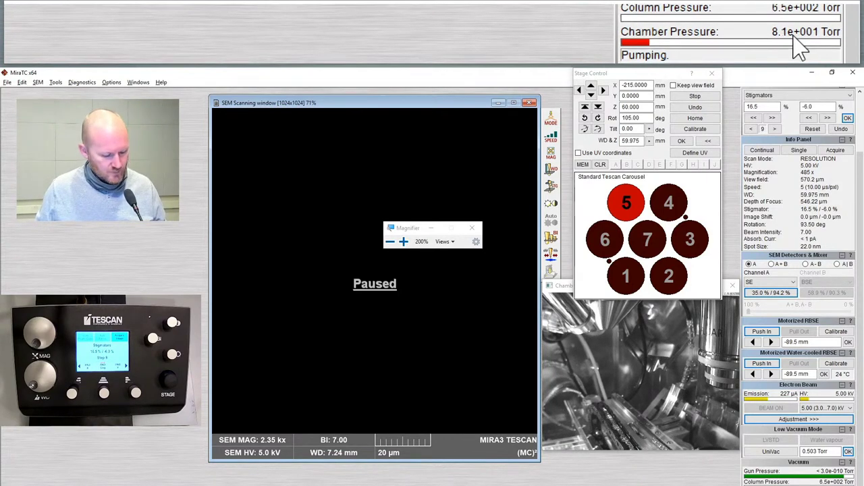
Close the screen magnifier and move the Stage Control, SEM scanning and Chamber View 2 windows upward into a tidy layout
{"action": "key", "text": "super+Escape"}
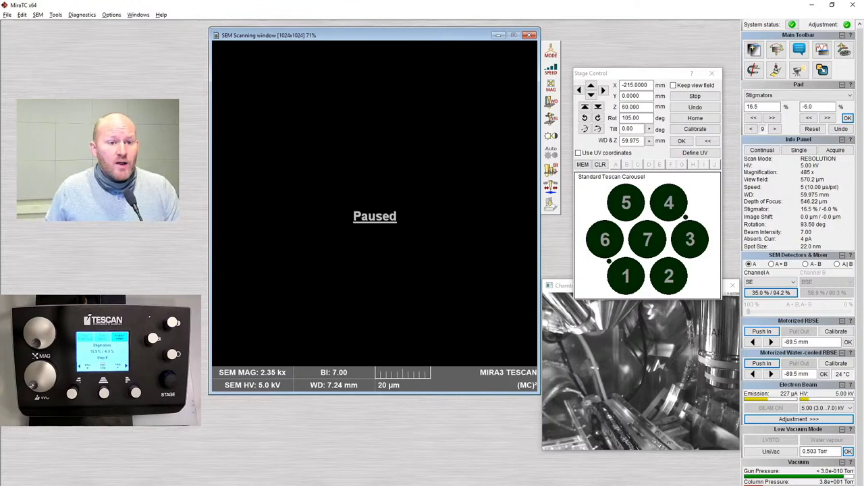
{"action": "left_click_drag", "start_coordinate": [648, 73], "coordinate": [649, 47]}
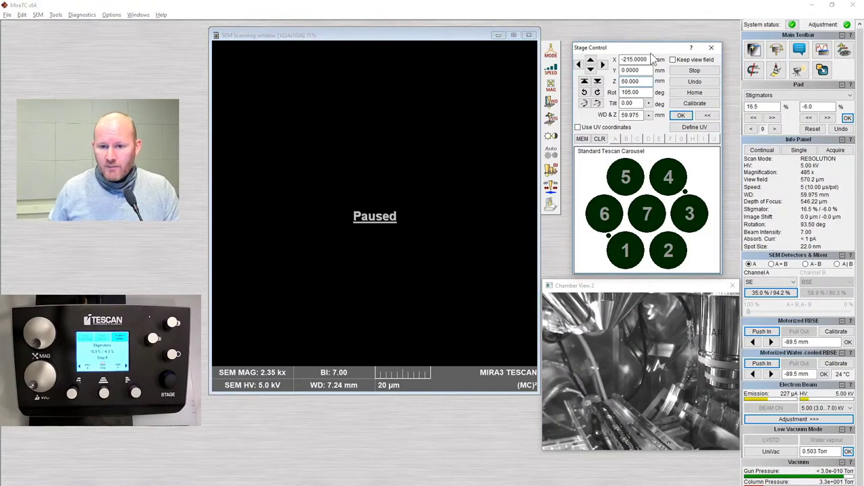
{"action": "left_click", "coordinate": [432, 2]}
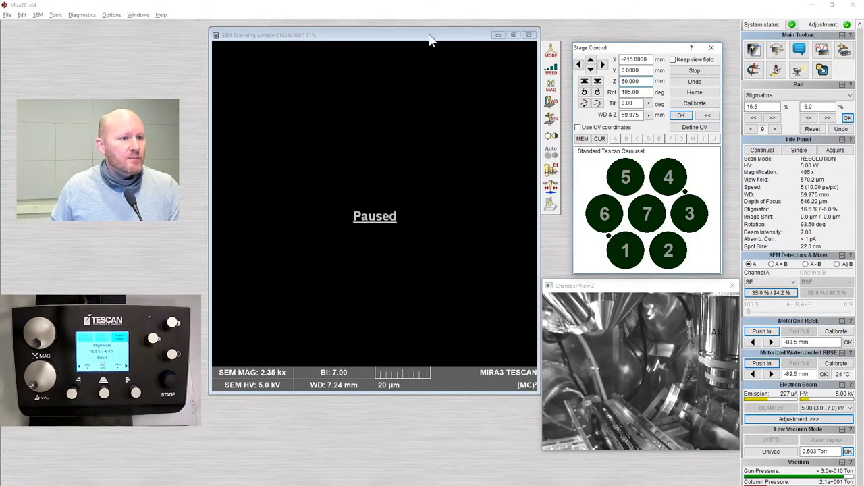
{"action": "mouse_move", "coordinate": [426, 40]}
{"action": "left_mouse_down"}
{"action": "mouse_move", "coordinate": [445, 47]}
{"action": "mouse_move", "coordinate": [419, 28]}
{"action": "mouse_move", "coordinate": [412, 48]}
{"action": "mouse_move", "coordinate": [425, 36]}
{"action": "mouse_move", "coordinate": [409, 27]}
{"action": "mouse_move", "coordinate": [424, 36]}
{"action": "left_mouse_up"}
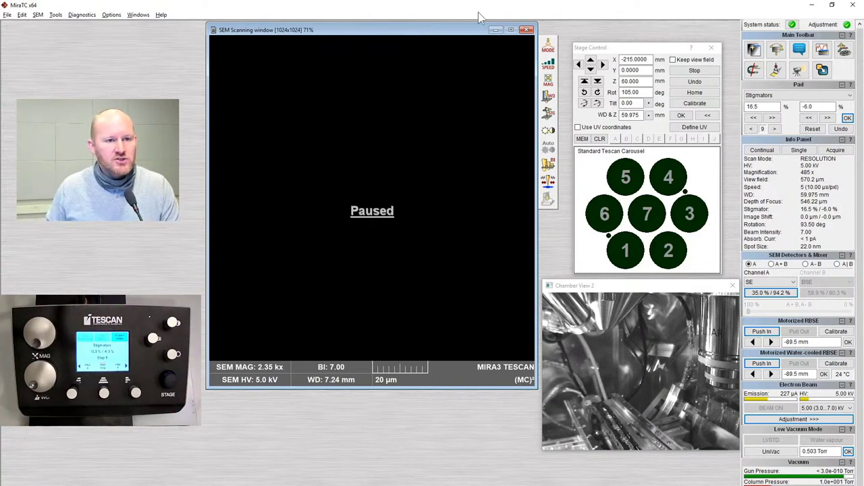
{"action": "mouse_move", "coordinate": [653, 51]}
{"action": "left_mouse_down"}
{"action": "mouse_move", "coordinate": [660, 41]}
{"action": "mouse_move", "coordinate": [650, 35]}
{"action": "mouse_move", "coordinate": [649, 43]}
{"action": "left_mouse_up"}
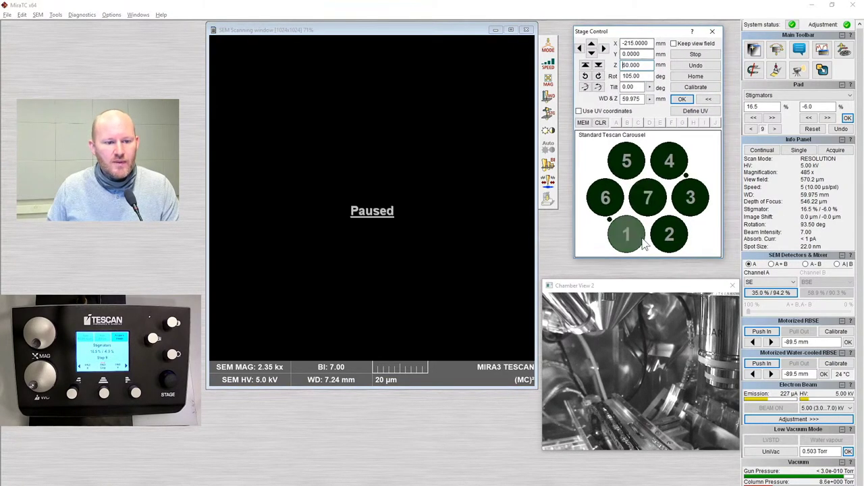
{"action": "left_click_drag", "start_coordinate": [650, 284], "coordinate": [649, 275]}
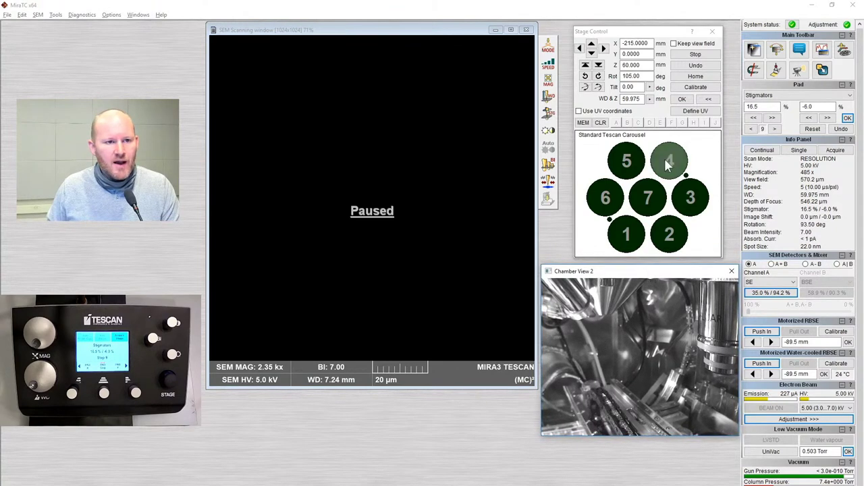
Drive the sample stage to X 0 mm to bring the carousel under the column
{"action": "left_click", "coordinate": [636, 44]}
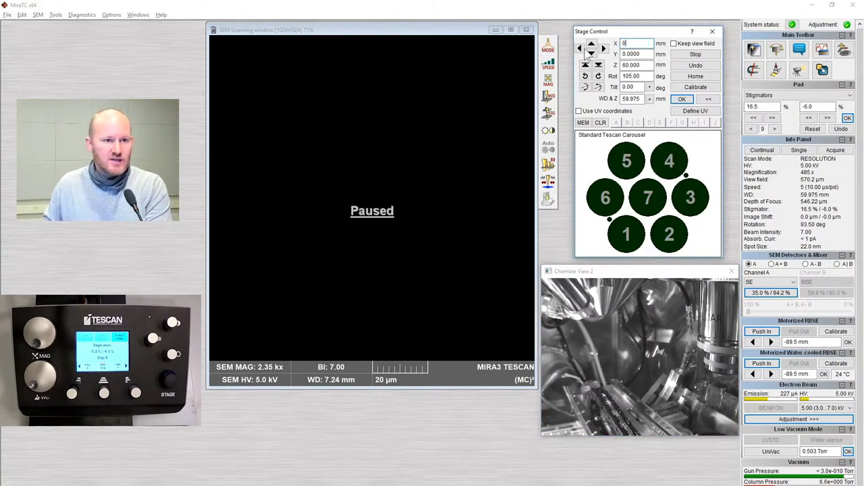
{"action": "left_click", "coordinate": [602, 55]}
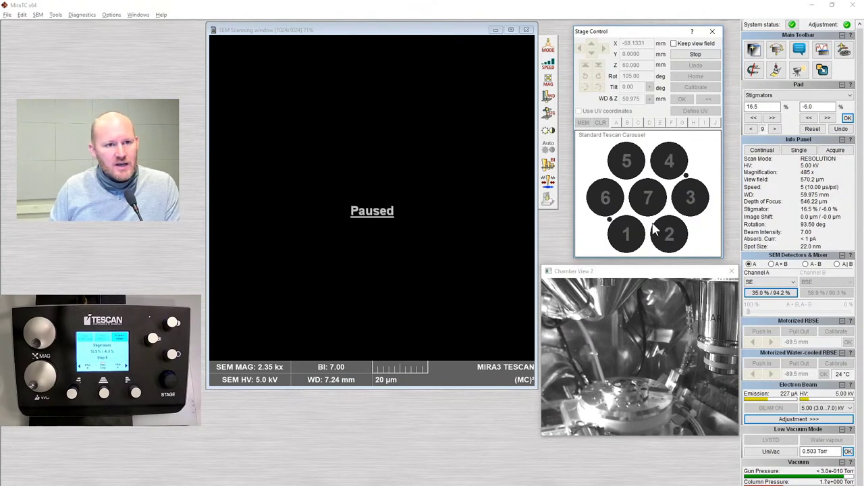
Close the Stage Control and Chamber View 2 windows and clear the SEM scanning window from the workspace
{"action": "left_click", "coordinate": [717, 32]}
{"action": "left_click", "coordinate": [731, 270]}
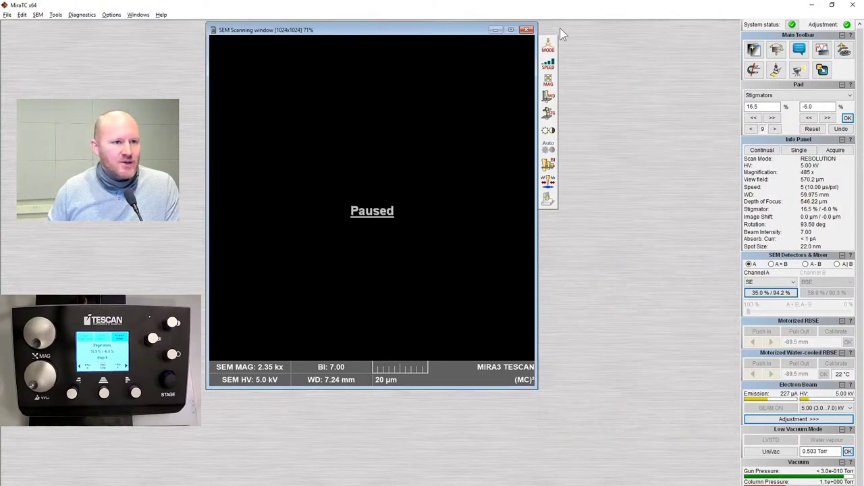
{"action": "left_click", "coordinate": [495, 32]}
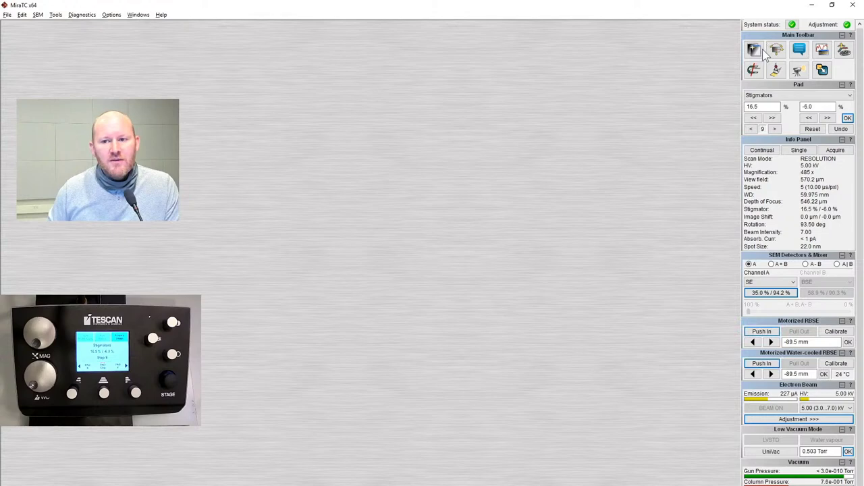
Reopen Stage Control and the chamber camera views, keeping only Chamber View 2
{"action": "left_click", "coordinate": [844, 51]}
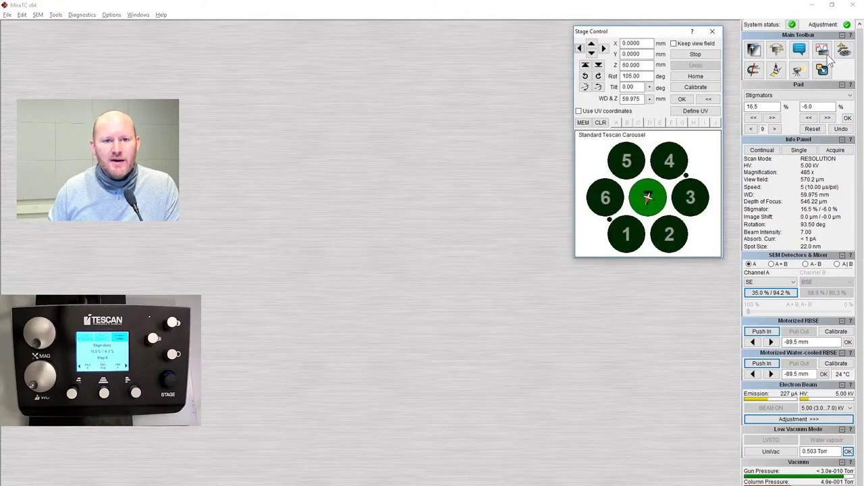
{"action": "left_click", "coordinate": [798, 72]}
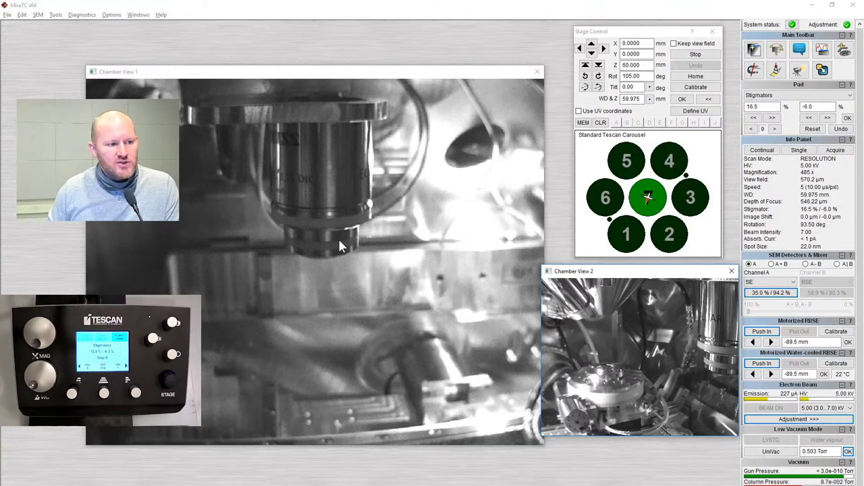
{"action": "left_click", "coordinate": [538, 72]}
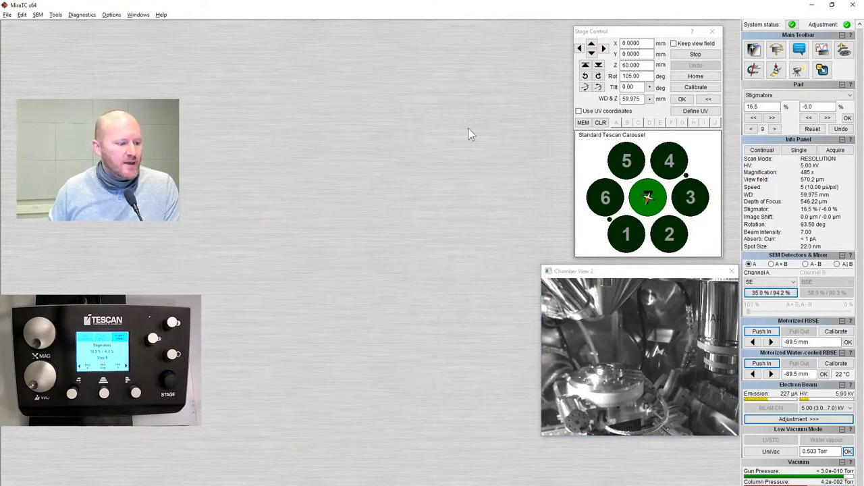
Reopen the SEM scanning window, zoom it out to 71% and place it beside the Stage Control window
{"action": "left_click", "coordinate": [754, 50]}
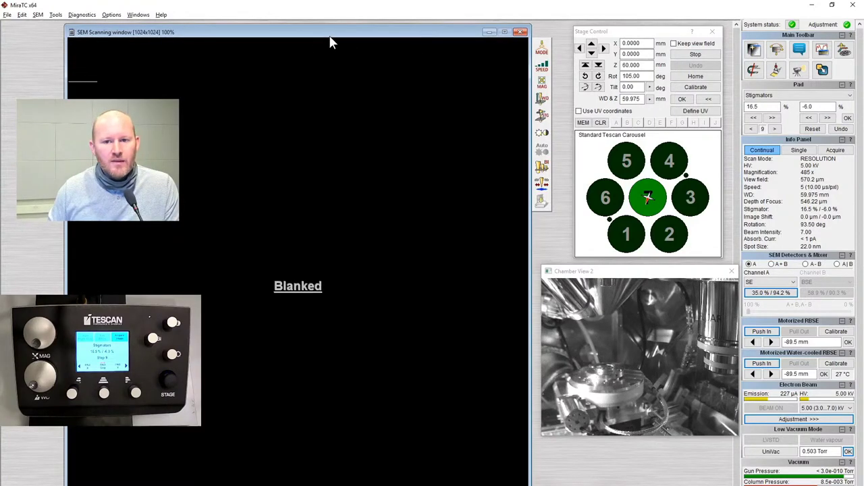
{"action": "left_click", "coordinate": [136, 16]}
{"action": "left_click", "coordinate": [153, 35]}
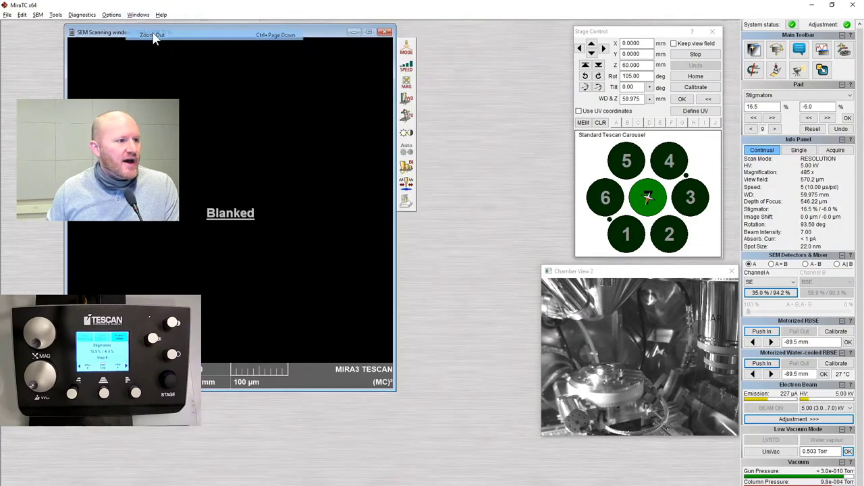
{"action": "left_click_drag", "start_coordinate": [180, 38], "coordinate": [319, 46]}
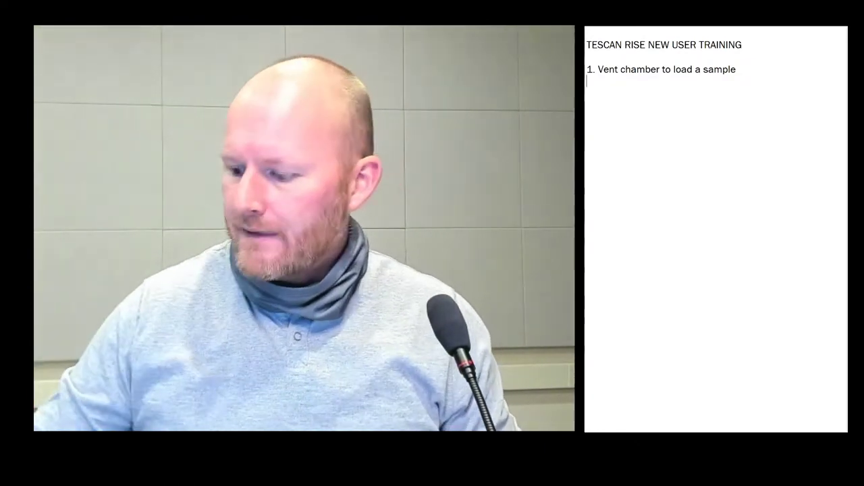
Add the line "2. Loaded and tightened the set" below the first item of the new user training notes
{"action": "type", "text": "2. "}
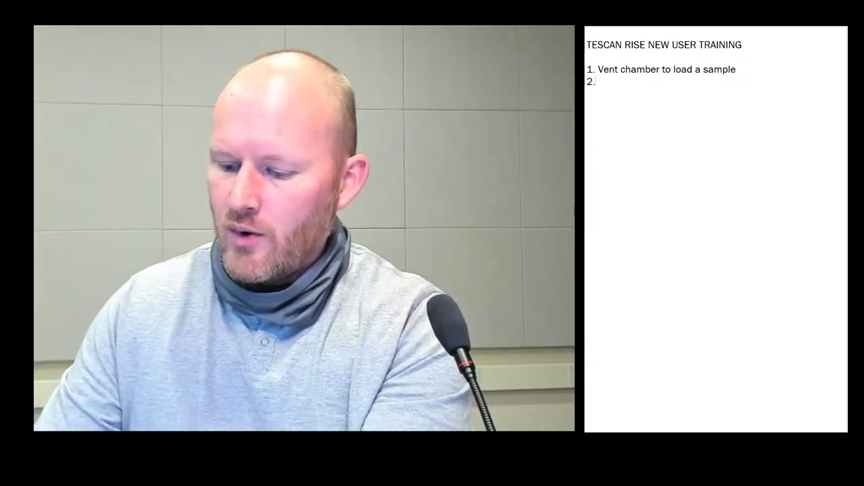
{"action": "type", "text": "Loaded a"}
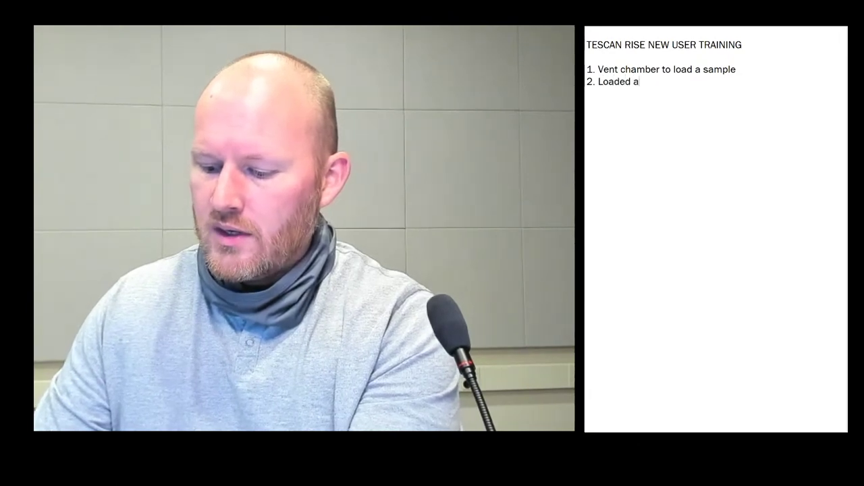
{"action": "type", "text": "nd tightened"}
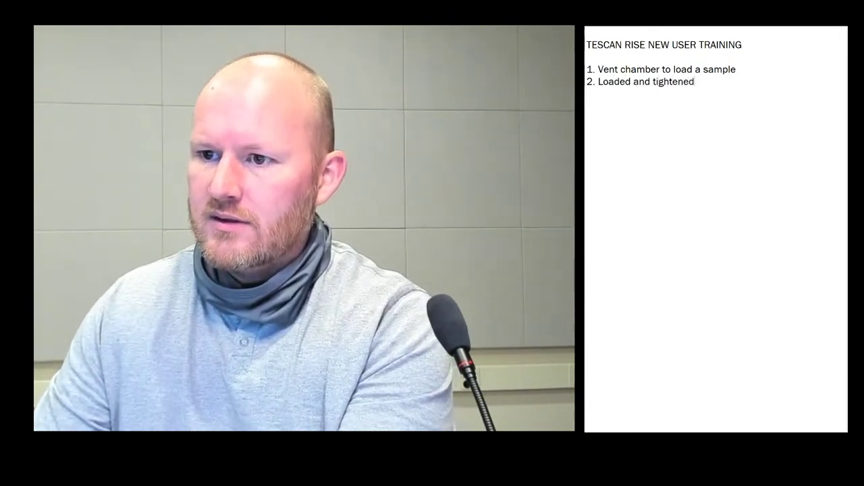
{"action": "type", "text": " the set"}
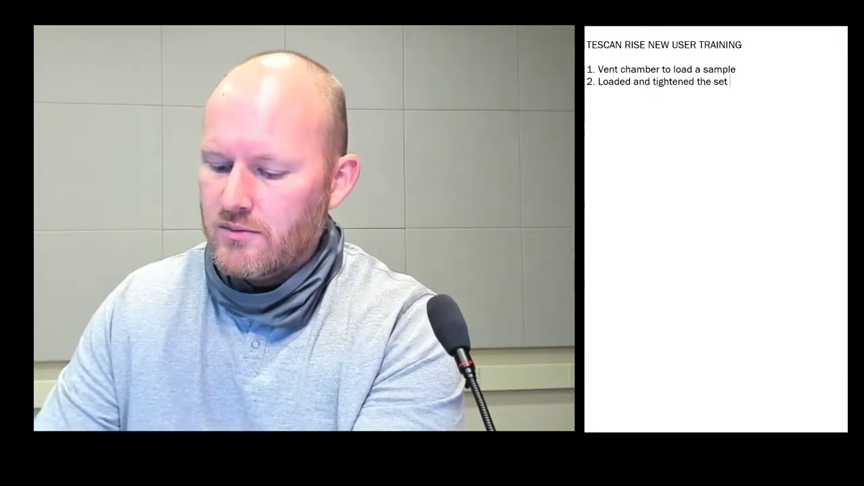
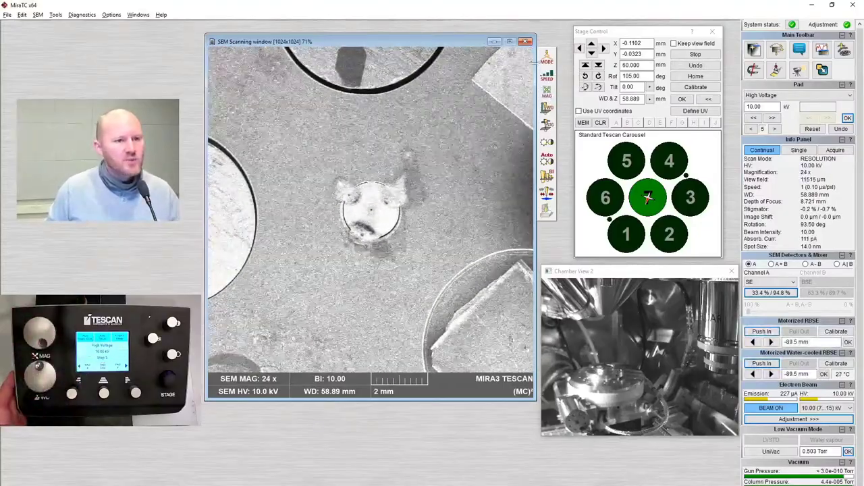
Change the scan mode to FIELD and centre the stage on the large bright disc beside the central feature
{"action": "left_click", "coordinate": [548, 62]}
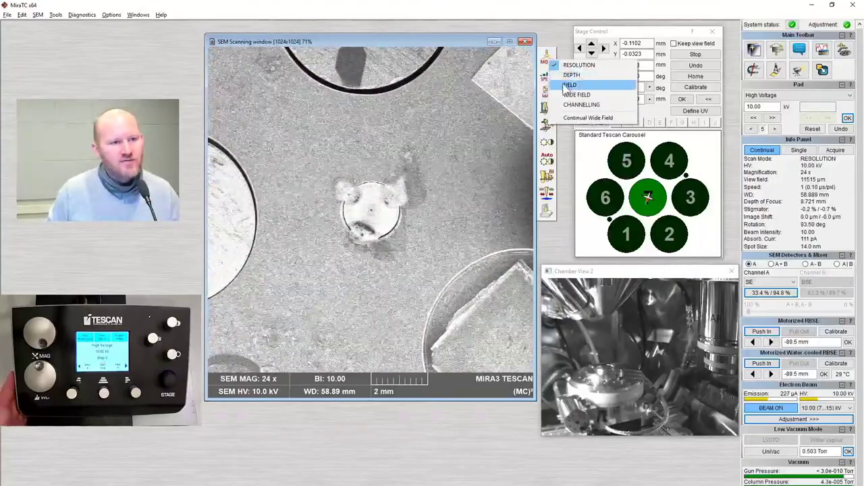
{"action": "left_click", "coordinate": [571, 86]}
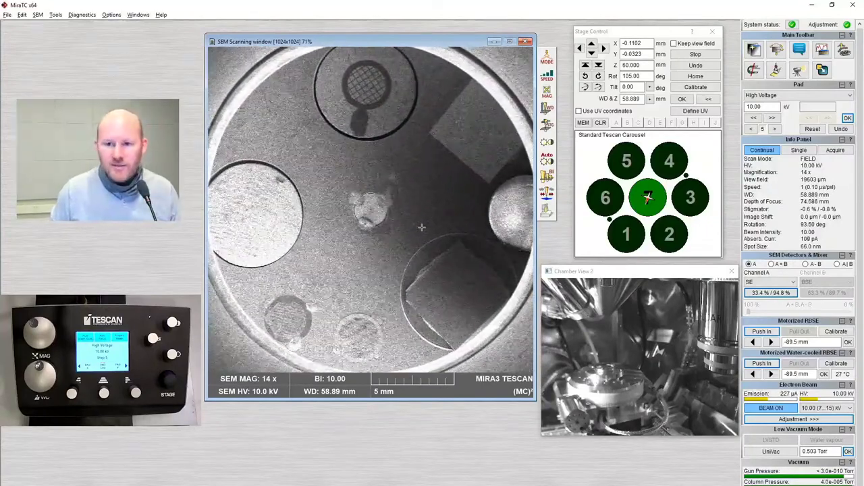
{"action": "left_click", "coordinate": [260, 225]}
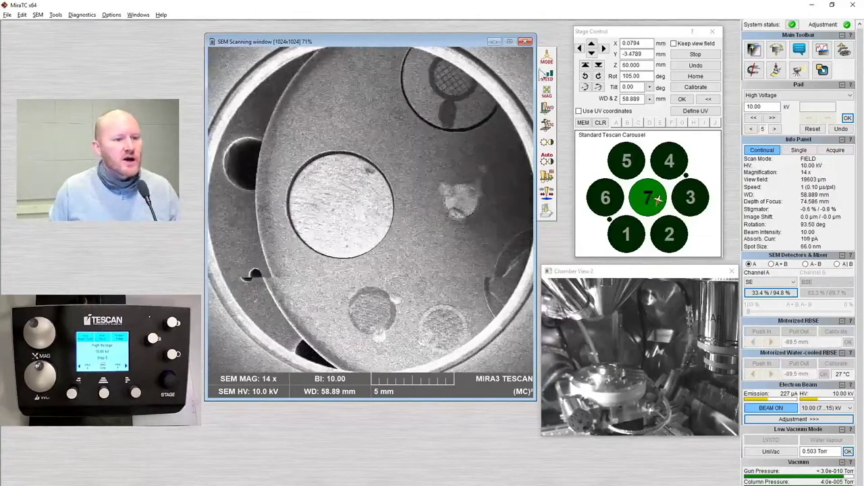
Compare the disc in the WIDE FIELD and FIELD scan modes, returning to WIDE FIELD
{"action": "left_click", "coordinate": [547, 59]}
{"action": "left_click", "coordinate": [567, 95]}
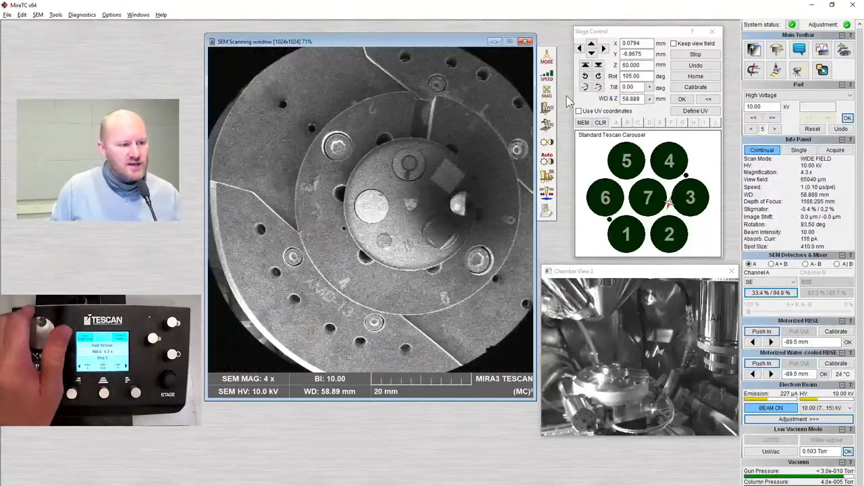
{"action": "left_click", "coordinate": [547, 59]}
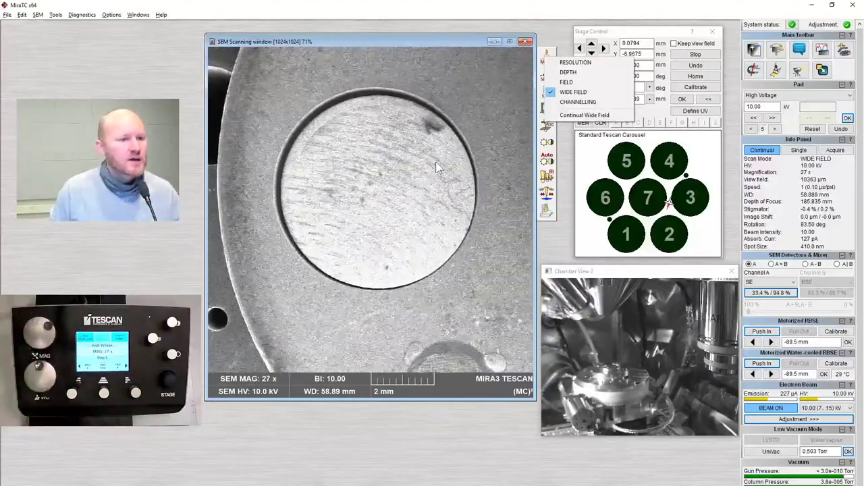
{"action": "left_click", "coordinate": [567, 81]}
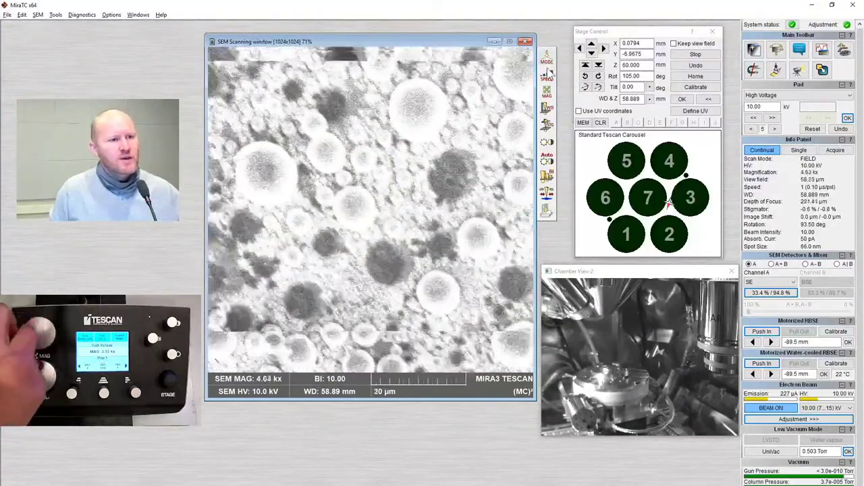
{"action": "left_click", "coordinate": [548, 65]}
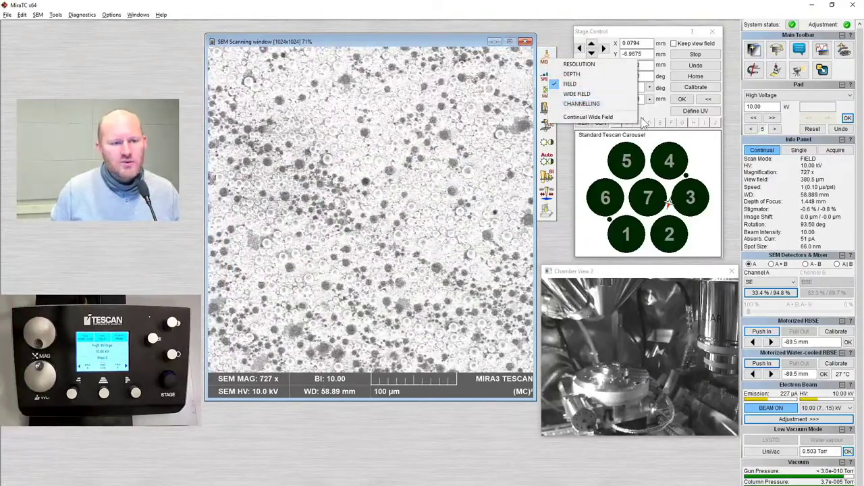
{"action": "left_click", "coordinate": [578, 94]}
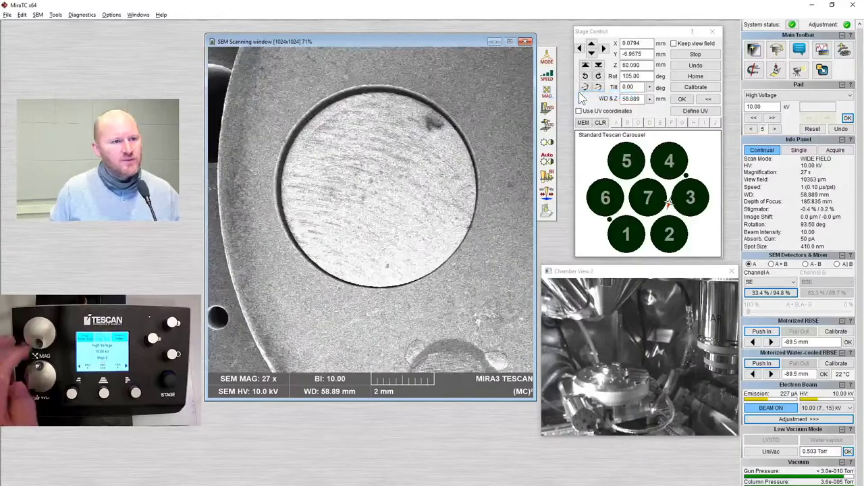
Set the scan mode to RESOLUTION and shift the SEM scanning window slightly upward
{"action": "left_click", "coordinate": [551, 60]}
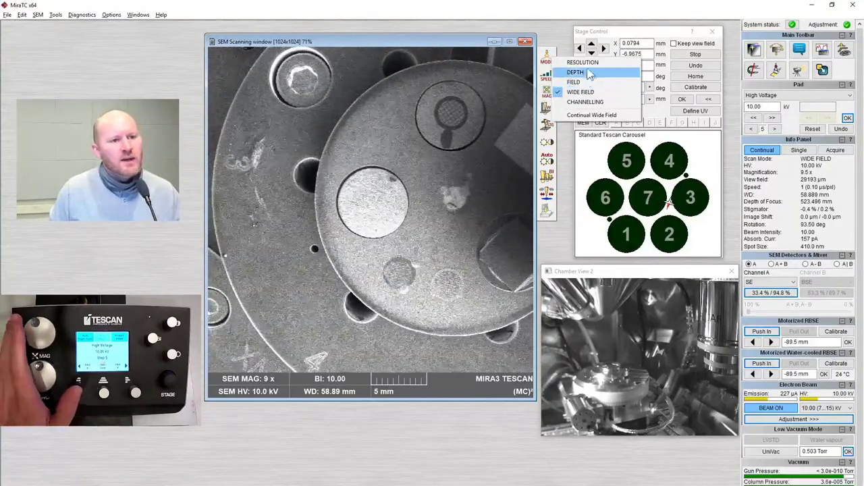
{"action": "left_click", "coordinate": [581, 62]}
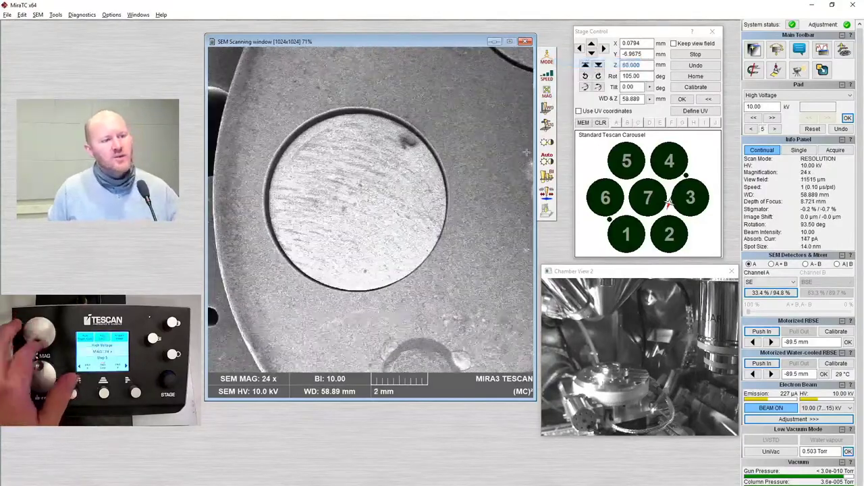
{"action": "left_click", "coordinate": [548, 59]}
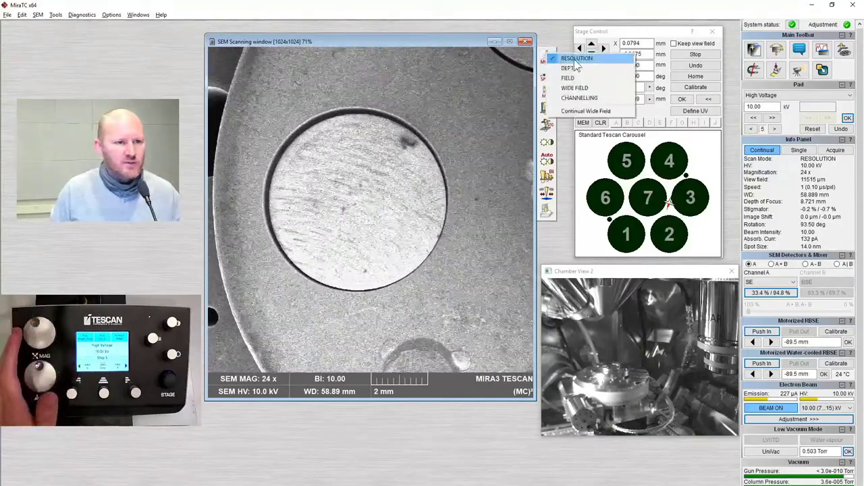
{"action": "mouse_move", "coordinate": [471, 44]}
{"action": "left_mouse_down"}
{"action": "mouse_move", "coordinate": [393, 41]}
{"action": "mouse_move", "coordinate": [484, 49]}
{"action": "mouse_move", "coordinate": [481, 42]}
{"action": "left_mouse_up"}
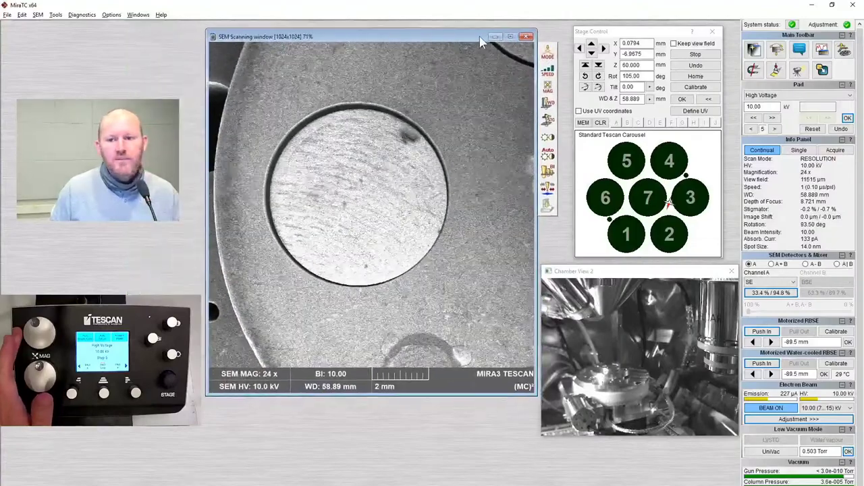
{"action": "left_click", "coordinate": [548, 55]}
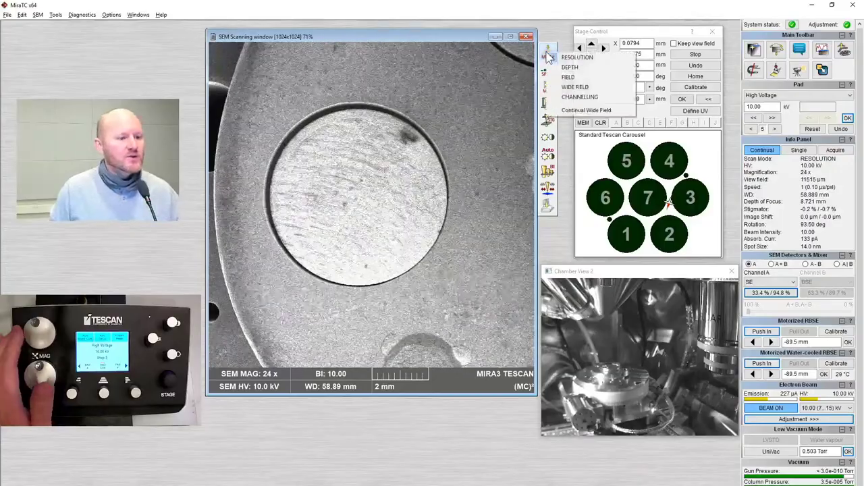
{"action": "left_click", "coordinate": [366, 202]}
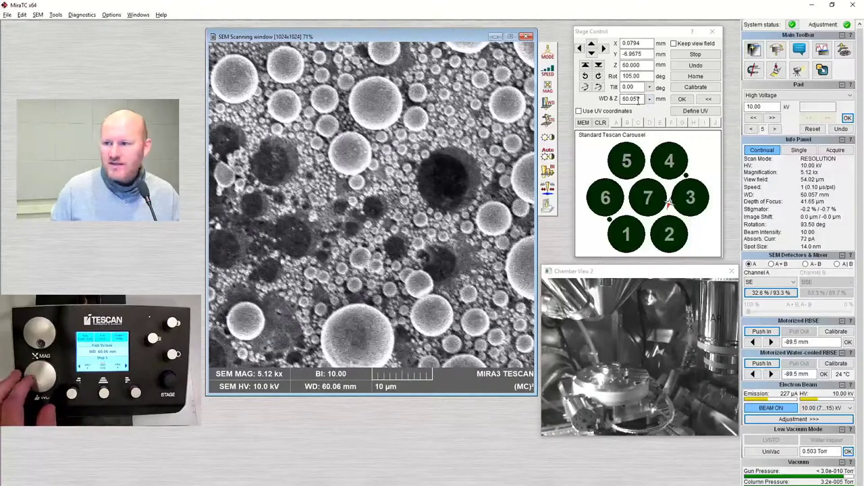
Raise the sample stage from its lowered position to a WD & Z of about 25 mm
{"action": "double_click", "coordinate": [633, 99]}
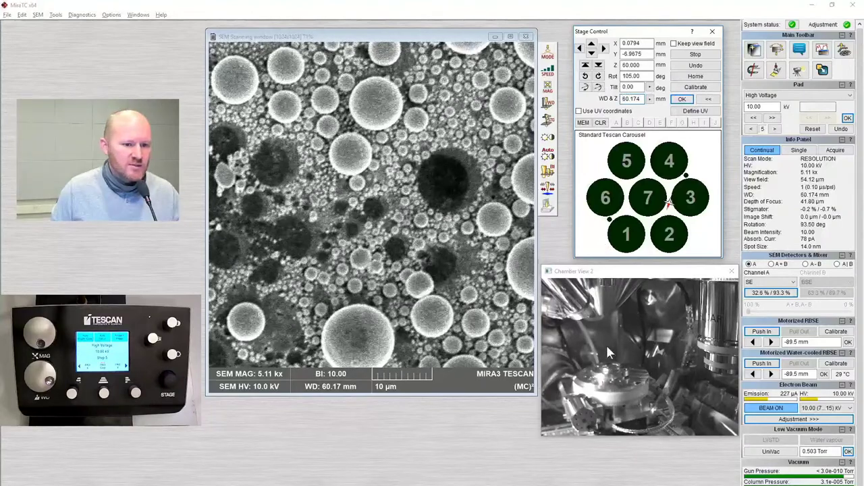
{"action": "double_click", "coordinate": [639, 99]}
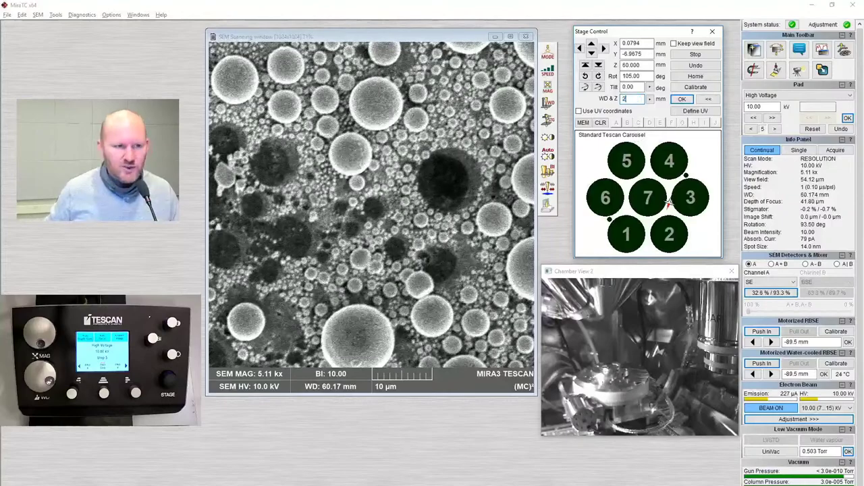
{"action": "key", "text": "Return"}
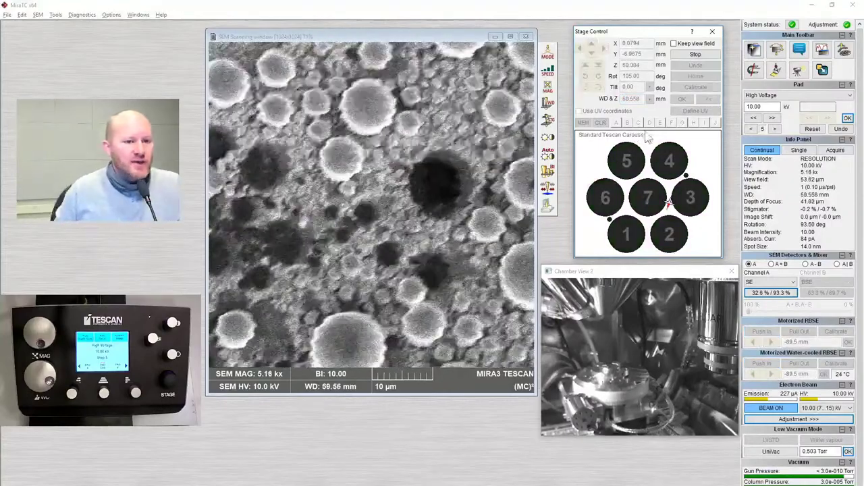
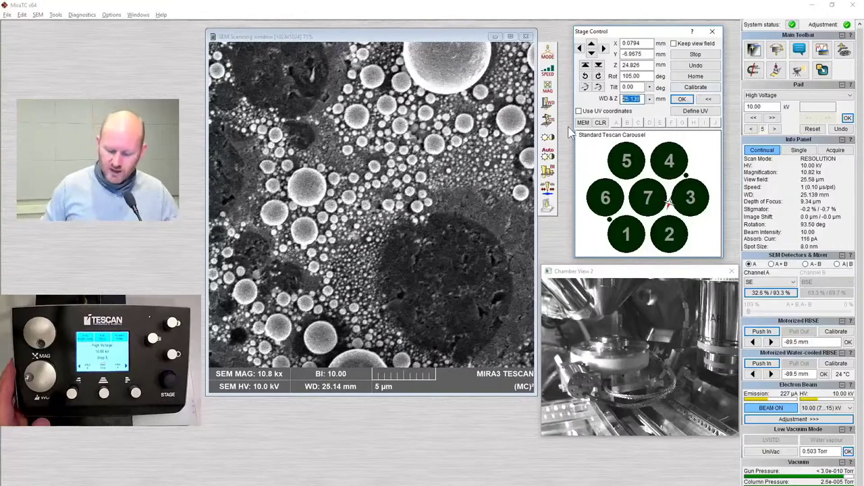
Bring the sample to a WD & Z of 15 mm and recentre the stage on the spheres beside the dark patch
{"action": "key", "text": "Return"}
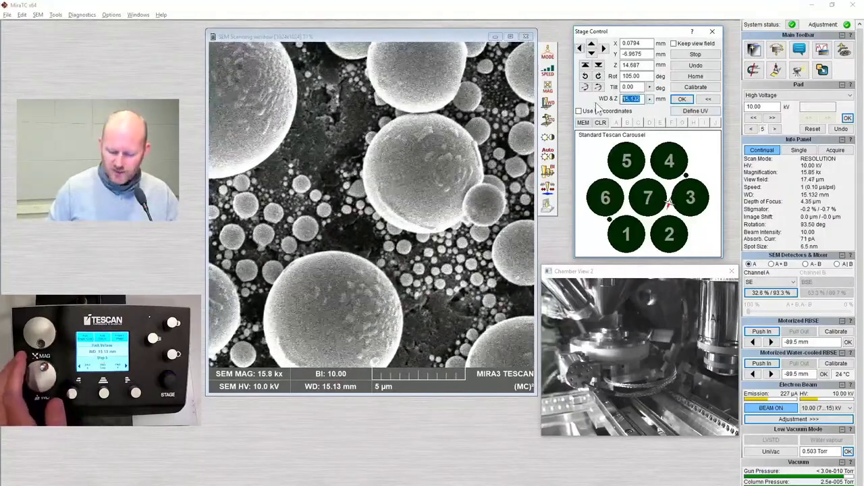
{"action": "key", "text": "Return"}
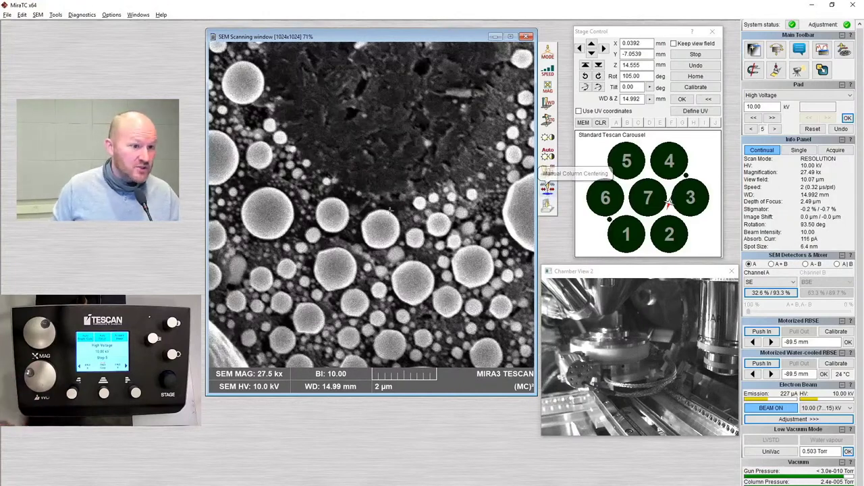
{"action": "double_click", "coordinate": [476, 193]}
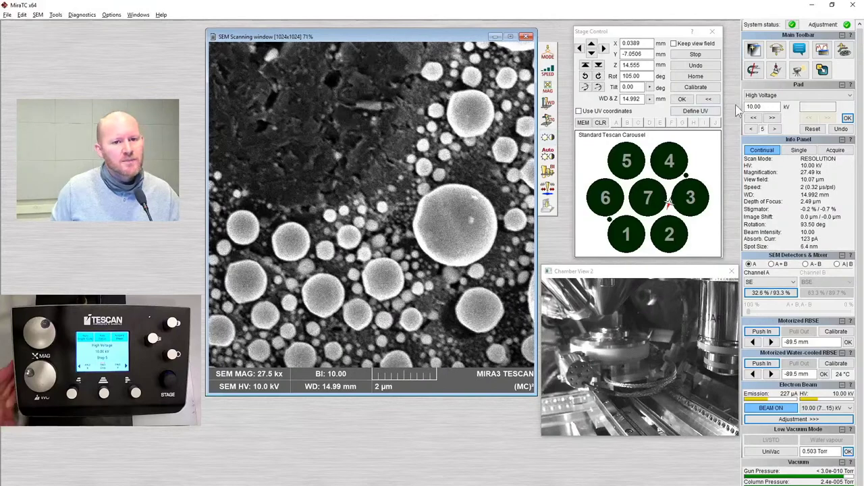
Make Gun Tilt the active adjustment function in place of High Voltage
{"action": "left_click", "coordinate": [782, 96]}
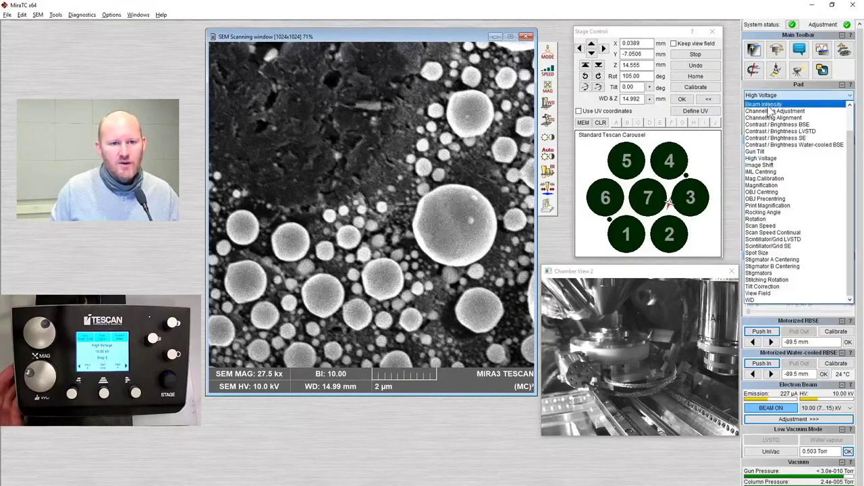
{"action": "left_click", "coordinate": [850, 95]}
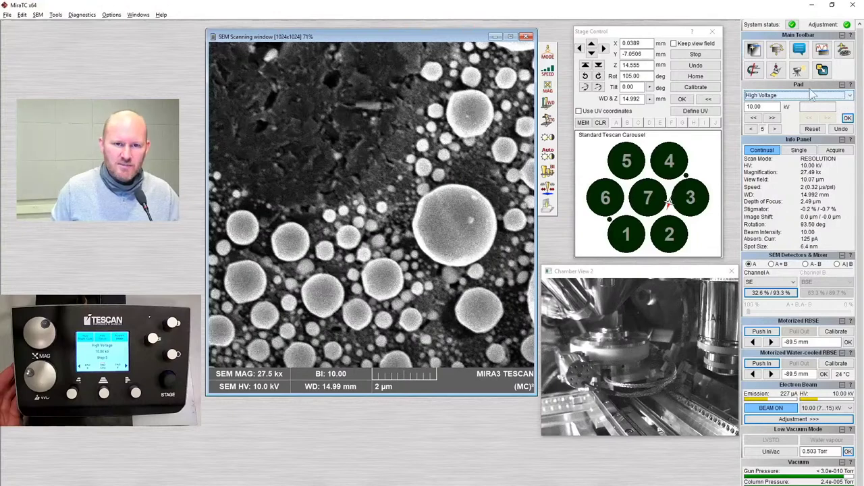
{"action": "left_click", "coordinate": [849, 96]}
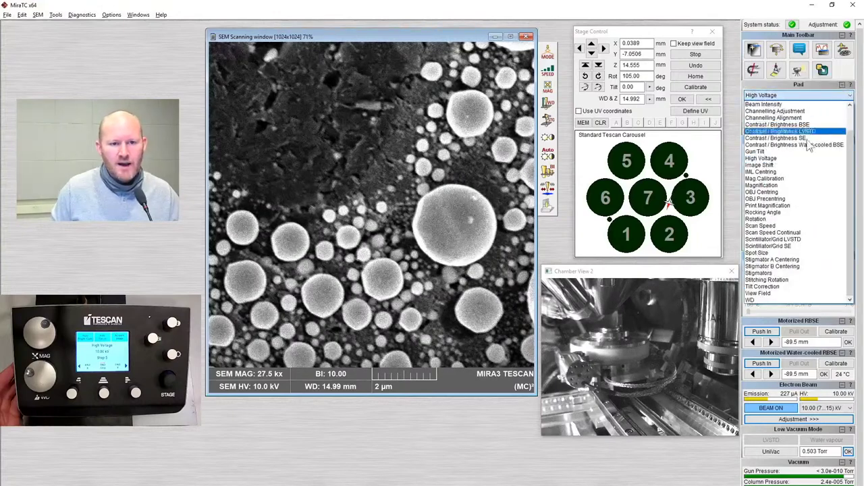
{"action": "left_click", "coordinate": [785, 154]}
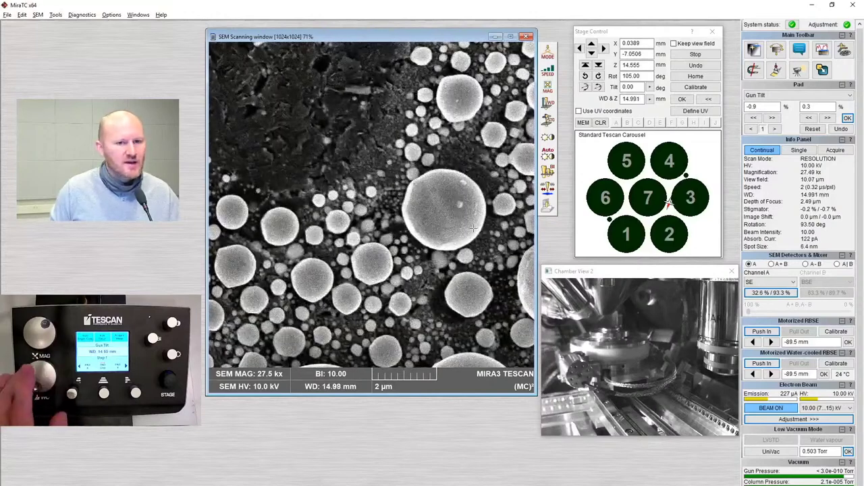
Make OBJ Centring the active adjustment function and start the Manual Centering Wizard's wobbler step
{"action": "left_click", "coordinate": [786, 95]}
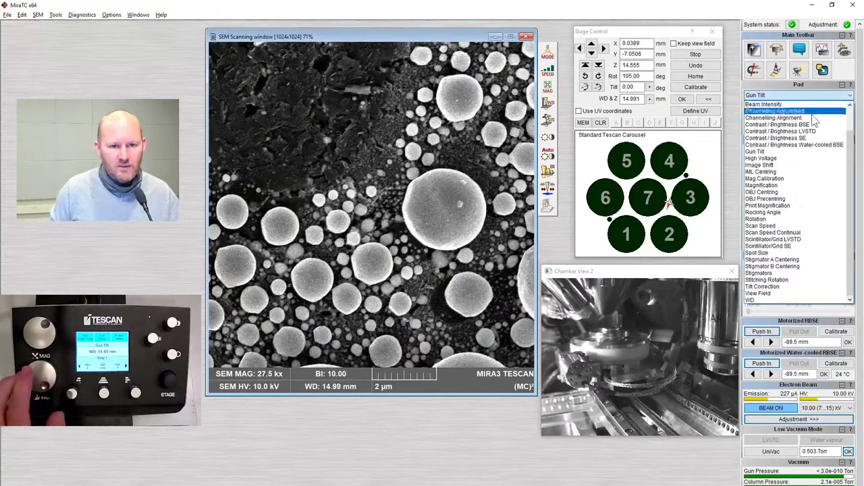
{"action": "left_click", "coordinate": [774, 194]}
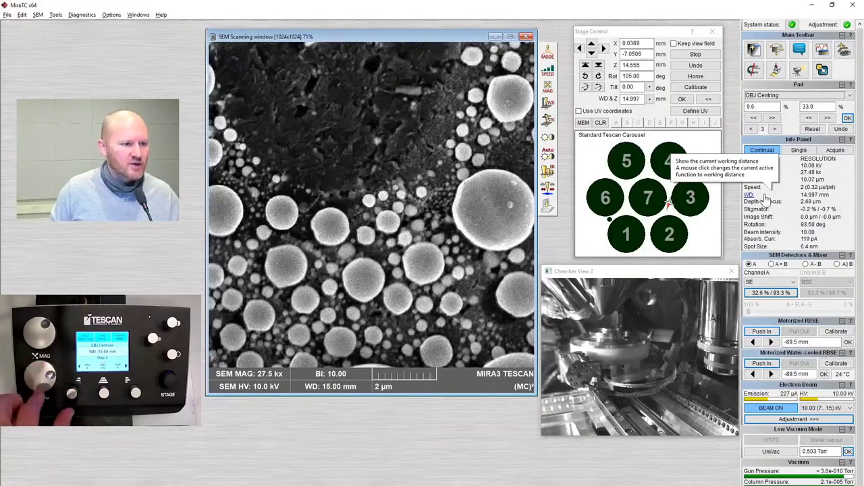
{"action": "left_click", "coordinate": [548, 189]}
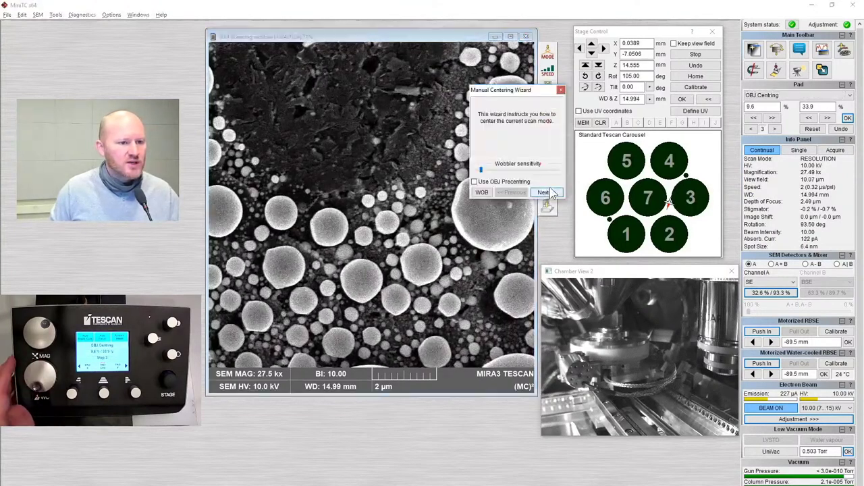
{"action": "left_click", "coordinate": [560, 90]}
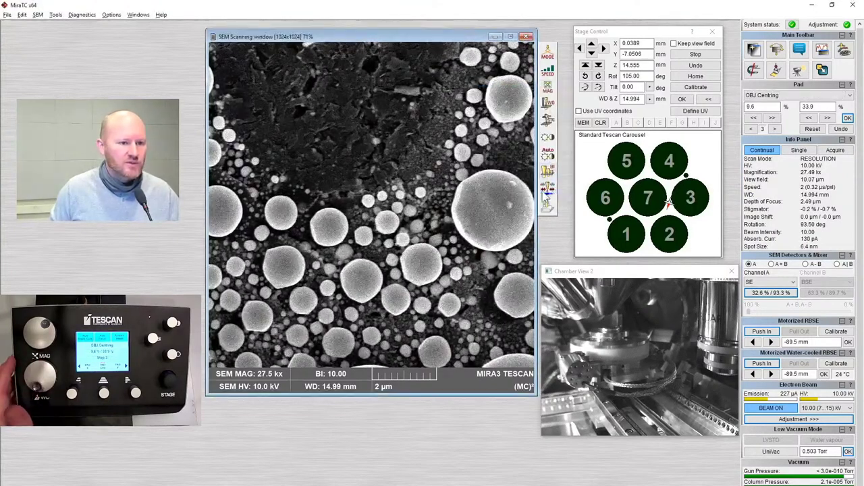
{"action": "left_click", "coordinate": [550, 191]}
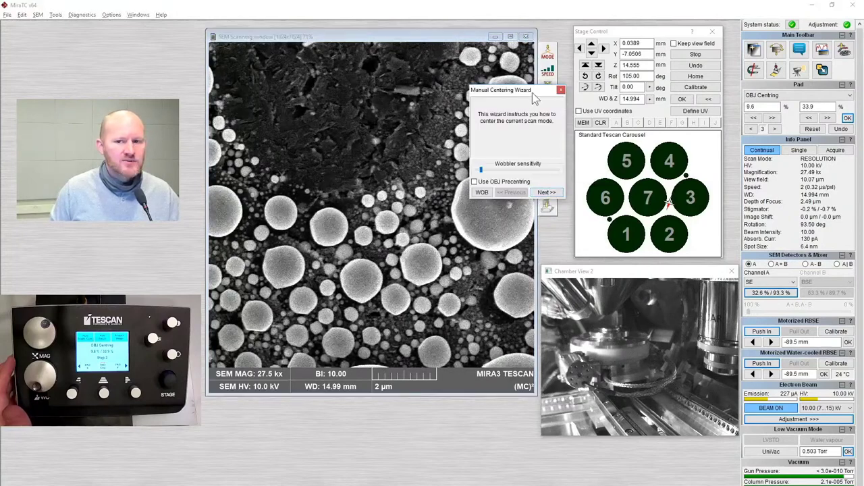
{"action": "left_click_drag", "start_coordinate": [533, 92], "coordinate": [491, 86]}
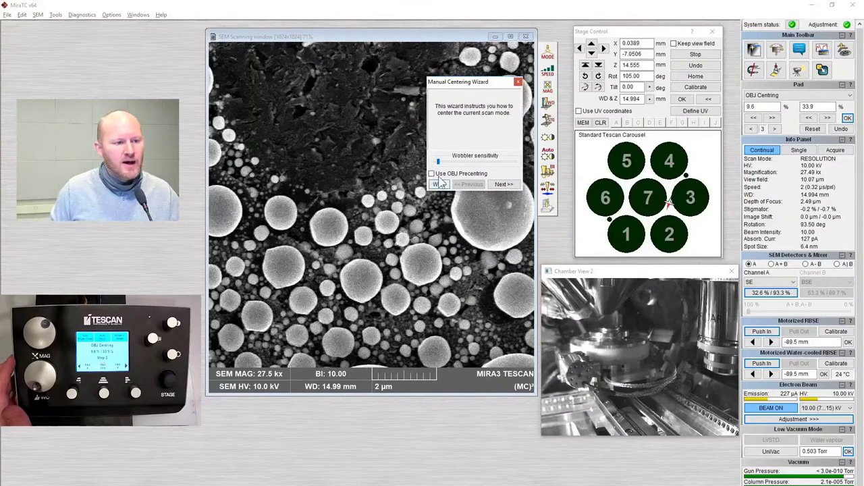
{"action": "left_click", "coordinate": [504, 184]}
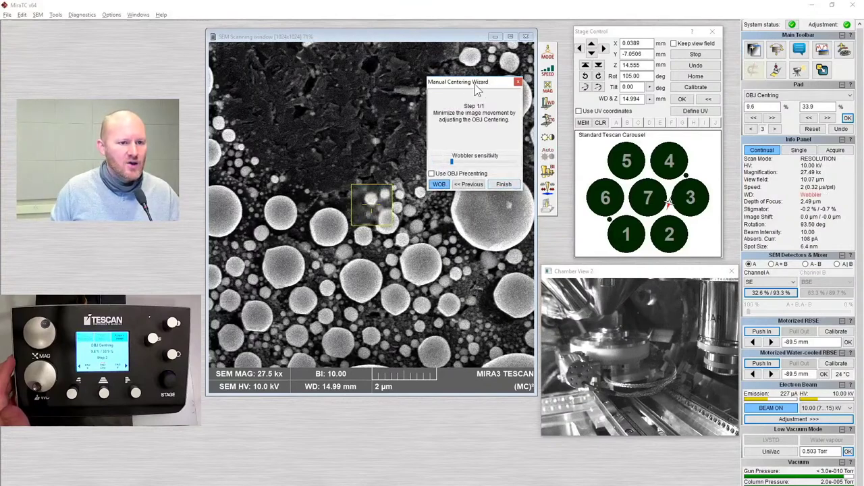
Enlarge the focus window over a sphere, adjust OBJ Centring to -5.2 % and 25.9 %, and finish the centering wizard
{"action": "left_click_drag", "start_coordinate": [475, 85], "coordinate": [610, 92]}
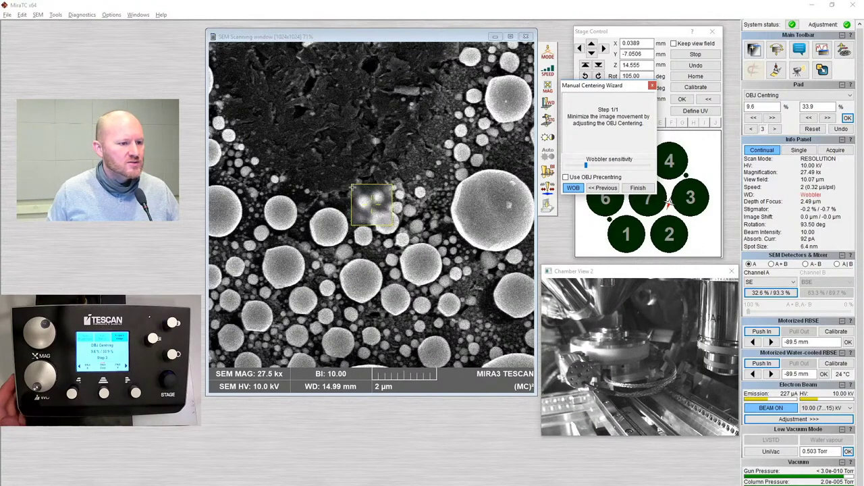
{"action": "left_click", "coordinate": [309, 152]}
{"action": "left_click_drag", "start_coordinate": [433, 247], "coordinate": [396, 230]}
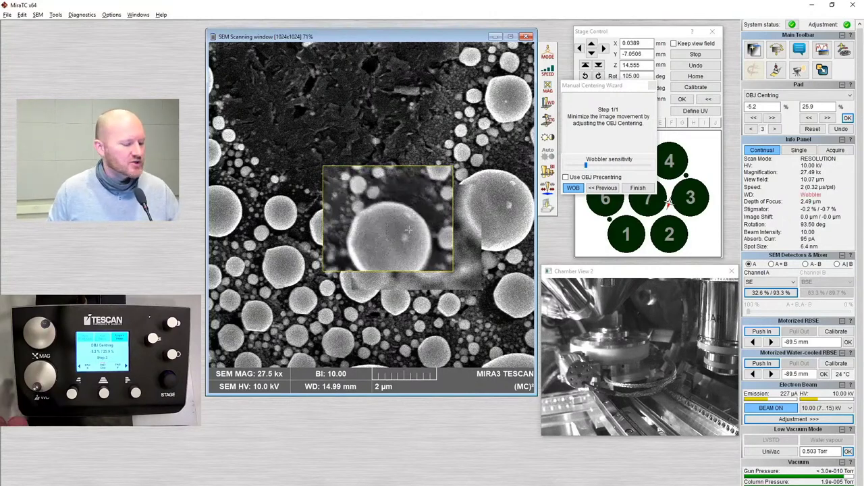
{"action": "left_click", "coordinate": [644, 189]}
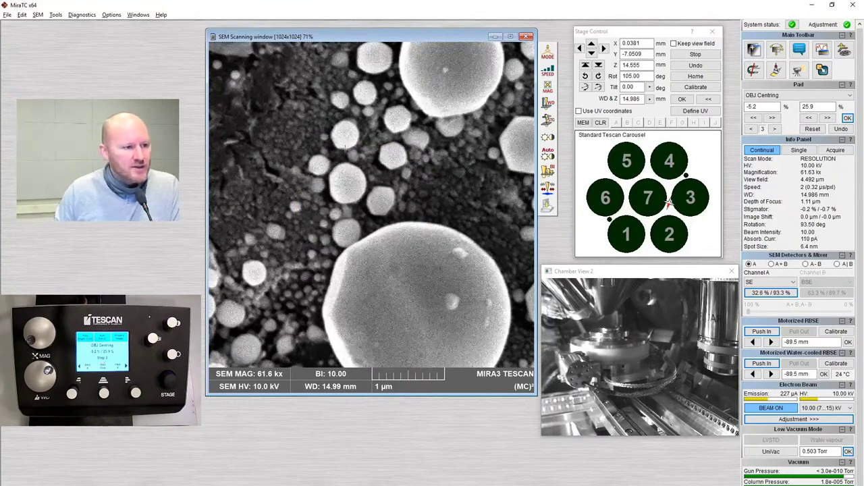
Try the focus window over the small spheres, the large sphere and the dark area above it, and remove it
{"action": "left_click", "coordinate": [331, 146]}
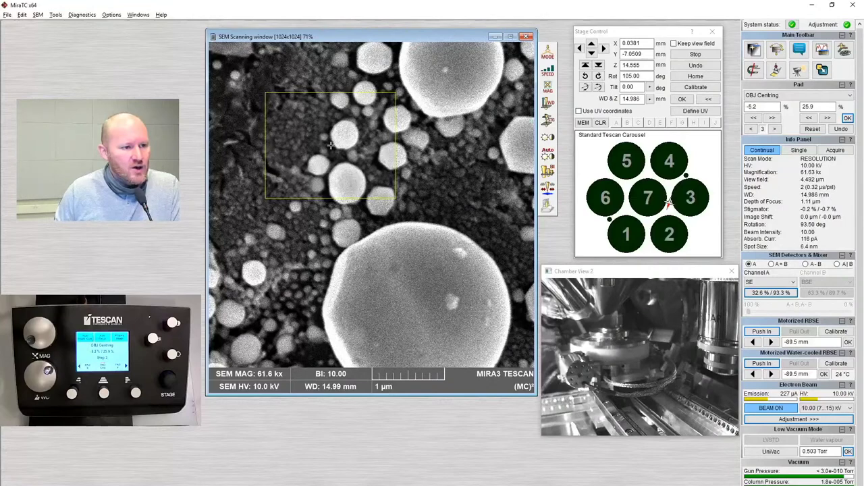
{"action": "left_click", "coordinate": [426, 292]}
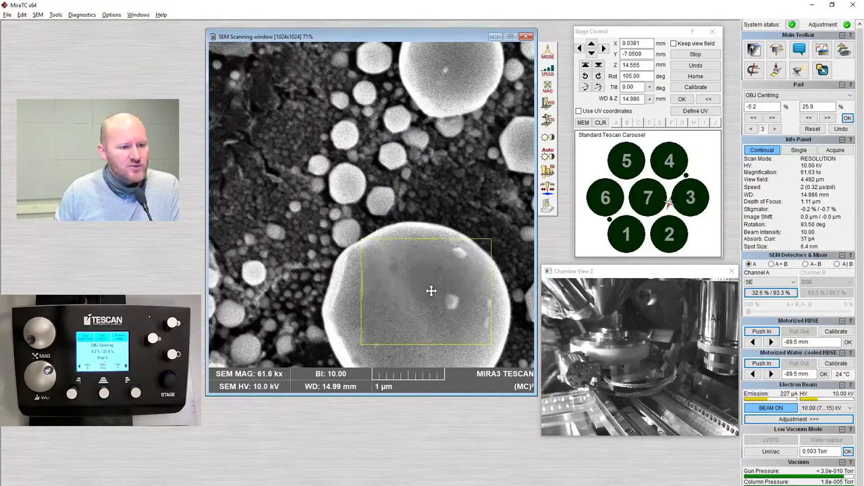
{"action": "left_click_drag", "start_coordinate": [431, 290], "coordinate": [452, 183]}
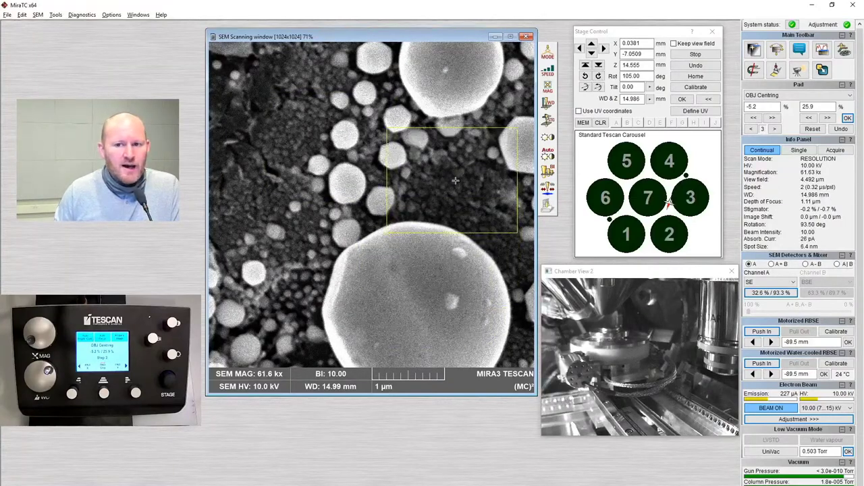
{"action": "left_click", "coordinate": [458, 184]}
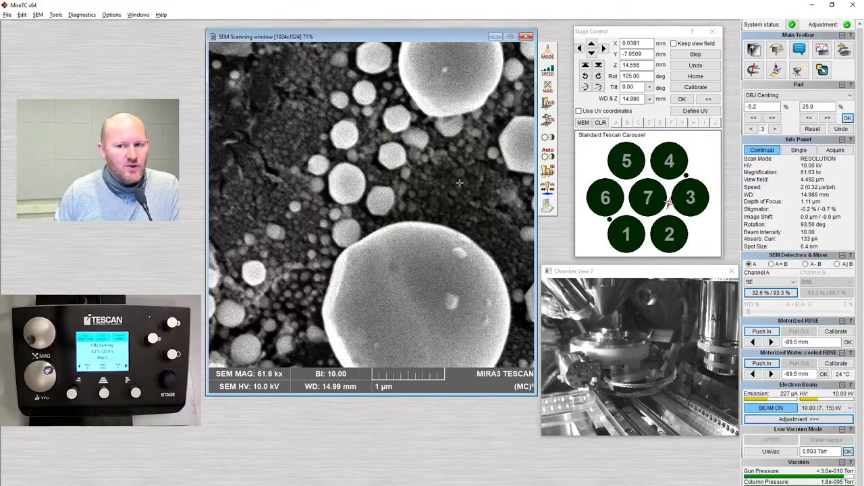
Place a smaller focus window over the small spheres above the large one and make Stigmators the active adjustment function
{"action": "left_click", "coordinate": [346, 190]}
{"action": "left_click_drag", "start_coordinate": [347, 186], "coordinate": [349, 179]}
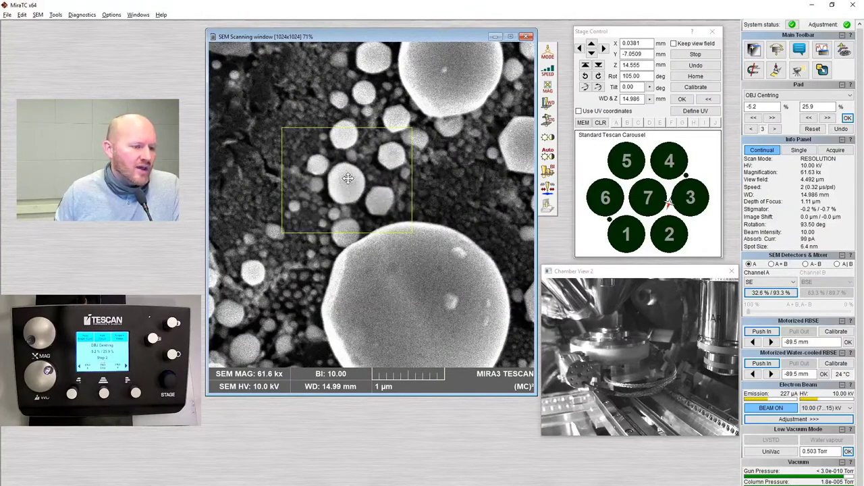
{"action": "left_click_drag", "start_coordinate": [348, 178], "coordinate": [297, 277]}
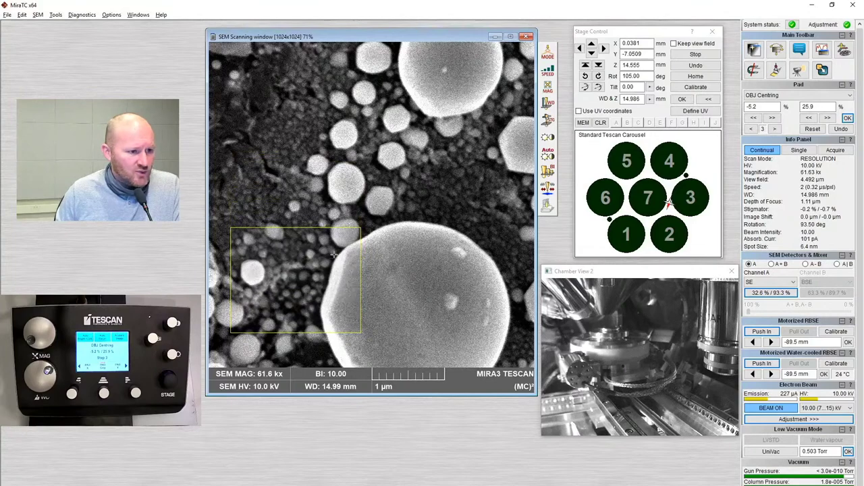
{"action": "left_click_drag", "start_coordinate": [333, 254], "coordinate": [349, 209]}
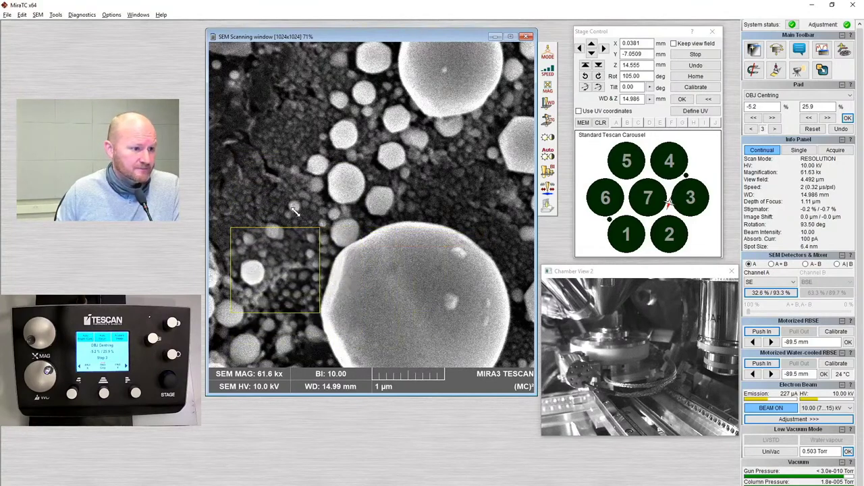
{"action": "left_click_drag", "start_coordinate": [376, 270], "coordinate": [407, 183]}
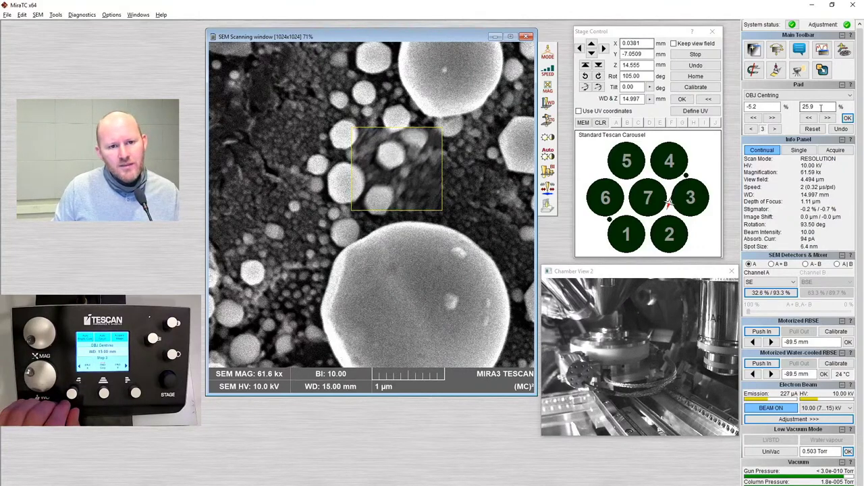
{"action": "left_click", "coordinate": [796, 96]}
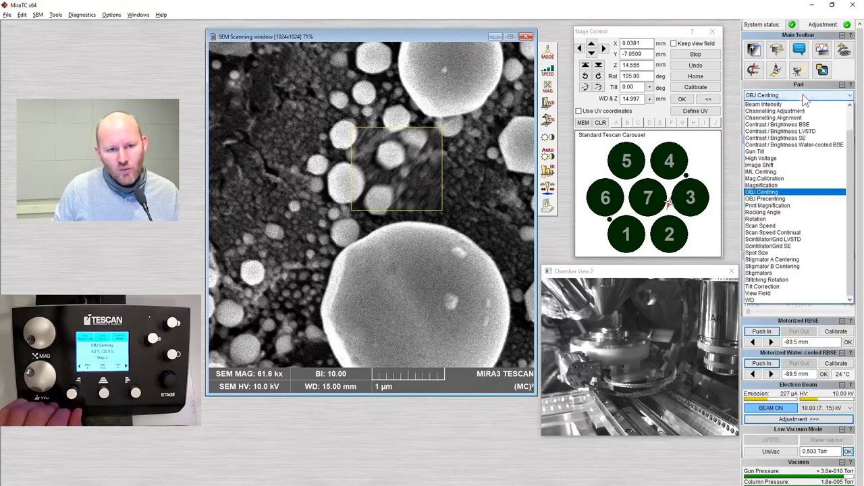
{"action": "left_click", "coordinate": [764, 273]}
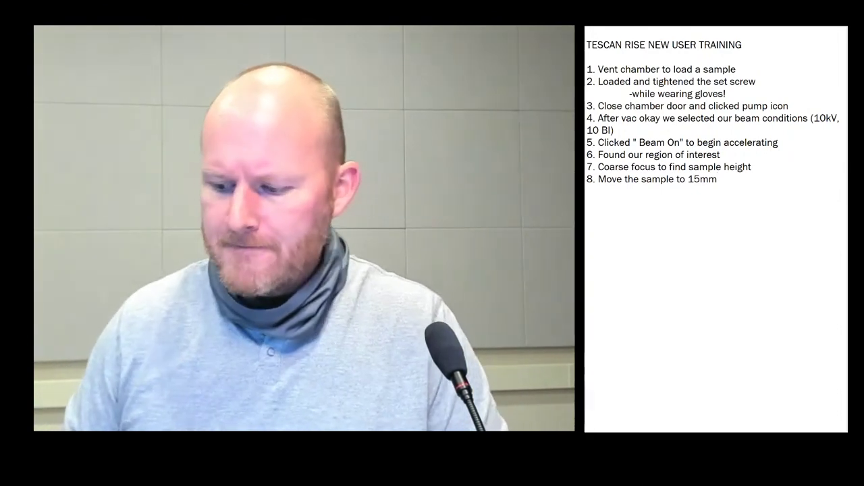
Add item 9, "Fine focus", and item 10, "Gun tilt alignment - corrected the X and Y axis alignment for sharpest image", to the notes
{"action": "key", "text": "Return"}
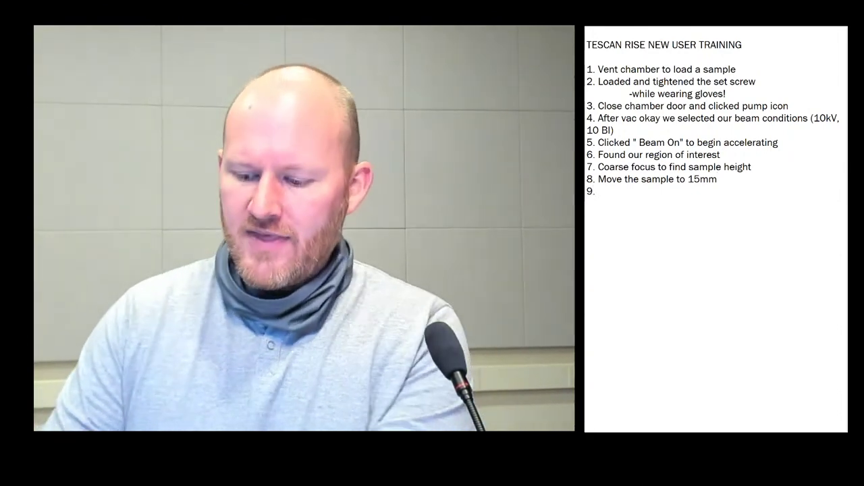
{"action": "type", "text": "ine focu"}
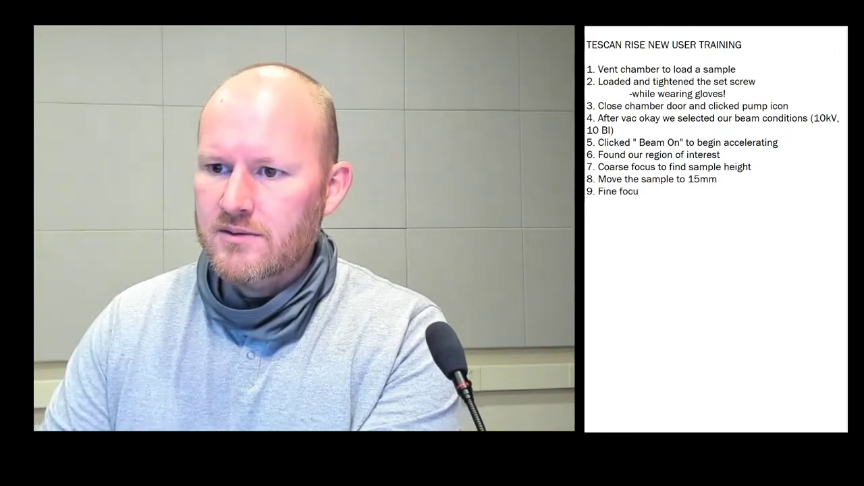
{"action": "type", "text": "10"}
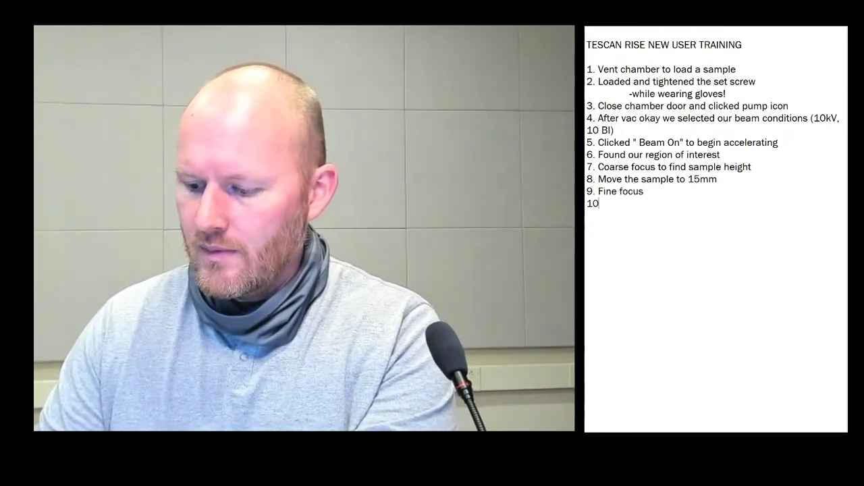
{"action": "type", "text": ". Gun"}
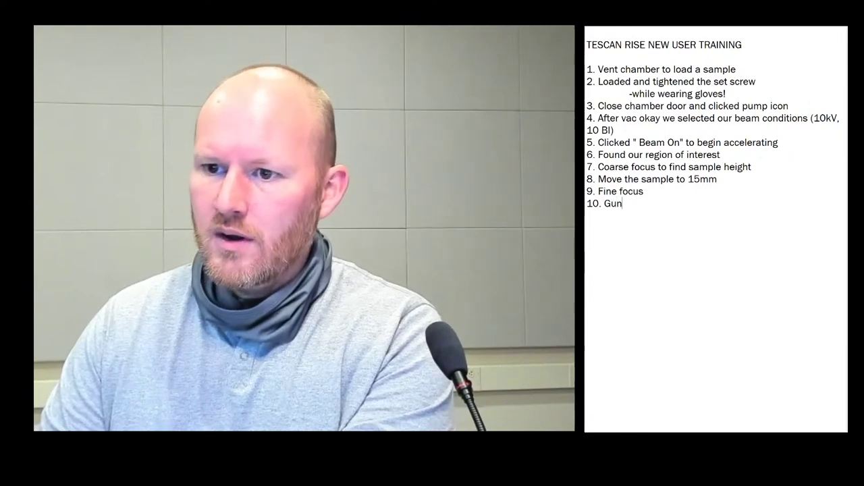
{"action": "type", "text": " tilit al"}
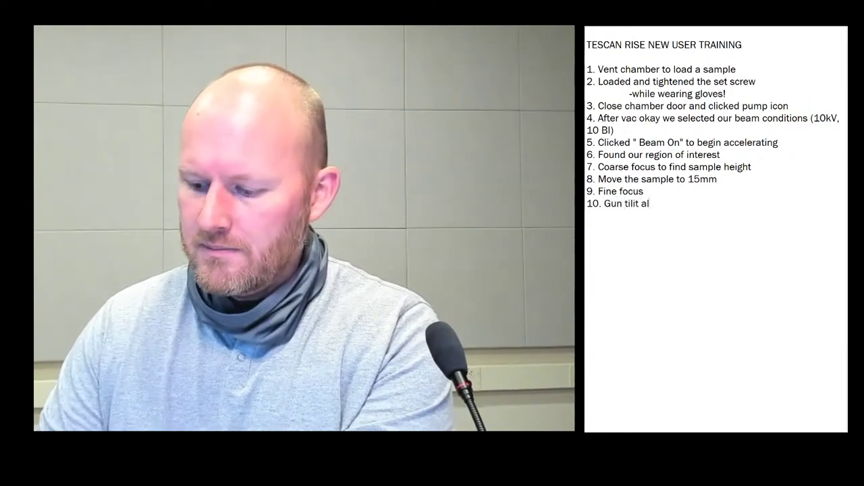
{"action": "key", "text": "BackSpace"}
{"action": "key", "text": "BackSpace"}
{"action": "key", "text": "BackSpace"}
{"action": "key", "text": "BackSpace"}
{"action": "key", "text": "BackSpace"}
{"action": "type", "text": "t"}
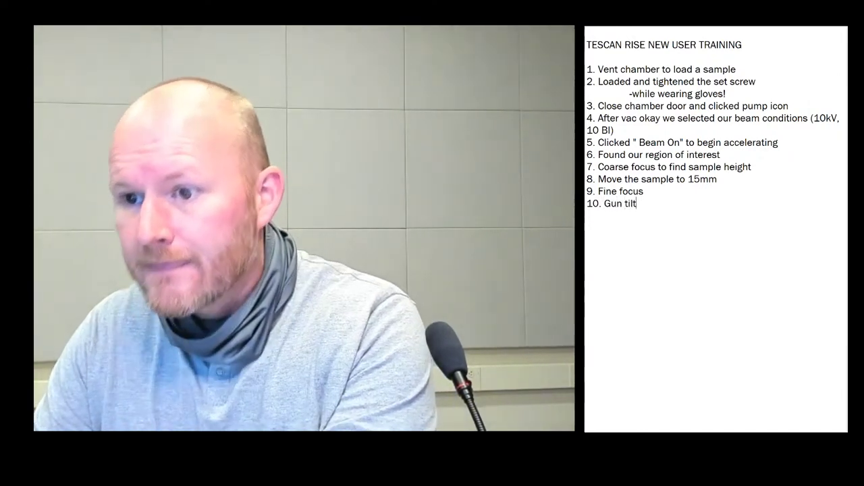
{"action": "type", "text": " alignment"}
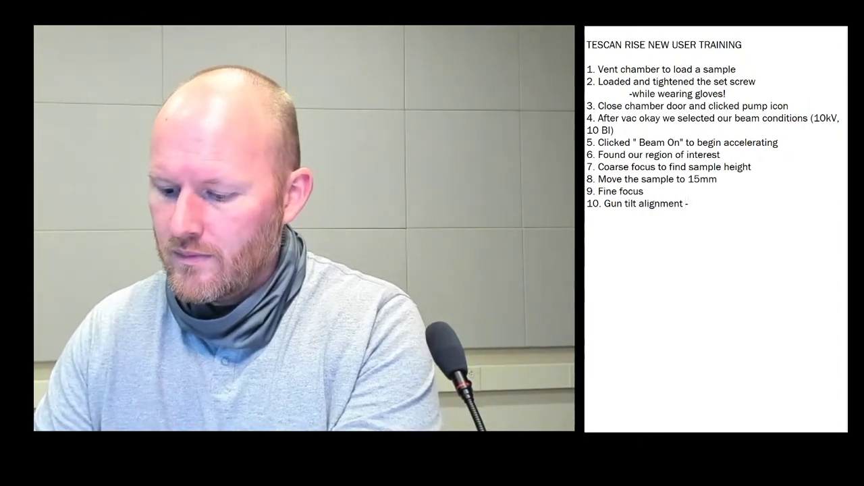
{"action": "type", "text": " - corr"}
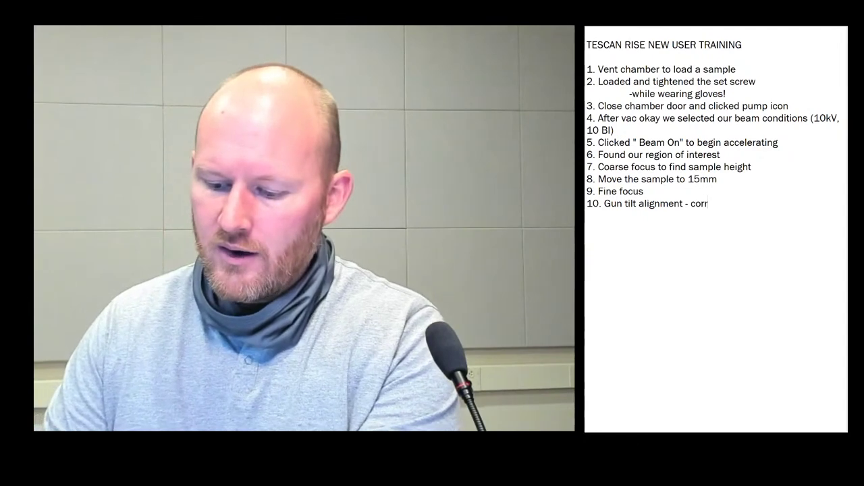
{"action": "type", "text": "ected the"}
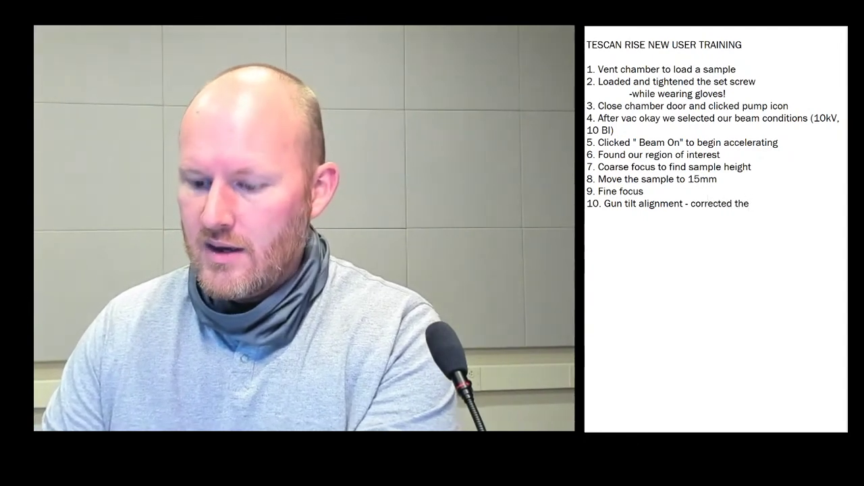
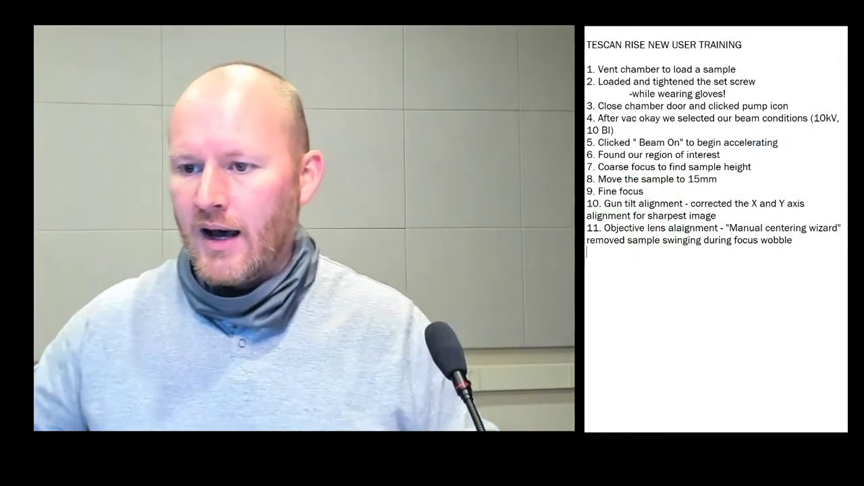
Add item 12, "Iteration between focus and stigmation correction", to the training notes
{"action": "key", "text": "Return"}
{"action": "type", "text": "12."}
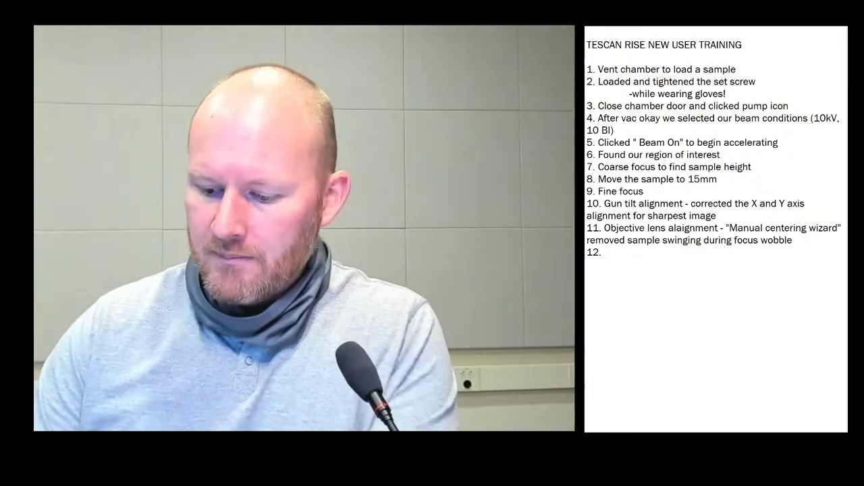
{"action": "type", "text": " Iteration between focus"}
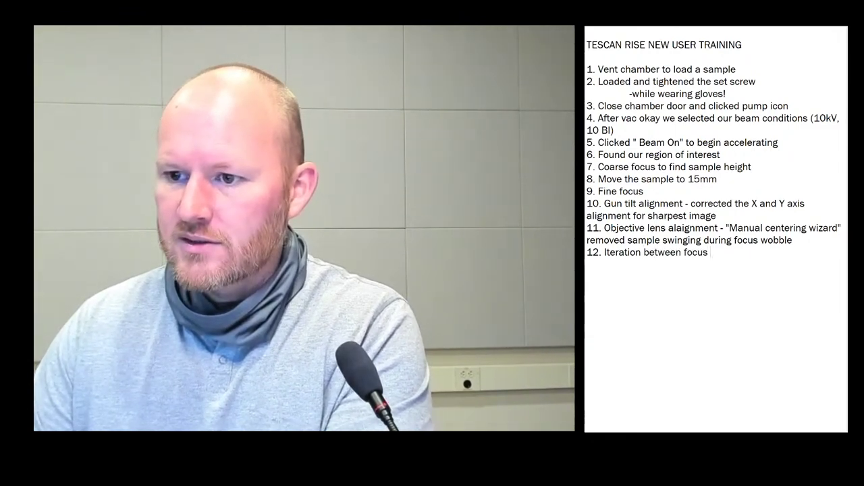
{"action": "type", "text": "gmation "}
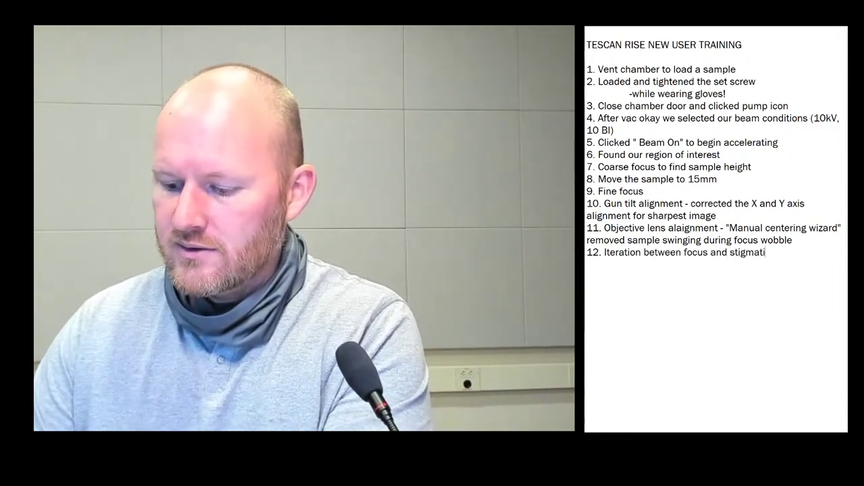
{"action": "type", "text": "correction"}
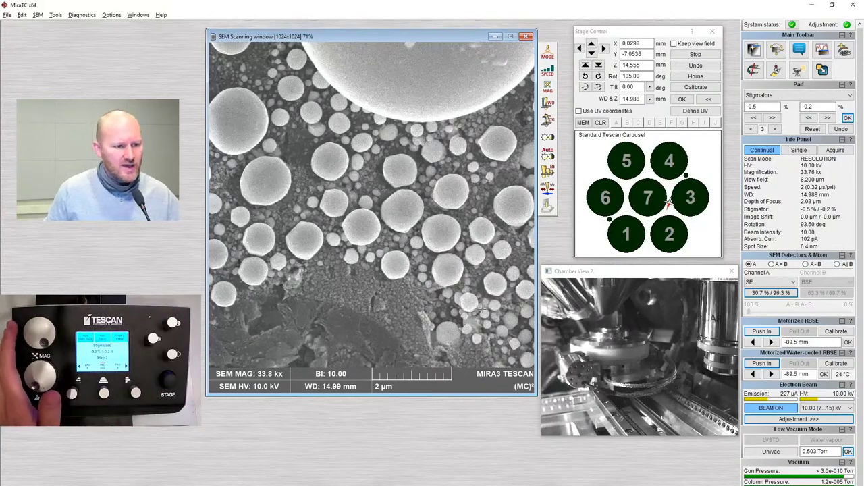
Move the sample in the SEM Scanning window away from the large sphere to a field of small and medium spheres
{"action": "left_click_drag", "start_coordinate": [481, 308], "coordinate": [454, 226]}
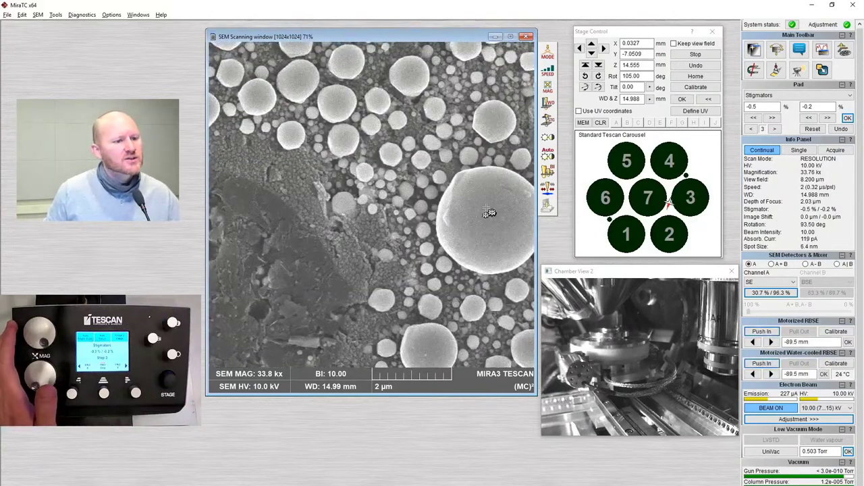
{"action": "left_click_drag", "start_coordinate": [376, 62], "coordinate": [324, 156]}
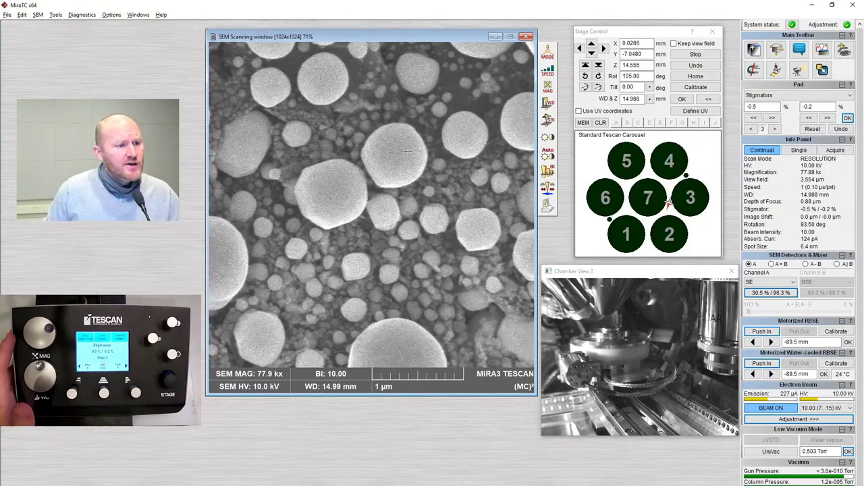
Try the live image of the spheres at scan speeds 10, 8 and 4
{"action": "left_click", "coordinate": [551, 75]}
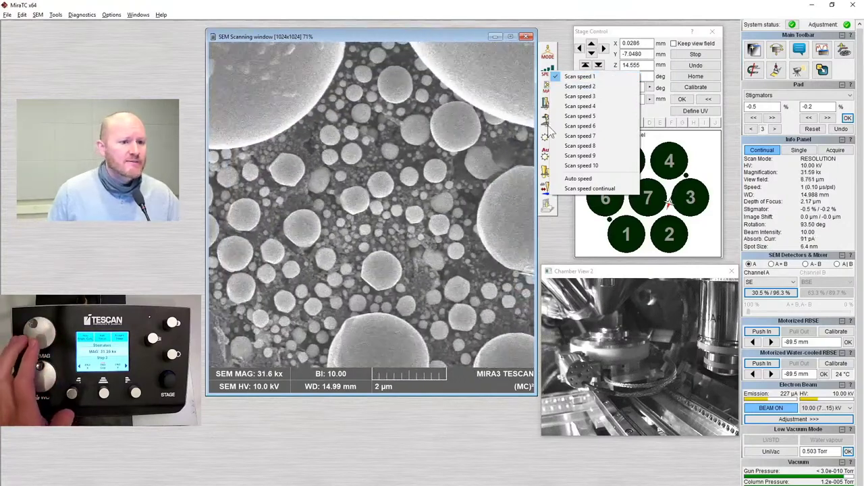
{"action": "left_click", "coordinate": [579, 165]}
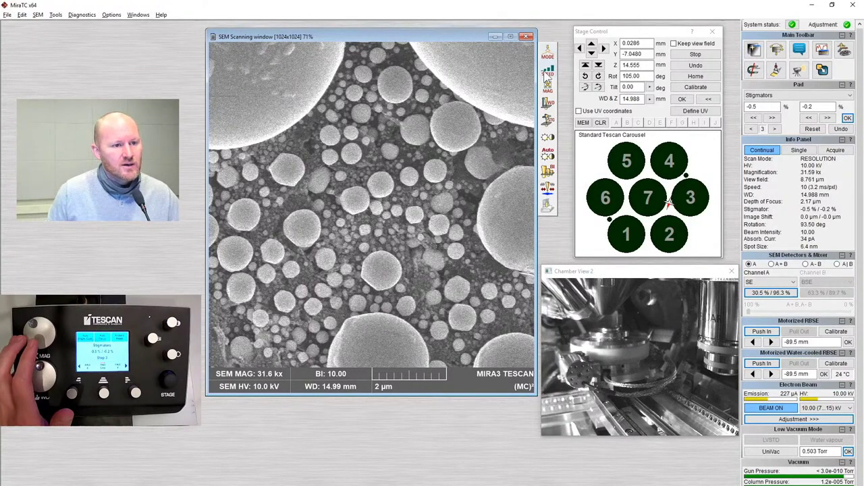
{"action": "left_click", "coordinate": [548, 69]}
{"action": "left_click", "coordinate": [571, 149]}
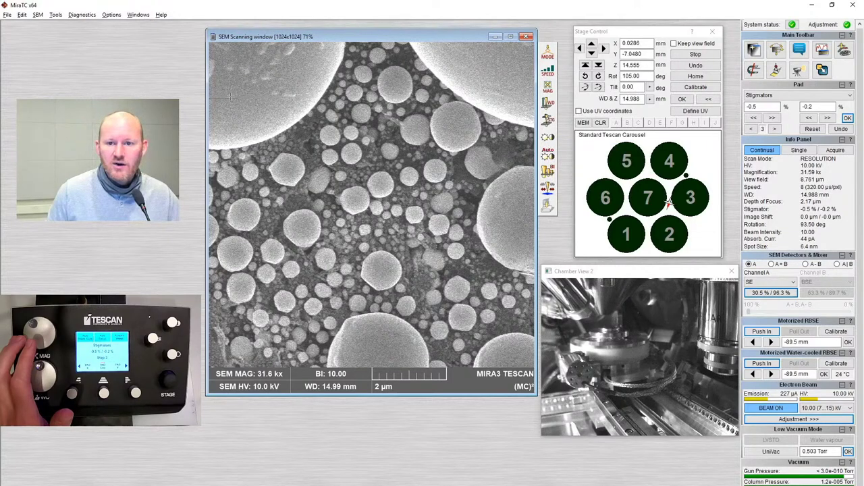
{"action": "left_click", "coordinate": [547, 70]}
{"action": "left_click", "coordinate": [571, 112]}
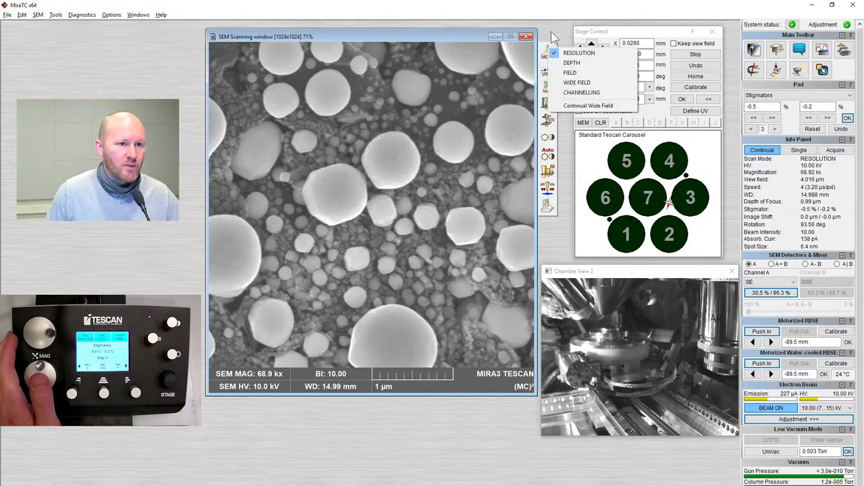
Use scan speed 1 while moving to a wider field of spheres and set the live scan speed to 6
{"action": "left_click", "coordinate": [549, 70]}
{"action": "left_click", "coordinate": [576, 82]}
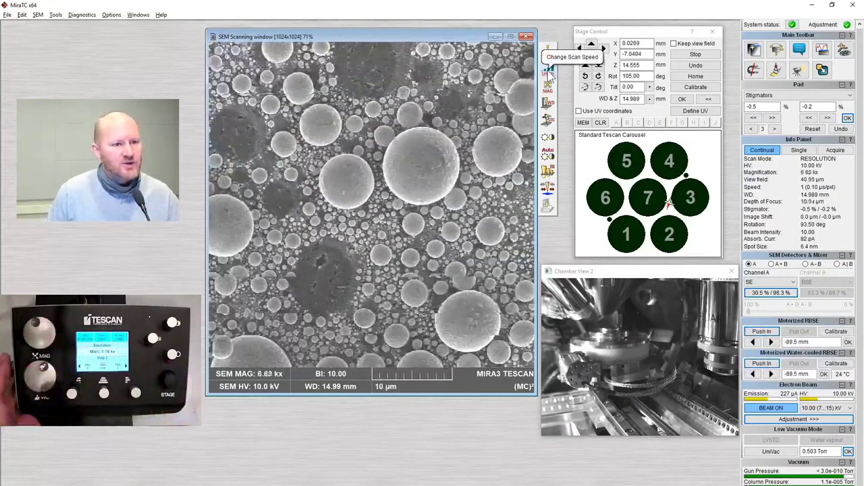
{"action": "left_click", "coordinate": [549, 73]}
{"action": "left_click", "coordinate": [578, 126]}
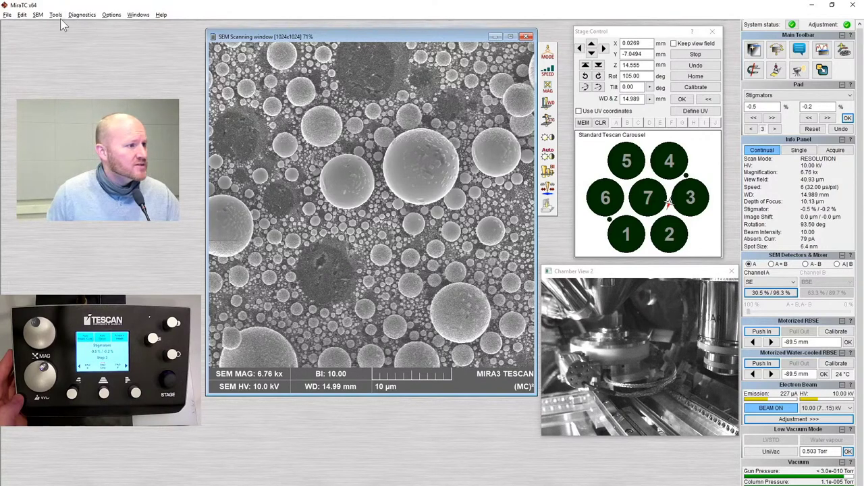
Open the SEM Image Parameters dialog and place it over the Stage Control window, clear of the live image
{"action": "left_click", "coordinate": [39, 16]}
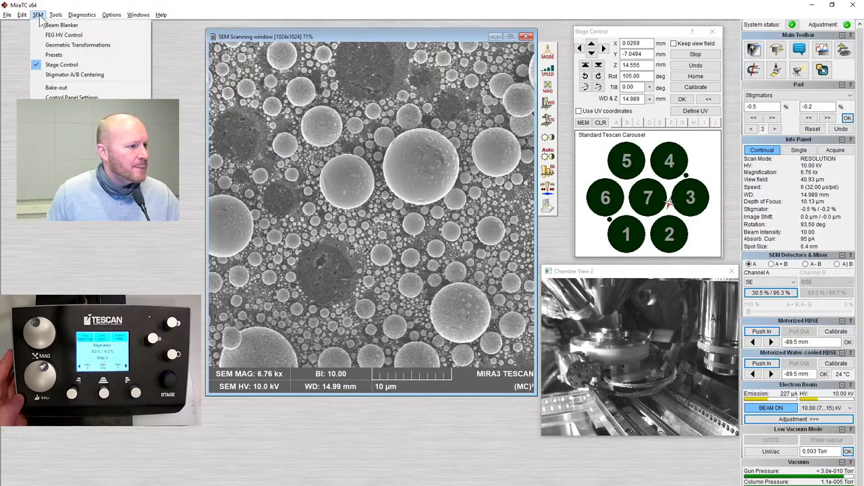
{"action": "mouse_move", "coordinate": [54, 19]}
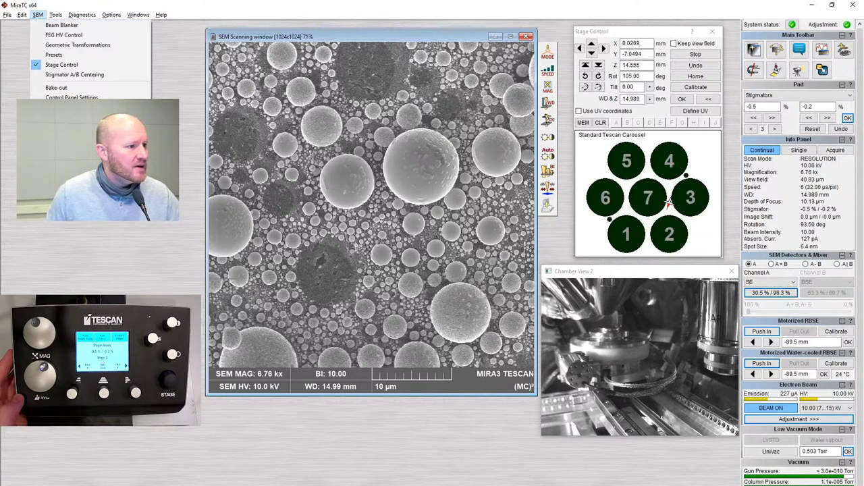
{"action": "left_click", "coordinate": [68, 128]}
{"action": "left_click_drag", "start_coordinate": [595, 201], "coordinate": [685, 88]}
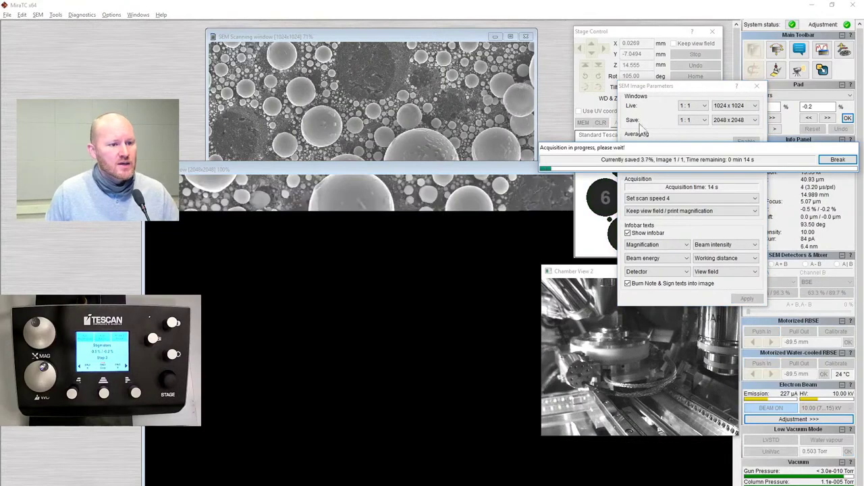
Reposition the image window during the 2048 x 2048 acquisition at scan speed 4 and accept the save header with empty note fields
{"action": "double_click", "coordinate": [374, 74]}
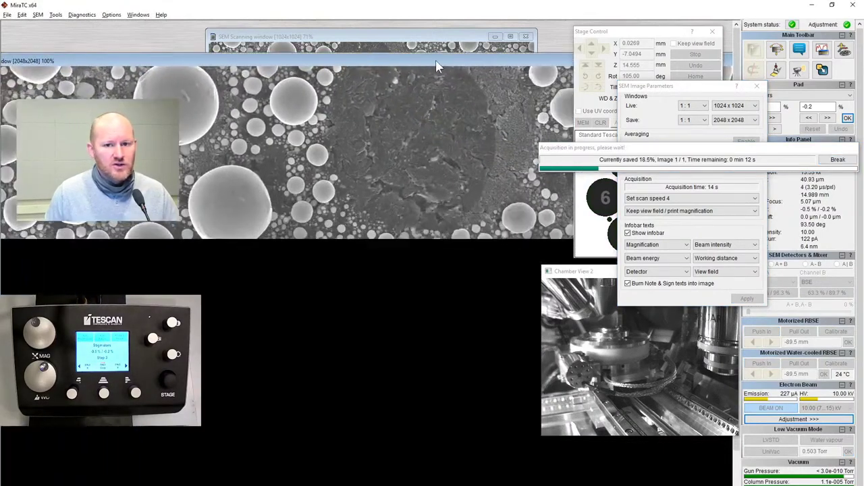
{"action": "double_click", "coordinate": [508, 43]}
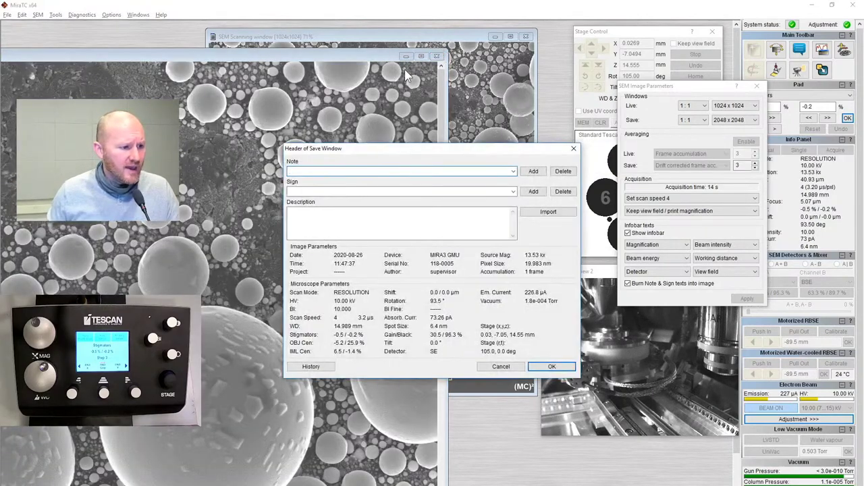
{"action": "left_click", "coordinate": [550, 367]}
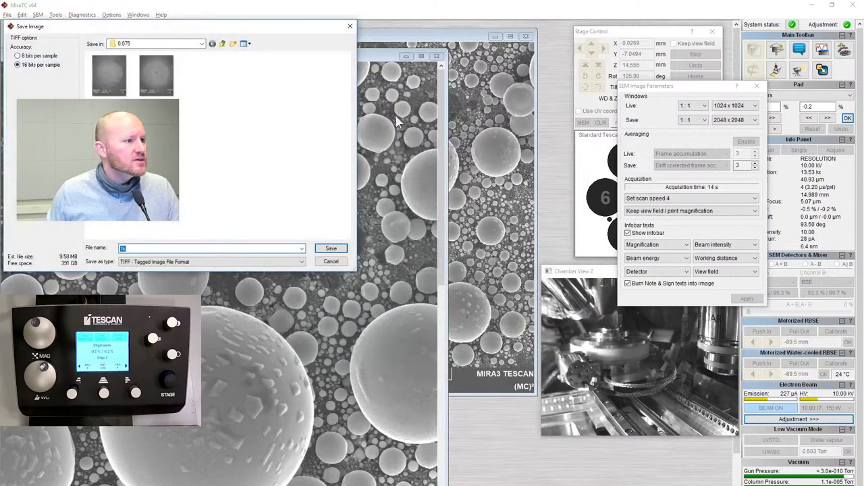
Go up to the Temporary User Files folder, create a folder named Training there and open it as the save location
{"action": "left_click", "coordinate": [223, 44]}
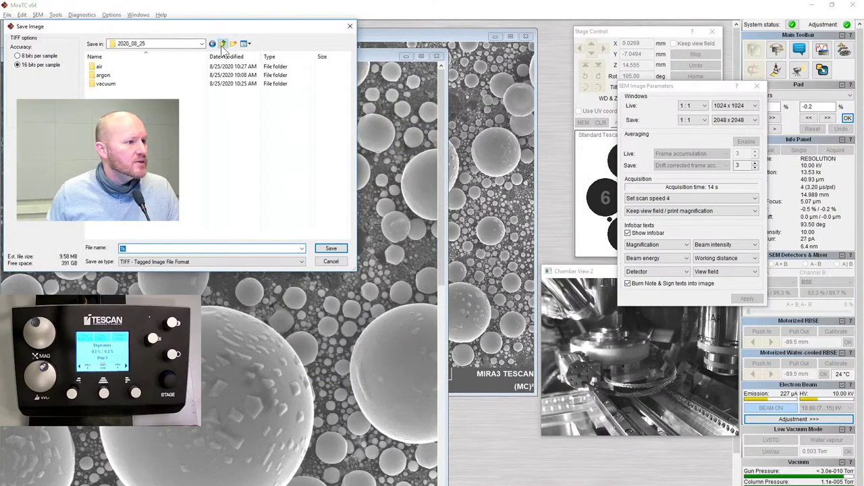
{"action": "left_click", "coordinate": [223, 44]}
{"action": "left_click", "coordinate": [223, 45]}
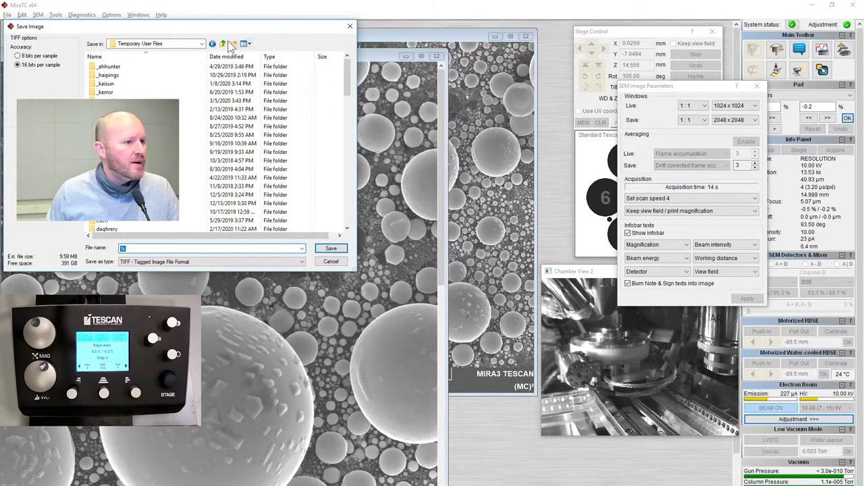
{"action": "left_click", "coordinate": [233, 44]}
{"action": "type", "text": "mag"}
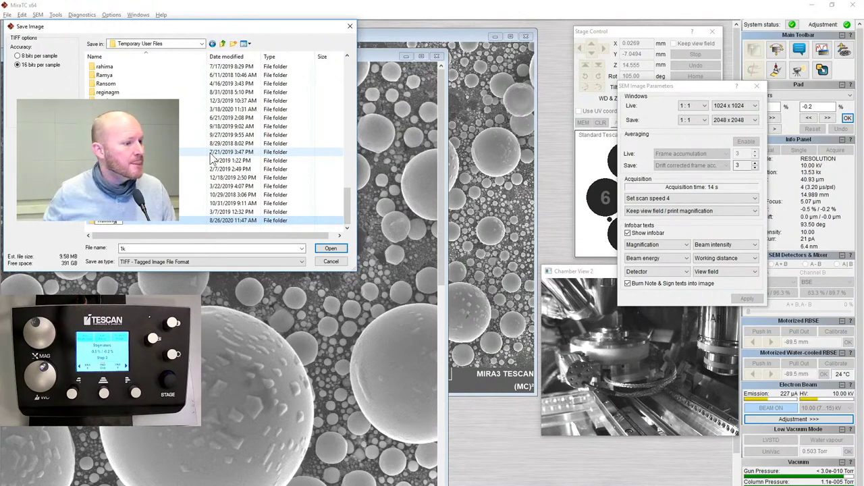
{"action": "double_click", "coordinate": [223, 220]}
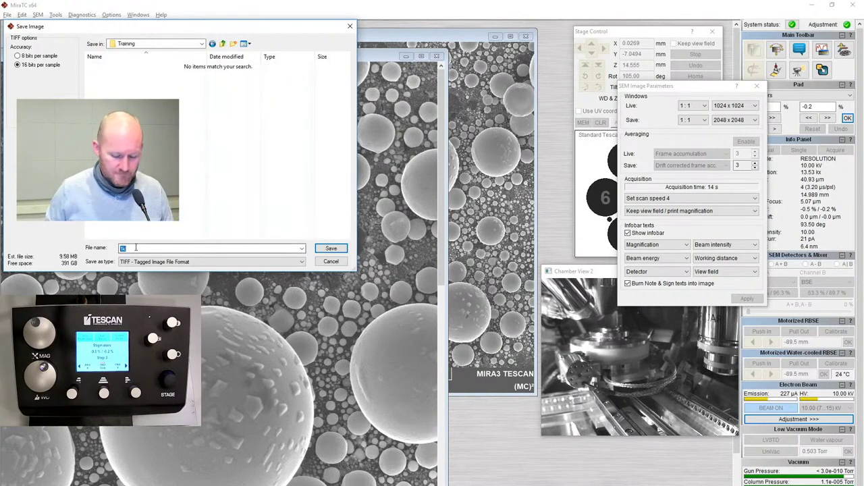
Save the acquired image as a TIFF file named 2048 and shift its window so its title is visible
{"action": "type", "text": "2048"}
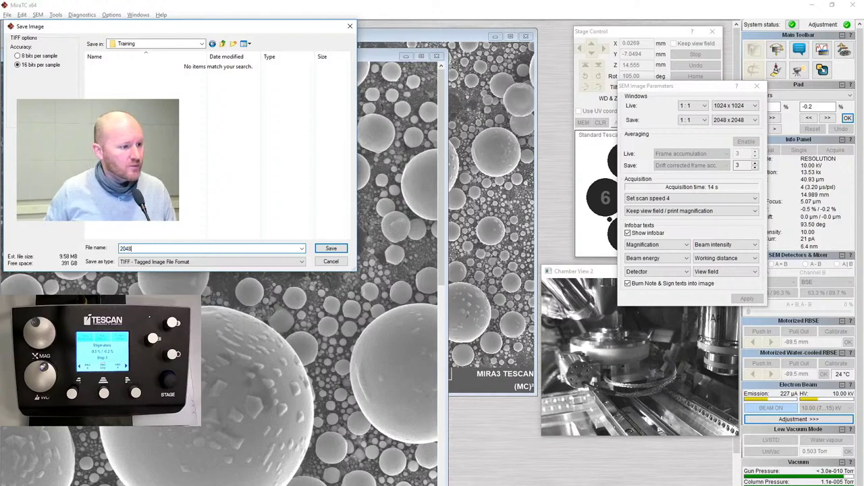
{"action": "key", "text": "Return"}
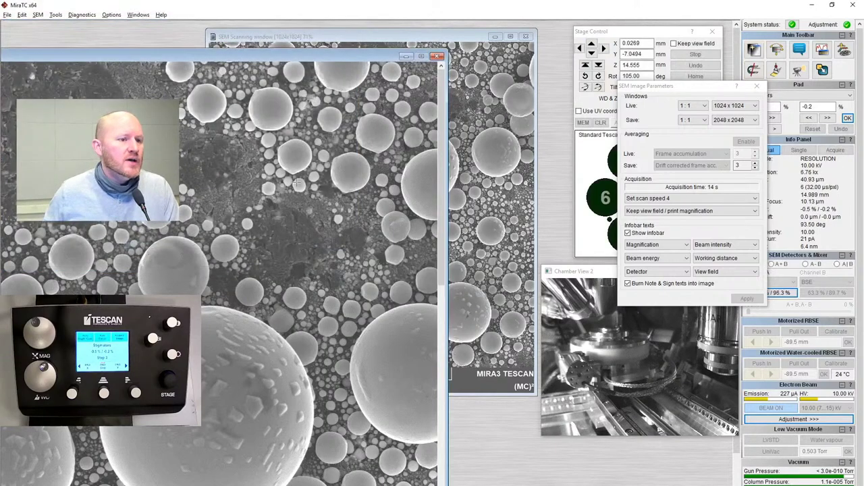
{"action": "double_click", "coordinate": [330, 58]}
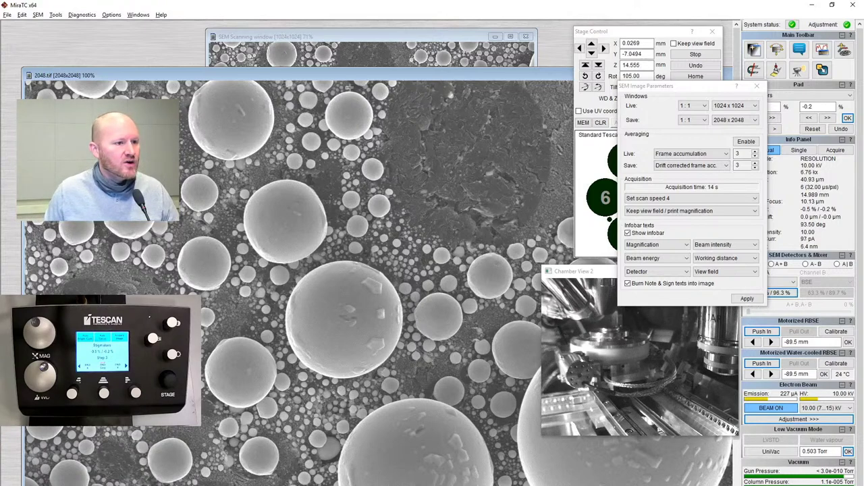
Shift the 2048.tif image window until its whole title bar is reachable and close it
{"action": "left_click_drag", "start_coordinate": [379, 76], "coordinate": [425, 68]}
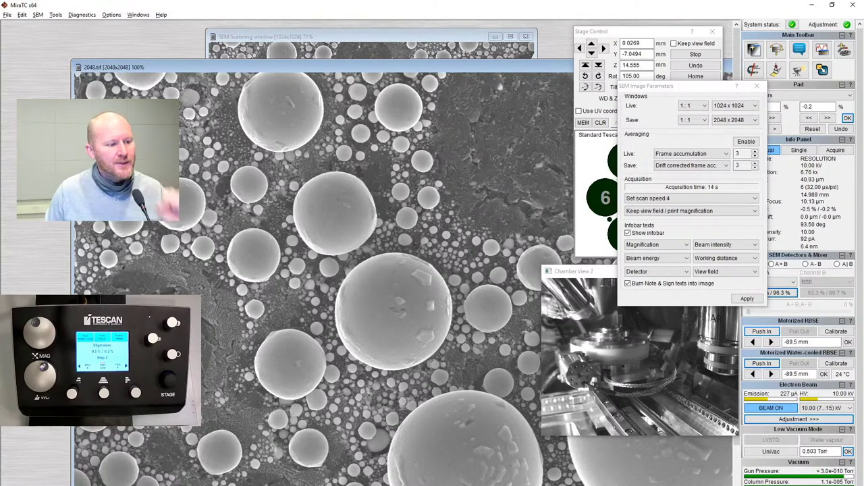
{"action": "left_click_drag", "start_coordinate": [481, 70], "coordinate": [383, 61]}
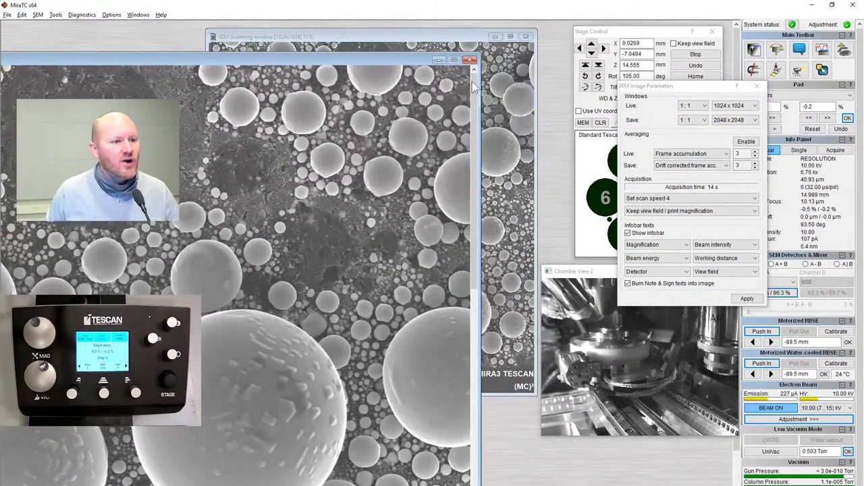
{"action": "left_click", "coordinate": [471, 59]}
Set the save image size to 1024 x 1024 and the acquisition to scan speed 6, and apply the settings
{"action": "left_click", "coordinate": [740, 120]}
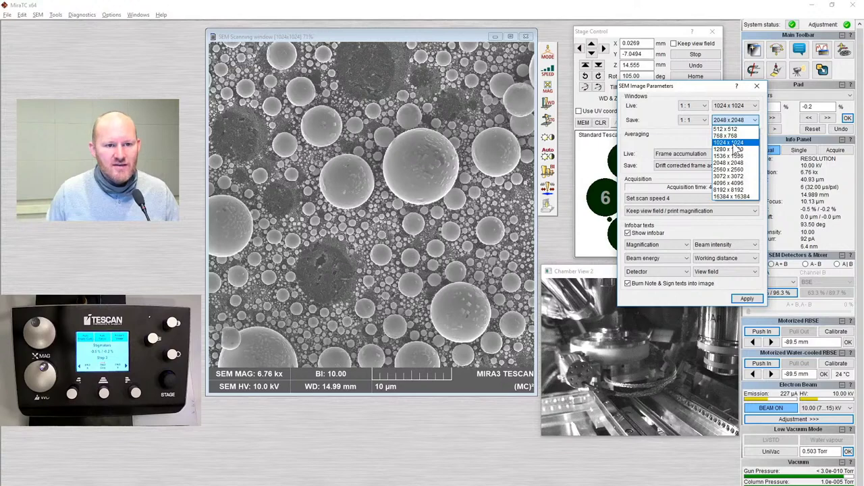
{"action": "left_click", "coordinate": [732, 144]}
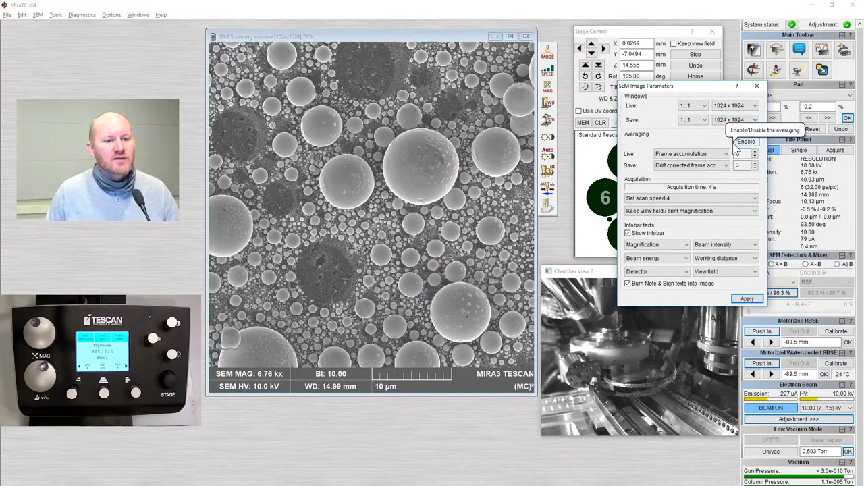
{"action": "left_click", "coordinate": [670, 200]}
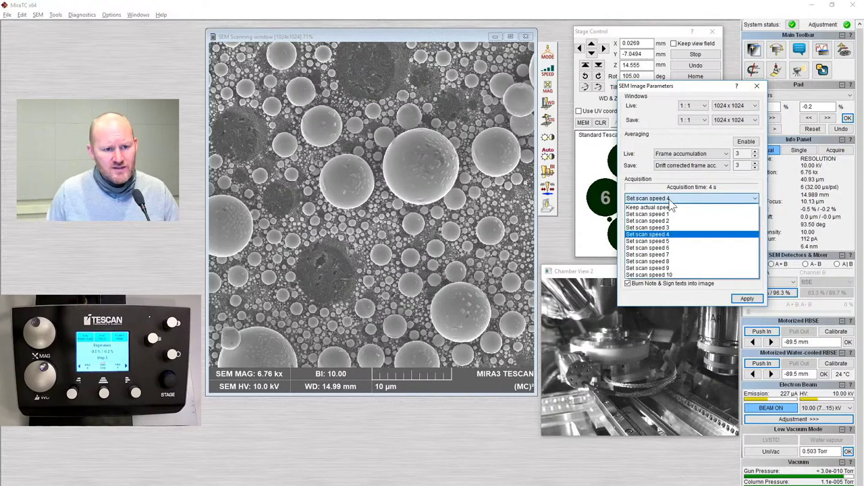
{"action": "left_click", "coordinate": [673, 248]}
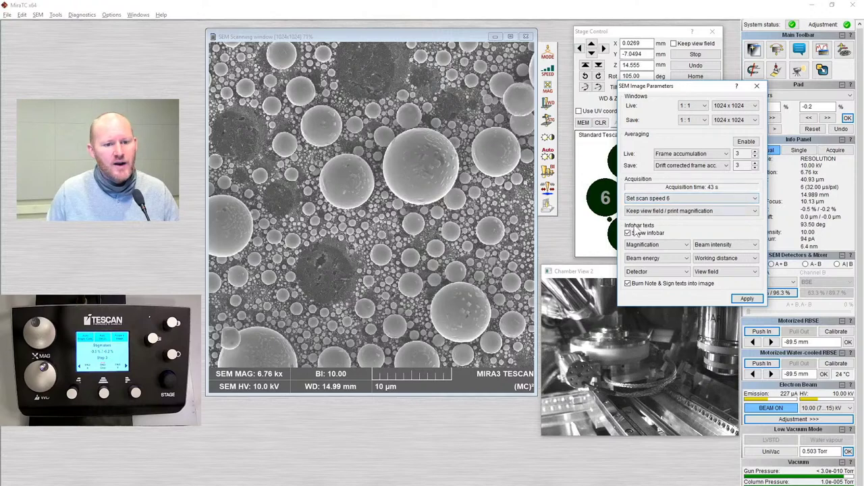
{"action": "left_click", "coordinate": [746, 299]}
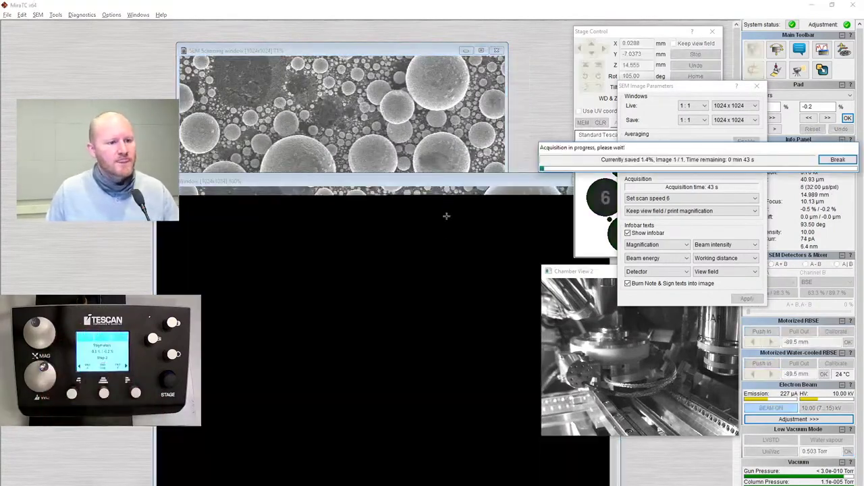
Reposition the save window and the progress box during the 1024 x 1024 acquisition at scan speed 6 so the scanned image is visible
{"action": "left_click_drag", "start_coordinate": [493, 179], "coordinate": [438, 51]}
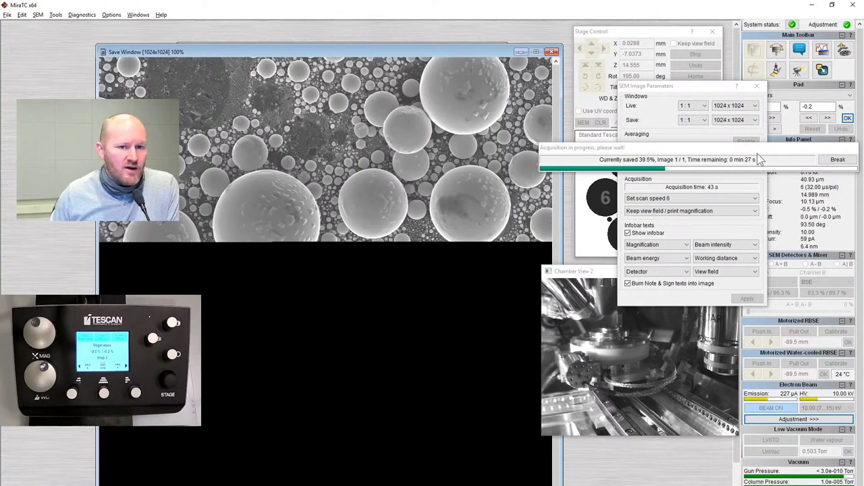
{"action": "left_click_drag", "start_coordinate": [771, 149], "coordinate": [643, 120]}
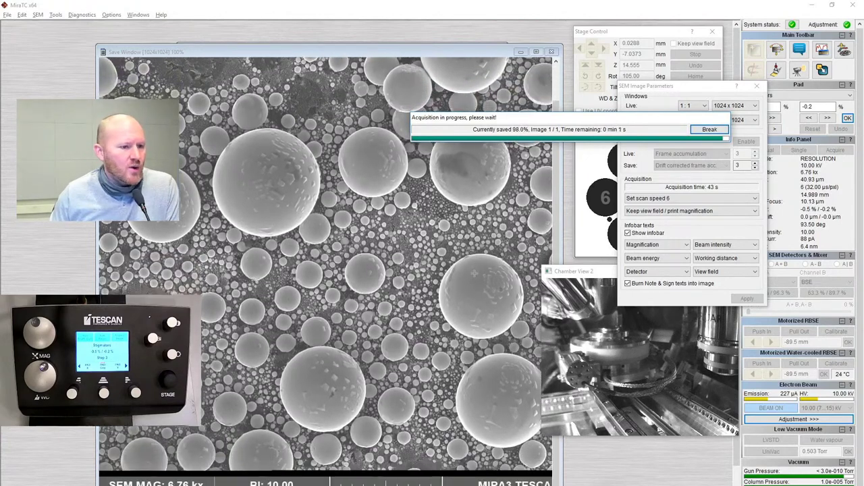
{"action": "left_click_drag", "start_coordinate": [434, 149], "coordinate": [426, 109]}
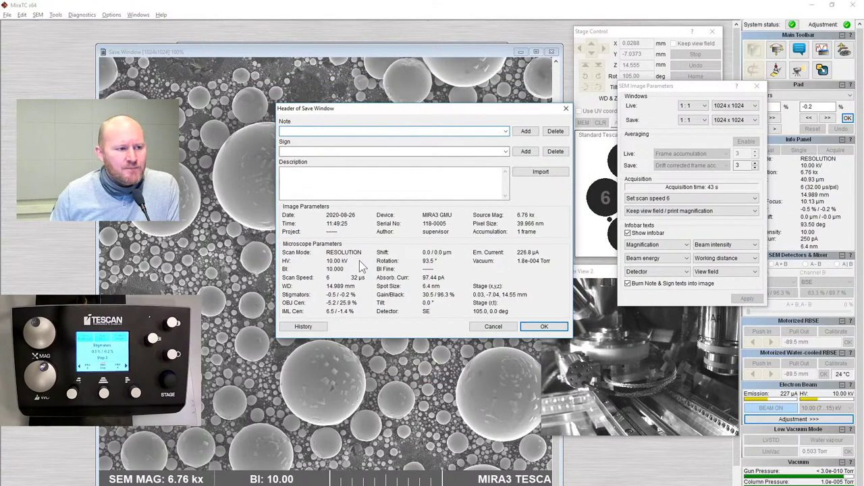
Accept the save header with empty note, sign and description fields, and save the image as a TIFF file named 1024 in Training
{"action": "left_click", "coordinate": [505, 131]}
{"action": "scroll", "coordinate": [395, 222], "scroll_direction": "down", "scroll_amount": 3}
{"action": "left_click", "coordinate": [505, 131]}
{"action": "left_click", "coordinate": [352, 181]}
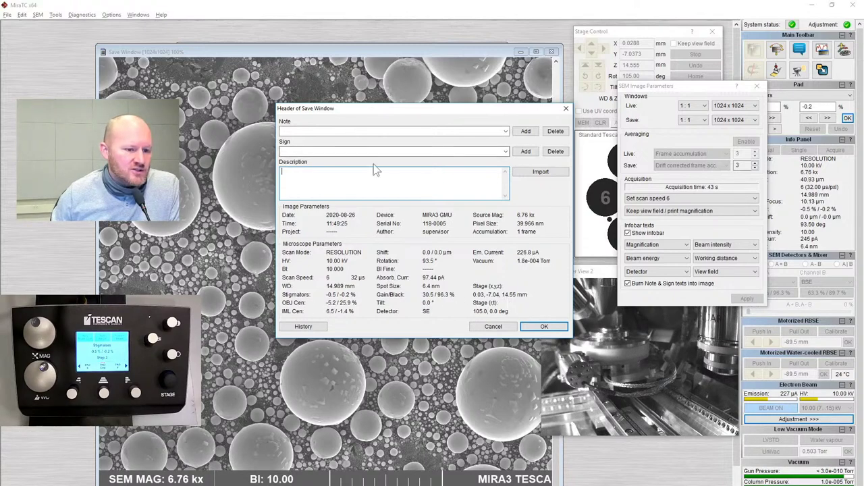
{"action": "left_click", "coordinate": [545, 327]}
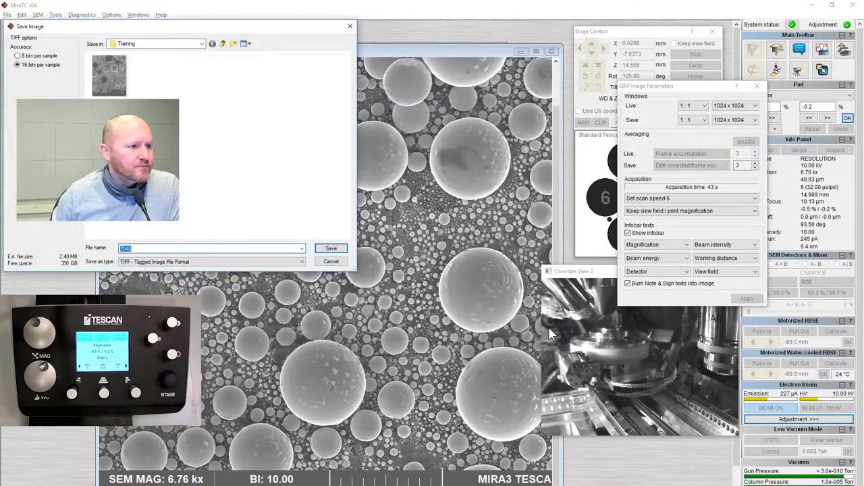
{"action": "left_click_drag", "start_coordinate": [223, 30], "coordinate": [417, 46]}
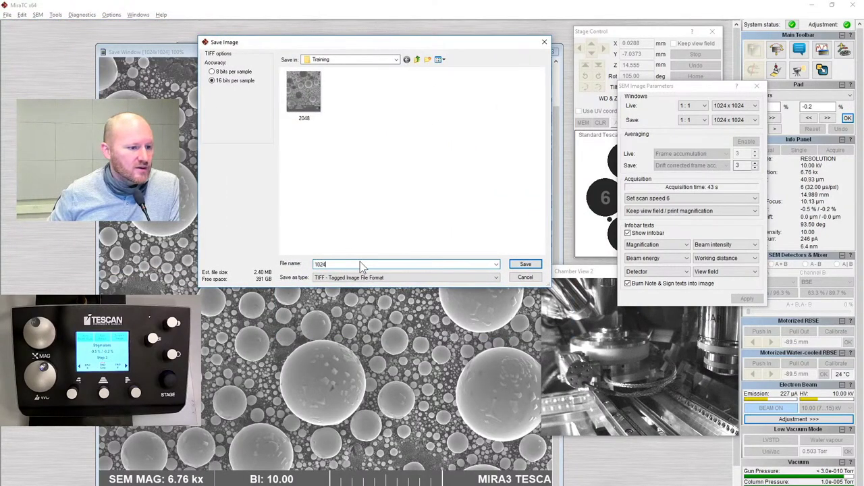
{"action": "key", "text": "Return"}
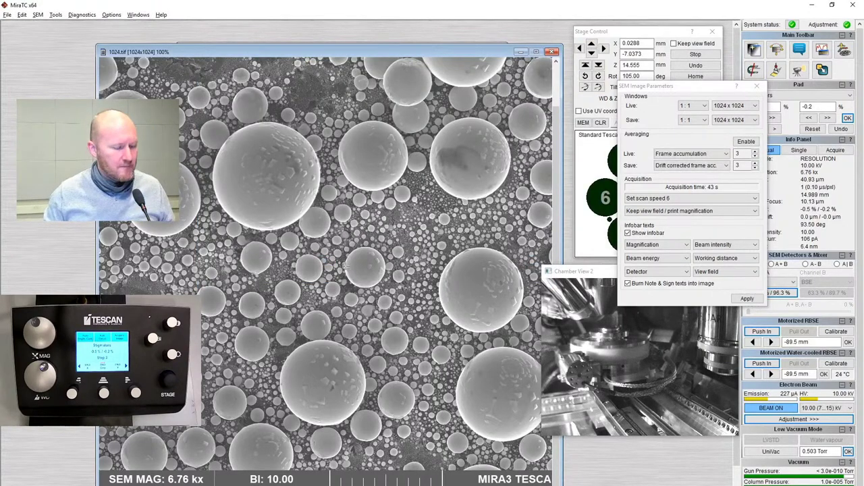
Switch to File Explorer and open the Training folder under Documents, Temporary User Files
{"action": "key", "text": "super+e"}
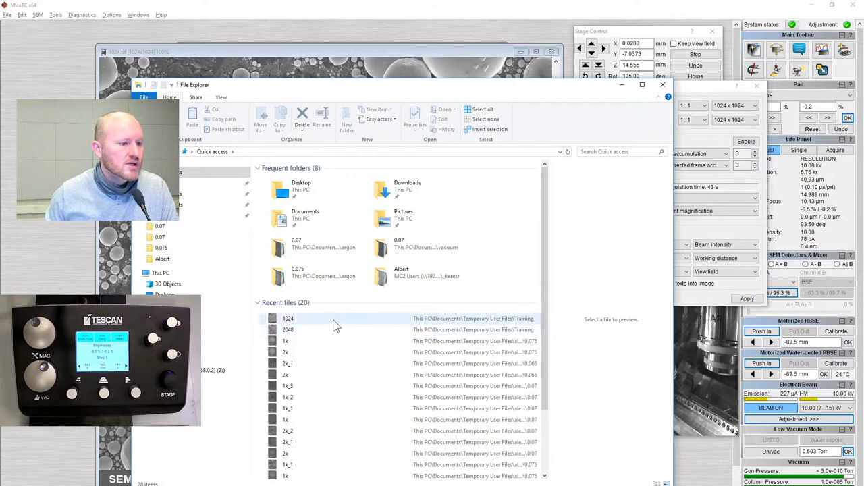
{"action": "left_click", "coordinate": [663, 85]}
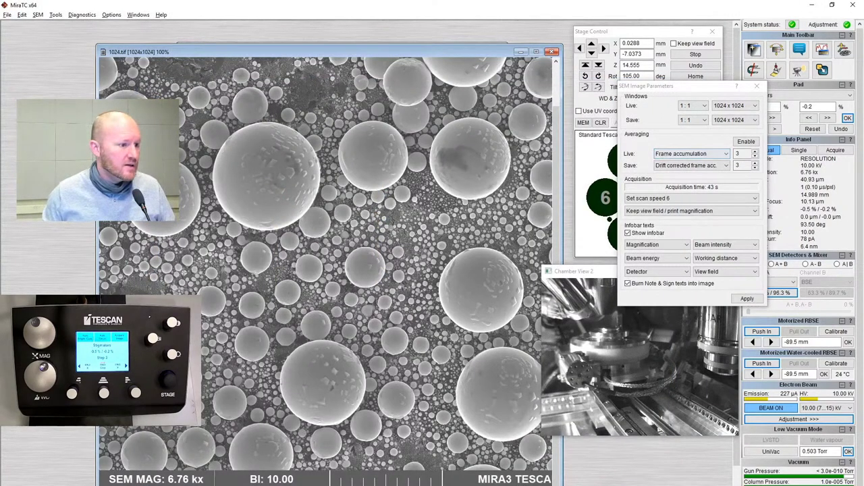
{"action": "key", "text": "super+e"}
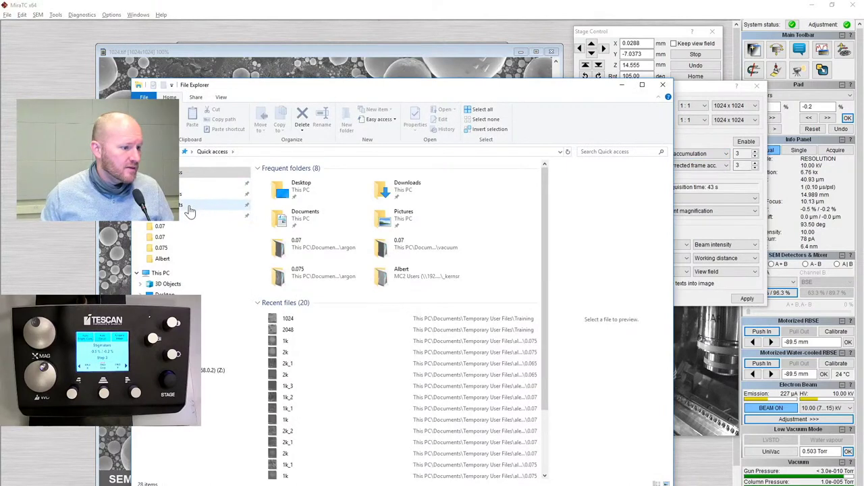
{"action": "left_click", "coordinate": [216, 305]}
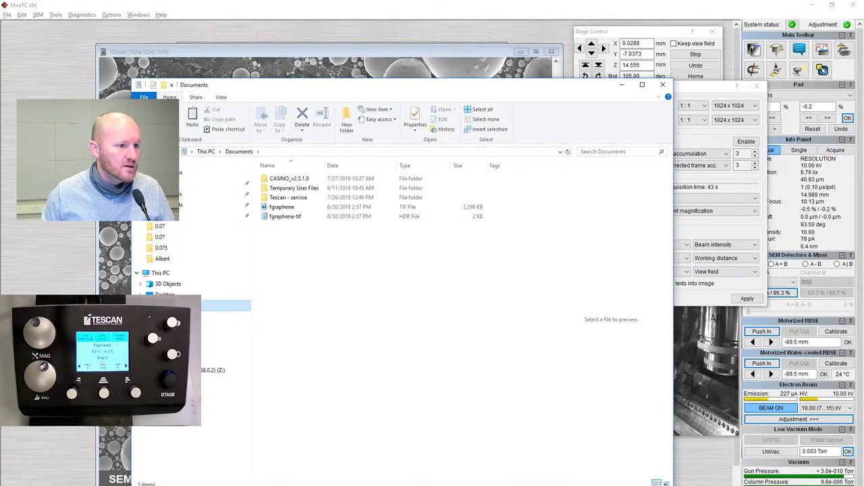
{"action": "double_click", "coordinate": [297, 189]}
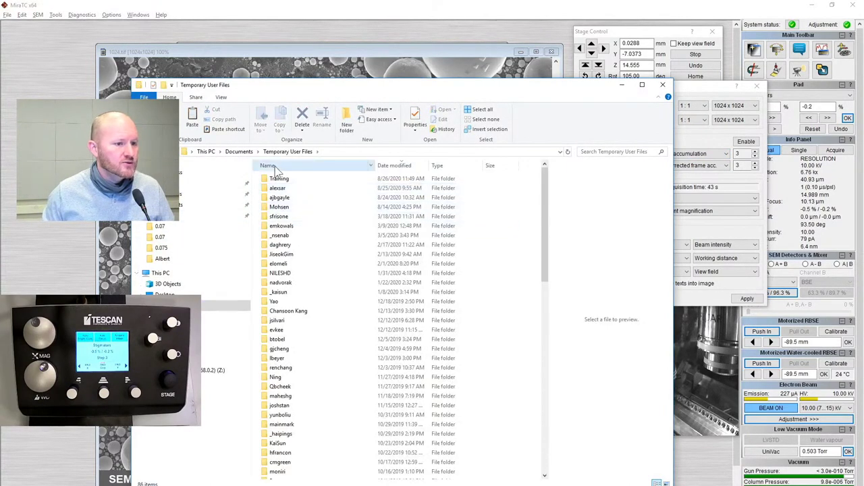
{"action": "double_click", "coordinate": [282, 179]}
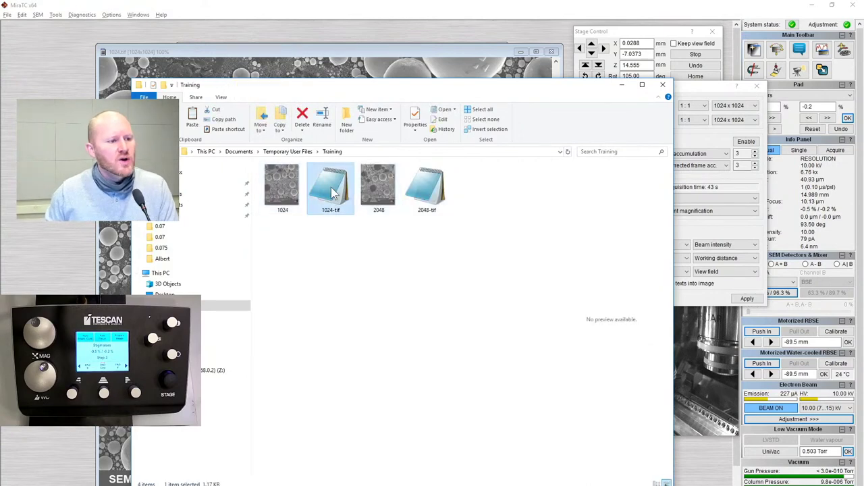
Open the 1024-tif header file in Notepad, examine the recorded image and microscope parameters, and close it
{"action": "left_click", "coordinate": [331, 195]}
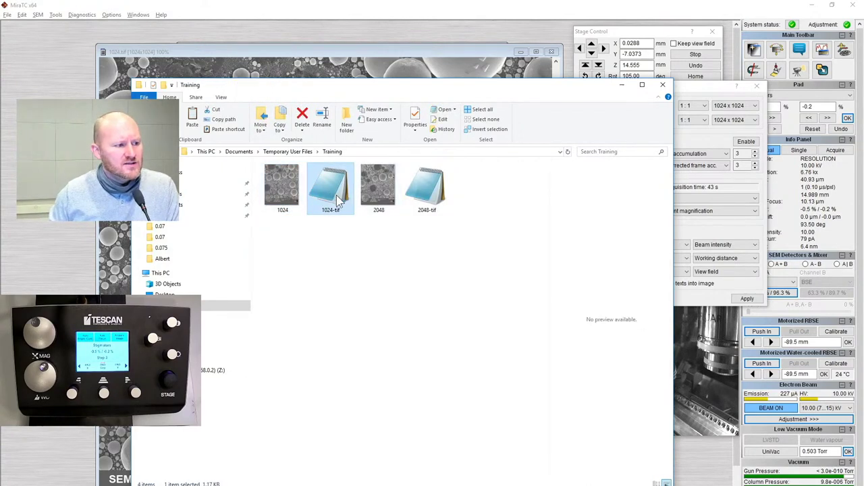
{"action": "double_click", "coordinate": [340, 199]}
{"action": "scroll", "coordinate": [526, 211], "scroll_direction": "down", "scroll_amount": 10}
{"action": "scroll", "coordinate": [527, 223], "scroll_direction": "up", "scroll_amount": 15}
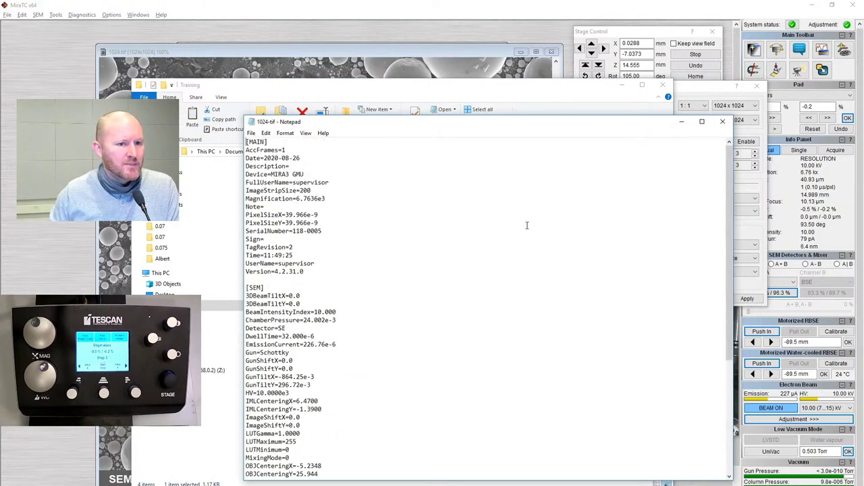
{"action": "left_click", "coordinate": [722, 121]}
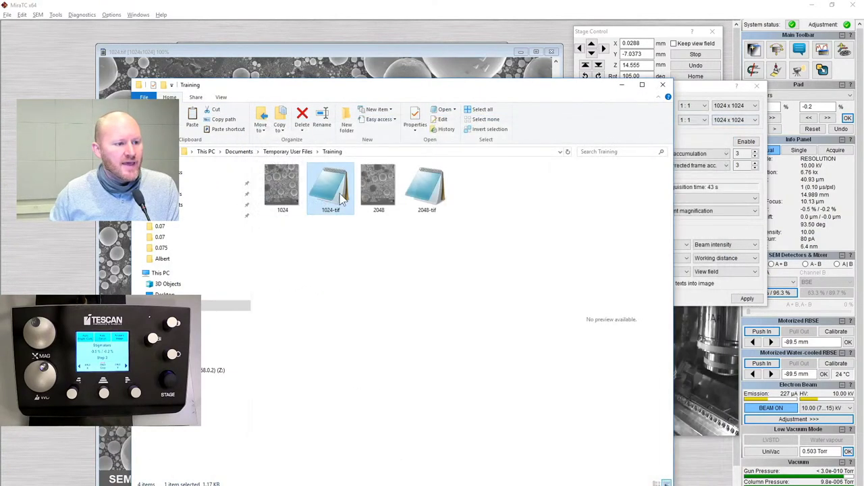
Preview the 1024 and 2048 images, and check the 2048 image's file size in its properties
{"action": "left_click", "coordinate": [285, 192]}
{"action": "left_click", "coordinate": [364, 191]}
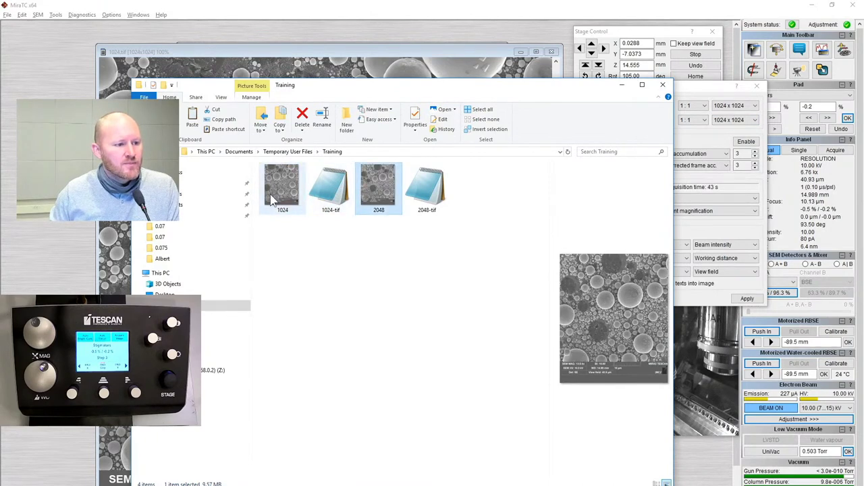
{"action": "left_click", "coordinate": [279, 189]}
{"action": "left_click", "coordinate": [385, 188]}
{"action": "right_click", "coordinate": [387, 186]}
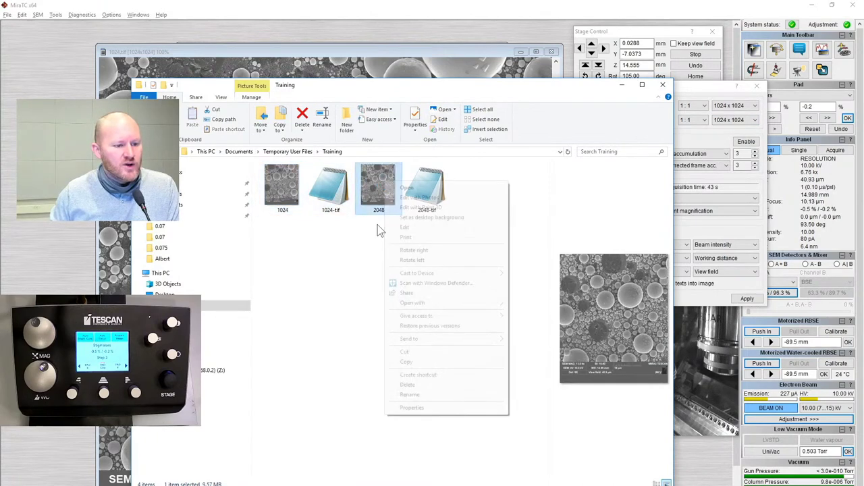
{"action": "left_click", "coordinate": [422, 410]}
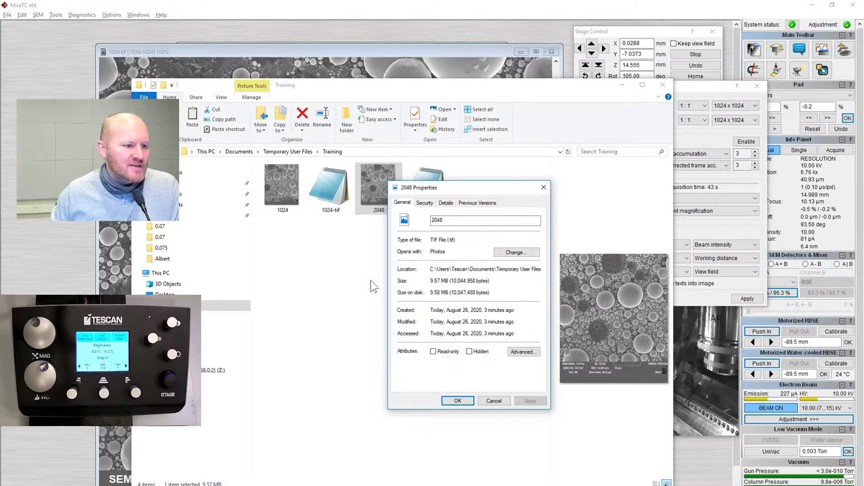
{"action": "left_click", "coordinate": [500, 402]}
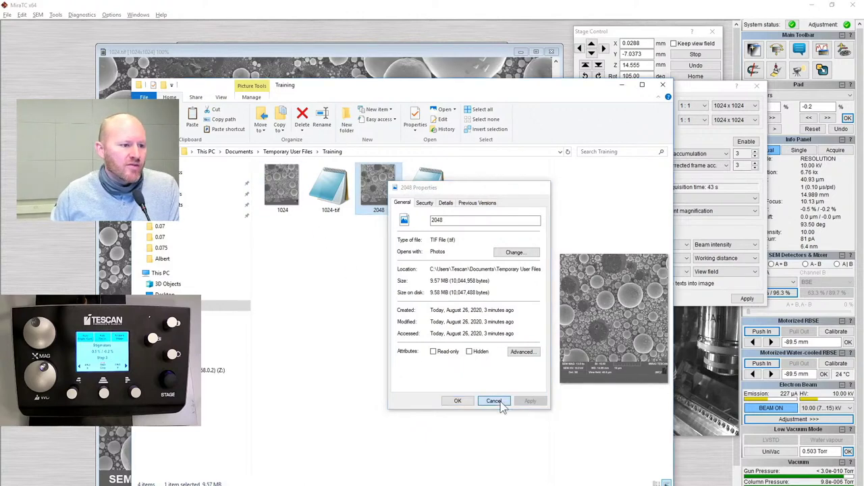
Check the 1024 image's file size in its properties for comparison, and close the properties and File Explorer windows
{"action": "right_click", "coordinate": [277, 181]}
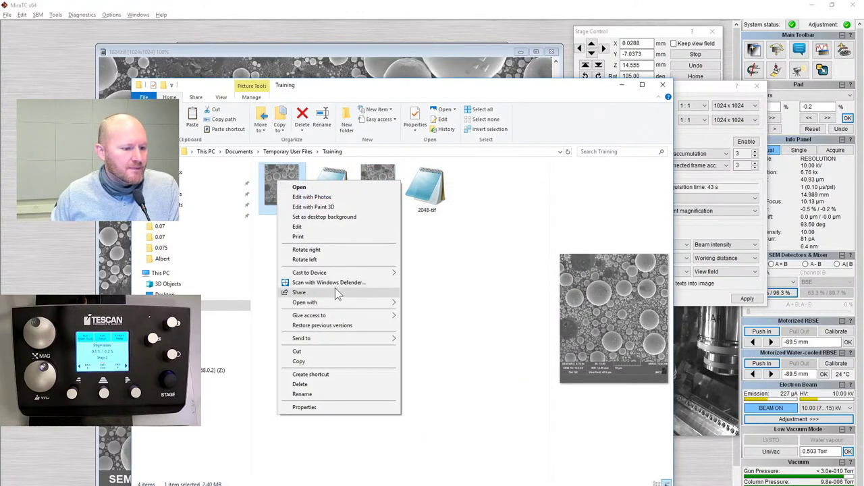
{"action": "left_click", "coordinate": [330, 407]}
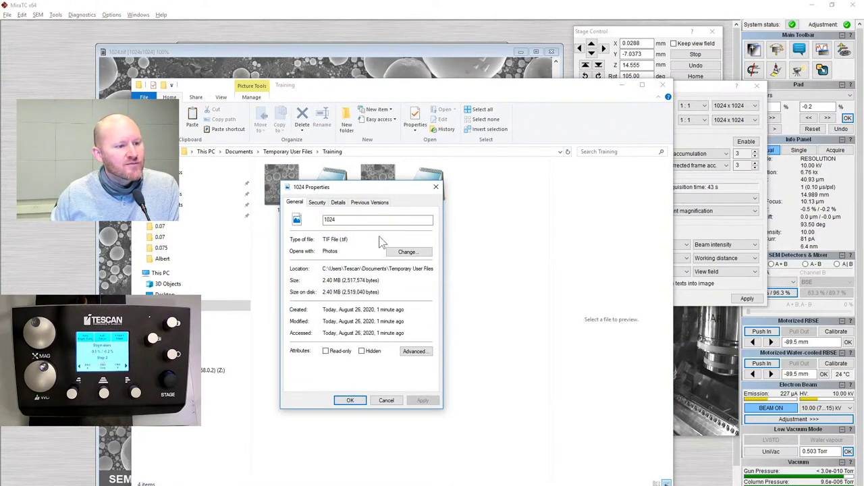
{"action": "left_click_drag", "start_coordinate": [381, 188], "coordinate": [532, 186]}
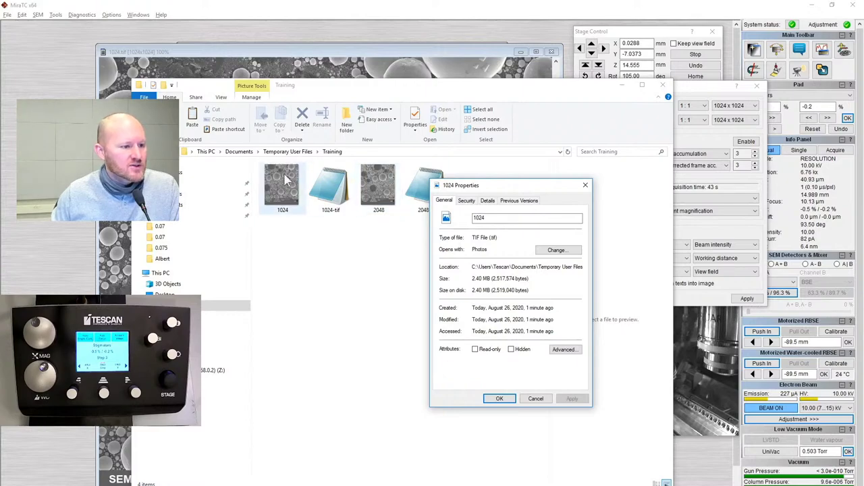
{"action": "left_click", "coordinate": [539, 399]}
{"action": "left_click", "coordinate": [662, 85]}
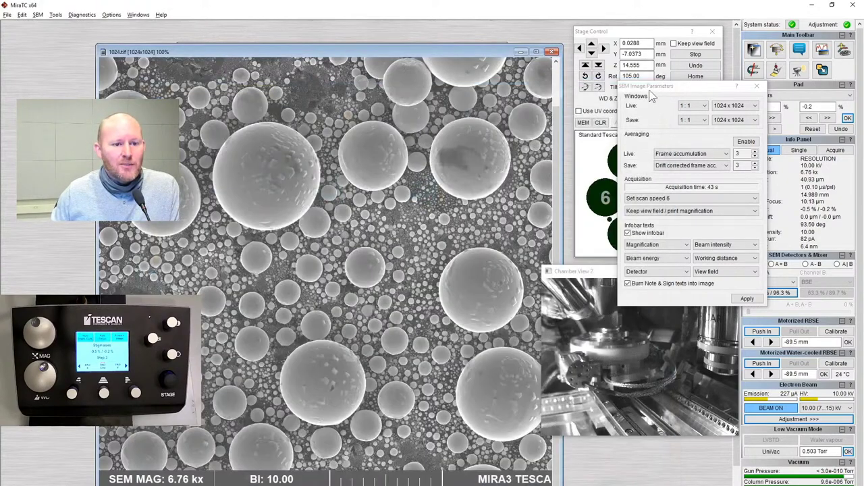
Move and close the SEM Image Parameters dialog, and close the 1024.tif image window while a new 1024 x 1024 acquisition runs
{"action": "left_click_drag", "start_coordinate": [690, 88], "coordinate": [534, 94]}
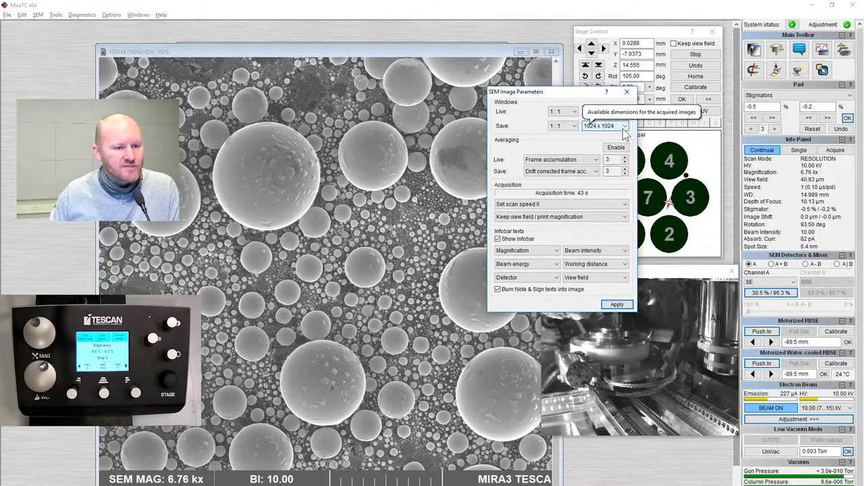
{"action": "left_click", "coordinate": [627, 92]}
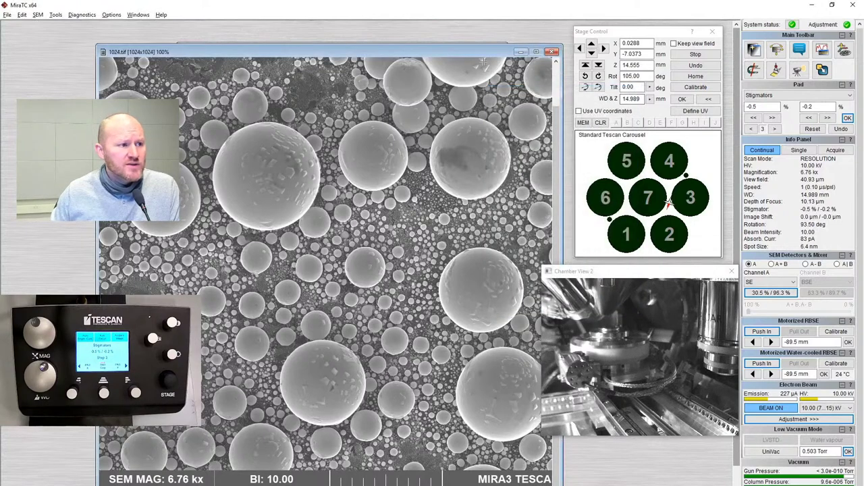
{"action": "left_click_drag", "start_coordinate": [482, 59], "coordinate": [416, 111]}
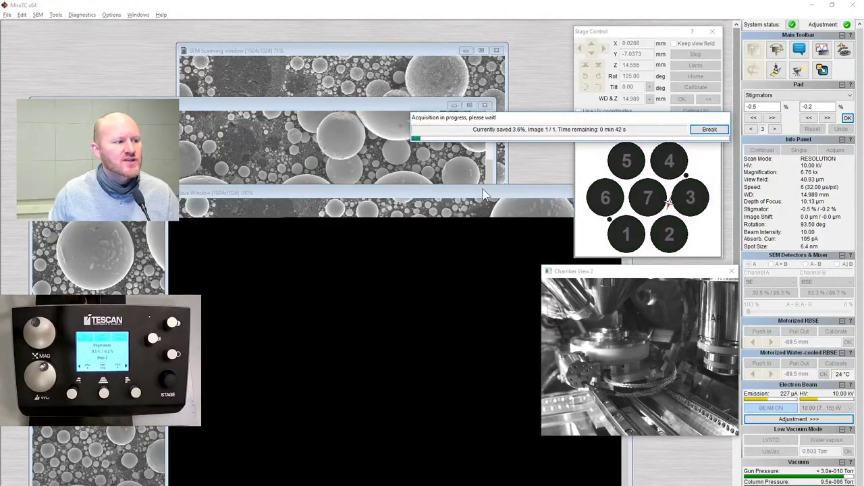
{"action": "left_click", "coordinate": [484, 105]}
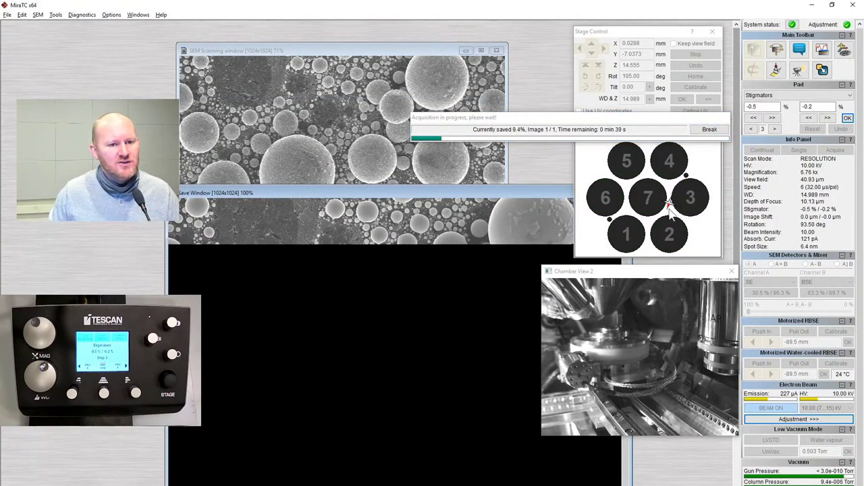
Break off the running image acquisition and set the view field to 10 µm
{"action": "left_click", "coordinate": [720, 131]}
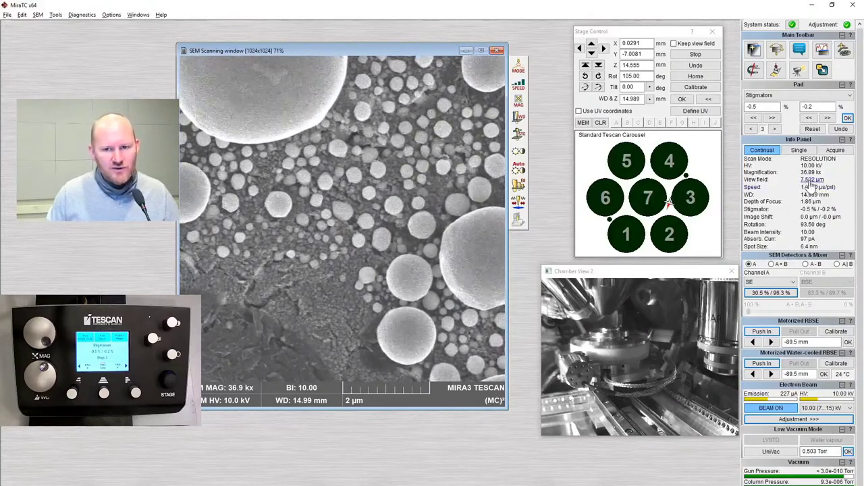
{"action": "left_click", "coordinate": [812, 180]}
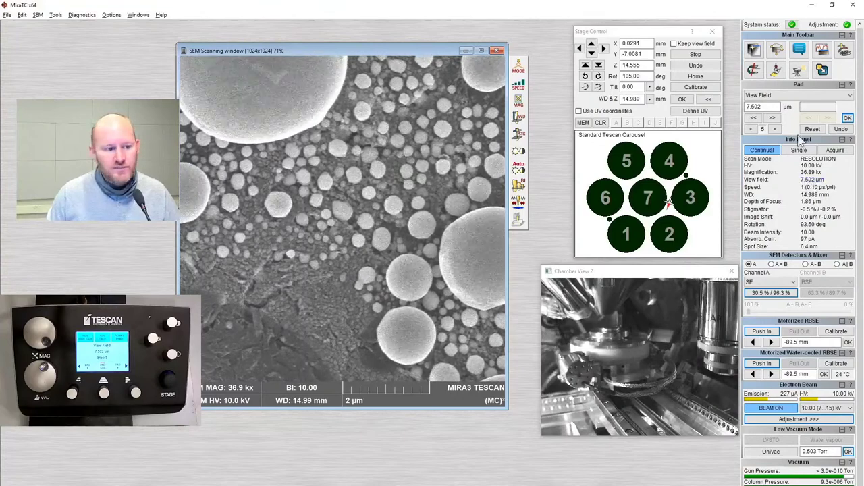
{"action": "double_click", "coordinate": [765, 107]}
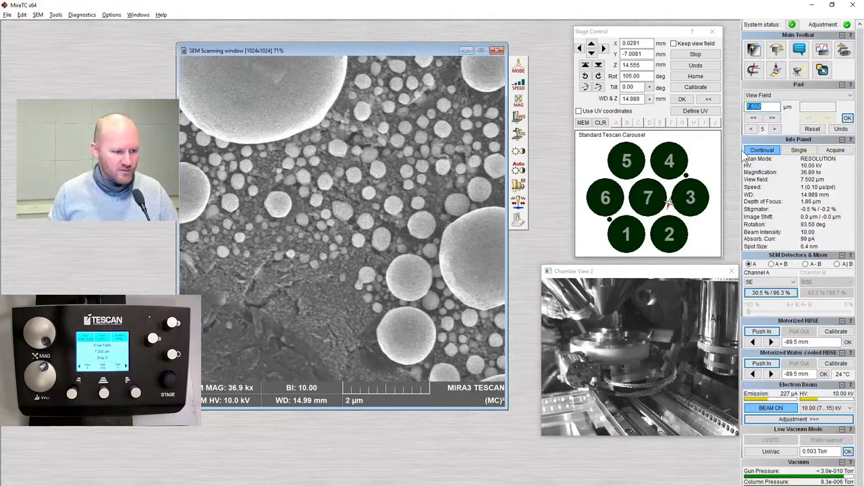
{"action": "type", "text": "10"}
{"action": "key", "text": "Return"}
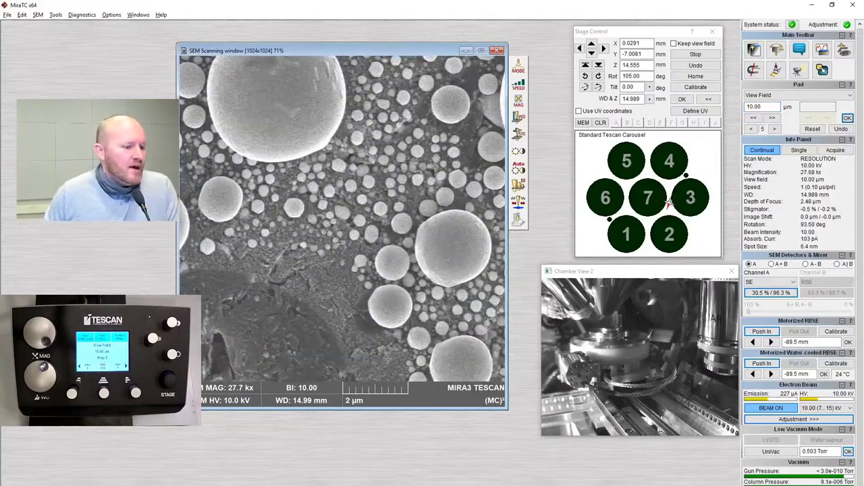
{"action": "left_click_drag", "start_coordinate": [346, 54], "coordinate": [371, 53]}
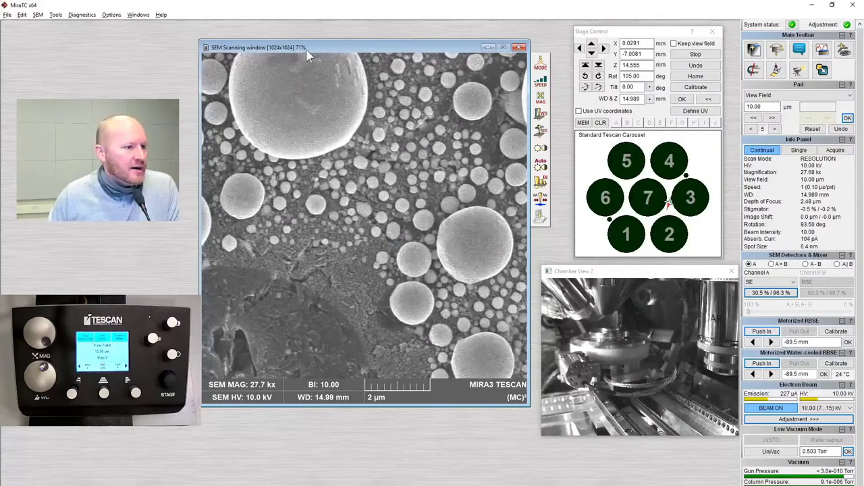
Look through the program's menus, examine the General, Overlays and Screen and Printer preferences, and cancel the dialog
{"action": "left_click", "coordinate": [138, 15]}
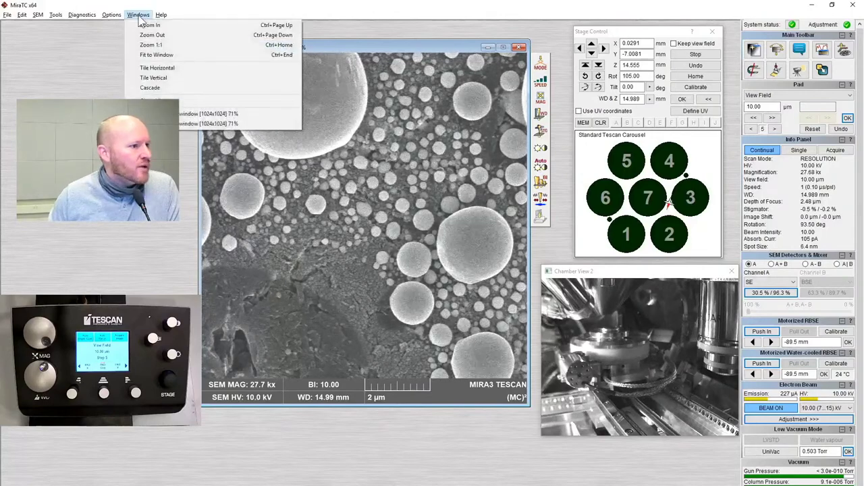
{"action": "mouse_move", "coordinate": [114, 21]}
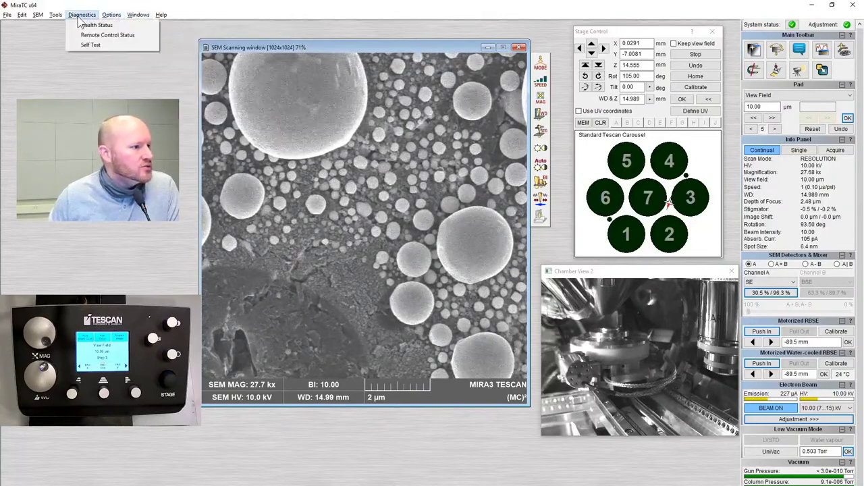
{"action": "left_click", "coordinate": [54, 14]}
{"action": "left_click", "coordinate": [38, 15]}
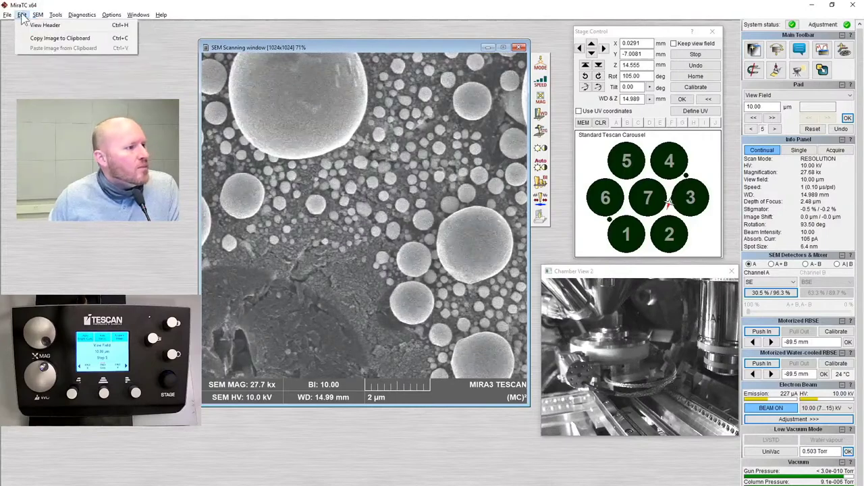
{"action": "mouse_move", "coordinate": [139, 21]}
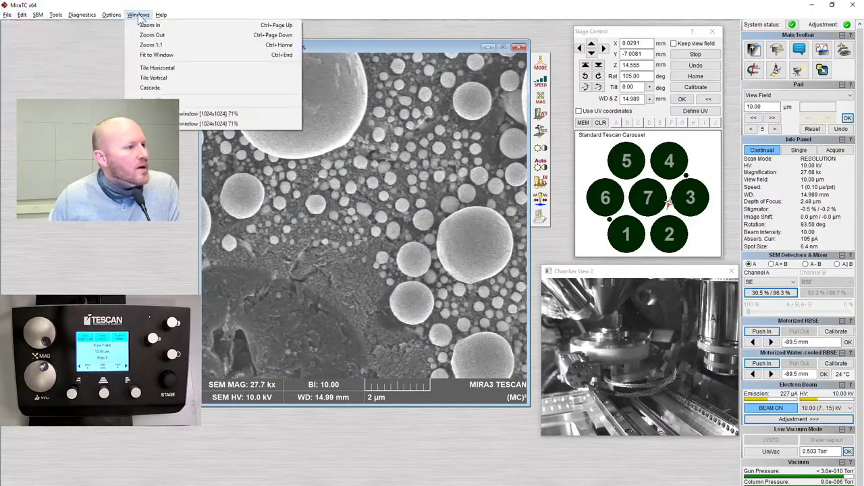
{"action": "mouse_move", "coordinate": [112, 15]}
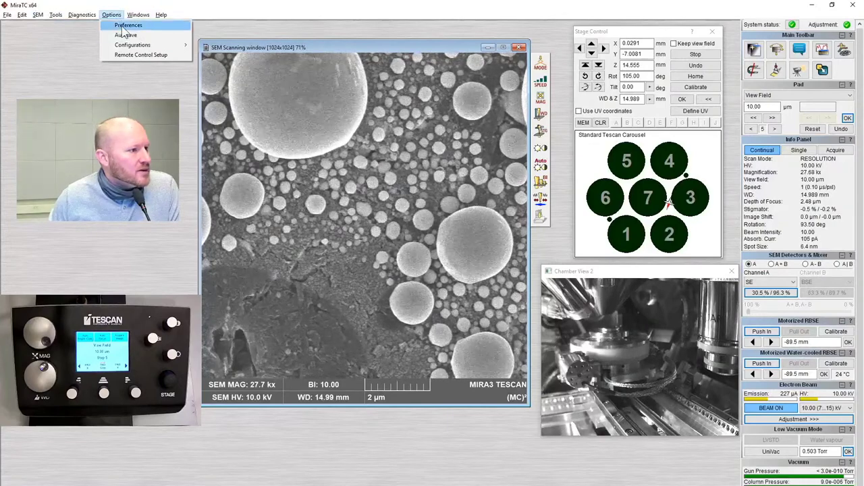
{"action": "mouse_move", "coordinate": [130, 49]}
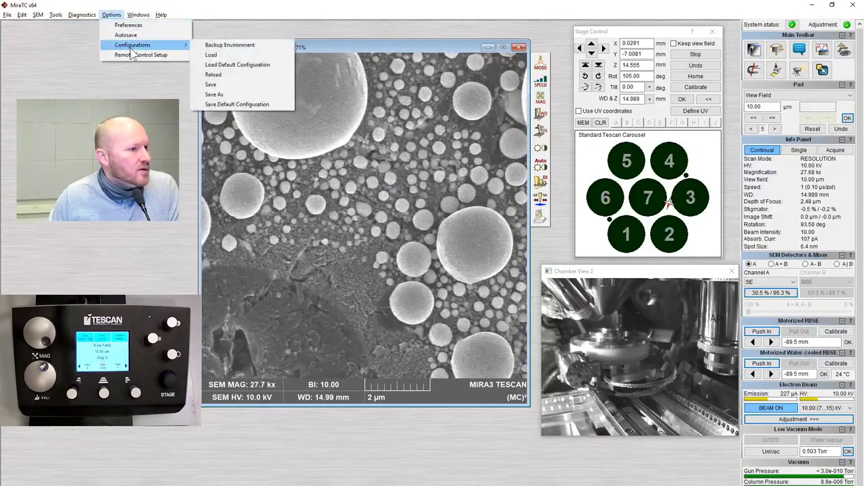
{"action": "left_click", "coordinate": [134, 25]}
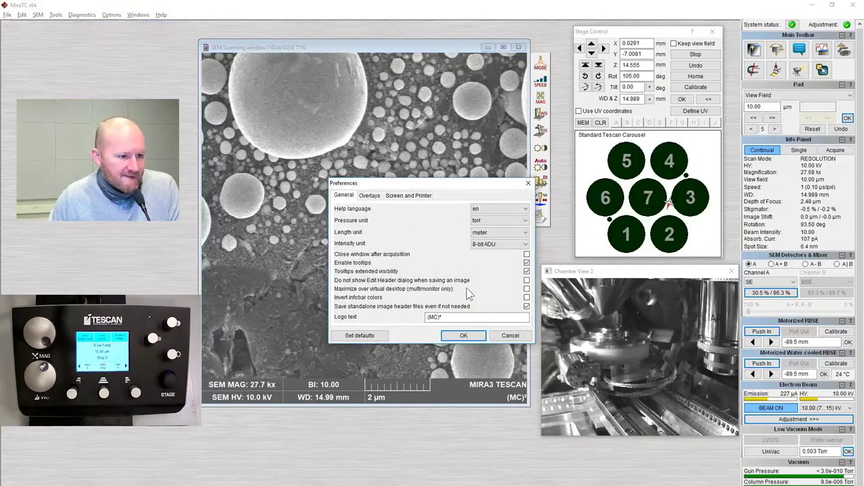
{"action": "left_click", "coordinate": [372, 195]}
{"action": "left_click", "coordinate": [406, 195]}
{"action": "left_click", "coordinate": [375, 196]}
{"action": "left_click", "coordinate": [344, 195]}
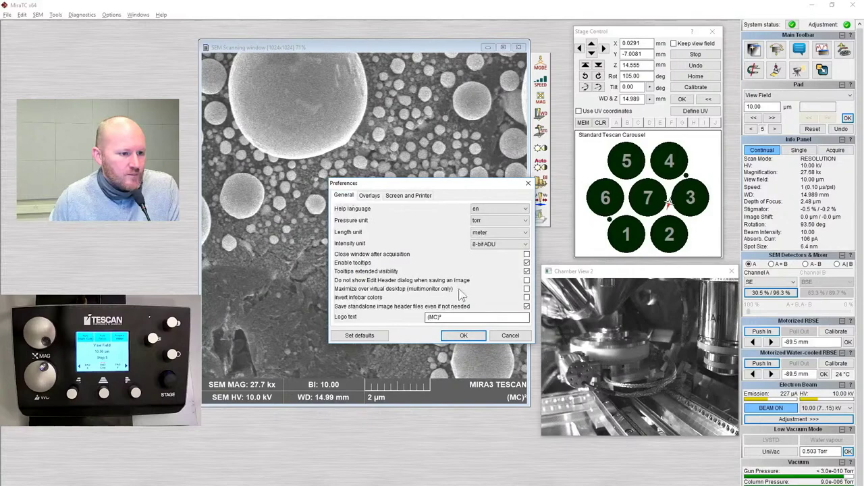
{"action": "left_click", "coordinate": [512, 336]}
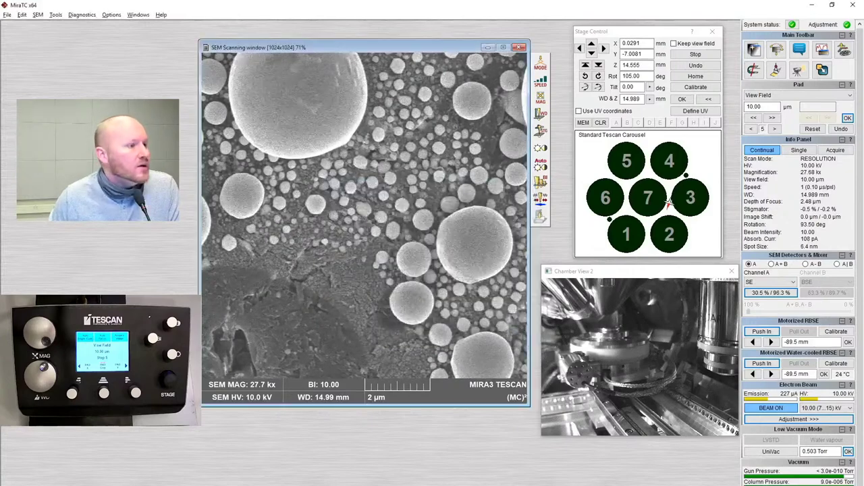
Review the SEM Options for center zoom, trackball timeout, backup path and aperture, and close them
{"action": "left_click", "coordinate": [112, 14]}
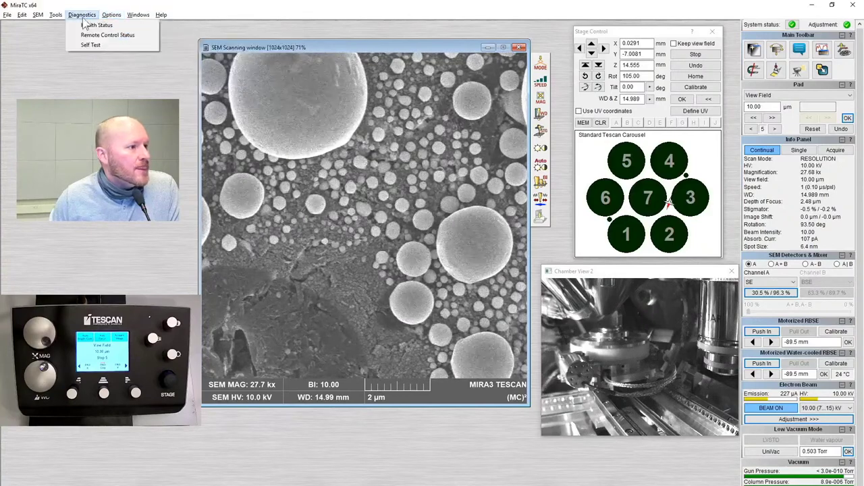
{"action": "mouse_move", "coordinate": [57, 18]}
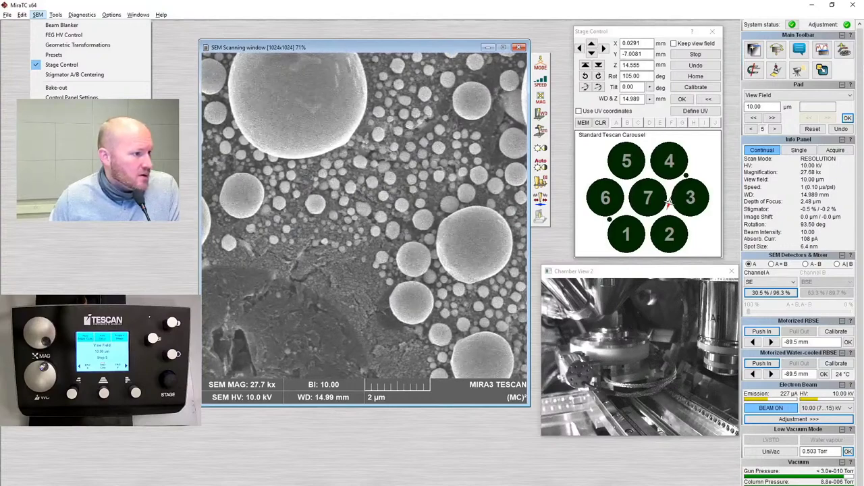
{"action": "left_click", "coordinate": [64, 118]}
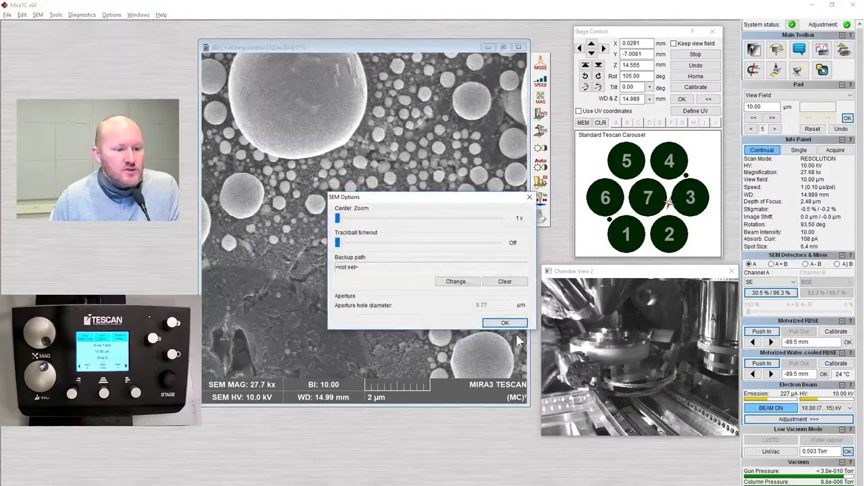
{"action": "left_click", "coordinate": [505, 323]}
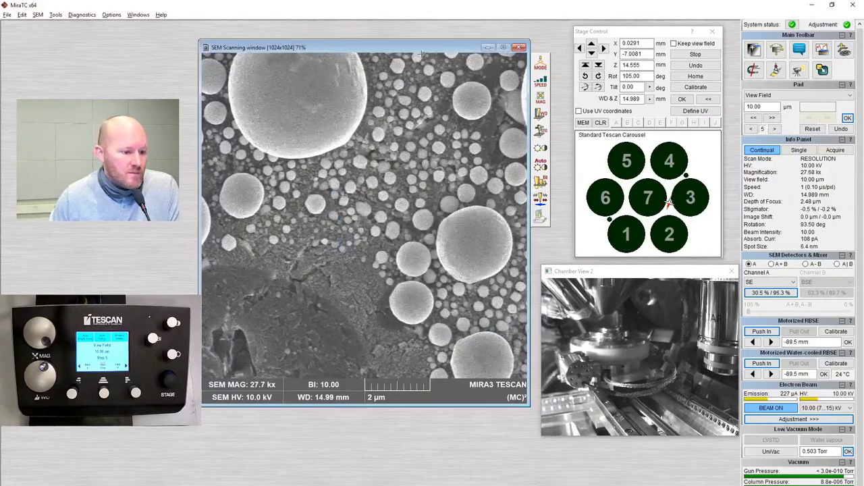
Check the context options offered at the scanning window's info bar, dismiss them, and reposition the scanning window
{"action": "right_click", "coordinate": [347, 386]}
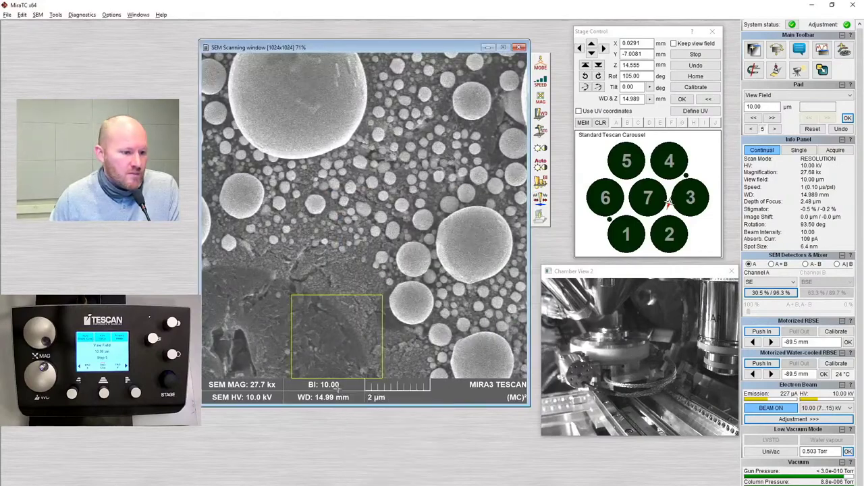
{"action": "right_click", "coordinate": [344, 389]}
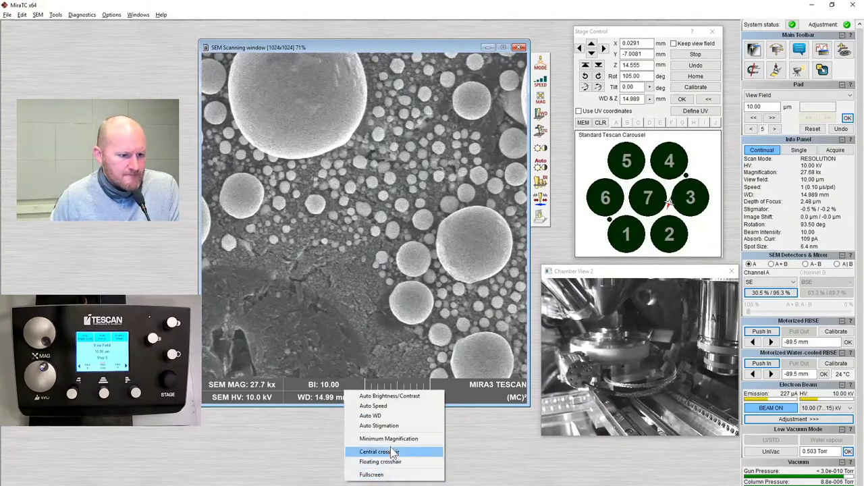
{"action": "right_click", "coordinate": [467, 394]}
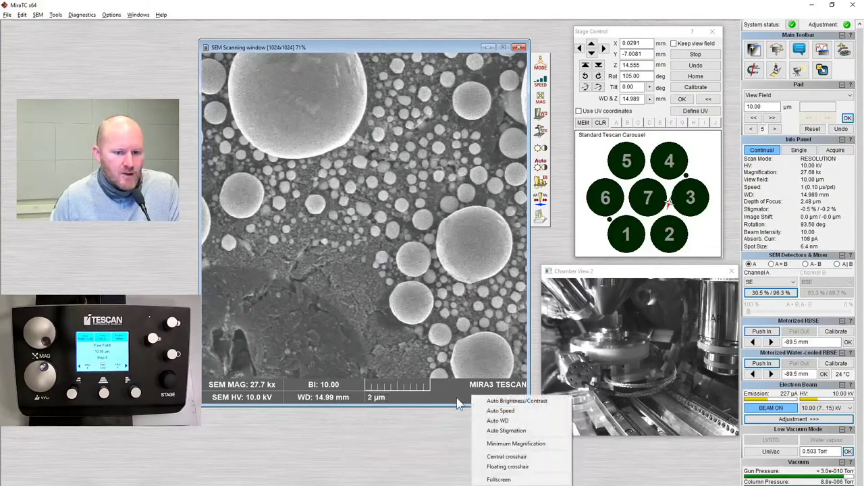
{"action": "left_click", "coordinate": [457, 404]}
{"action": "left_click_drag", "start_coordinate": [343, 49], "coordinate": [350, 35]}
Recheck all three pages of the Preferences for image display settings and cancel without changes
{"action": "left_click", "coordinate": [135, 15]}
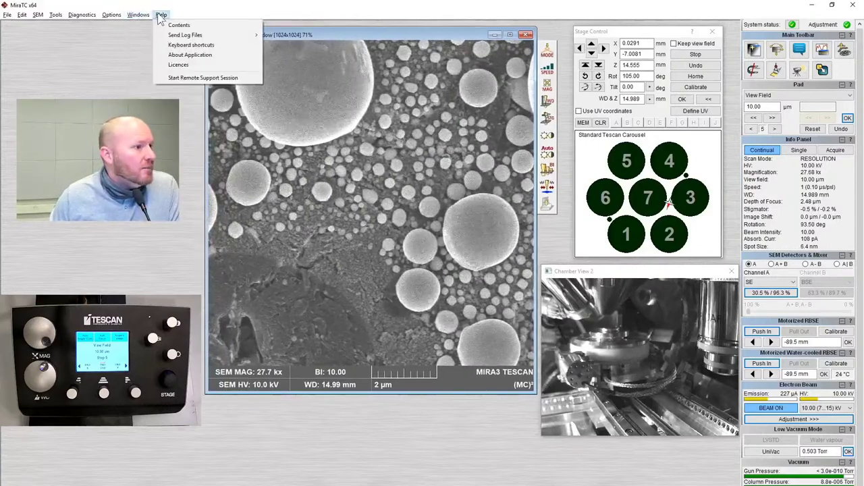
{"action": "left_click", "coordinate": [125, 25]}
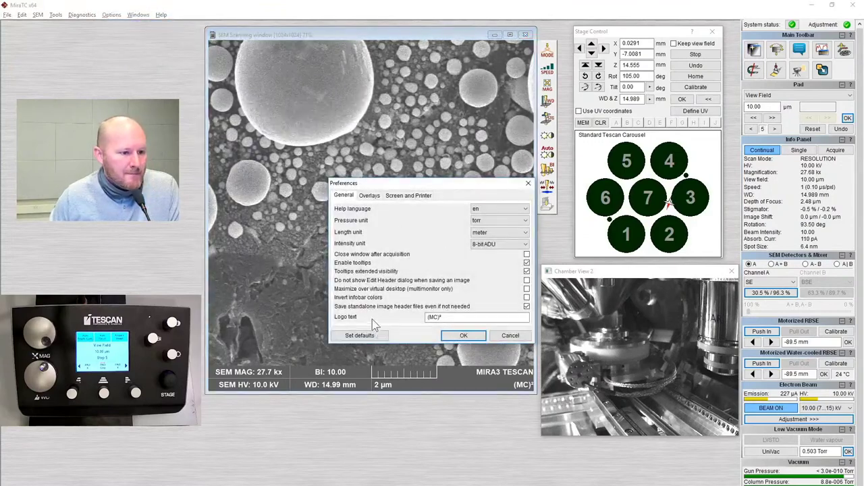
{"action": "left_click", "coordinate": [370, 196]}
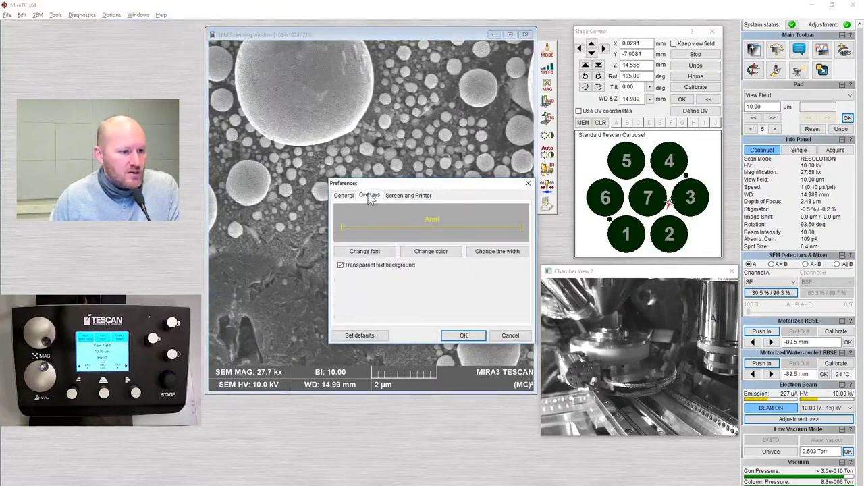
{"action": "left_click", "coordinate": [405, 196]}
{"action": "left_click", "coordinate": [348, 195]}
{"action": "left_click", "coordinate": [511, 336]}
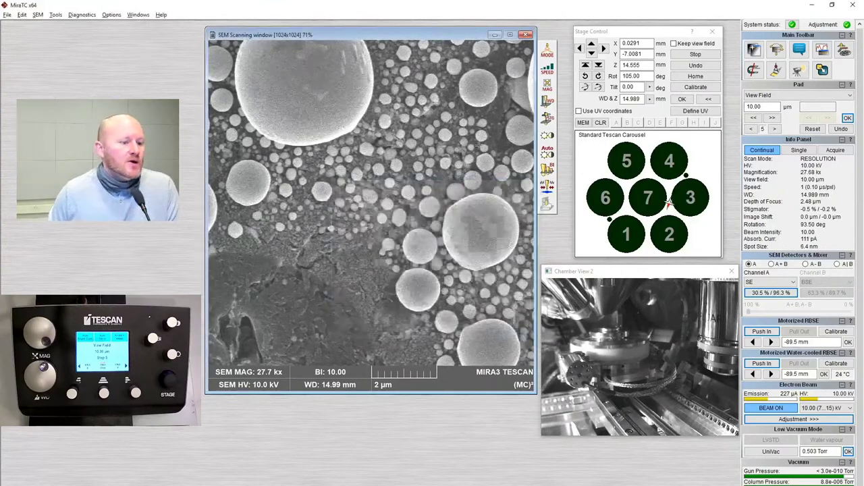
Enter a new view field value, and set the magnification to 10 kx
{"action": "left_click", "coordinate": [811, 181]}
{"action": "type", "text": "10"}
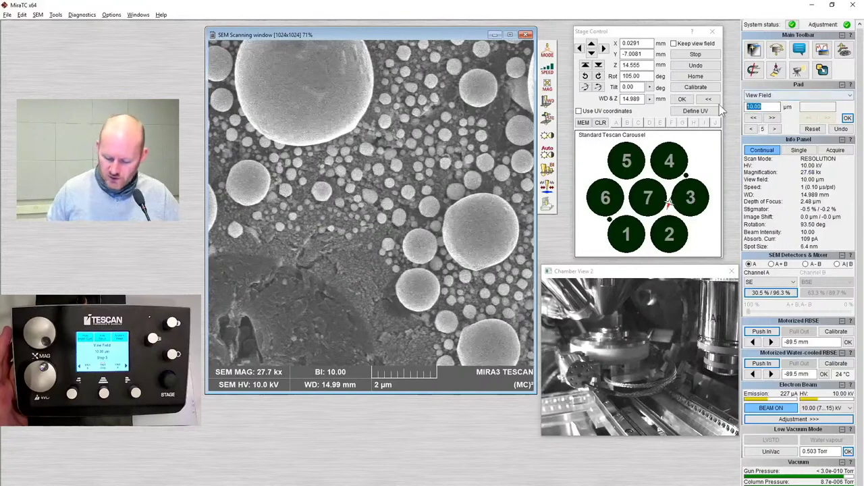
{"action": "type", "text": "0"}
{"action": "key", "text": "Return"}
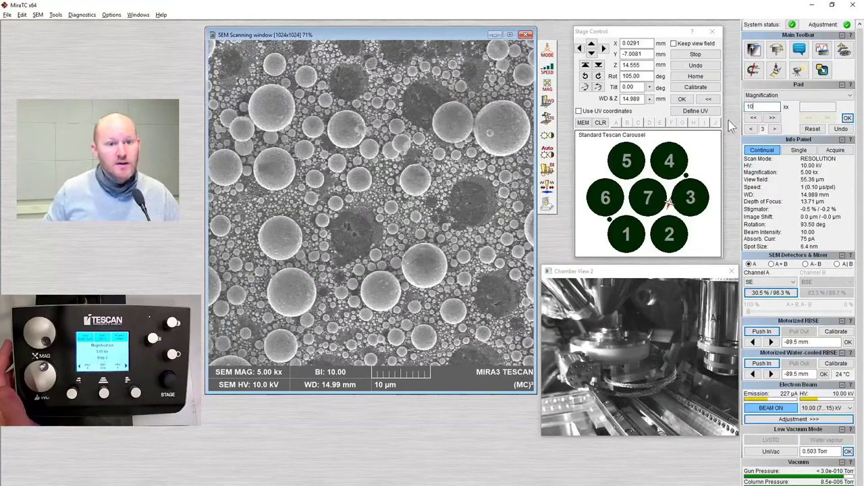
{"action": "key", "text": "Return"}
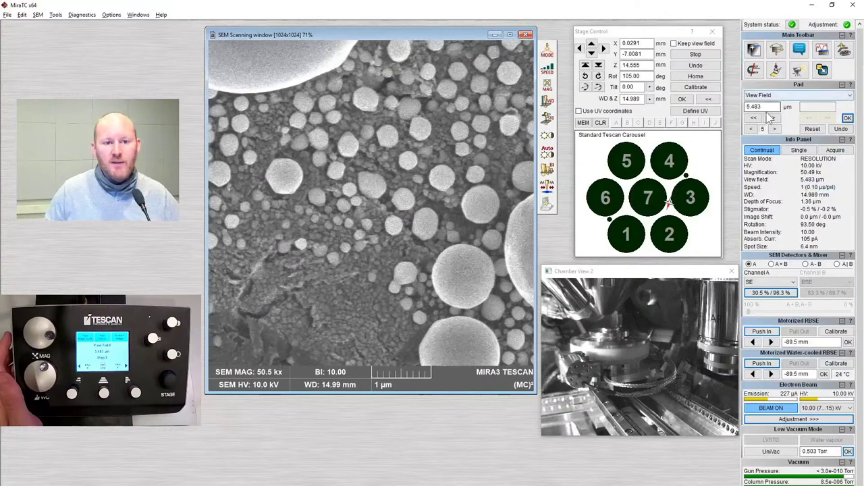
Set the view field to 5 µm and acquire a 1024 x 1024 image at scan speed 6
{"action": "double_click", "coordinate": [755, 107]}
{"action": "type", "text": "5"}
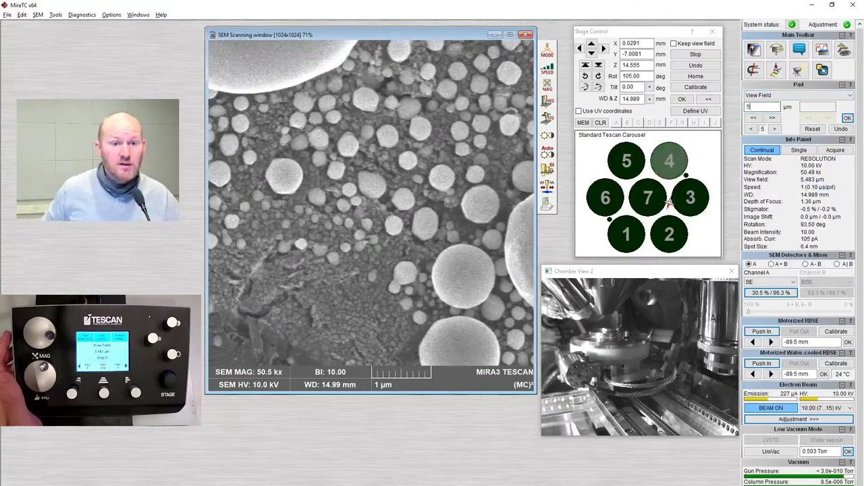
{"action": "key", "text": "Return"}
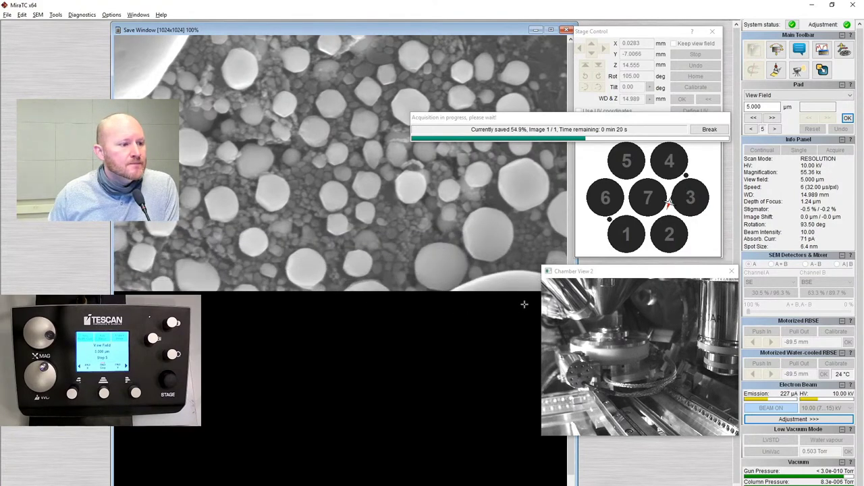
{"action": "left_click_drag", "start_coordinate": [518, 35], "coordinate": [471, 30]}
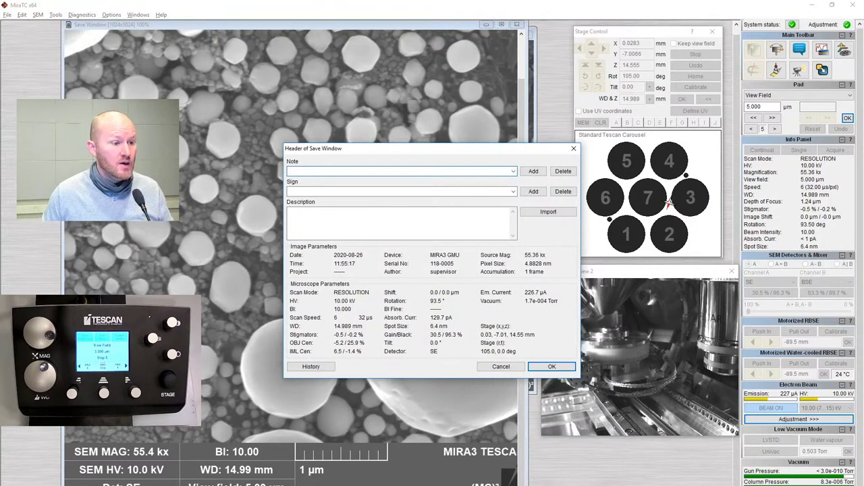
Accept the image header, save the image as TIFF named 10kV_10BI_5umFOV_SED in the Training folder, and close its window
{"action": "left_click", "coordinate": [558, 372]}
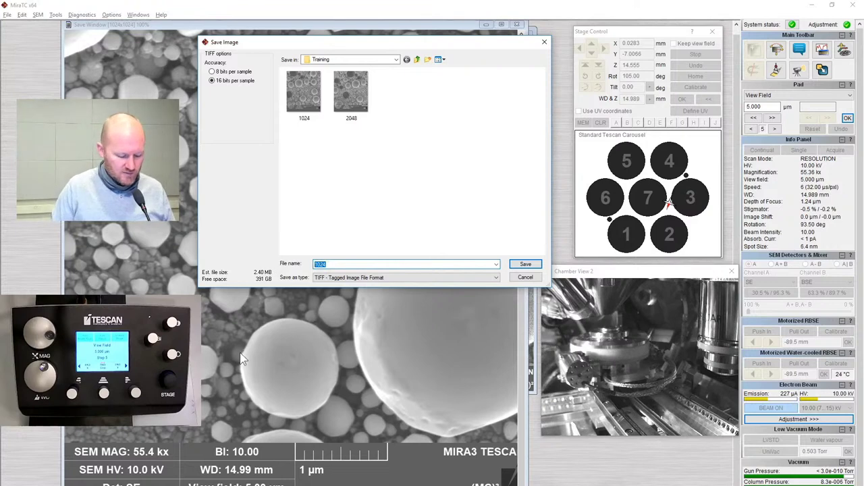
{"action": "type", "text": "10kV_10BI_5umFOV_SED"}
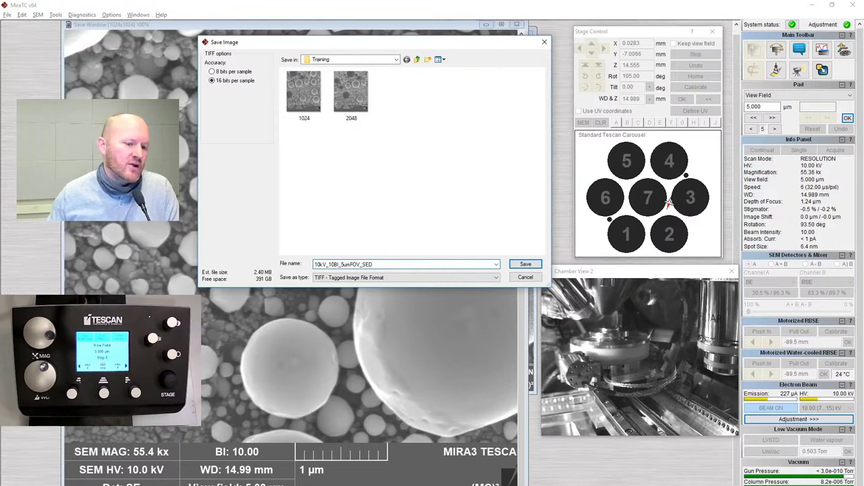
{"action": "left_click", "coordinate": [533, 267]}
{"action": "left_click", "coordinate": [518, 25]}
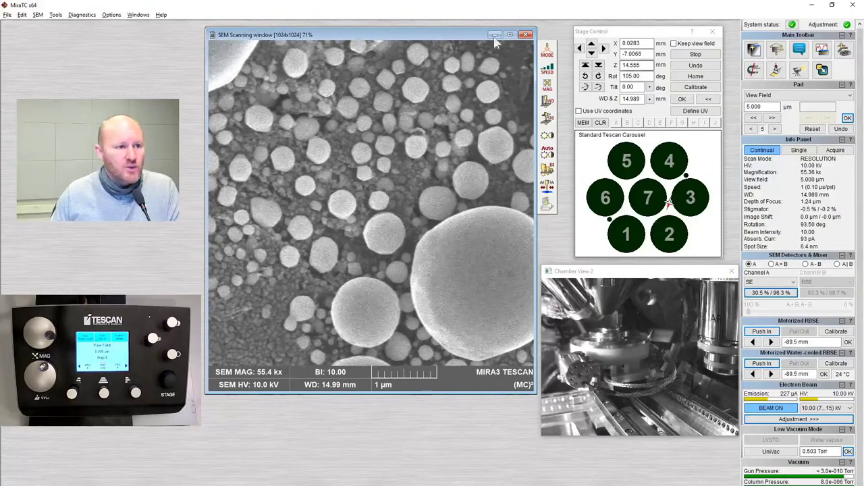
{"action": "left_click_drag", "start_coordinate": [465, 36], "coordinate": [453, 31]}
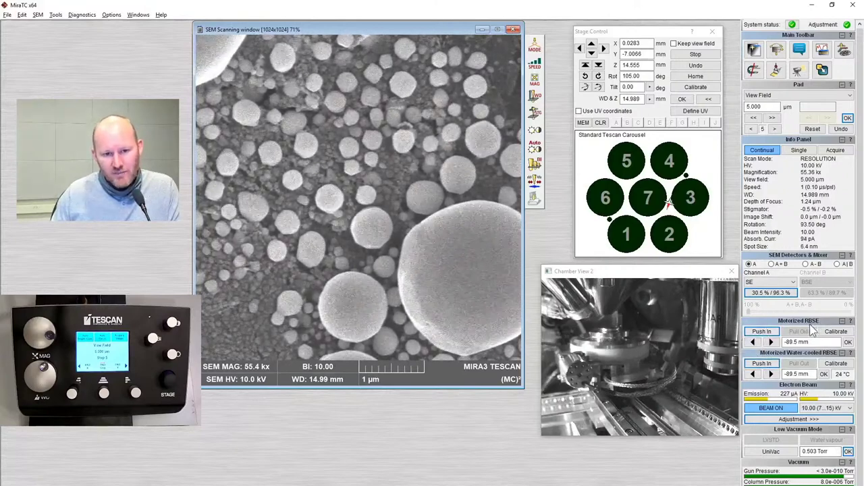
Insert the motorized RBSE detector, watching its travel in a temporarily enlarged chamber view
{"action": "left_click", "coordinate": [762, 333]}
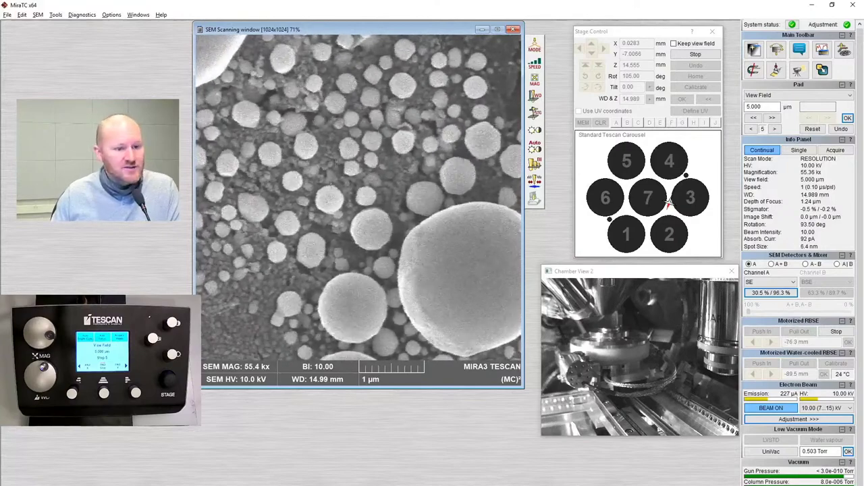
{"action": "left_click_drag", "start_coordinate": [544, 269], "coordinate": [235, 20]}
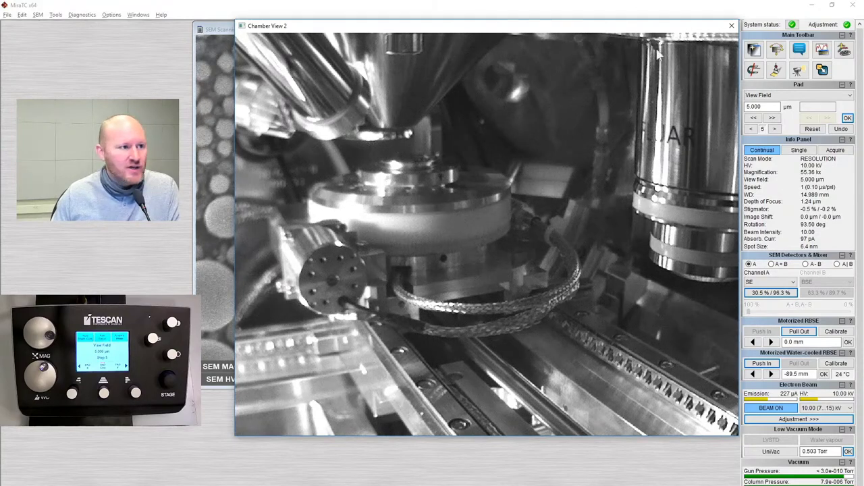
{"action": "left_click_drag", "start_coordinate": [234, 18], "coordinate": [535, 250]}
{"action": "left_click_drag", "start_coordinate": [653, 271], "coordinate": [651, 284]}
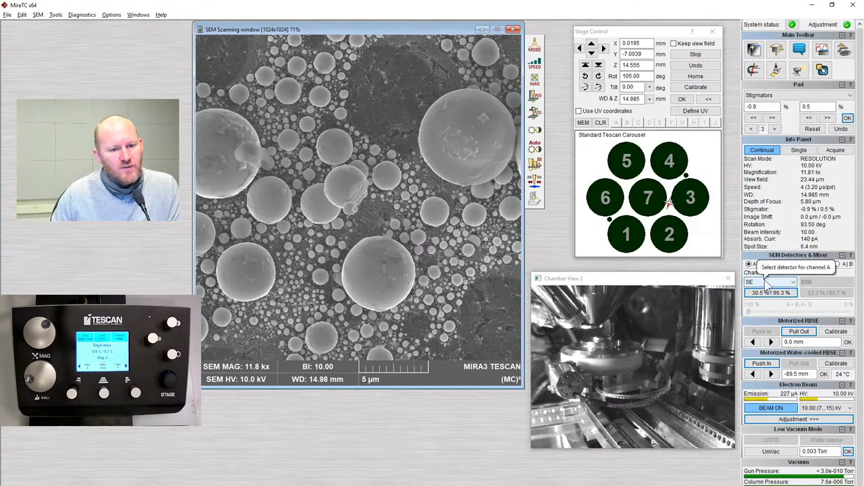
Switch channel A to the BSE detector and back to SE to compare both images at a 23.44 µm view field
{"action": "left_click", "coordinate": [766, 283]}
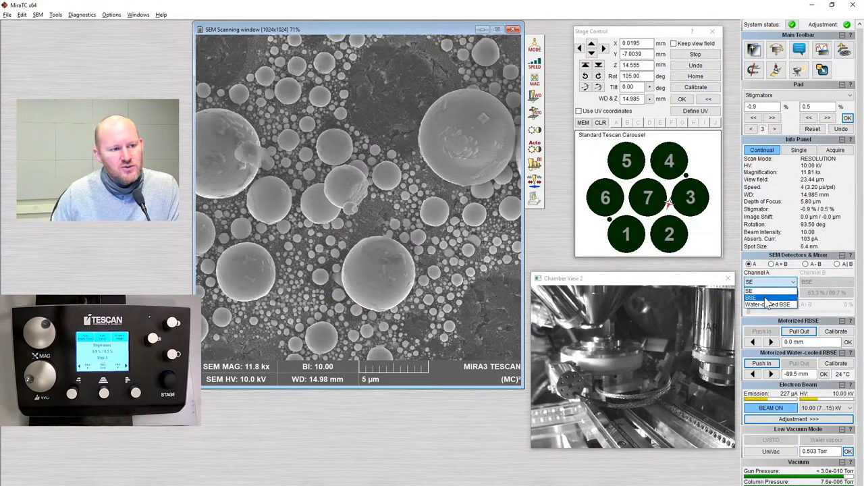
{"action": "left_click", "coordinate": [766, 299]}
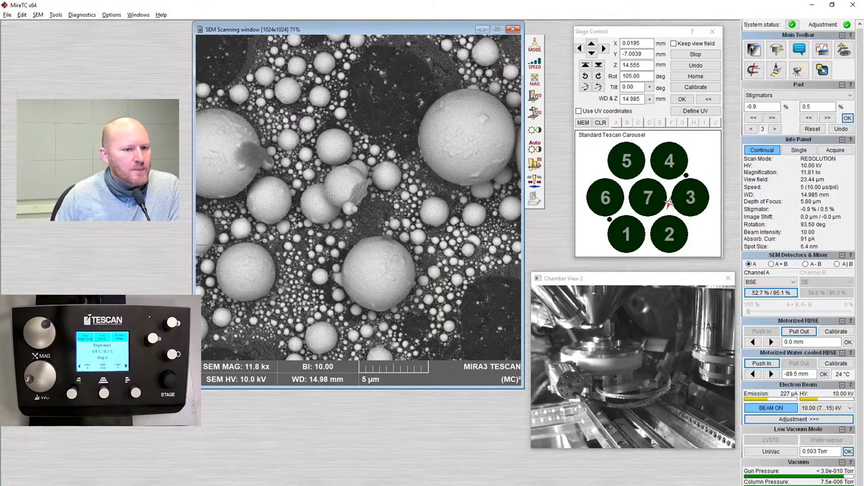
{"action": "left_click", "coordinate": [768, 283]}
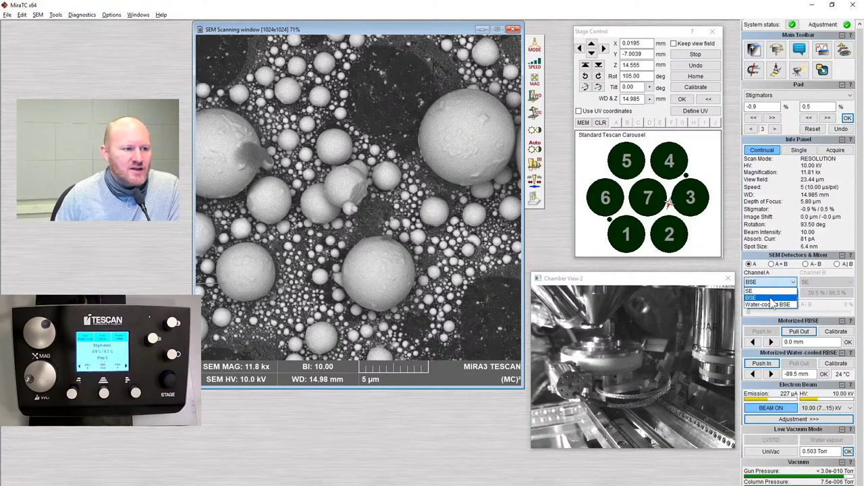
{"action": "left_click", "coordinate": [766, 295]}
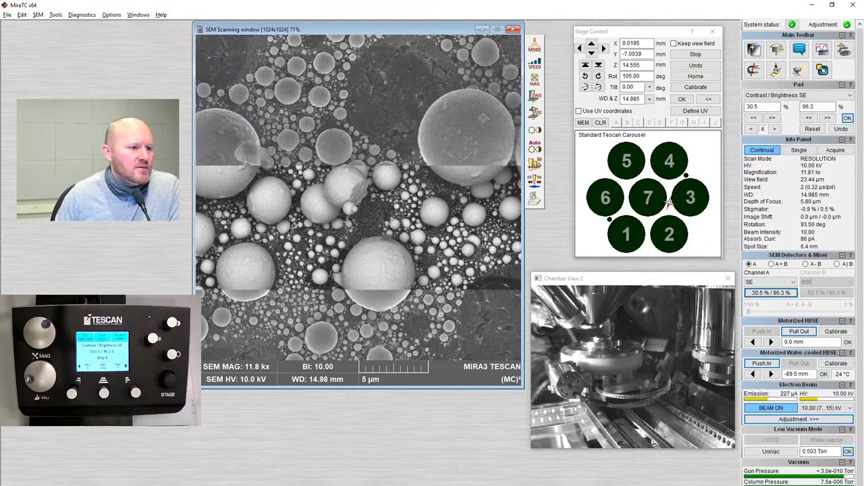
Centre the large sphere with the attached particle and compare its BSE and SE images at higher magnification
{"action": "middle_click", "coordinate": [259, 162]}
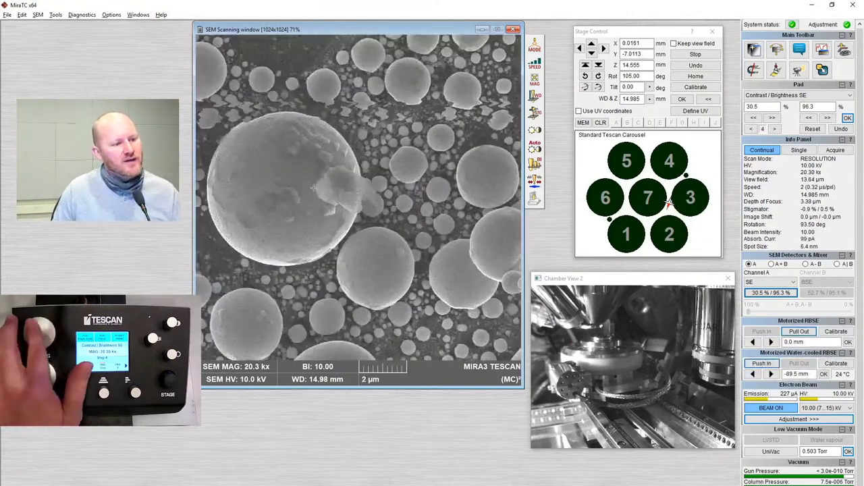
{"action": "left_click", "coordinate": [761, 284]}
{"action": "left_click", "coordinate": [751, 297]}
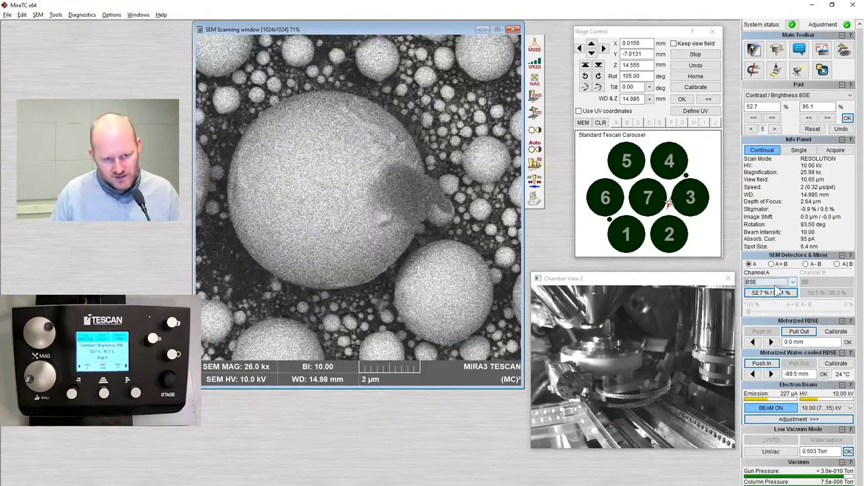
{"action": "left_click", "coordinate": [770, 282]}
{"action": "left_click", "coordinate": [751, 289]}
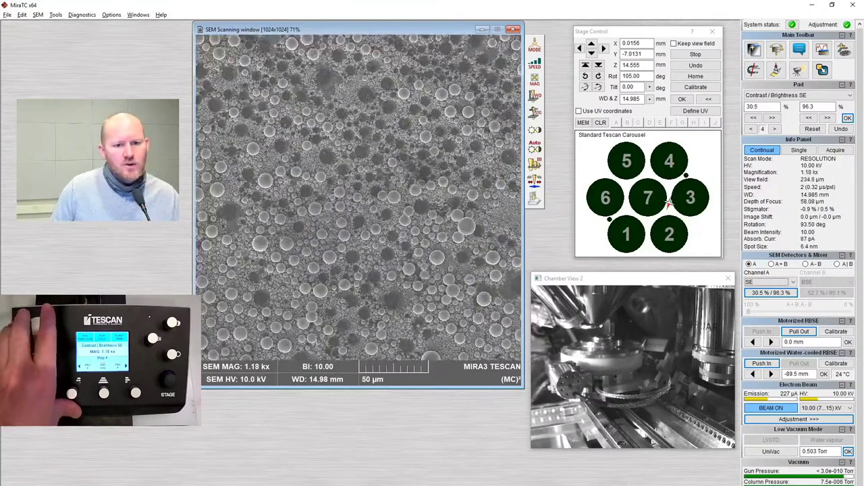
{"action": "left_click", "coordinate": [781, 292]}
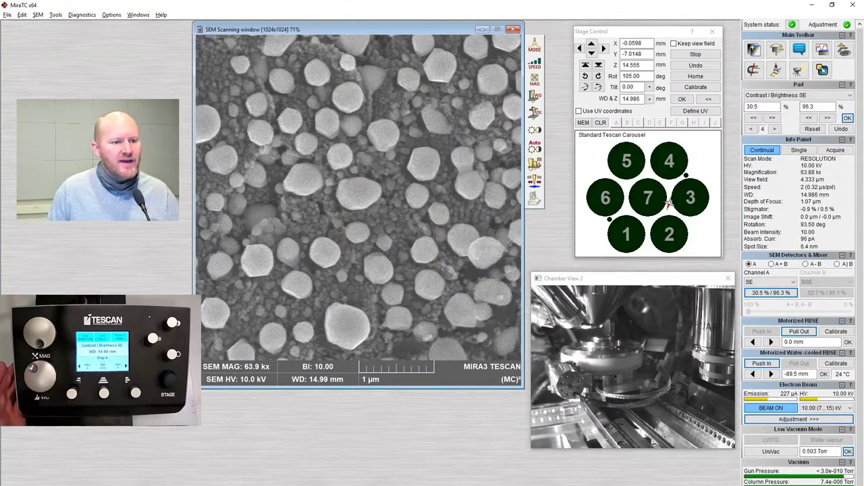
Compare BSE and SE images of the small particles while magnifying to 223 kx, ending on the SE detector
{"action": "left_click", "coordinate": [777, 282]}
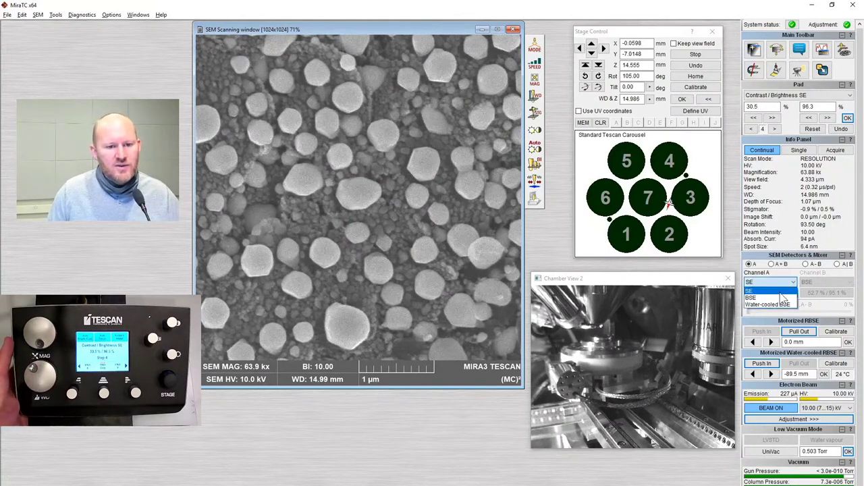
{"action": "left_click", "coordinate": [780, 297]}
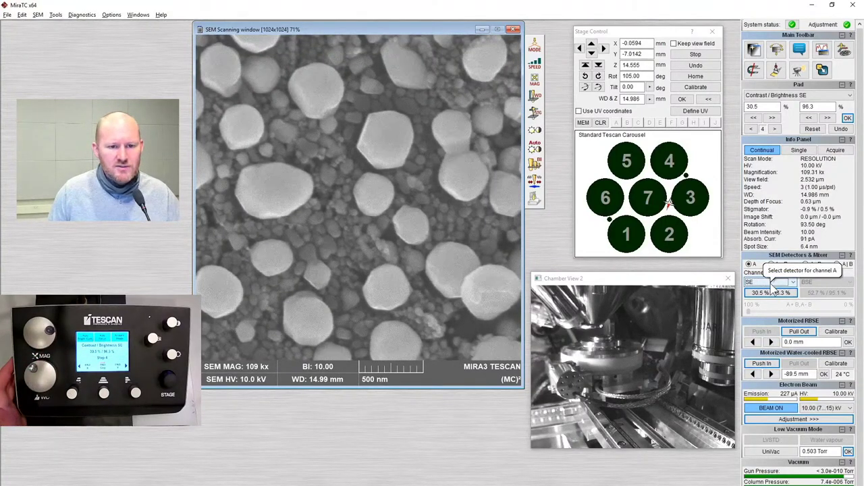
{"action": "left_click", "coordinate": [774, 282]}
{"action": "left_click", "coordinate": [769, 297]}
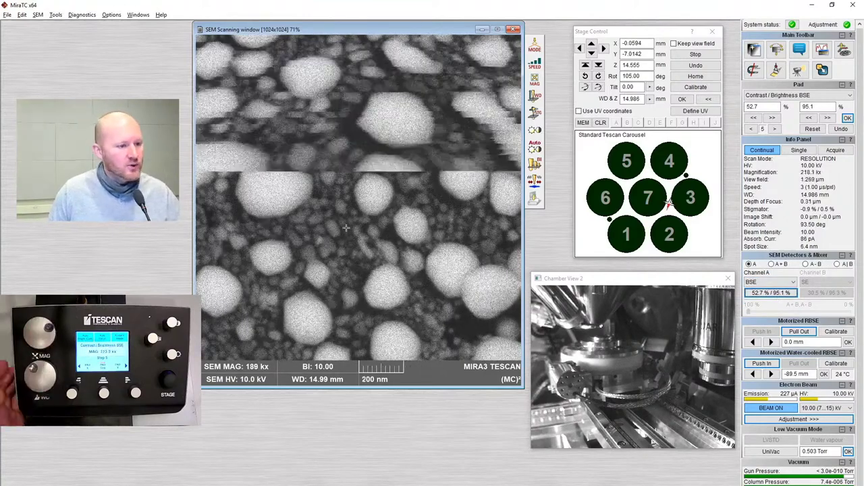
{"action": "left_click", "coordinate": [770, 282]}
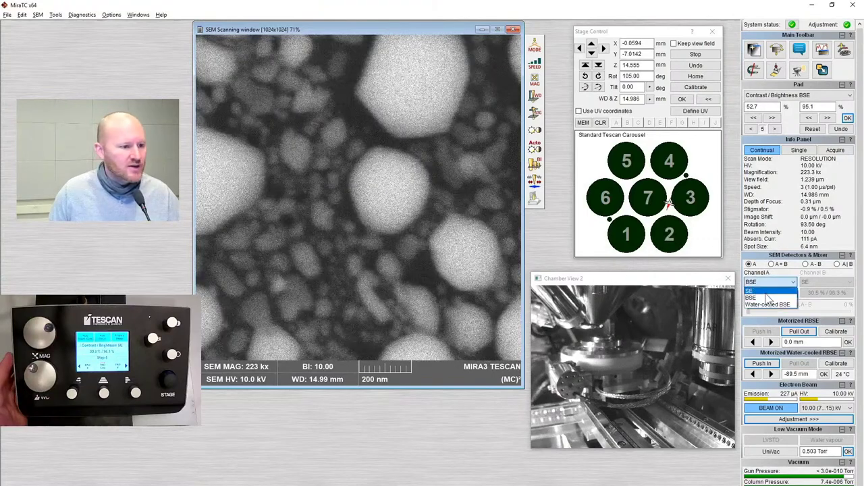
{"action": "left_click", "coordinate": [767, 292]}
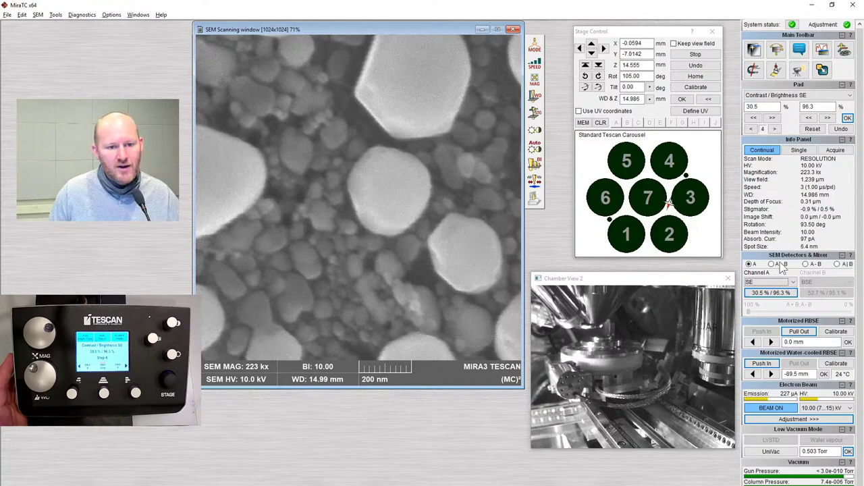
View the particles with BSE at about 51.5 kx, and return channel A to the SE detector
{"action": "left_click", "coordinate": [773, 283]}
{"action": "left_click", "coordinate": [773, 301]}
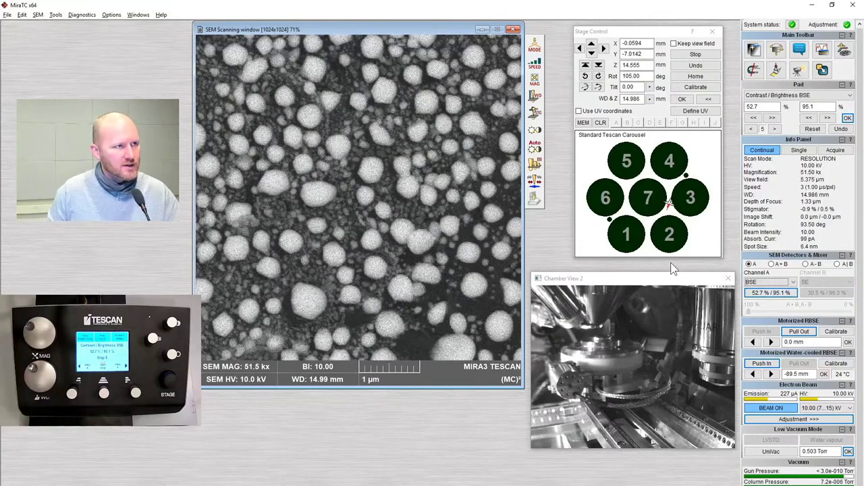
{"action": "left_click", "coordinate": [769, 282]}
{"action": "left_click", "coordinate": [763, 291]}
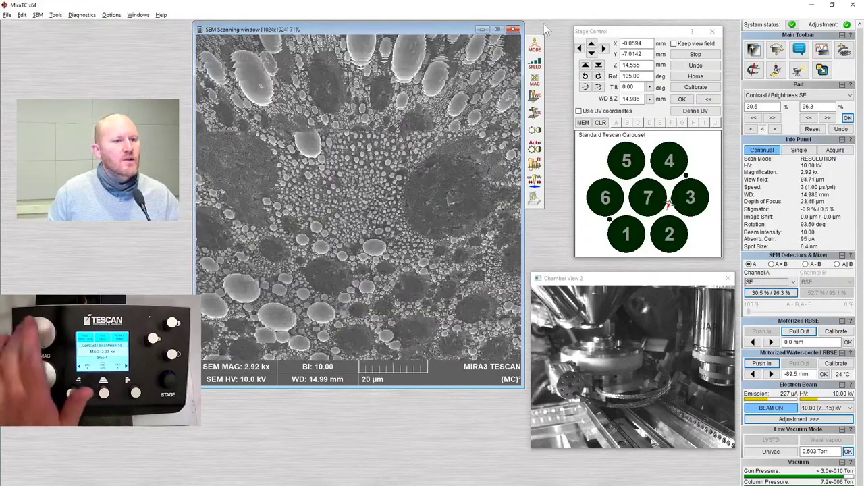
Change the scan mode to FIELD and on to WIDE FIELD to get an overview of the carousel
{"action": "left_click", "coordinate": [534, 47]}
{"action": "left_click", "coordinate": [573, 75]}
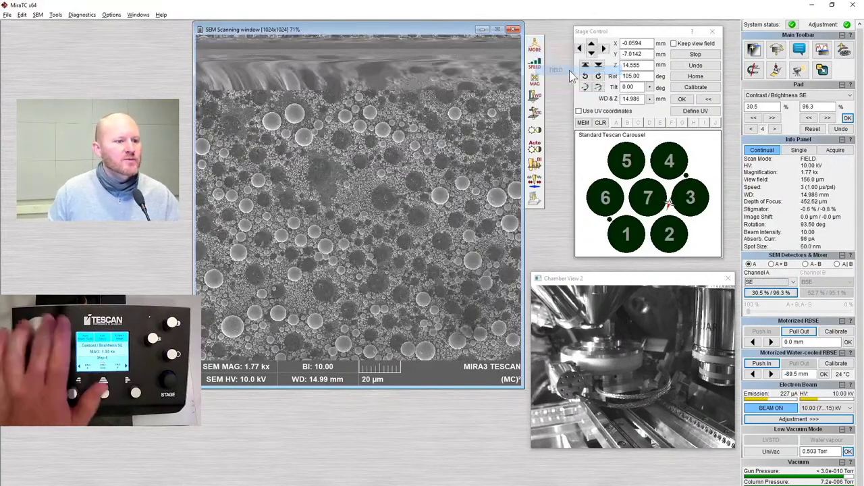
{"action": "left_click", "coordinate": [538, 45]}
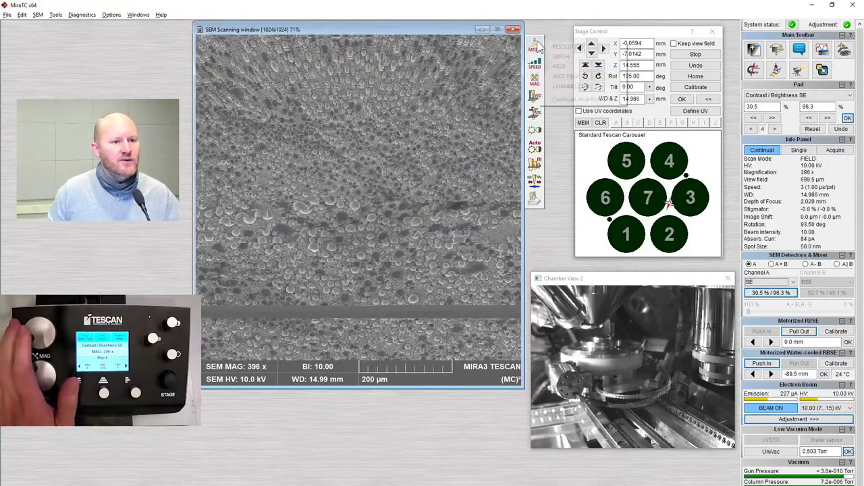
{"action": "left_click", "coordinate": [566, 75]}
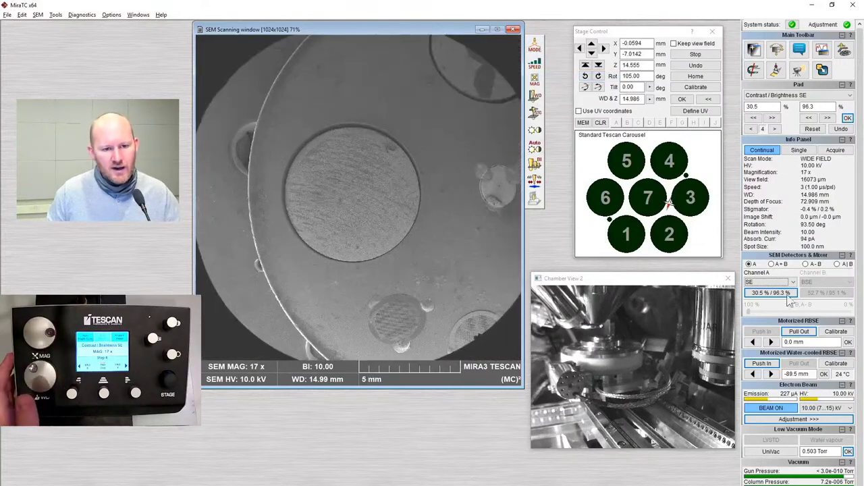
Select the BSE detector for channel A and return to RESOLUTION scan mode on the specimen at carousel position 7
{"action": "left_click", "coordinate": [769, 282]}
{"action": "left_click", "coordinate": [770, 297]}
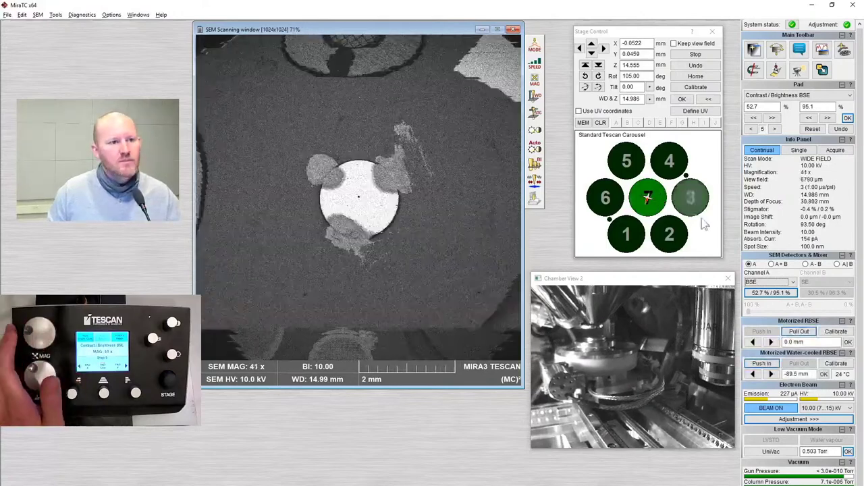
{"action": "left_click", "coordinate": [534, 47]}
{"action": "left_click", "coordinate": [560, 50]}
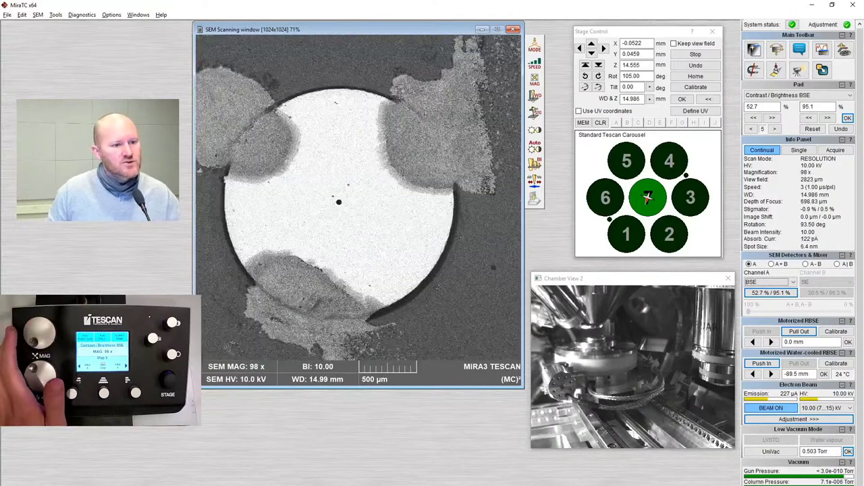
{"action": "middle_click", "coordinate": [458, 183]}
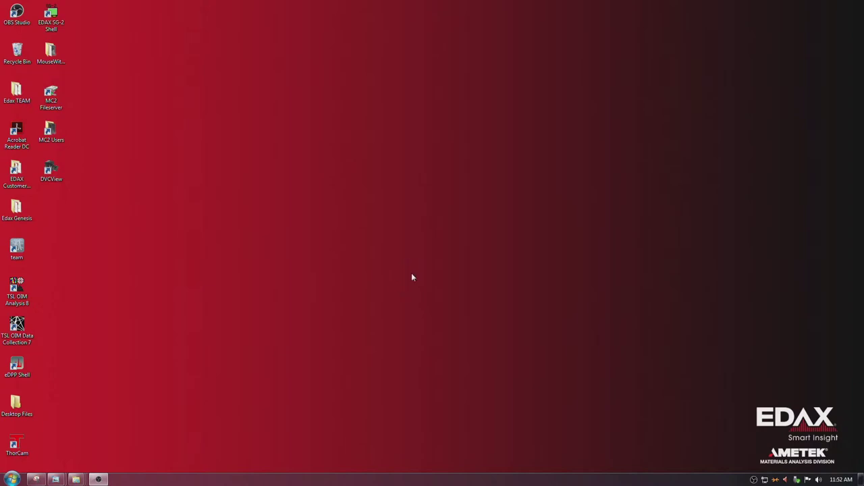
Launch the EDAX TEAM software and open the MC2 Users folder while it loads
{"action": "left_click", "coordinate": [23, 251]}
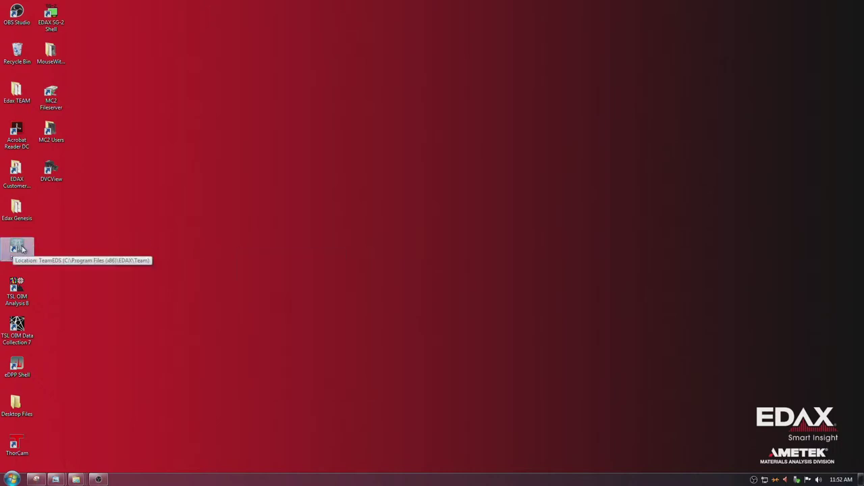
{"action": "double_click", "coordinate": [23, 250]}
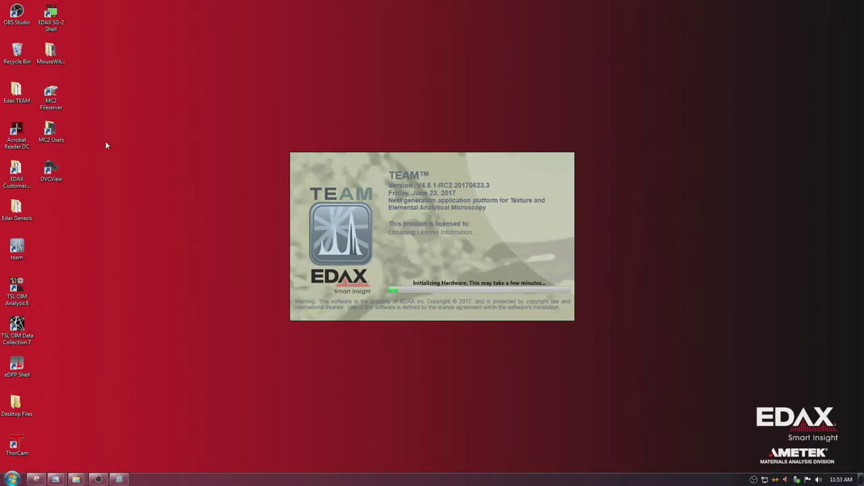
{"action": "double_click", "coordinate": [54, 131]}
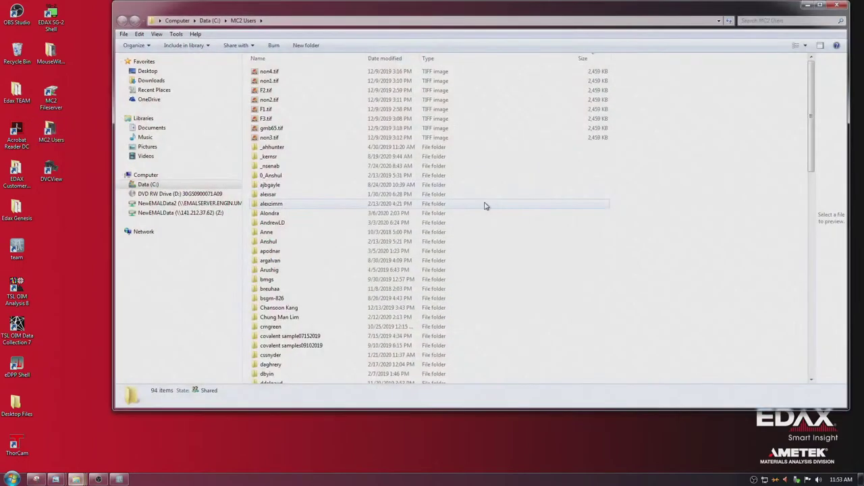
{"action": "right_click", "coordinate": [368, 251]}
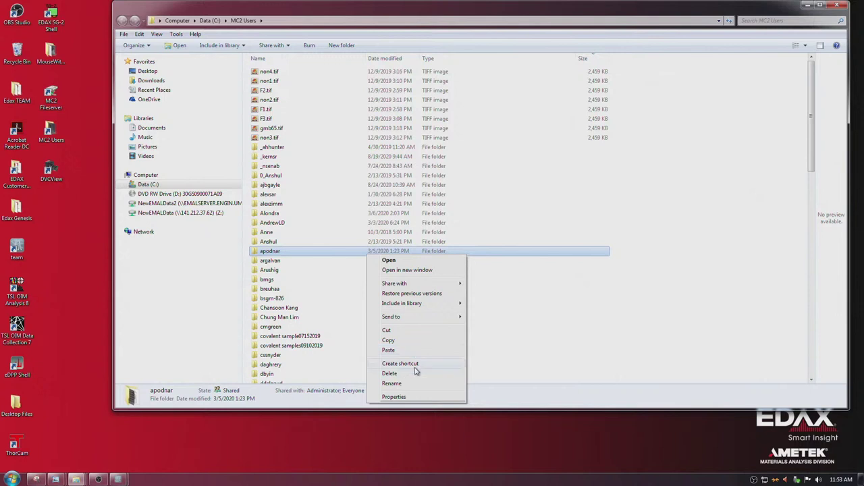
{"action": "mouse_move", "coordinate": [414, 306]}
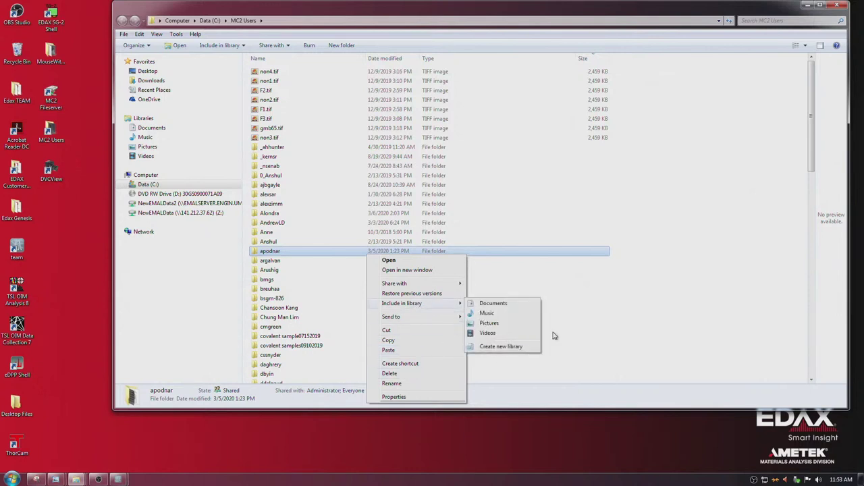
{"action": "left_click", "coordinate": [658, 269]}
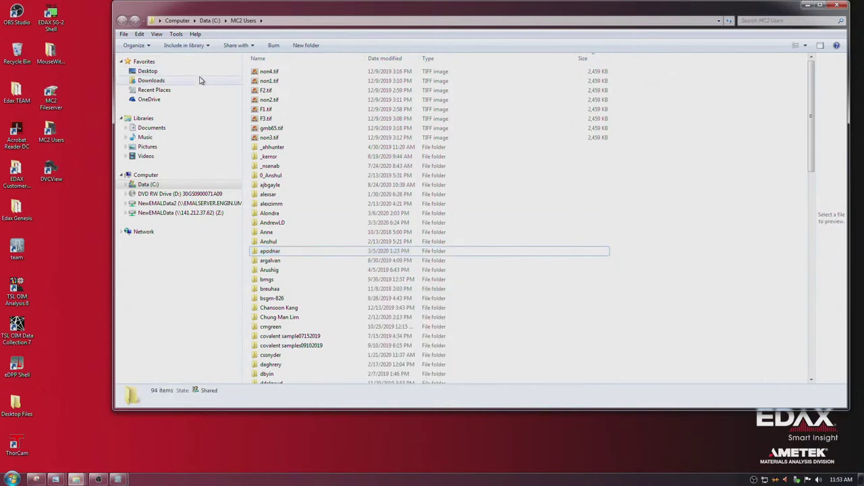
Create a new folder named Training in MC2 Users and open it
{"action": "left_click", "coordinate": [124, 34]}
{"action": "mouse_move", "coordinate": [142, 57]}
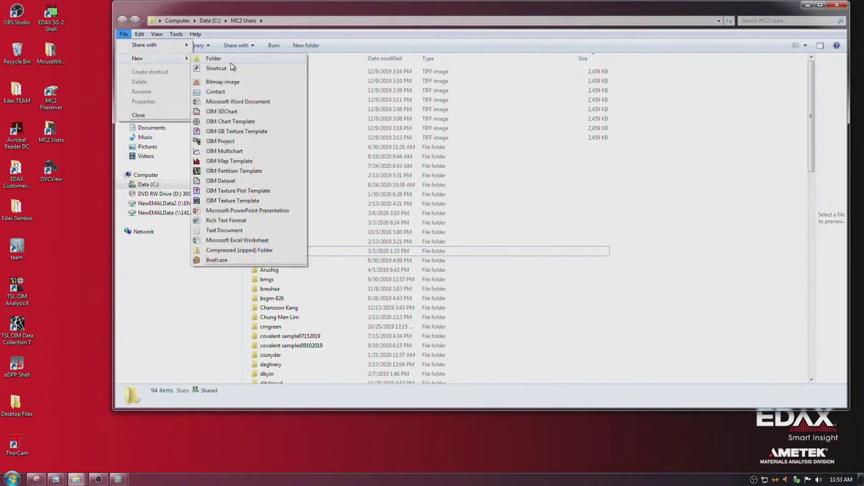
{"action": "left_click", "coordinate": [235, 59]}
{"action": "type", "text": "tR"}
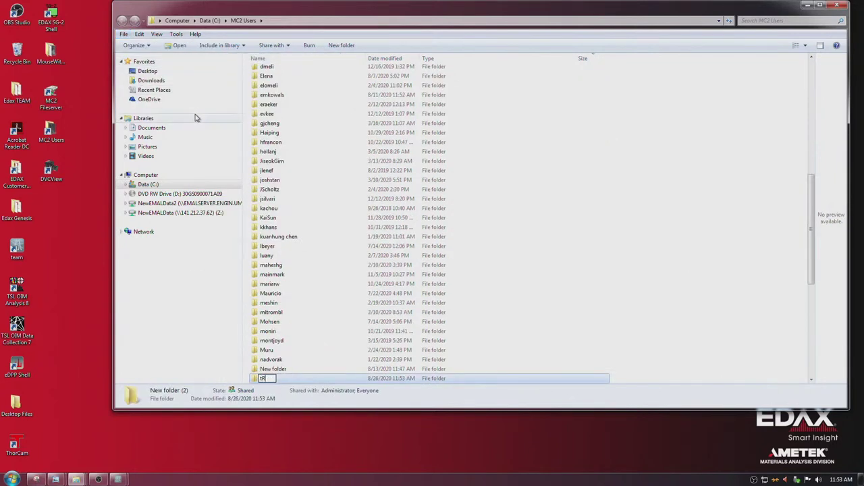
{"action": "key", "text": "BackSpace"}
{"action": "key", "text": "BackSpace"}
{"action": "key", "text": "BackSpace"}
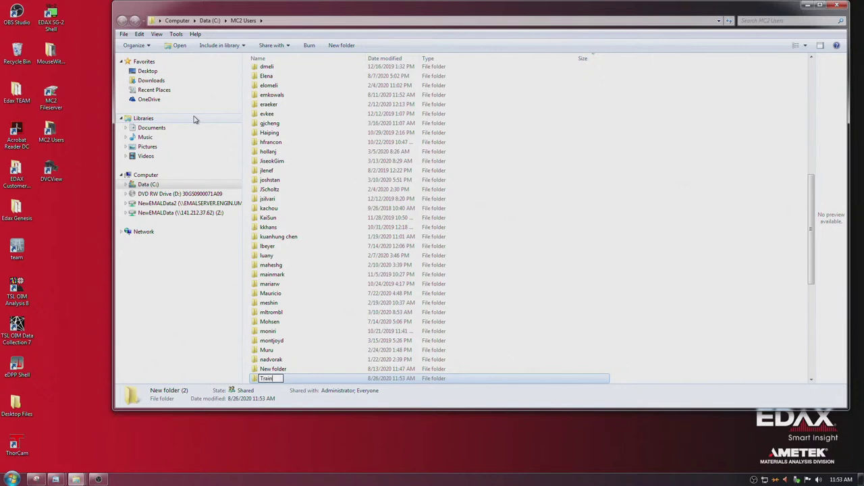
{"action": "type", "text": "Training"}
{"action": "key", "text": "Return"}
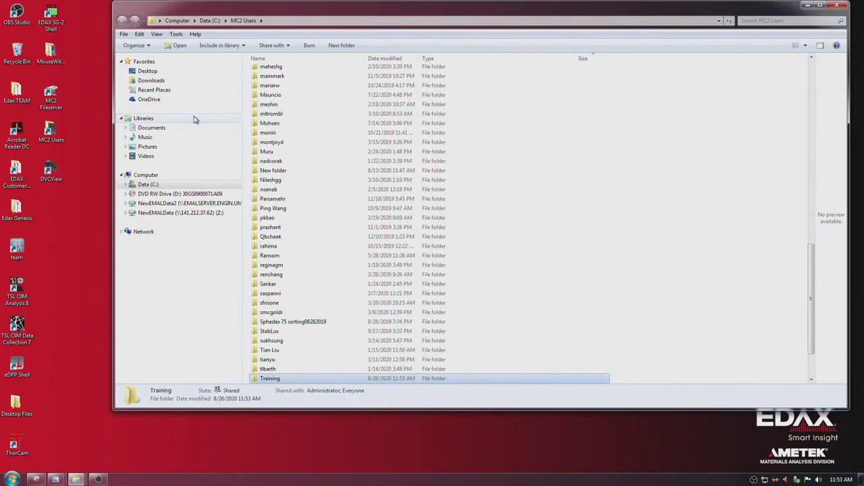
{"action": "double_click", "coordinate": [274, 381]}
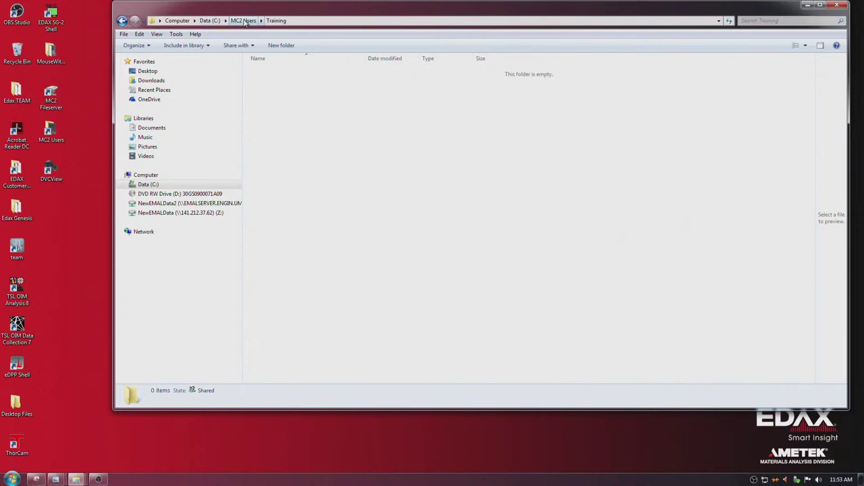
Minimize the Training folder window and add the list items "13. Adjusted brightness and contrast" and "14. Acquired images" to the training notes
{"action": "left_click", "coordinate": [807, 5]}
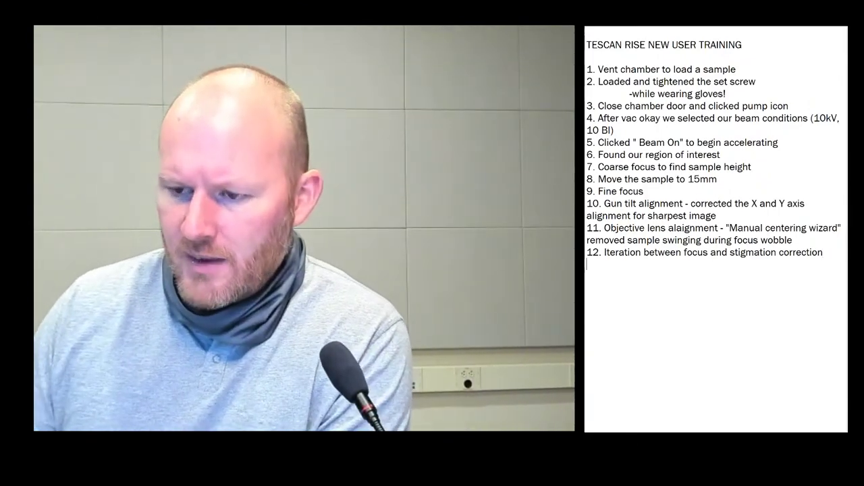
{"action": "key", "text": "Return"}
{"action": "type", "text": "13. Adjusted brightness"}
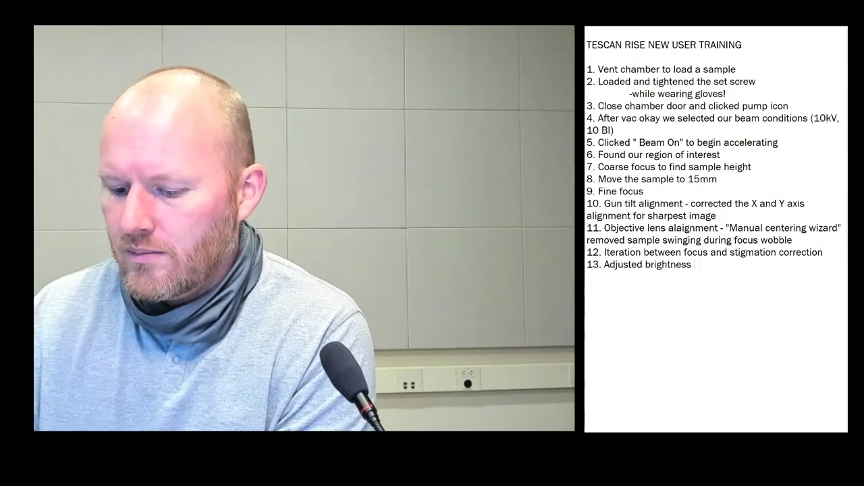
{"action": "type", "text": " and contrast"}
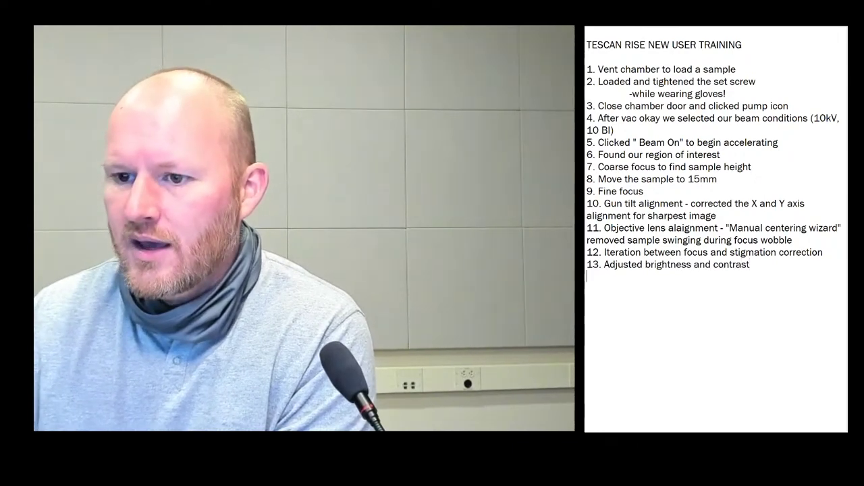
{"action": "key", "text": "Return"}
{"action": "type", "text": "14. Acquired"}
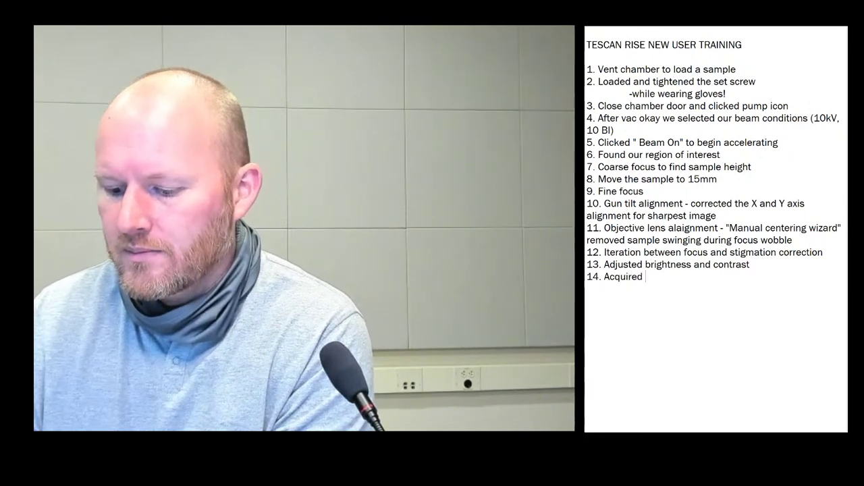
{"action": "type", "text": " images"}
{"action": "key", "text": "Return"}
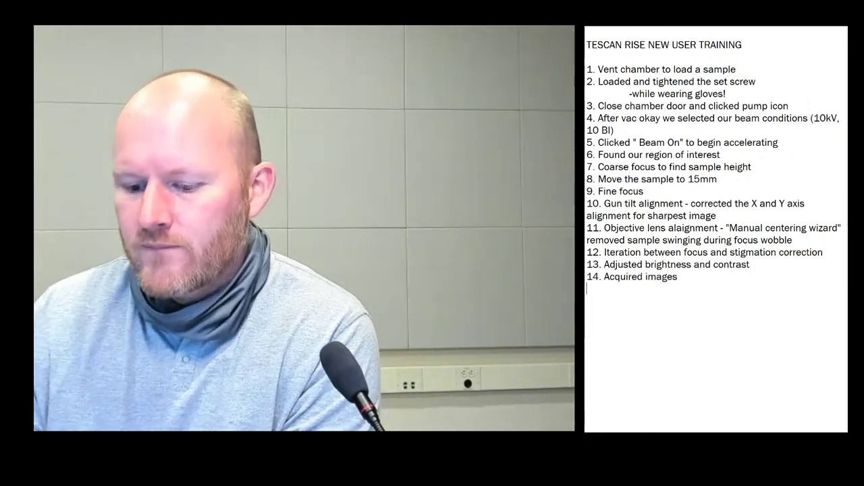
Add item 15 to the training notes, beginning with "Insert BSD"
{"action": "type", "text": "14"}
{"action": "key", "text": "BackSpace"}
{"action": "type", "text": "5"}
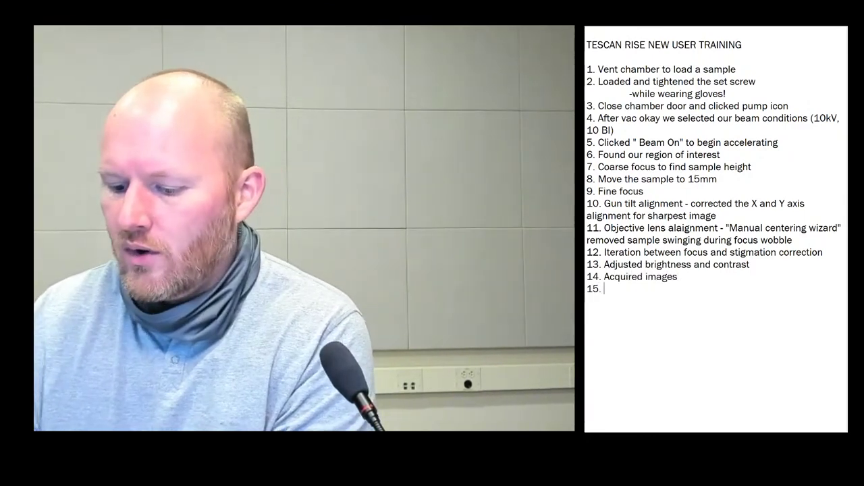
{"action": "type", "text": ". Inseert"}
{"action": "key", "text": "BackSpace"}
{"action": "key", "text": "BackSpace"}
{"action": "key", "text": "BackSpace"}
{"action": "type", "text": "rt D"}
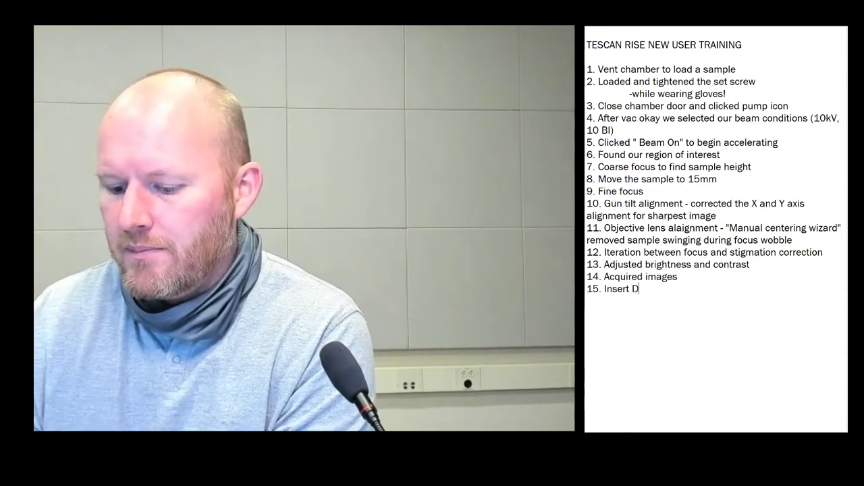
{"action": "key", "text": "BackSpace"}
{"action": "type", "text": "BSD"}
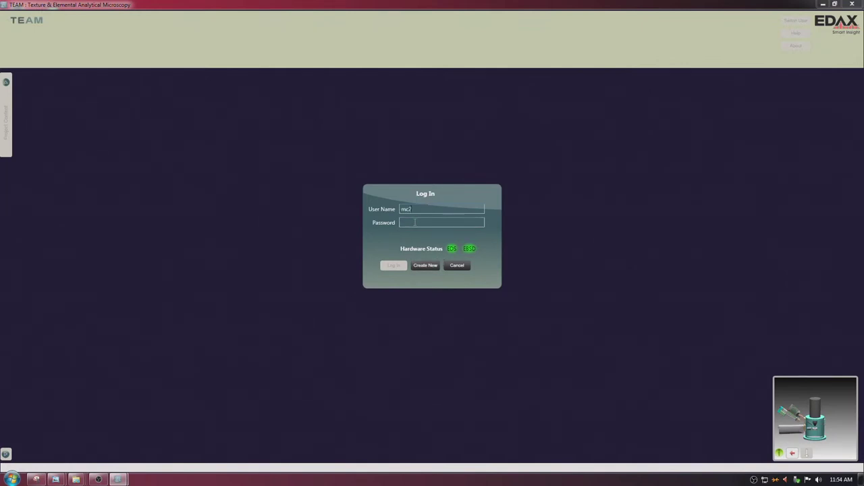
Switch to EDAX TEAM, enter the account password for mc2 and log in with the EDS detector selected
{"action": "left_click", "coordinate": [415, 223]}
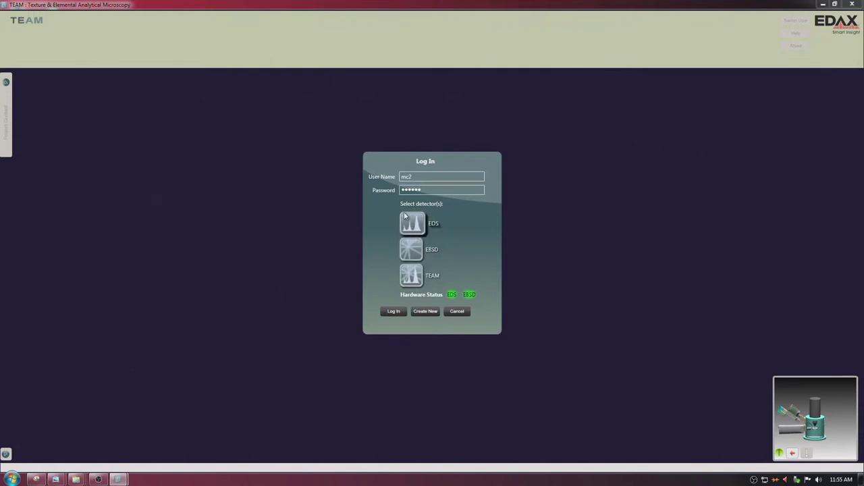
{"action": "left_click", "coordinate": [394, 311]}
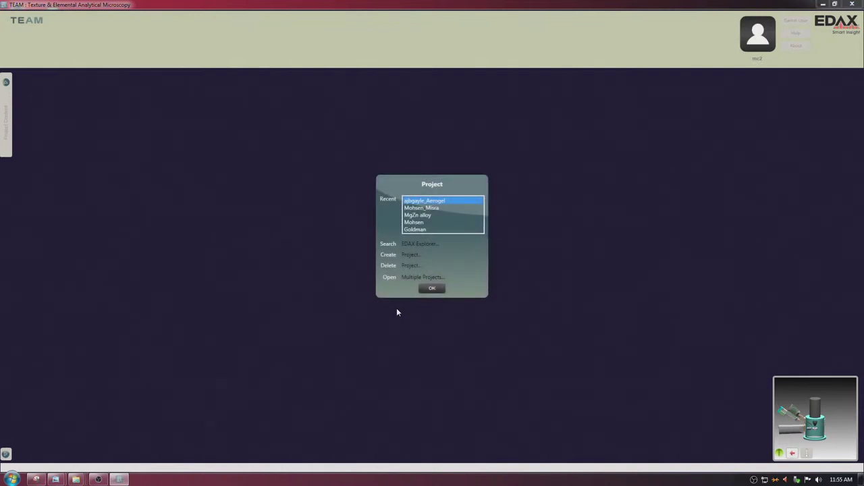
Create a project named Training with a sample named Standard Sample and show the project content
{"action": "left_click", "coordinate": [415, 257]}
{"action": "type", "text": "Training"}
{"action": "key", "text": "Tab"}
{"action": "type", "text": "Standard Sample"}
{"action": "key", "text": "Return"}
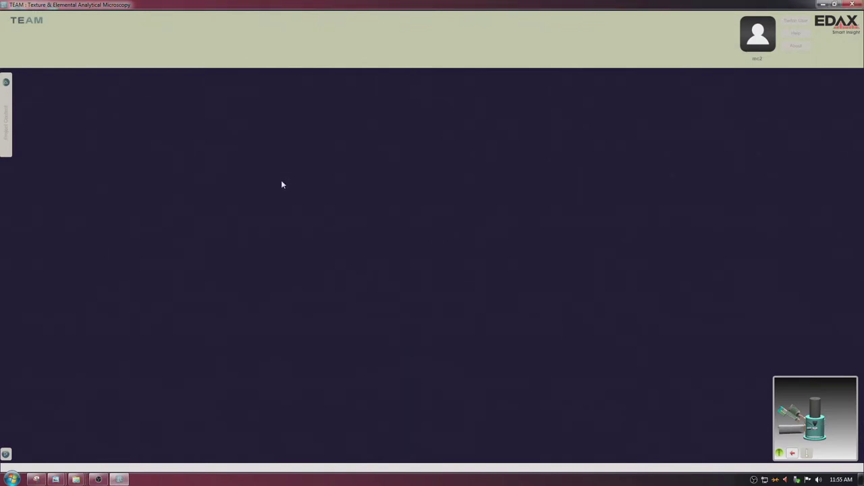
{"action": "left_click", "coordinate": [5, 82]}
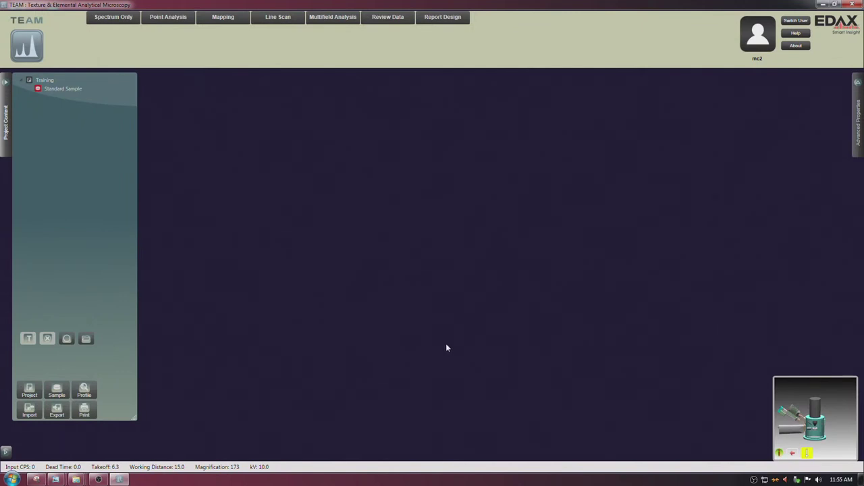
Turn on EDS detector Det 1 and show the Octane Elite Super detector status
{"action": "mouse_move", "coordinate": [807, 455]}
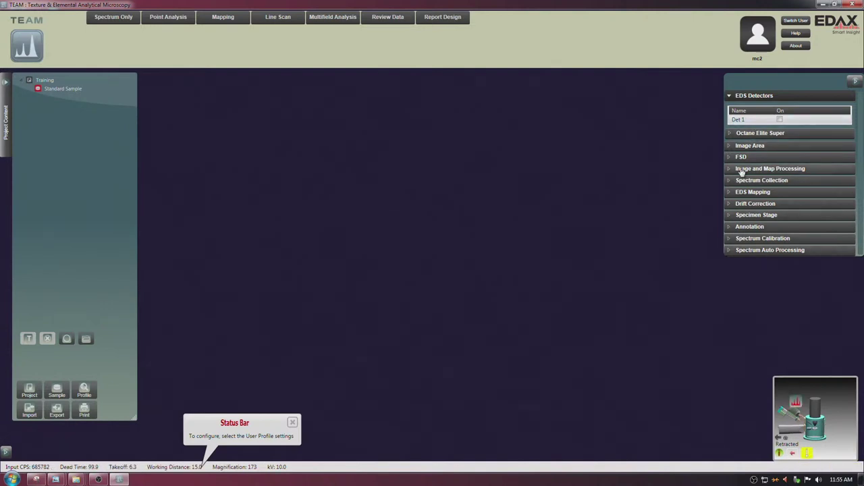
{"action": "left_click", "coordinate": [731, 135]}
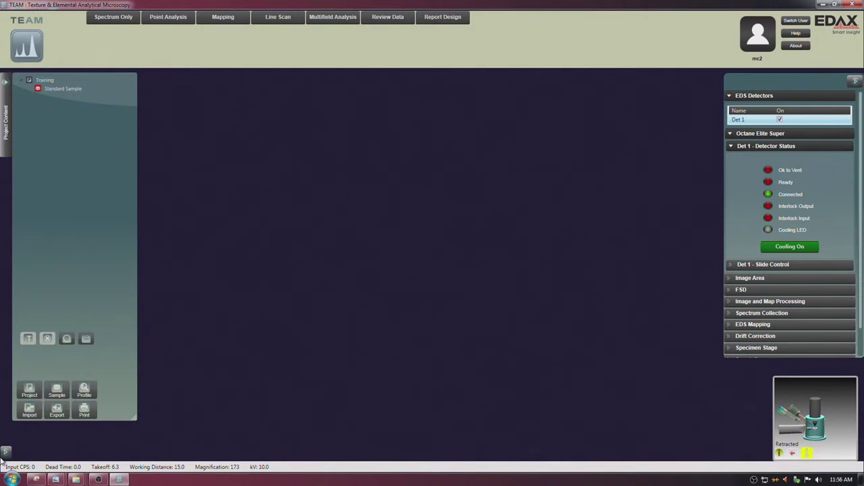
{"action": "left_click", "coordinate": [5, 451]}
{"action": "left_click", "coordinate": [793, 453]}
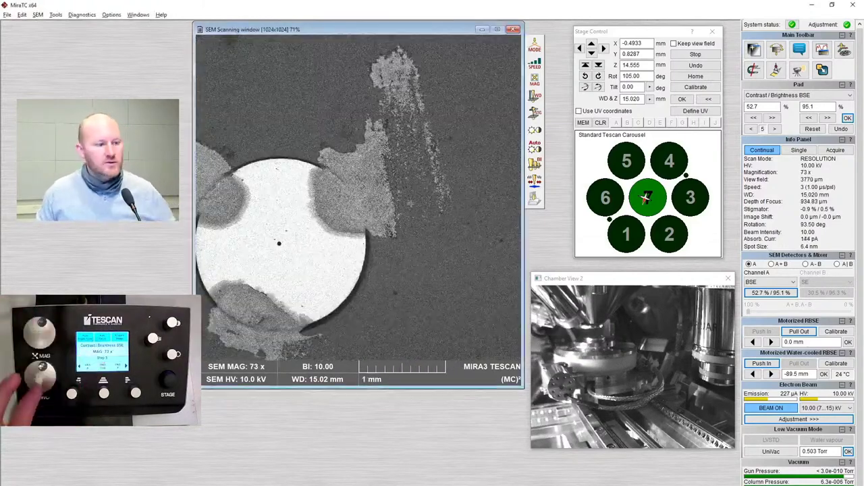
Switch to MiraTC, change the scan mode to FIELD and set the scan rotation to 0 degrees
{"action": "left_click", "coordinate": [535, 46]}
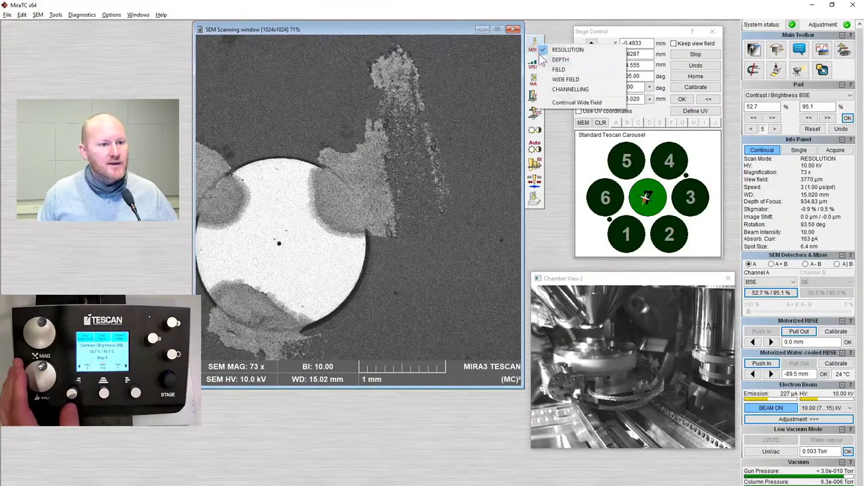
{"action": "left_click", "coordinate": [573, 73]}
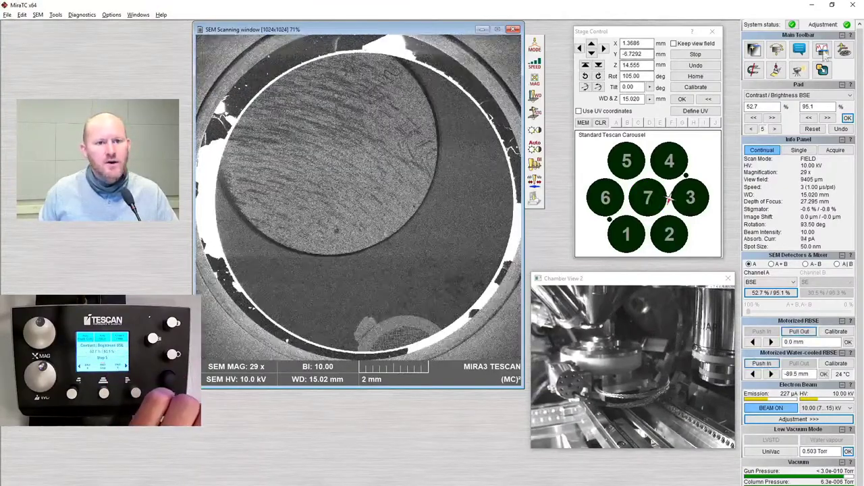
{"action": "left_click", "coordinate": [777, 53]}
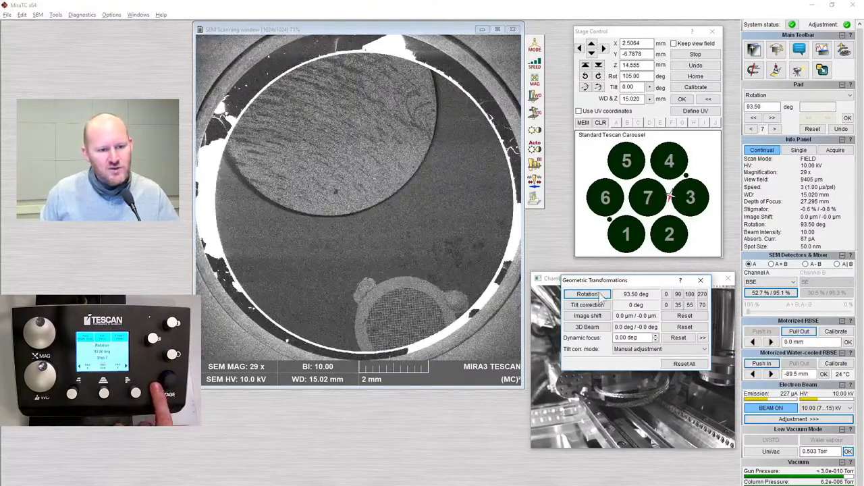
{"action": "left_click", "coordinate": [666, 295]}
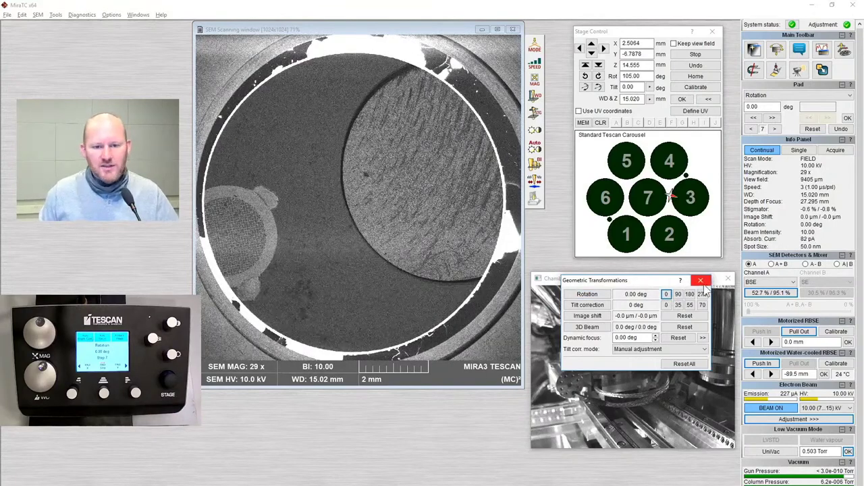
{"action": "left_click", "coordinate": [702, 282]}
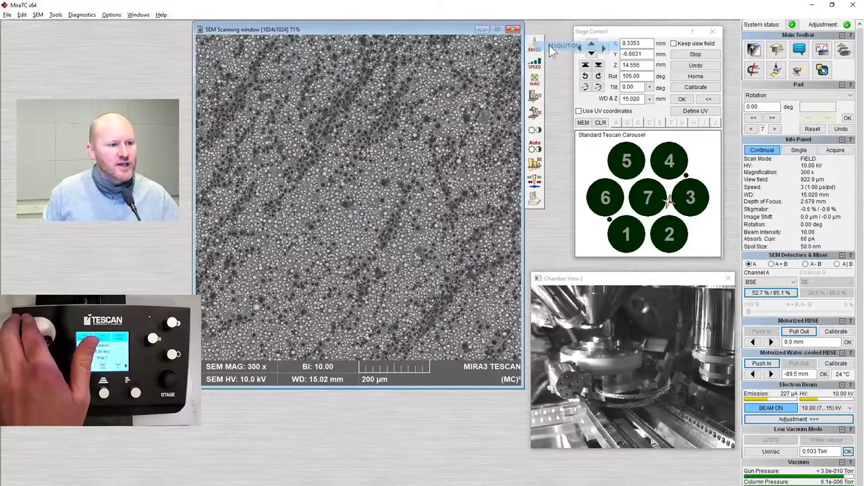
Return to RESOLUTION scan mode with the SE detector on channel A and focus on the spheres at 5.78 kx
{"action": "left_click", "coordinate": [770, 282]}
{"action": "left_click", "coordinate": [767, 291]}
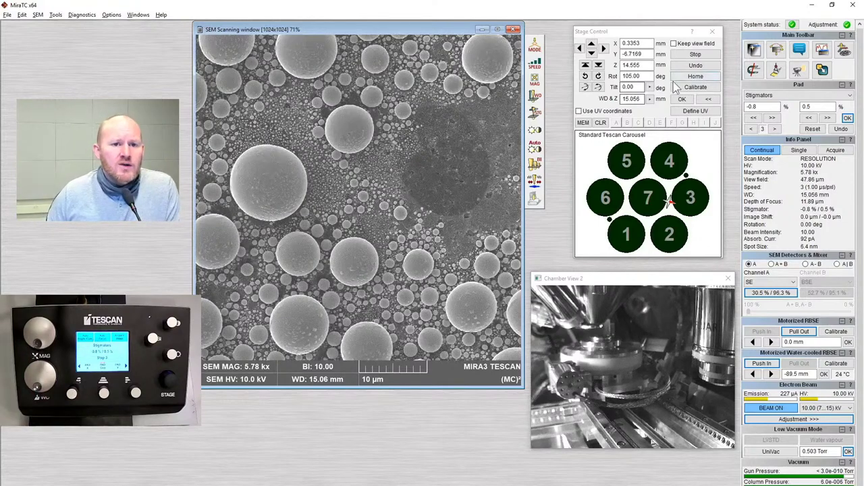
Measure the diameters of three spheres in the live image with the line measurement tool
{"action": "left_click", "coordinate": [779, 71]}
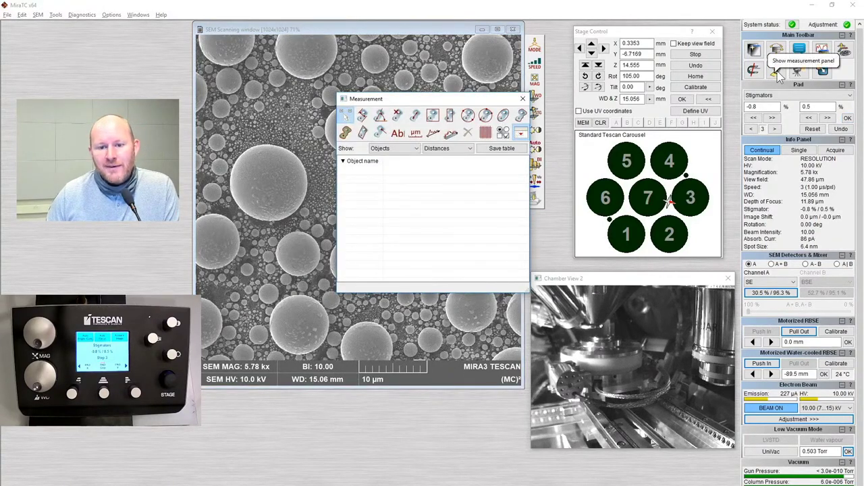
{"action": "left_click_drag", "start_coordinate": [415, 104], "coordinate": [621, 106]}
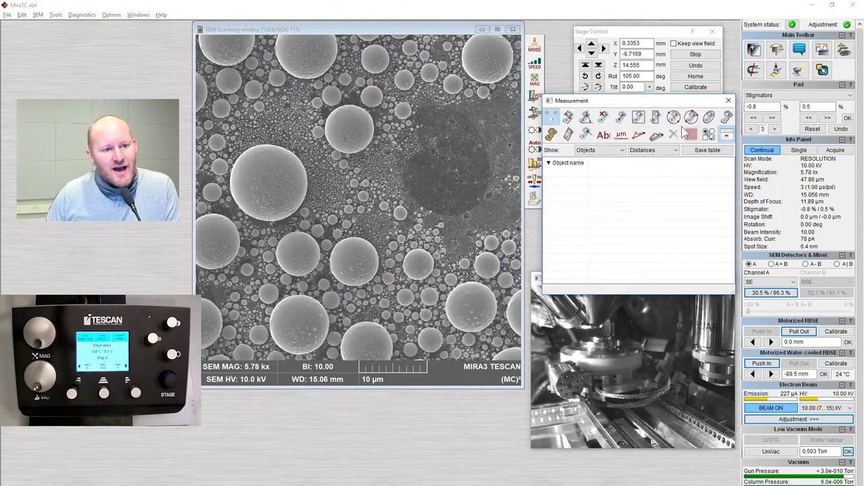
{"action": "left_click", "coordinate": [622, 118]}
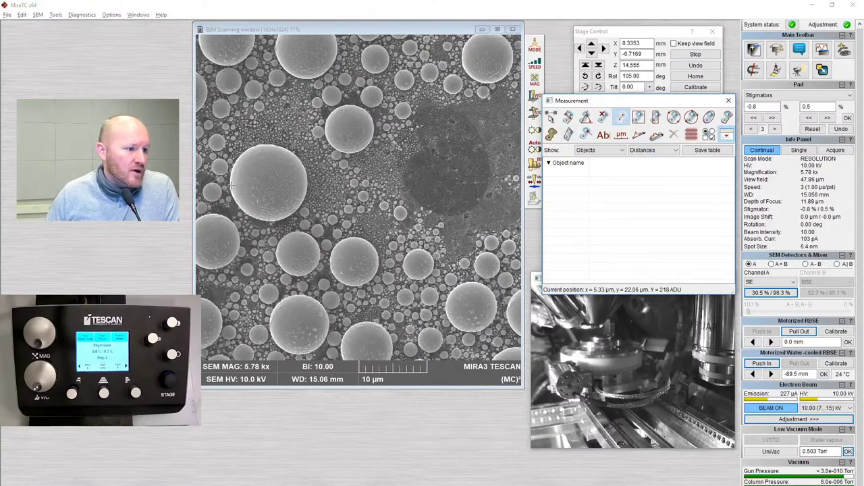
{"action": "left_click_drag", "start_coordinate": [231, 182], "coordinate": [307, 184]}
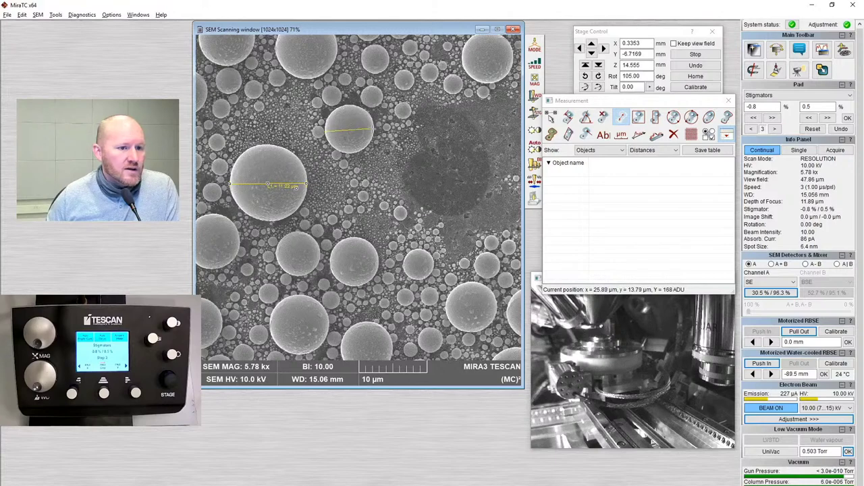
{"action": "left_click", "coordinate": [373, 130]}
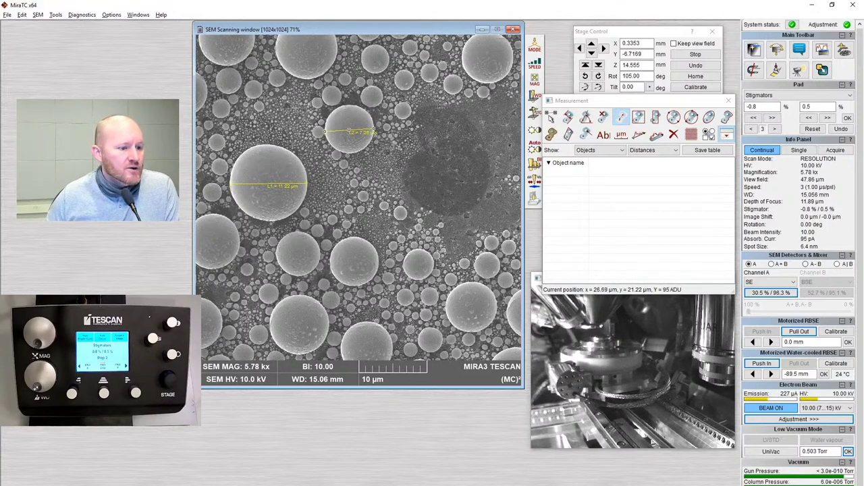
{"action": "left_click", "coordinate": [378, 262]}
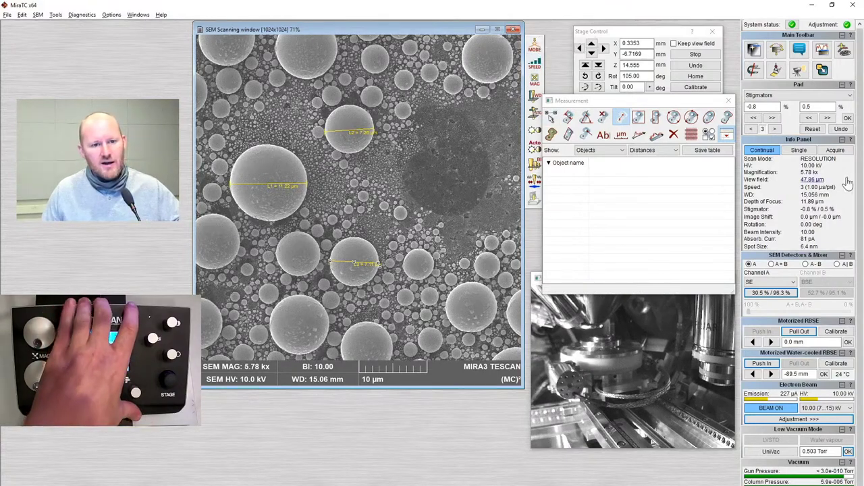
Set the view field to 50 µm and start acquiring an image at scan speed 6
{"action": "double_click", "coordinate": [765, 108]}
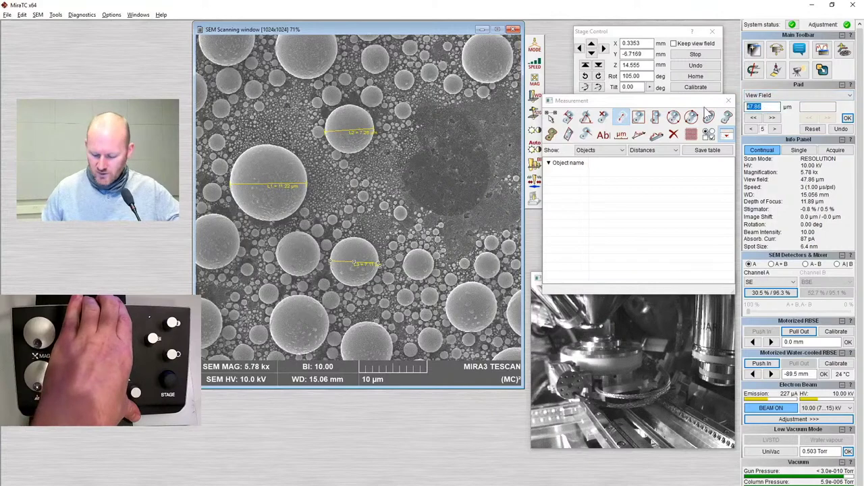
{"action": "type", "text": "50"}
{"action": "key", "text": "Return"}
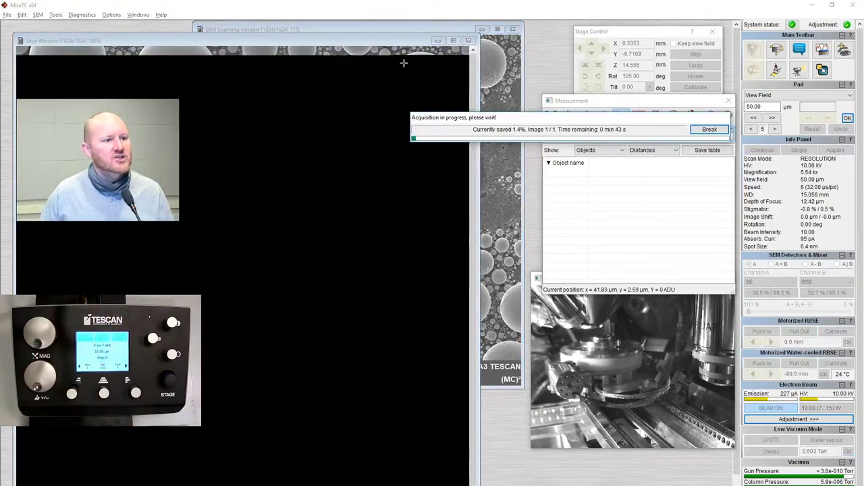
Shrink the acquisition's save window to 66% and move it over the live scanning window
{"action": "left_click", "coordinate": [445, 37]}
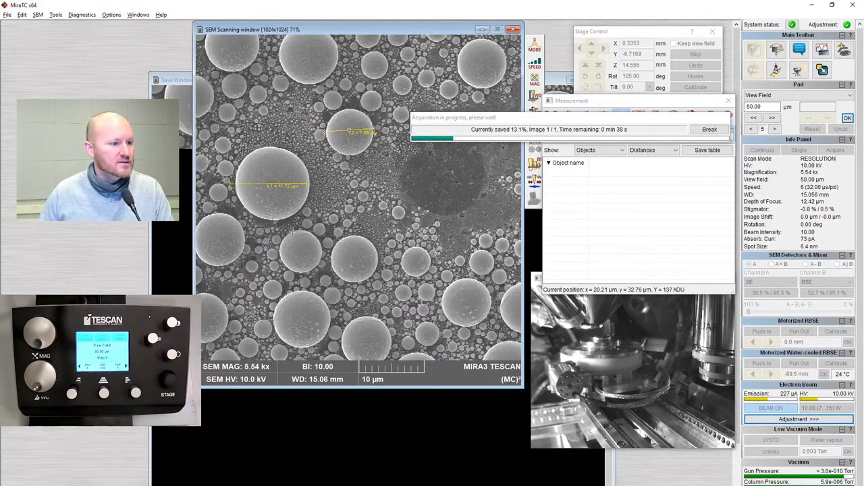
{"action": "left_click_drag", "start_coordinate": [180, 81], "coordinate": [143, 31]}
{"action": "scroll", "coordinate": [318, 219], "scroll_direction": "down", "scroll_amount": 2}
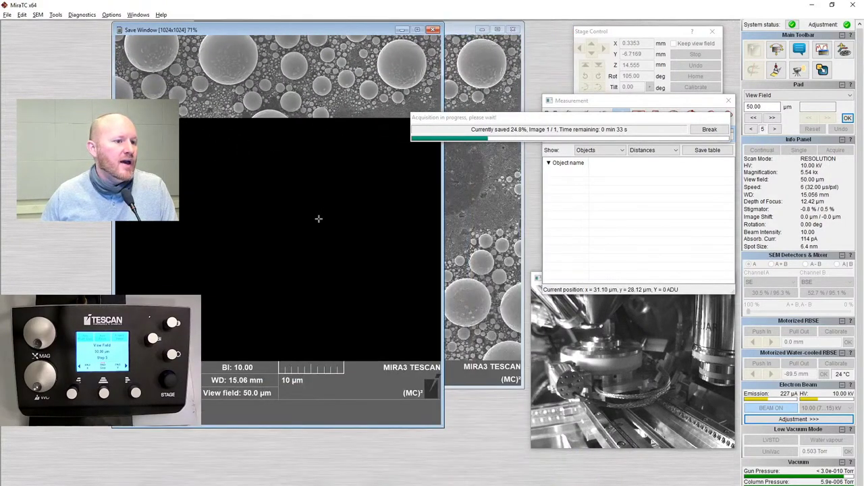
{"action": "left_click_drag", "start_coordinate": [291, 23], "coordinate": [391, 37]}
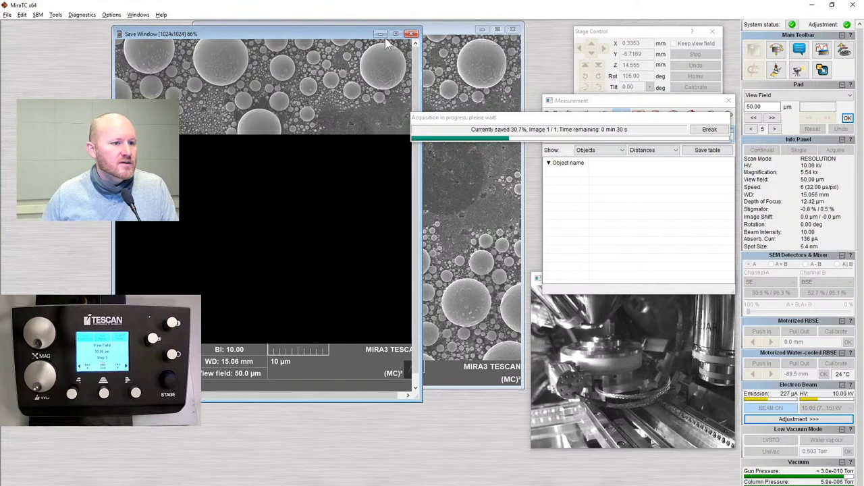
{"action": "left_click_drag", "start_coordinate": [338, 41], "coordinate": [443, 36]}
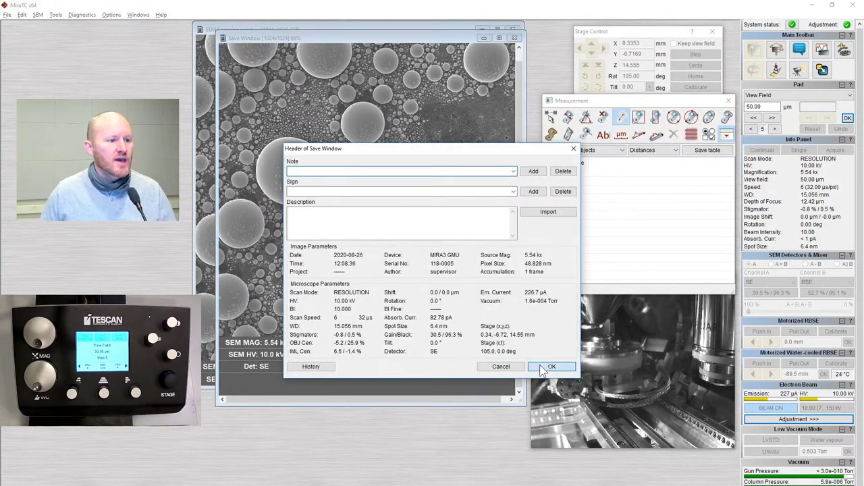
Accept the image header and save the image as 10kV_10BI_50umFOV_SED in the Training folder, a TIFF with 16 bits per sample
{"action": "left_click", "coordinate": [549, 366]}
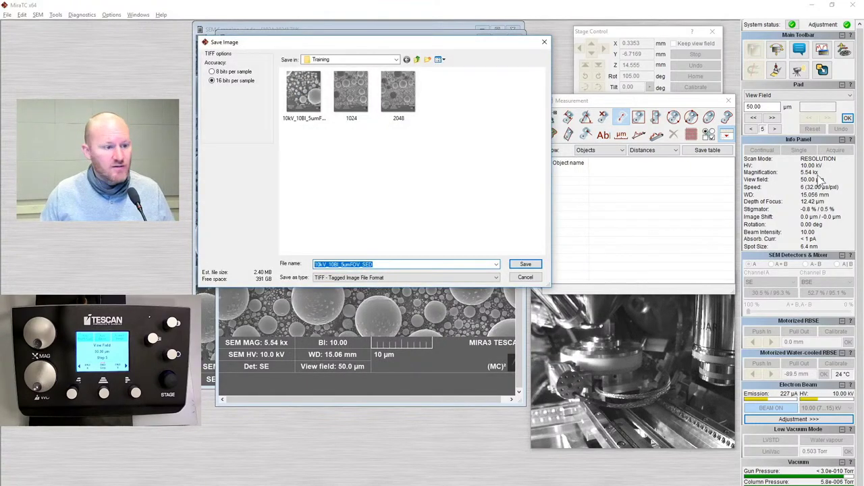
{"action": "left_click", "coordinate": [343, 264]}
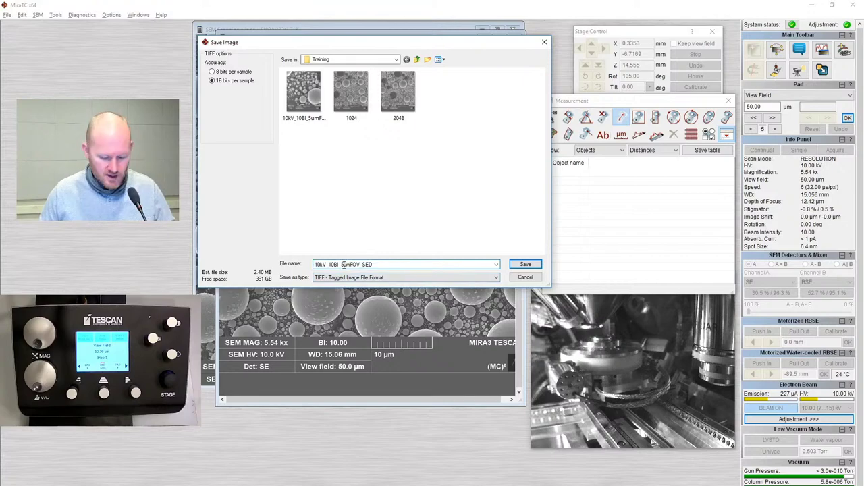
{"action": "type", "text": "0"}
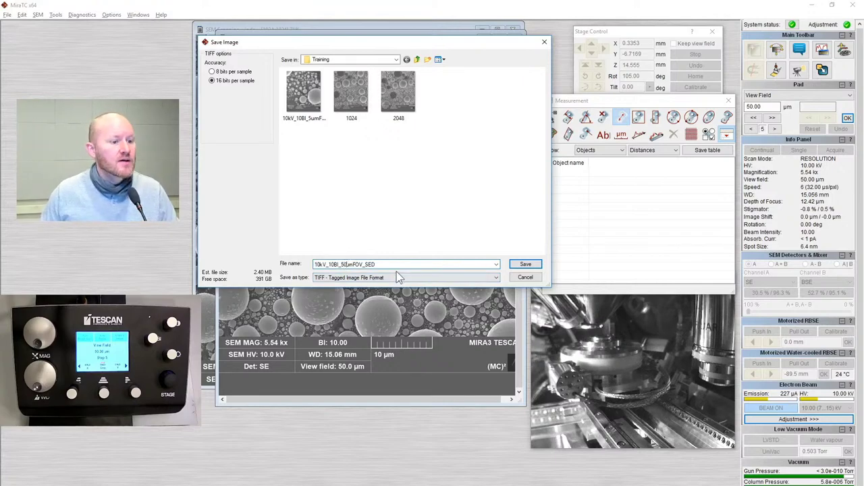
{"action": "left_click", "coordinate": [524, 264]}
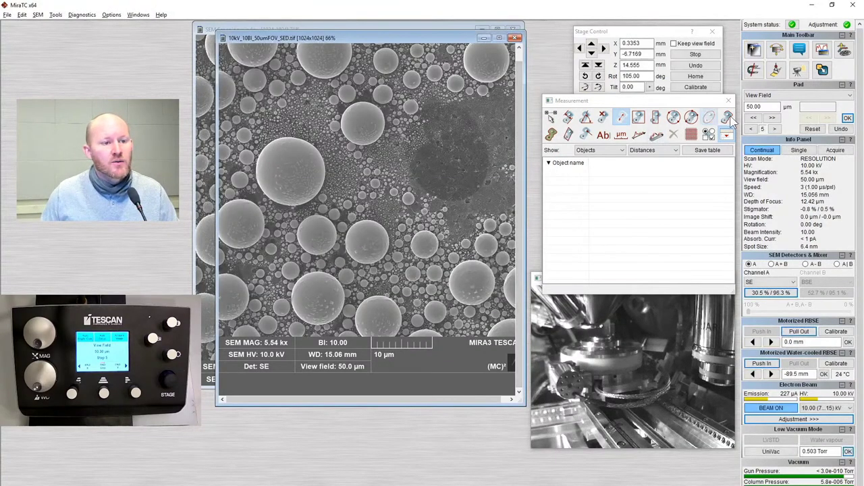
Reopen the measurement tools and start a line measurement on the saved 50 µm view field image
{"action": "left_click", "coordinate": [780, 74]}
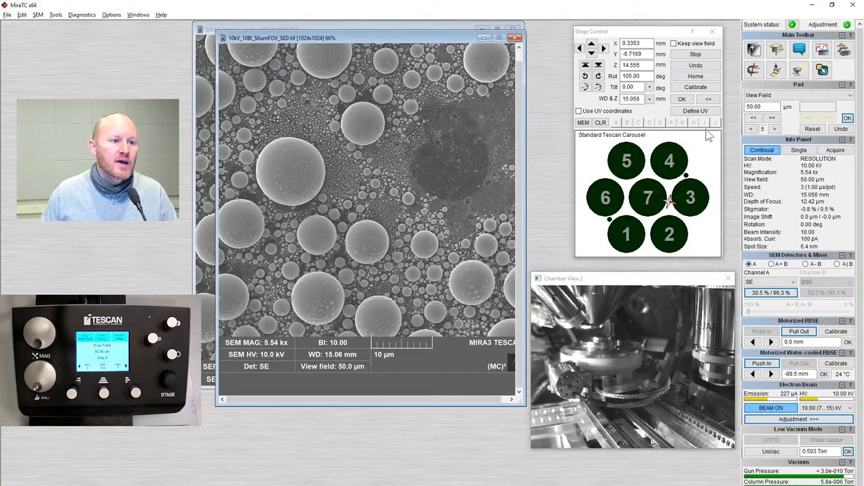
{"action": "left_click", "coordinate": [779, 72]}
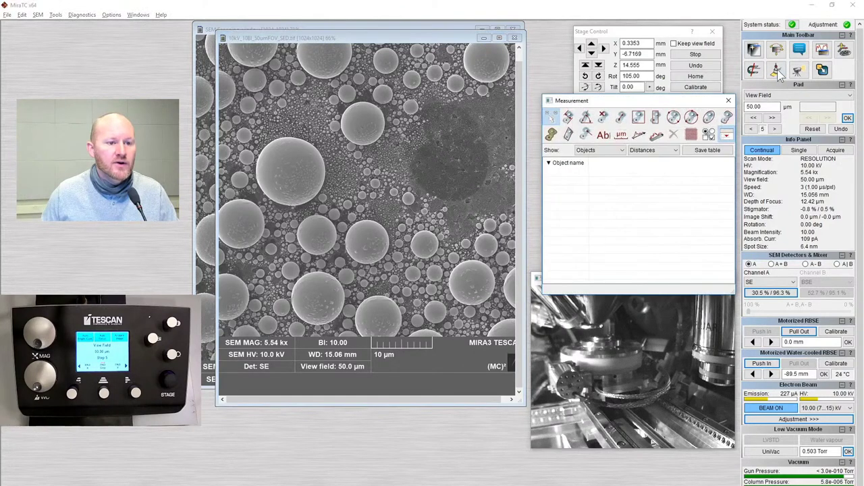
{"action": "left_click", "coordinate": [622, 118]}
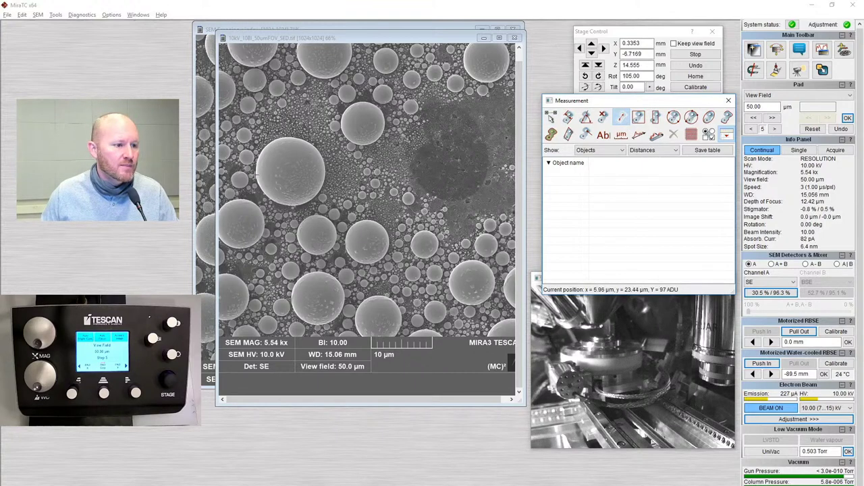
Draw a single distance line across the large sphere's diameter and clear it from the image
{"action": "left_click", "coordinate": [263, 173]}
{"action": "left_click_drag", "start_coordinate": [263, 173], "coordinate": [321, 171]}
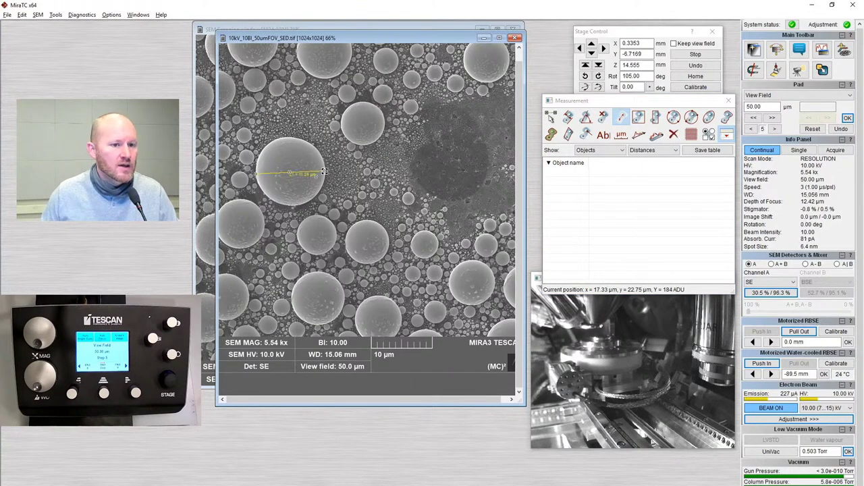
{"action": "left_click", "coordinate": [603, 118]}
Measure between horizontal parallel lines at the large sphere's middle and lower edge, and delete that measurement
{"action": "left_click", "coordinate": [569, 118]}
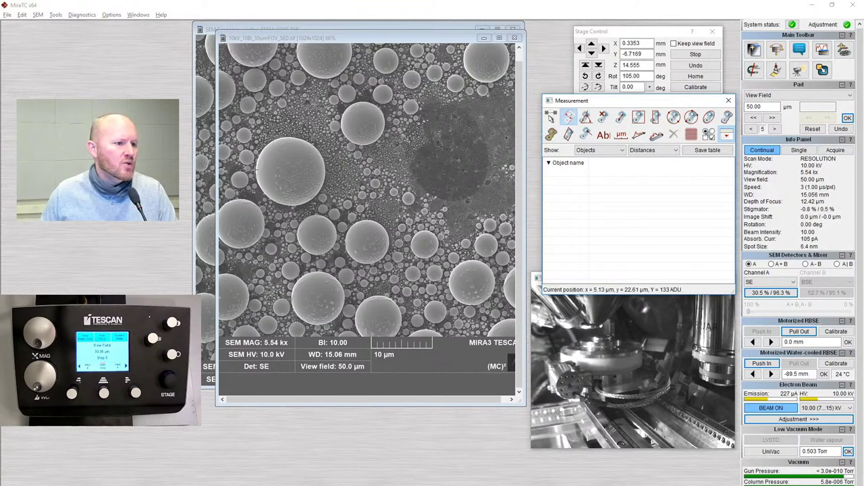
{"action": "left_click_drag", "start_coordinate": [256, 169], "coordinate": [326, 169]}
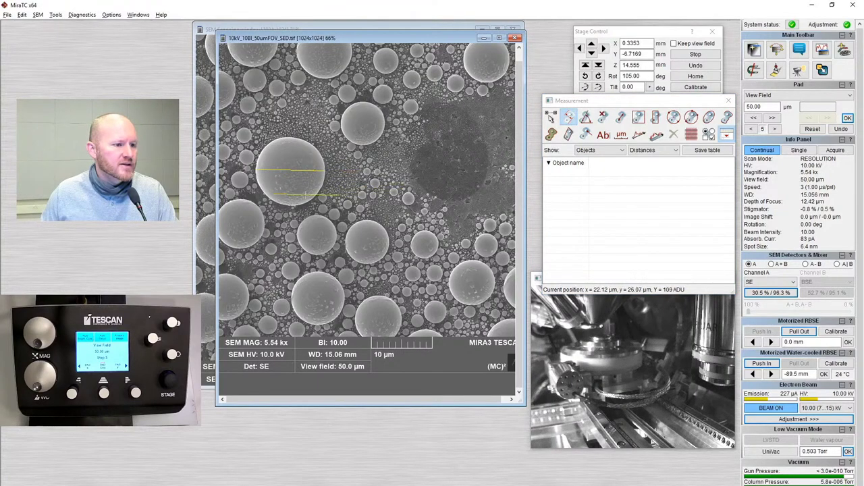
{"action": "left_click", "coordinate": [290, 205]}
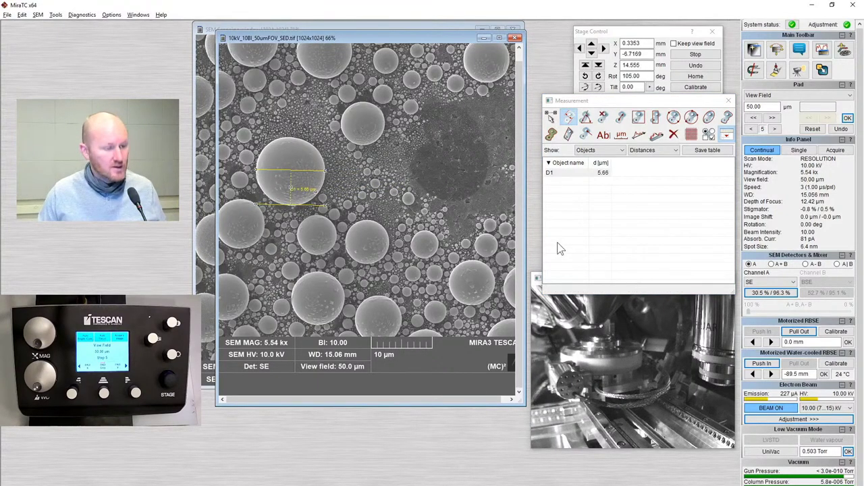
{"action": "key", "text": "Delete"}
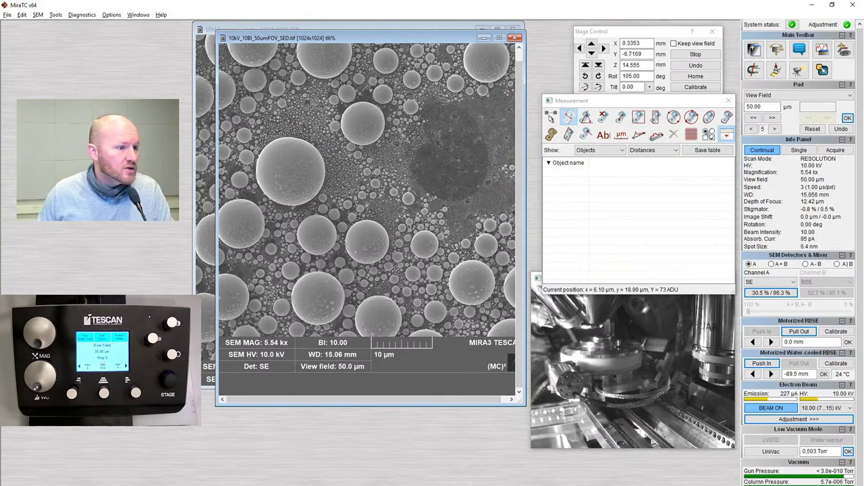
Measure the large sphere's diameter between near-vertical parallel lines at its two side edges and name the measurement Sphere 1
{"action": "left_click_drag", "start_coordinate": [256, 149], "coordinate": [254, 188]}
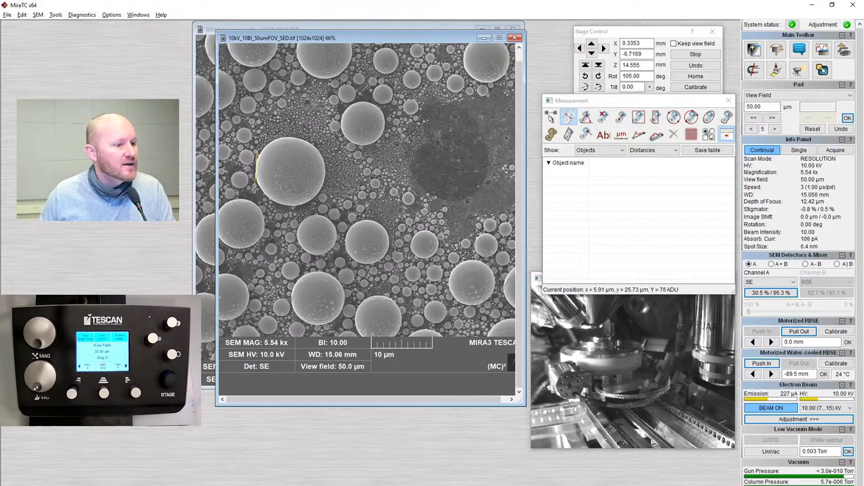
{"action": "left_click", "coordinate": [324, 174]}
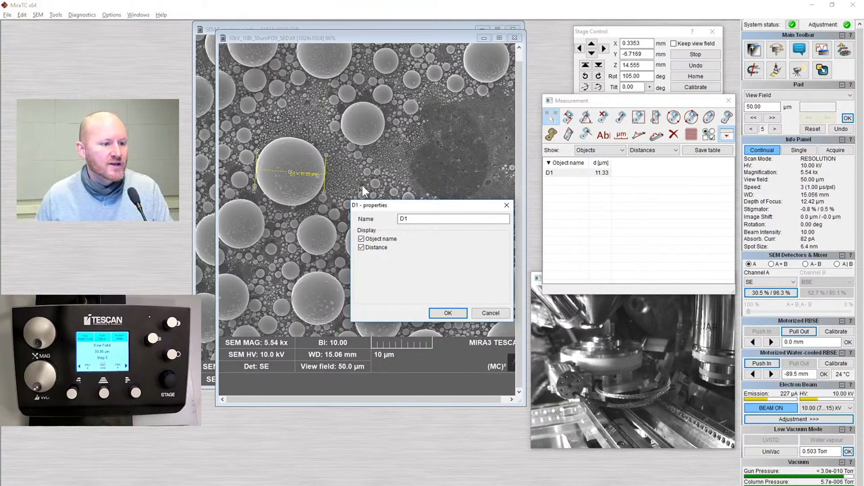
{"action": "left_click_drag", "start_coordinate": [411, 218], "coordinate": [390, 221]}
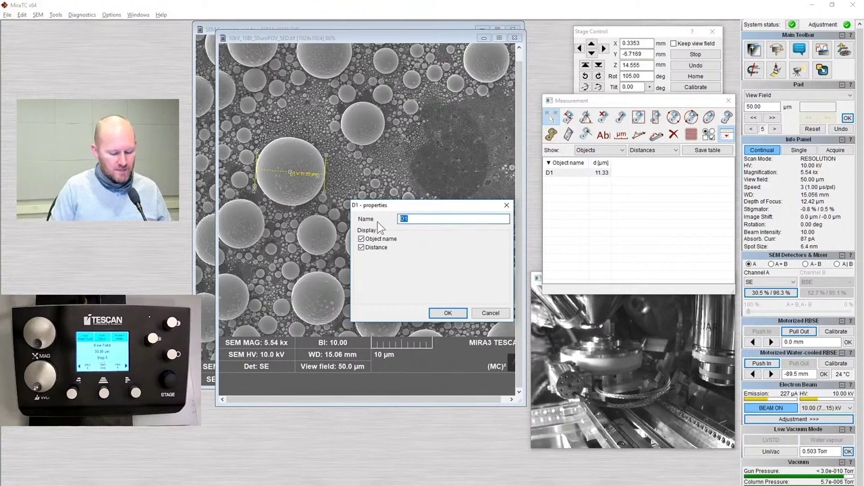
{"action": "type", "text": "Sphere"}
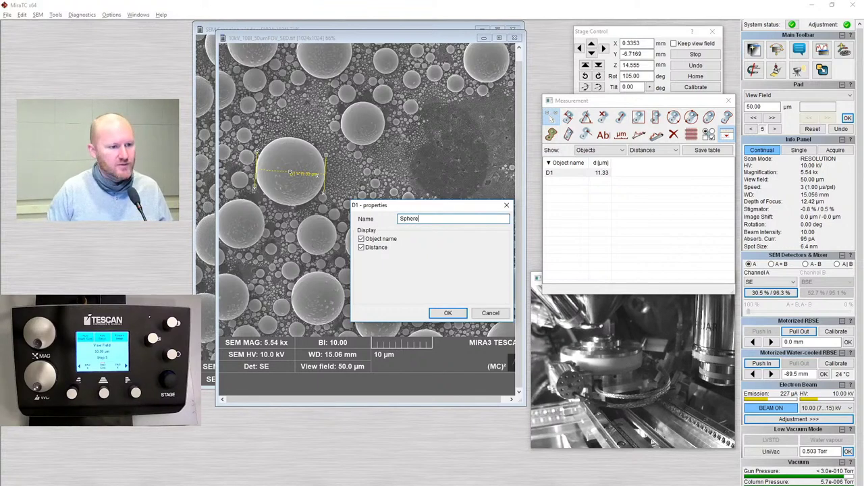
{"action": "key", "text": "Return"}
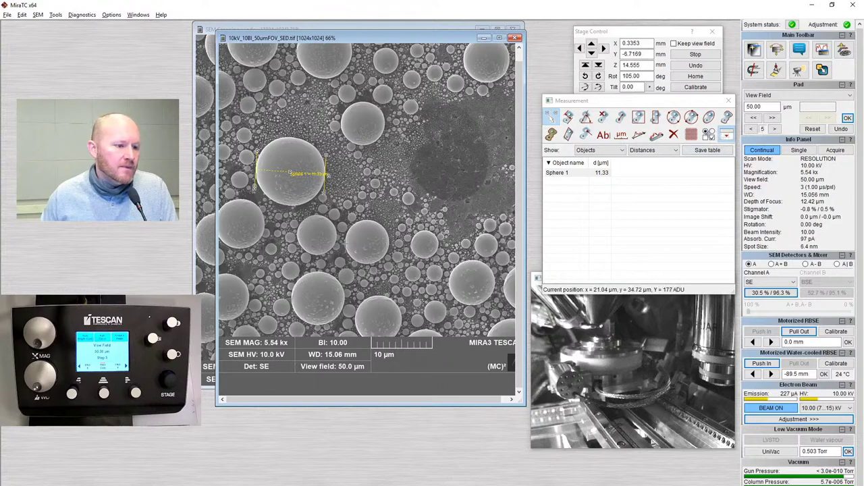
Measure the diameter of the medium sphere below and right of Sphere 1 between parallel lines at its side edges
{"action": "left_click", "coordinate": [572, 118]}
{"action": "left_click_drag", "start_coordinate": [347, 235], "coordinate": [346, 270]}
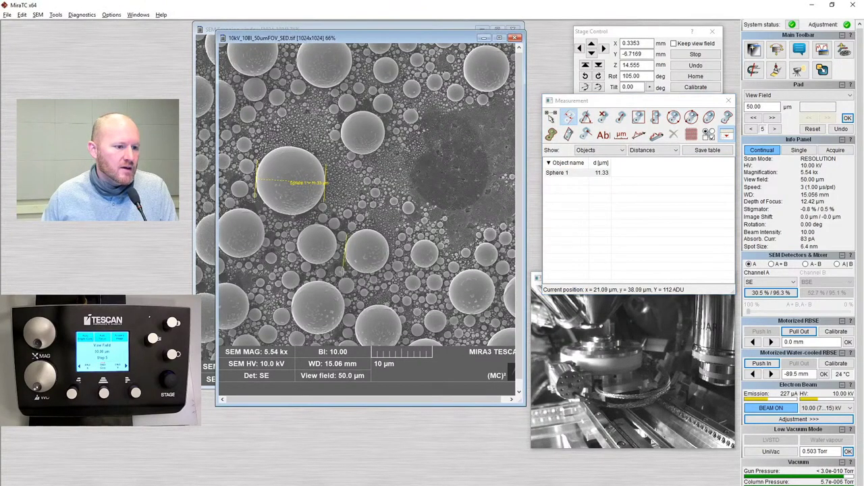
{"action": "left_click", "coordinate": [388, 257]}
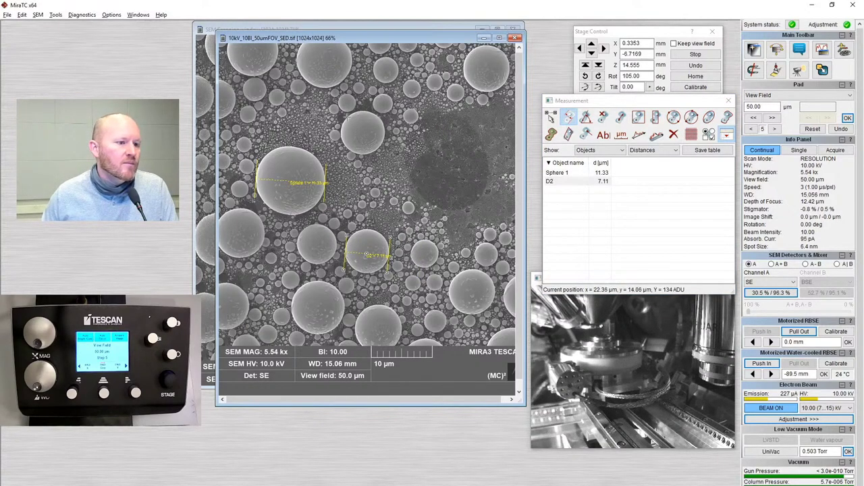
Measure the medium sphere above and right of Sphere 1, adjusting the slanted parallel lines to touch its opposite edges
{"action": "left_click", "coordinate": [342, 145]}
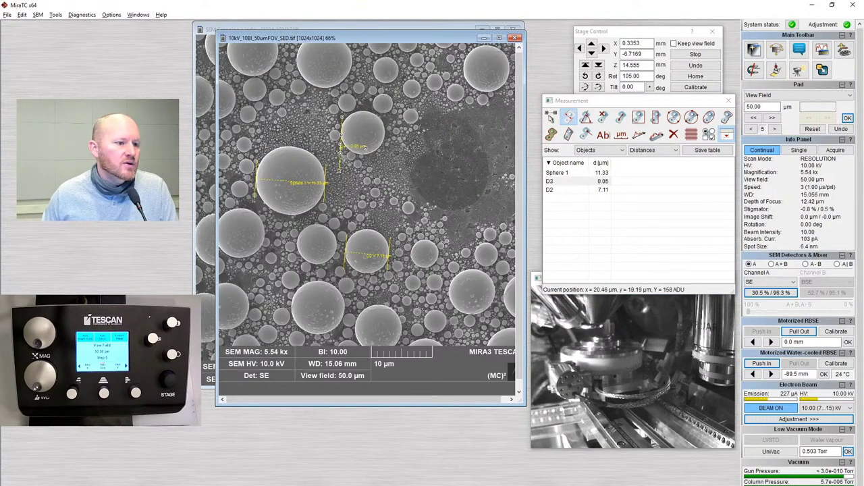
{"action": "mouse_move", "coordinate": [365, 146]}
{"action": "left_mouse_down"}
{"action": "mouse_move", "coordinate": [390, 116]}
{"action": "mouse_move", "coordinate": [386, 103]}
{"action": "mouse_move", "coordinate": [378, 125]}
{"action": "left_mouse_up"}
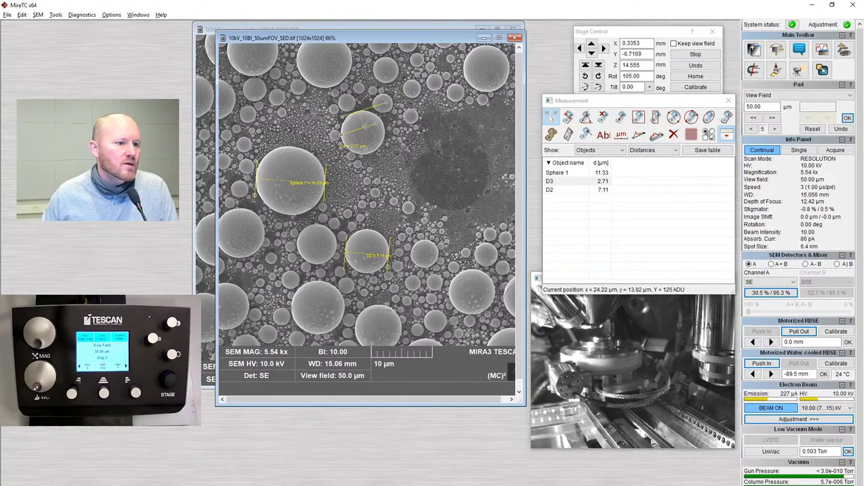
{"action": "left_click_drag", "start_coordinate": [376, 150], "coordinate": [378, 149]}
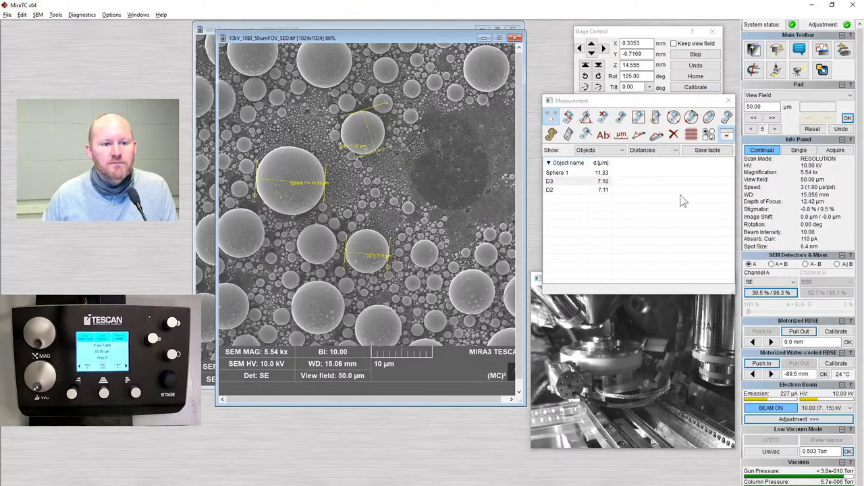
Save the measurement table in the Training folder as an ASCII text file named Measurements
{"action": "left_click", "coordinate": [711, 149]}
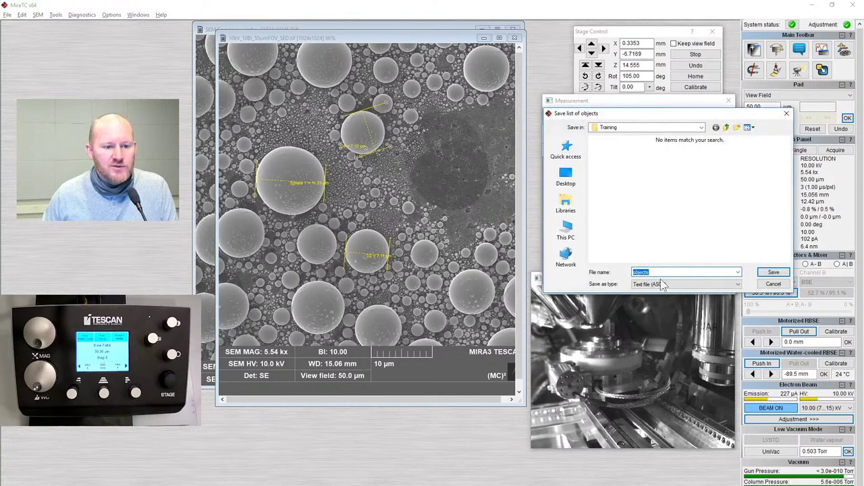
{"action": "left_click", "coordinate": [686, 284]}
{"action": "left_click", "coordinate": [686, 291]}
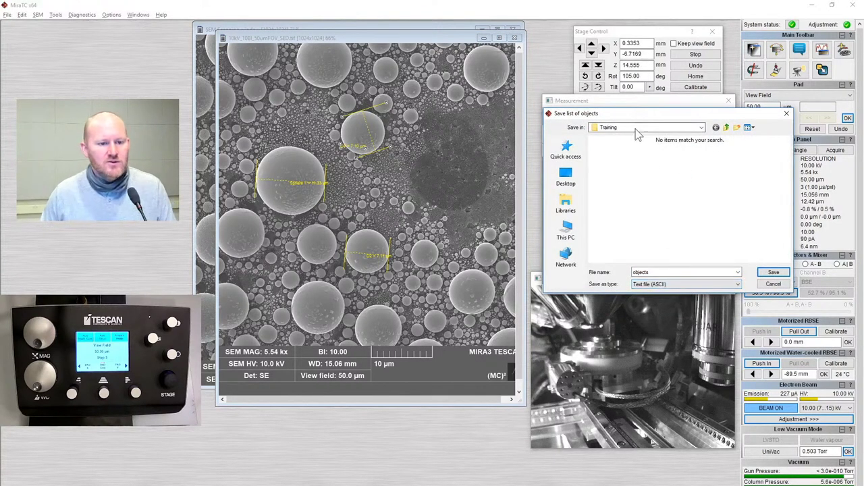
{"action": "left_click", "coordinate": [657, 271]}
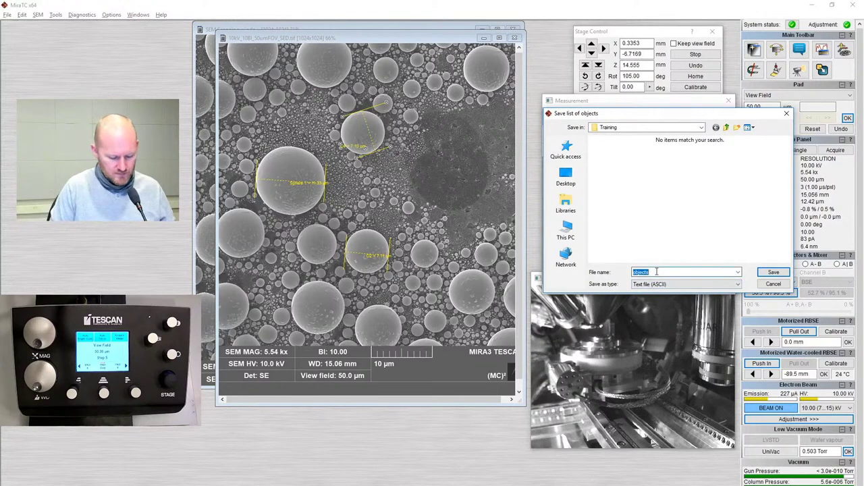
{"action": "type", "text": "Measurements"}
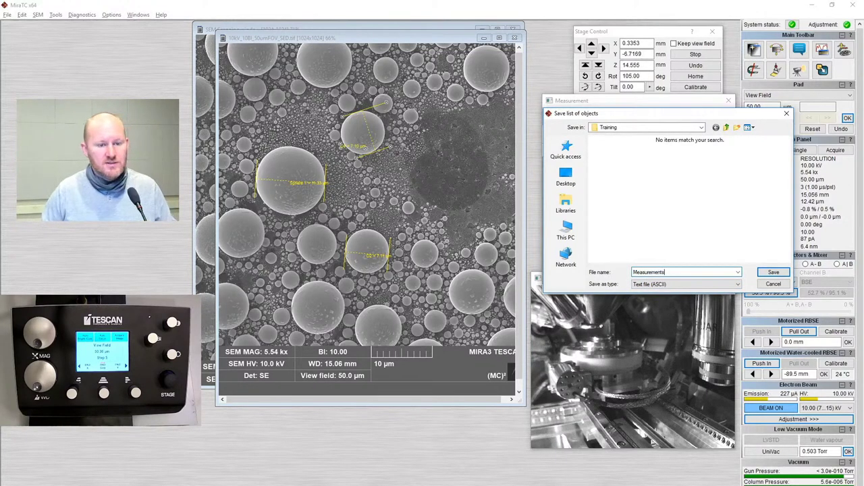
{"action": "key", "text": "Return"}
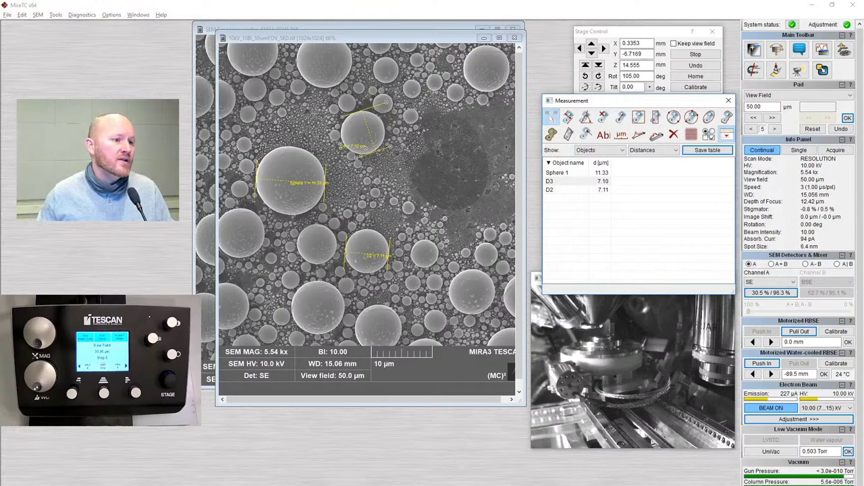
Save the annotated image in the Training folder as 10kV_10BI_50umFOV_SED_overlay at 16 bits per sample
{"action": "left_click_drag", "start_coordinate": [340, 46], "coordinate": [333, 56]}
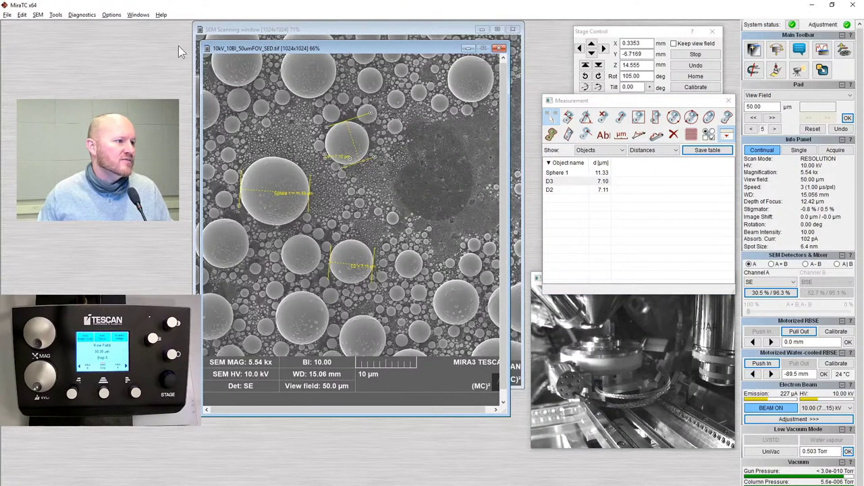
{"action": "left_click", "coordinate": [6, 15]}
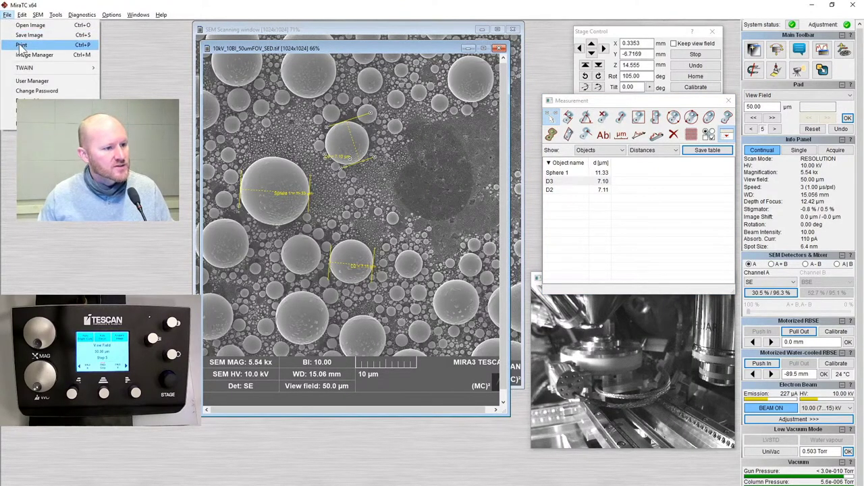
{"action": "left_click", "coordinate": [27, 34]}
{"action": "left_click", "coordinate": [548, 366]}
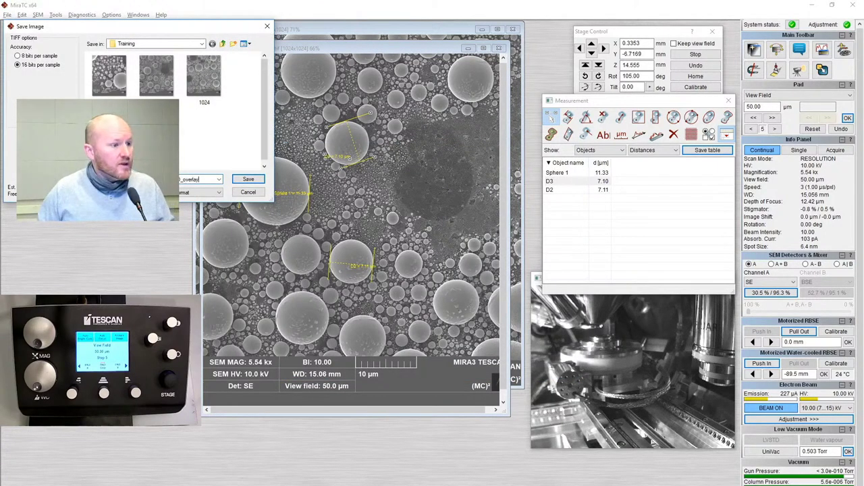
{"action": "key", "text": "Return"}
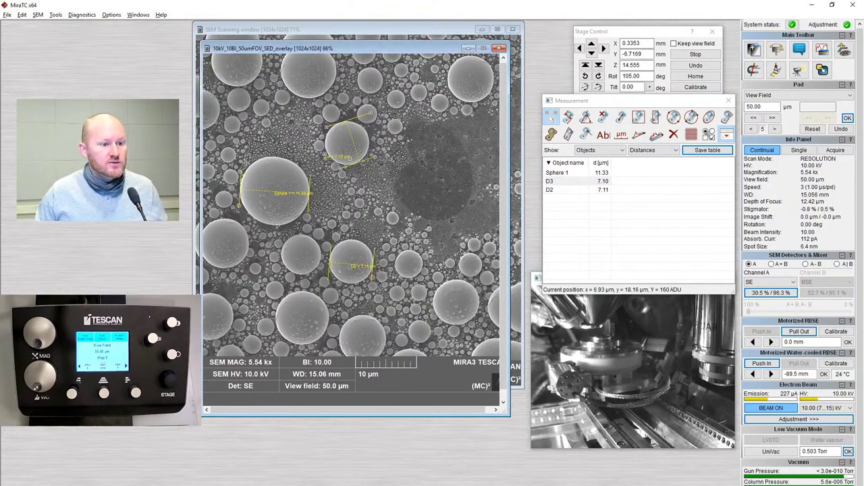
Switch to File Explorer, open the Training folder and review the saved Measurements text file, closing it when done
{"action": "key", "text": "alt+Tab"}
{"action": "key", "text": "alt+Tab"}
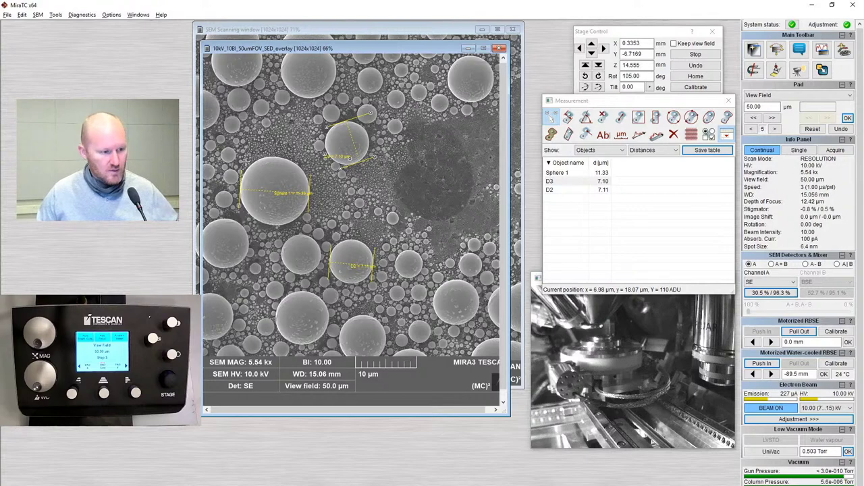
{"action": "key", "text": "super"}
{"action": "key", "text": "super+e"}
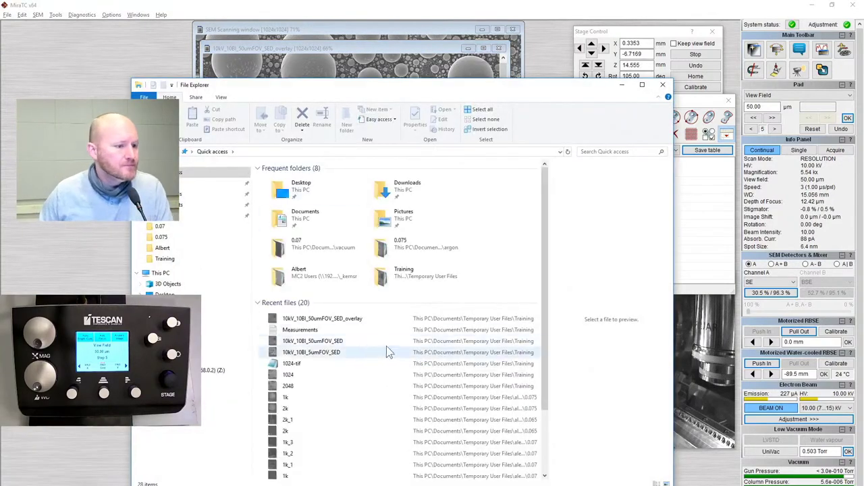
{"action": "double_click", "coordinate": [432, 274]}
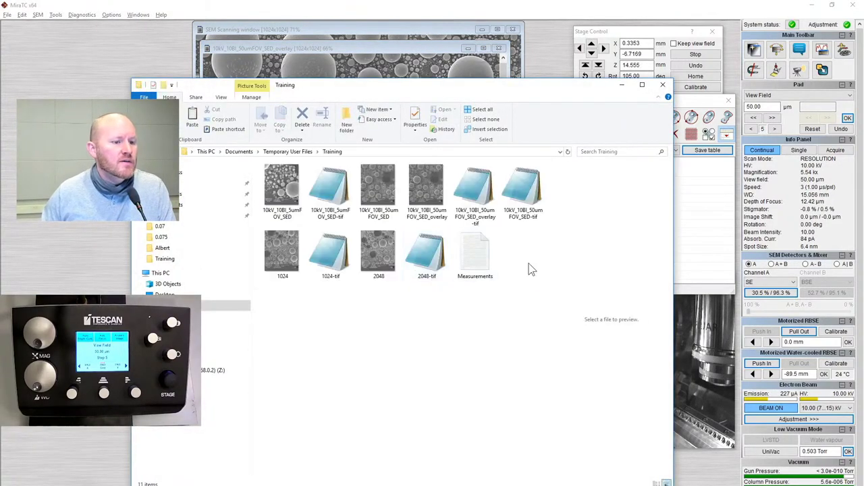
{"action": "double_click", "coordinate": [474, 255]}
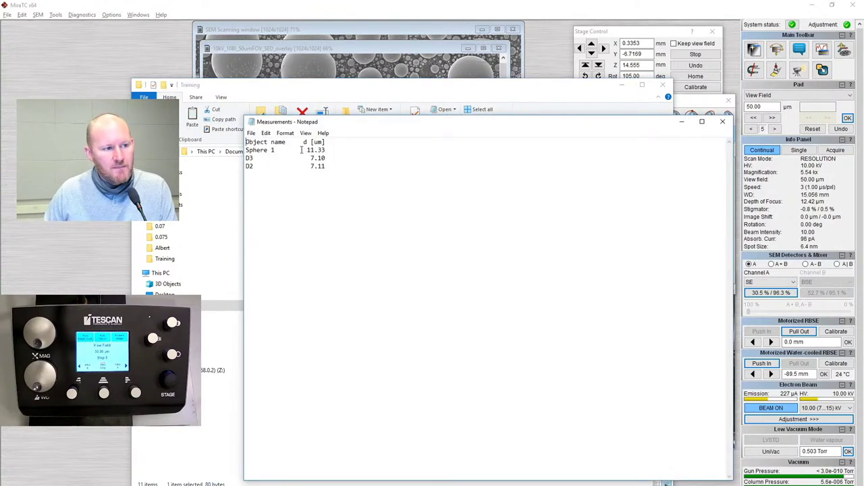
{"action": "left_click", "coordinate": [723, 121]}
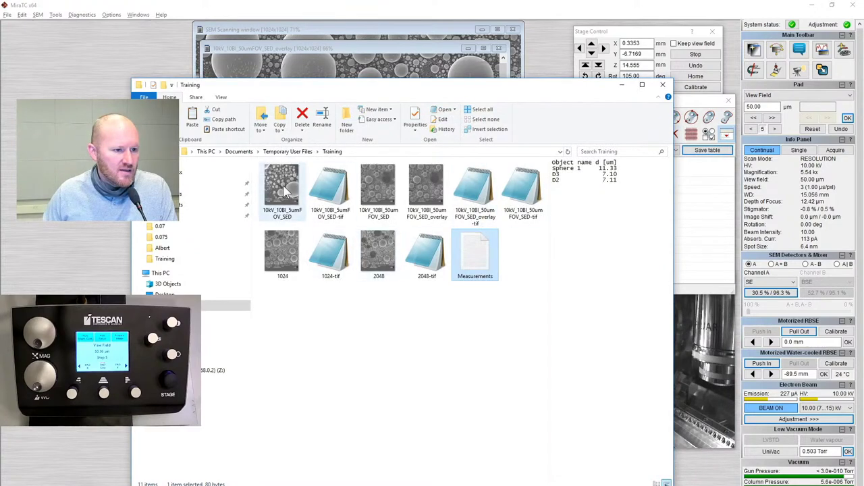
View the original 10kV_10BI_50umFOV_SED image and its overlay version from the Training folder, and return to MiraTC
{"action": "double_click", "coordinate": [387, 192]}
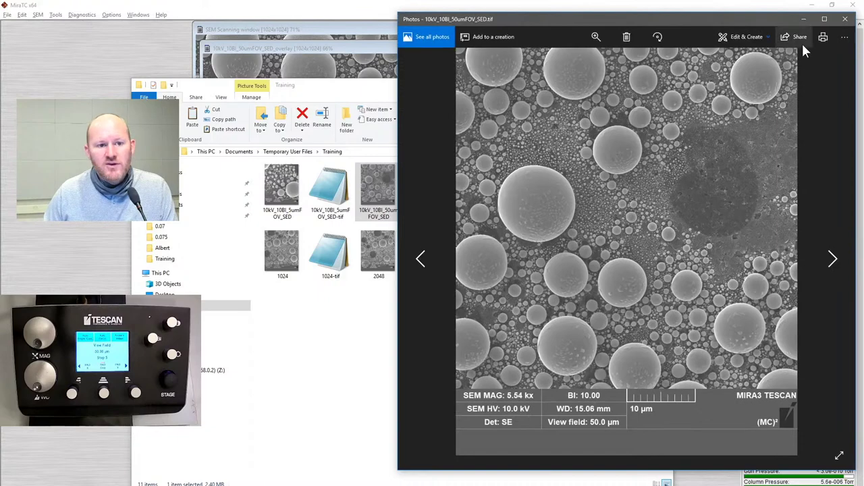
{"action": "left_click", "coordinate": [845, 19]}
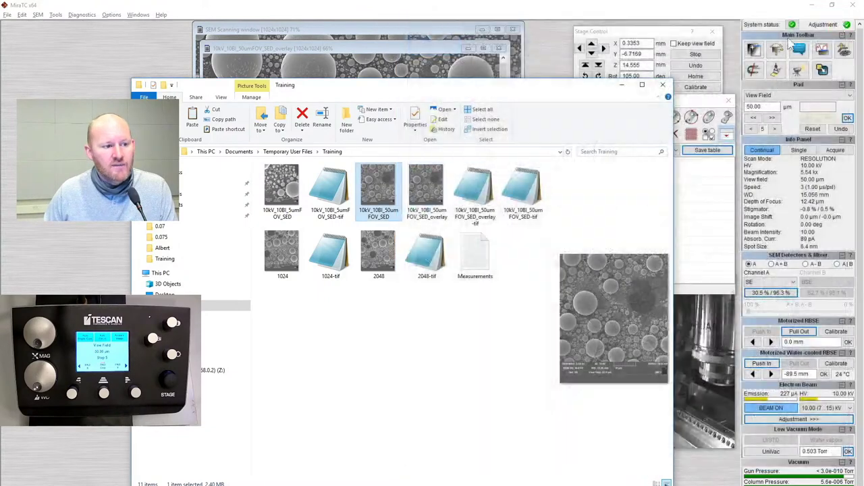
{"action": "double_click", "coordinate": [425, 184]}
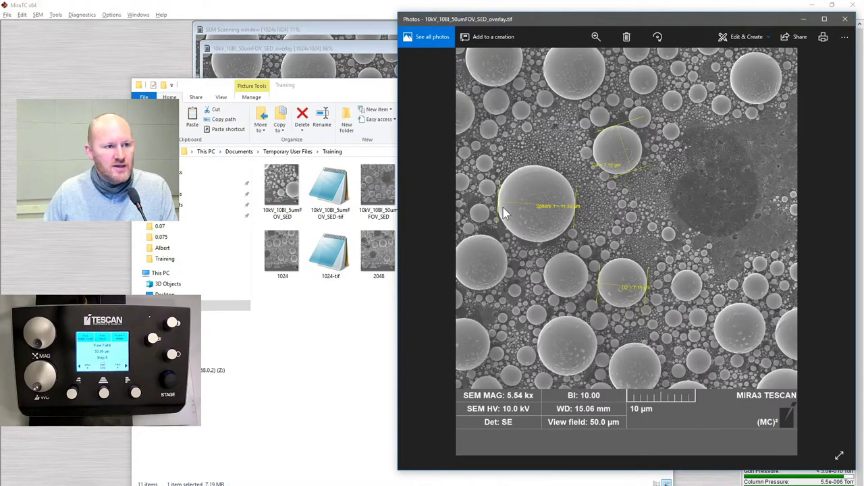
{"action": "left_click", "coordinate": [844, 19]}
{"action": "left_click", "coordinate": [667, 83]}
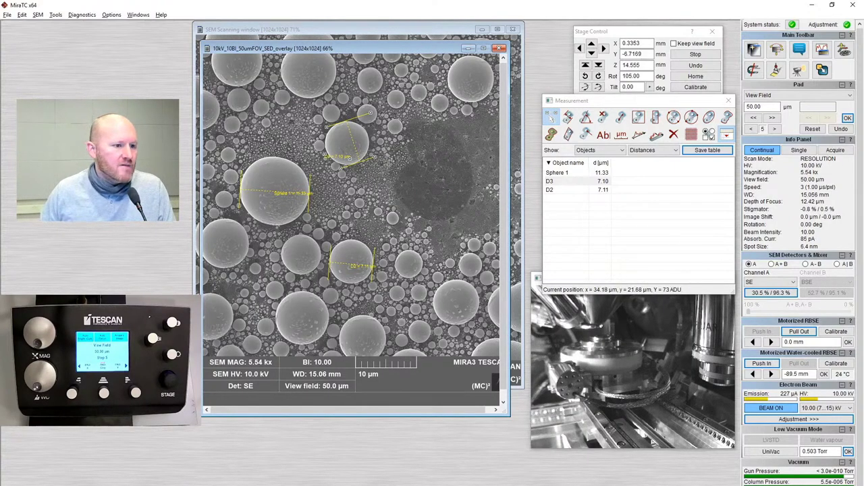
Delete all the sphere distance measurements from the open overlay image
{"action": "key", "text": "Delete"}
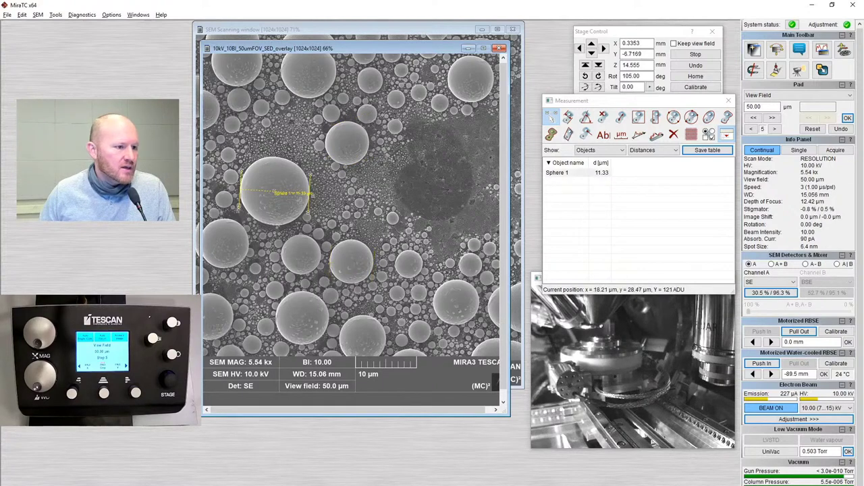
{"action": "key", "text": "Delete"}
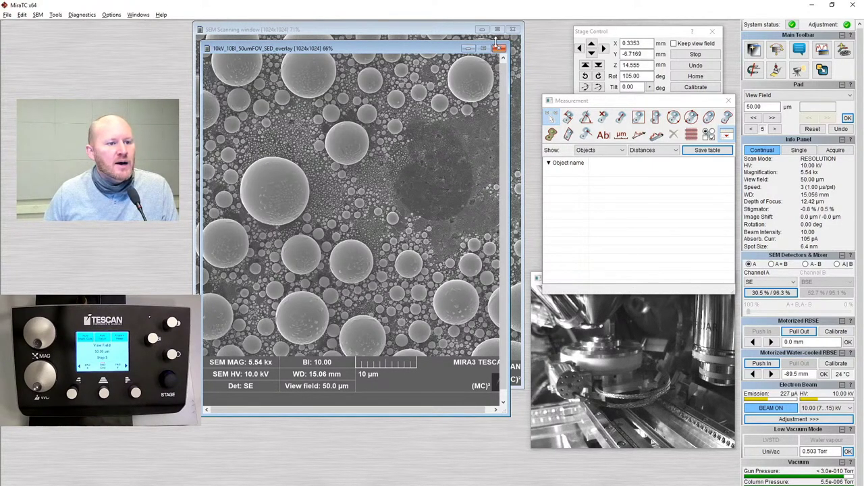
Close the overlay image and measure the diameters of three large spheres in the live scanning window with distance lines
{"action": "left_click", "coordinate": [499, 49]}
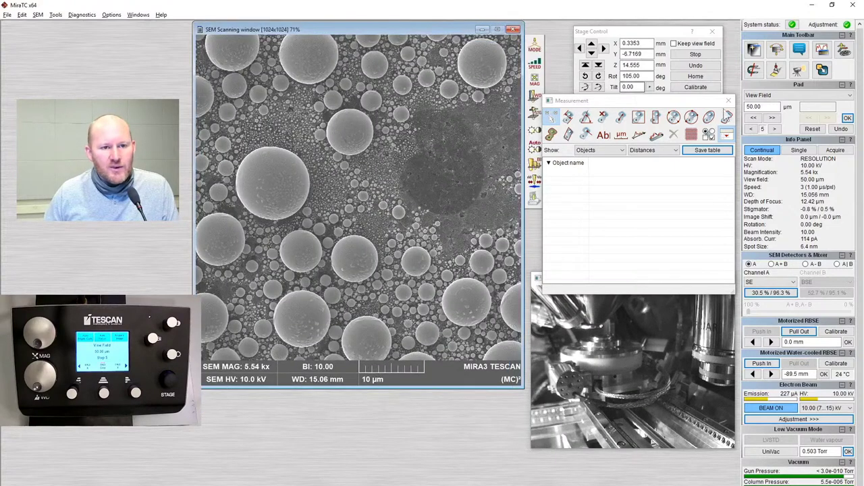
{"action": "left_click", "coordinate": [728, 100]}
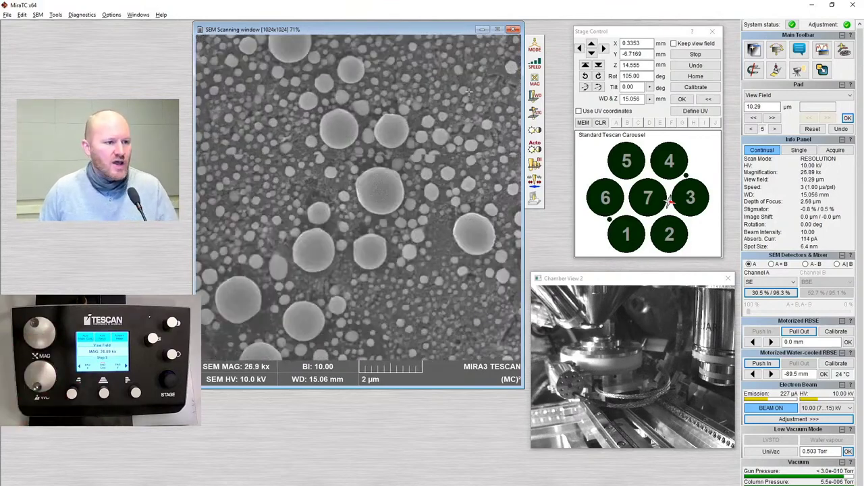
{"action": "left_click", "coordinate": [777, 70]}
{"action": "left_click", "coordinate": [620, 118]}
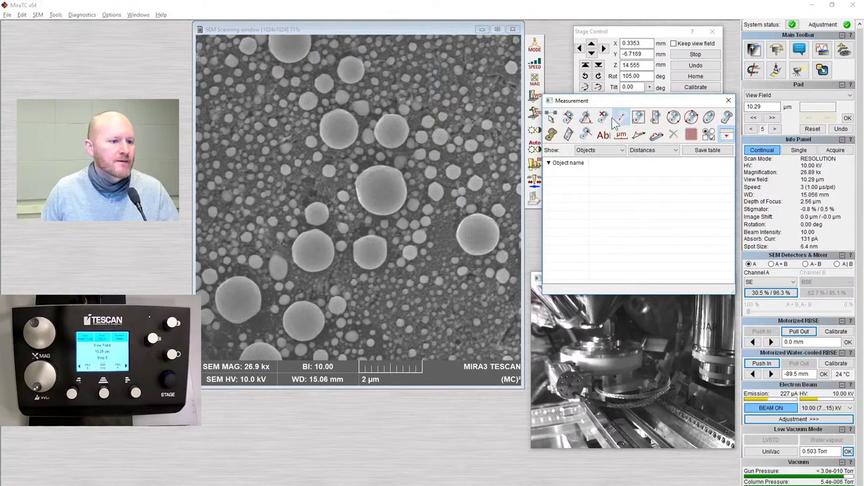
{"action": "left_click_drag", "start_coordinate": [369, 167], "coordinate": [392, 210]}
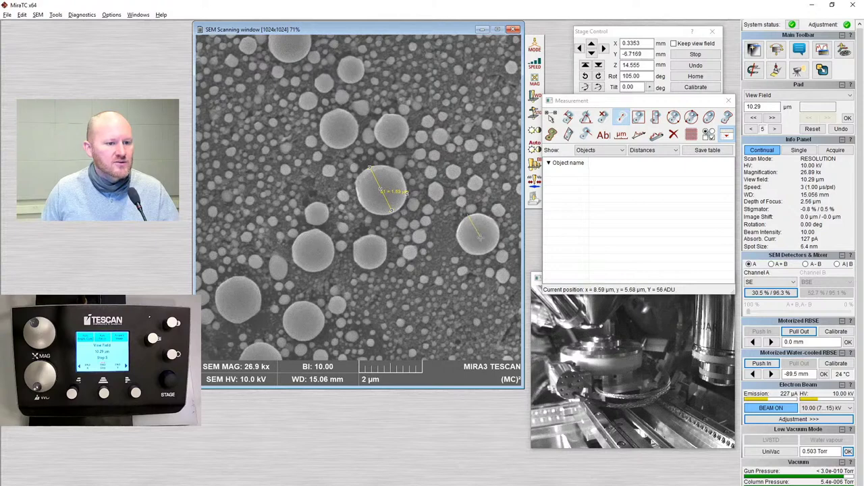
{"action": "left_click_drag", "start_coordinate": [487, 252], "coordinate": [488, 253]}
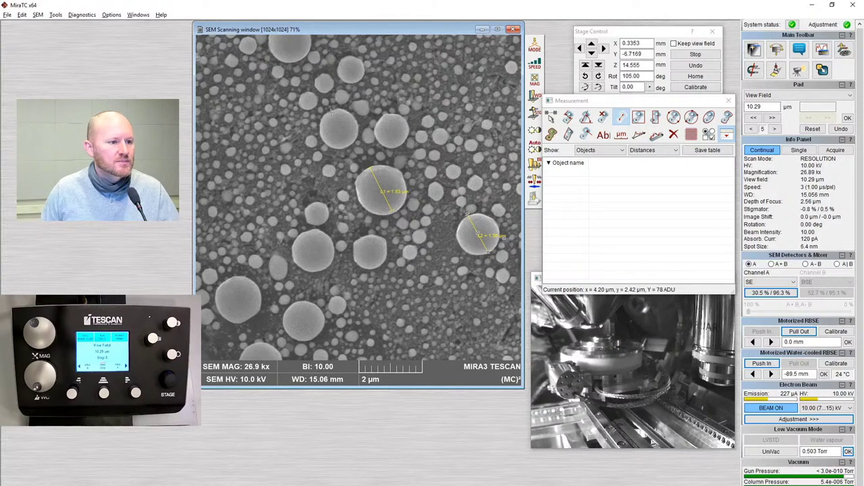
{"action": "left_click", "coordinate": [673, 118]}
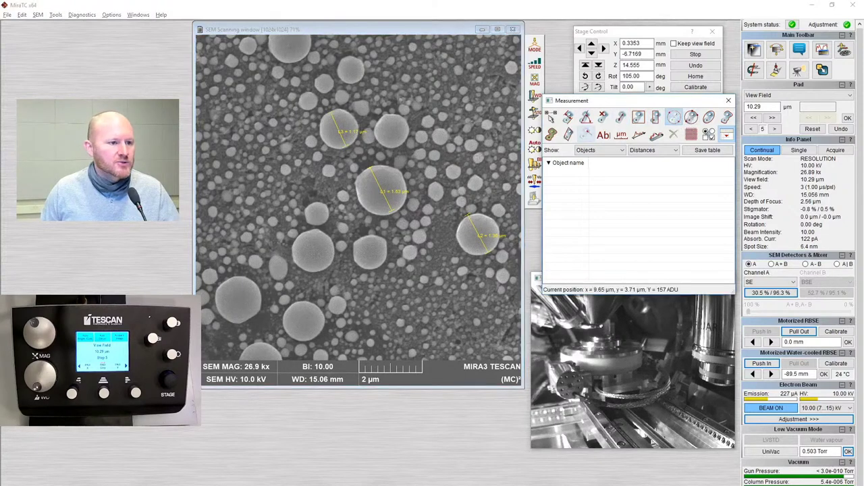
{"action": "left_click_drag", "start_coordinate": [398, 134], "coordinate": [414, 145]}
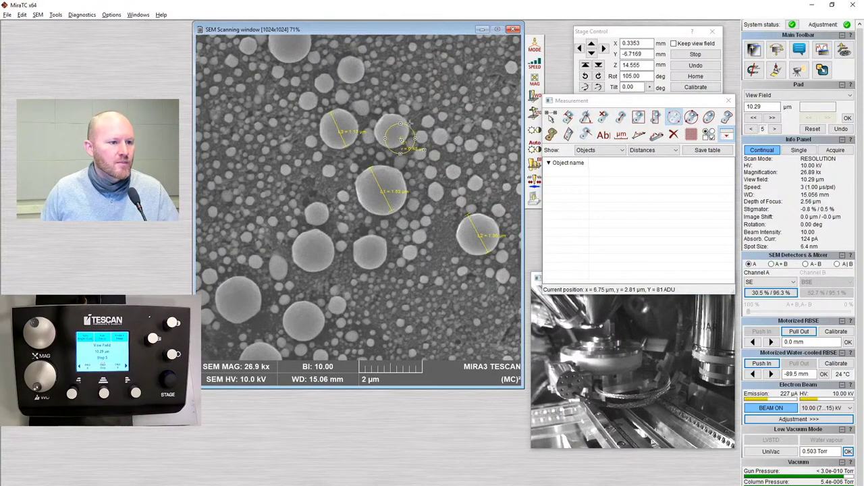
{"action": "key", "text": "Escape"}
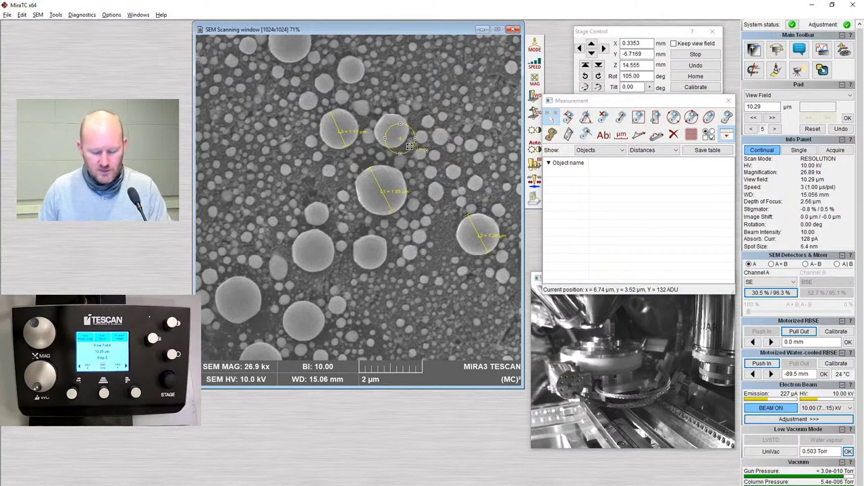
{"action": "key", "text": "Delete"}
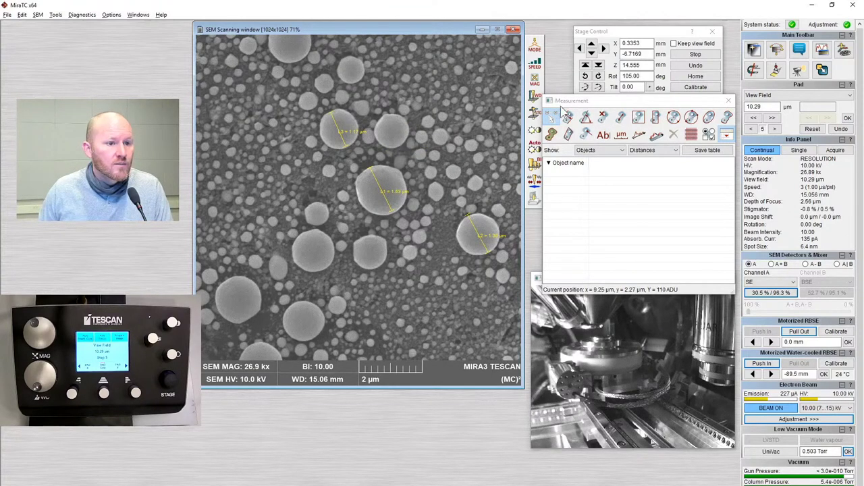
Fit a circle measurement around the sphere just above the central one, and delete all measurements from the live image
{"action": "left_click", "coordinate": [673, 118]}
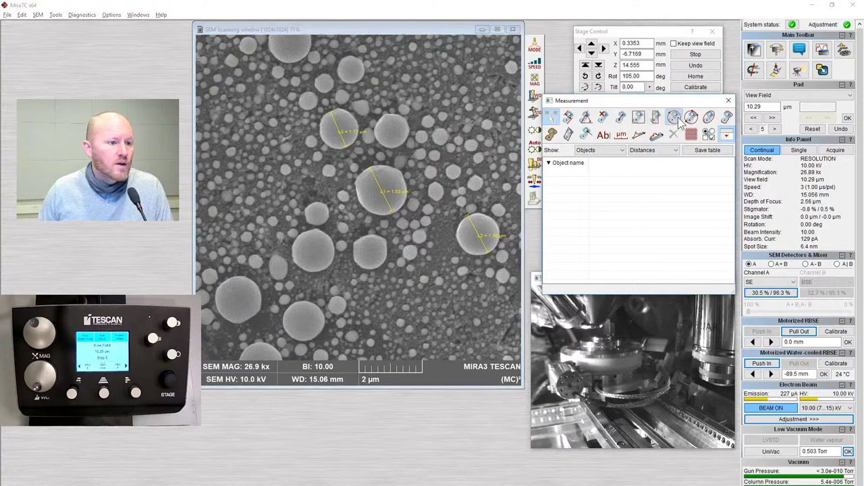
{"action": "left_click_drag", "start_coordinate": [382, 116], "coordinate": [401, 143]}
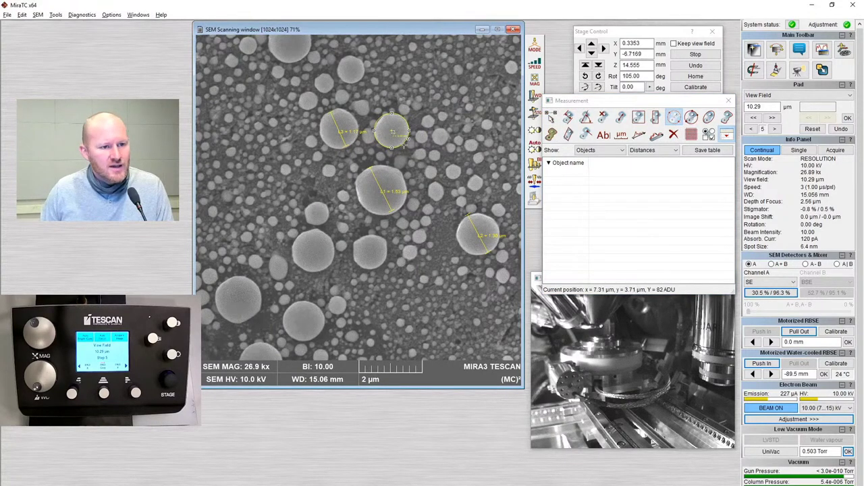
{"action": "key", "text": "Delete"}
{"action": "key", "text": "Delete"}
{"action": "key", "text": "Delete"}
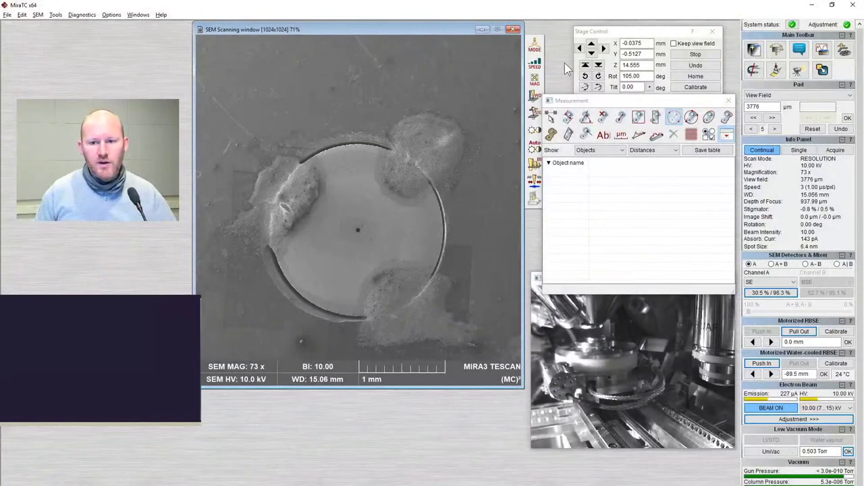
Set detector channel A to BSE and move the stage to bring the whole circular standard back into view
{"action": "left_click", "coordinate": [770, 282]}
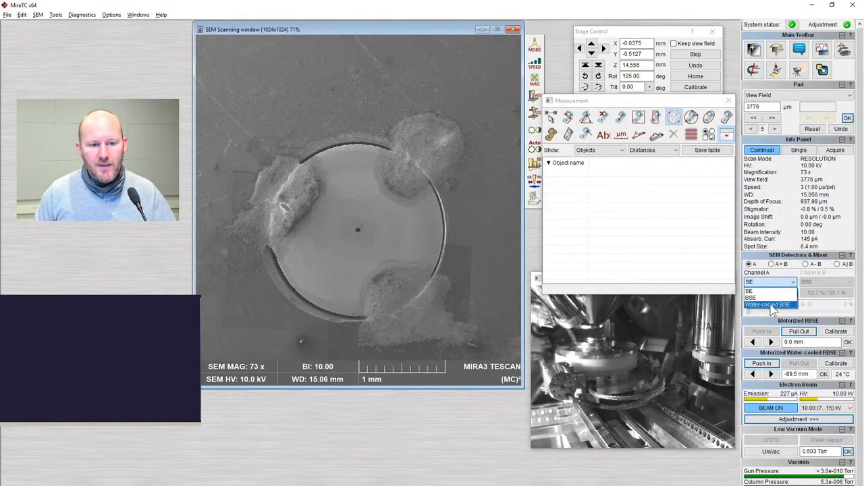
{"action": "left_click", "coordinate": [770, 298]}
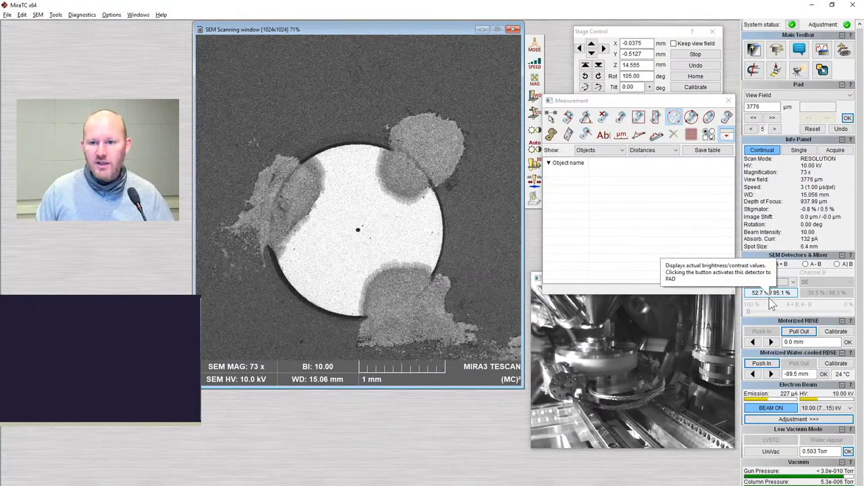
{"action": "double_click", "coordinate": [465, 215]}
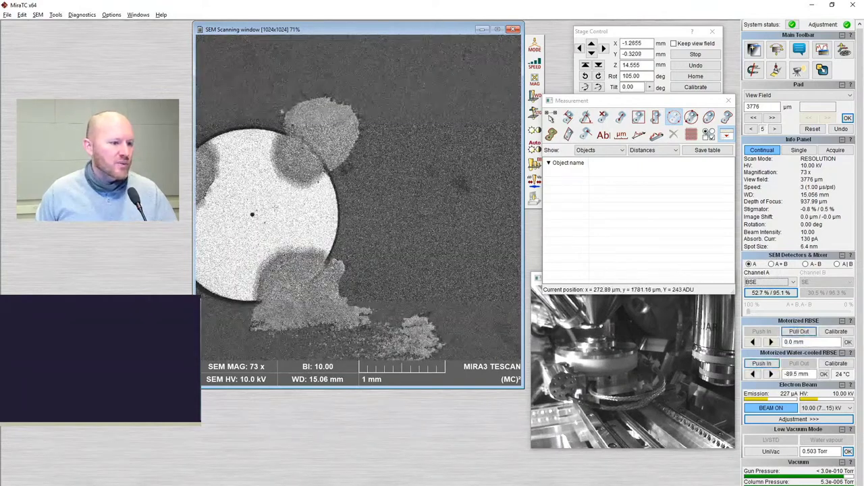
{"action": "double_click", "coordinate": [277, 217]}
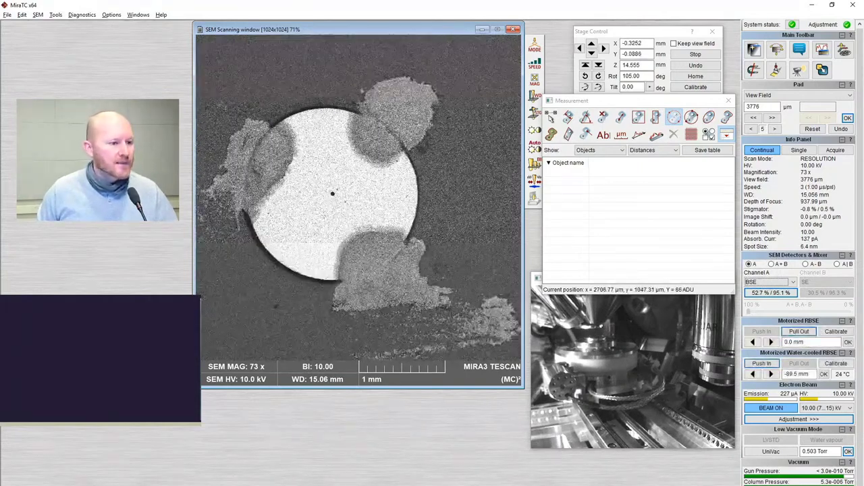
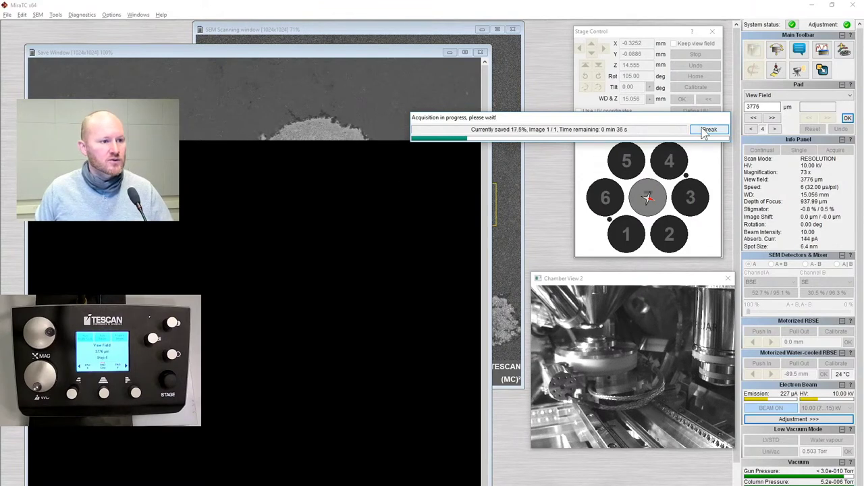
Save the acquired BSE image in the Training folder as BSD1 at 16 bits per sample, and close it
{"action": "left_click_drag", "start_coordinate": [390, 58], "coordinate": [486, 49]}
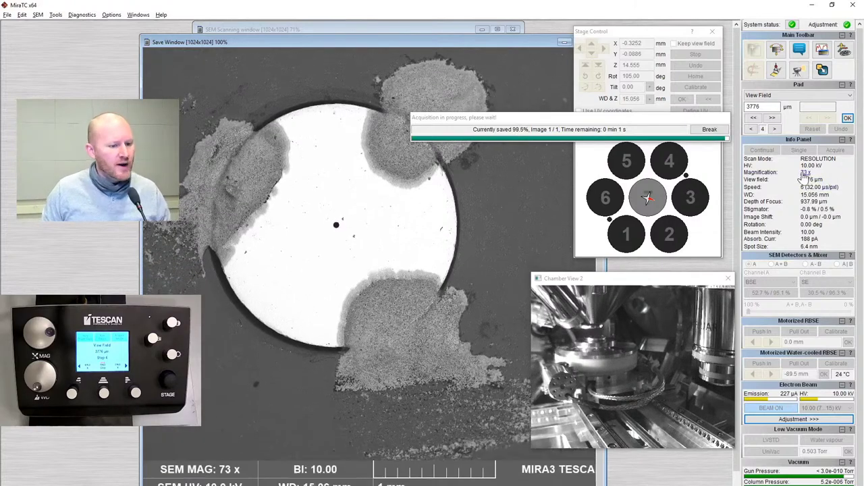
{"action": "left_click", "coordinate": [560, 368]}
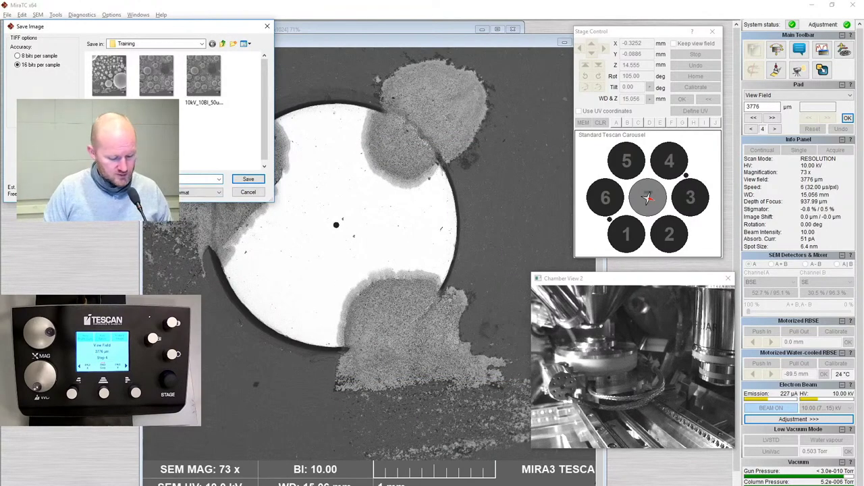
{"action": "key", "text": "Return"}
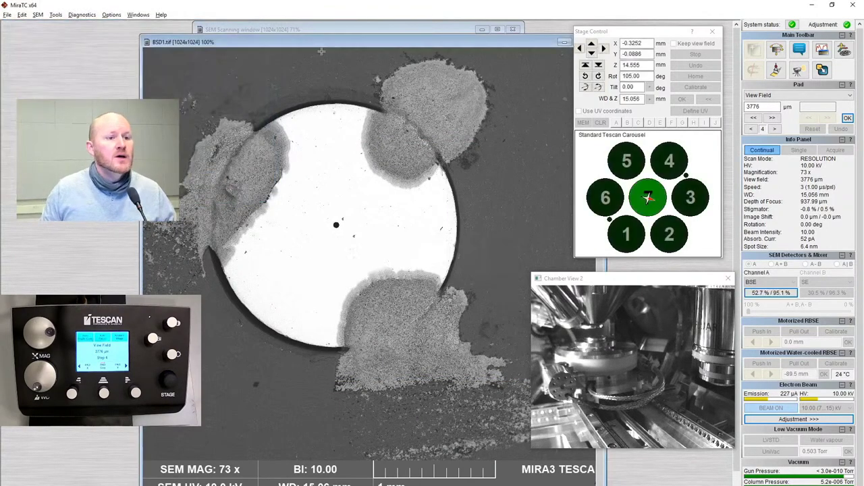
{"action": "key", "text": "ctrl+F4"}
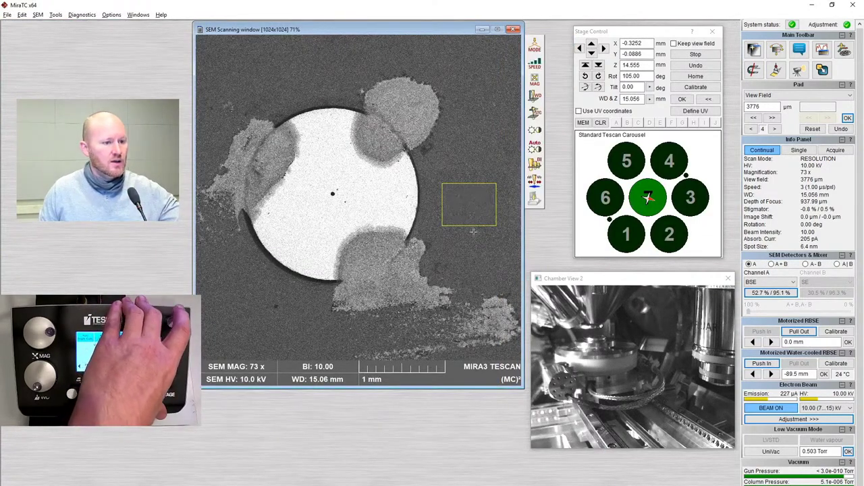
Adjust the BSE signal to 50.5 % / 96.0 % and save a new image of the recentred standard in the Training folder
{"action": "key", "text": "plus"}
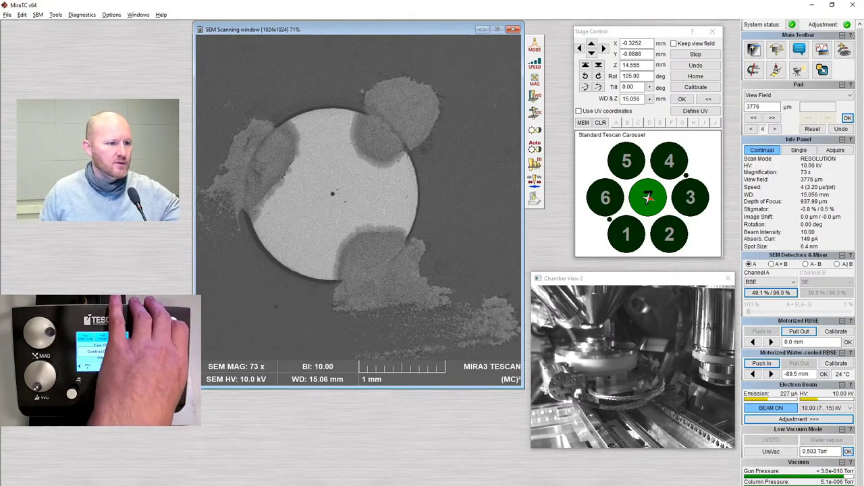
{"action": "left_click", "coordinate": [336, 197]}
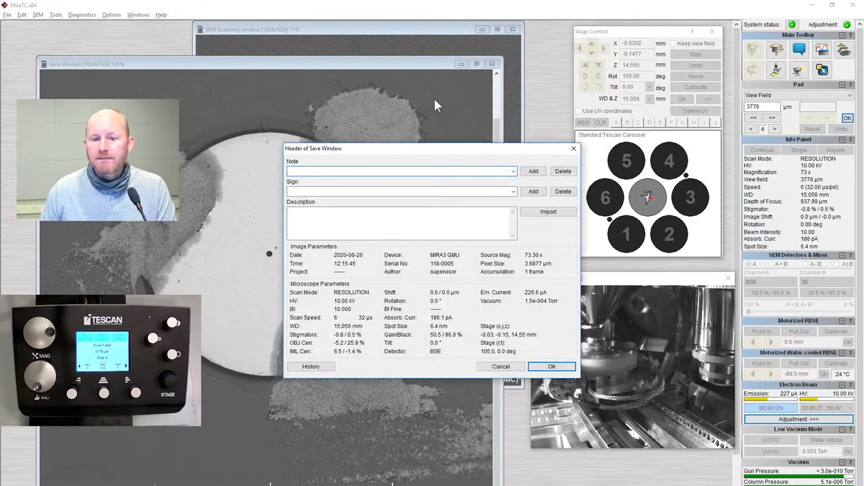
{"action": "left_click", "coordinate": [552, 366]}
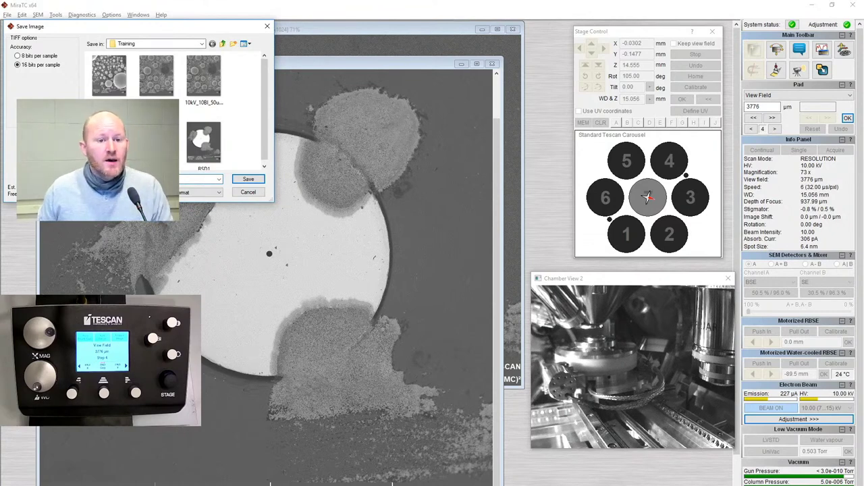
{"action": "left_click", "coordinate": [249, 180]}
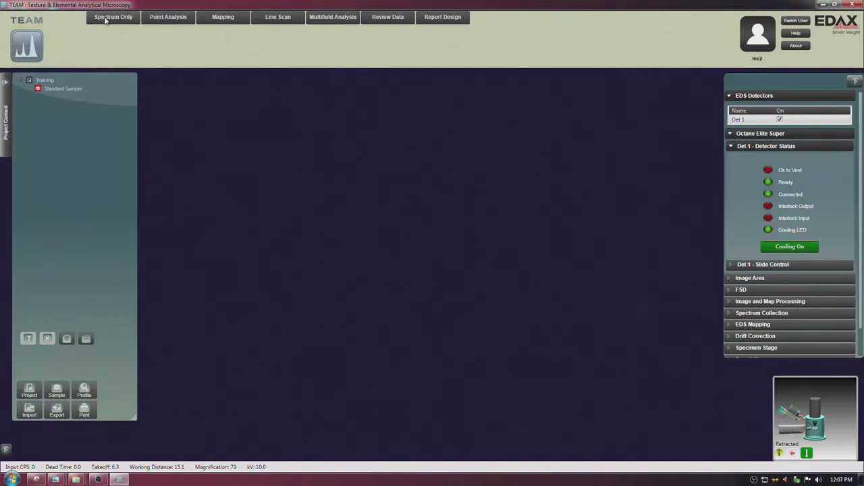
Switch to TEAM and start collecting a spectrum in Spectrum Only mode
{"action": "left_click", "coordinate": [113, 16]}
{"action": "left_click", "coordinate": [118, 35]}
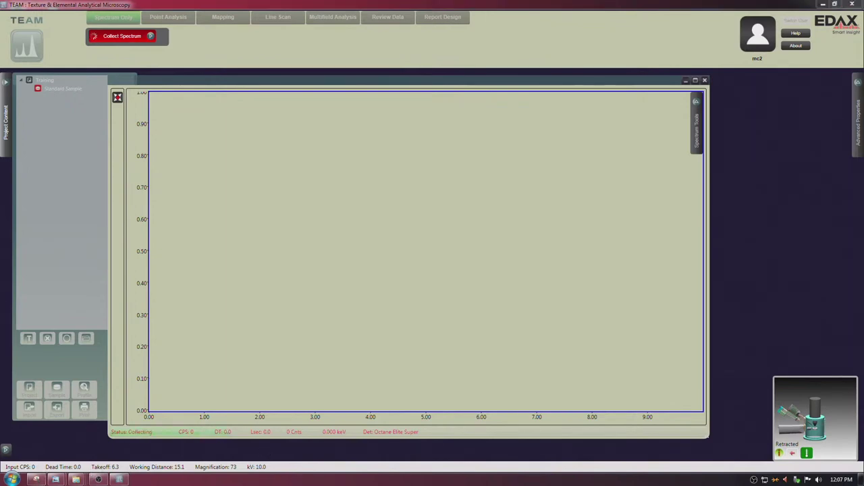
{"action": "mouse_move", "coordinate": [116, 38]}
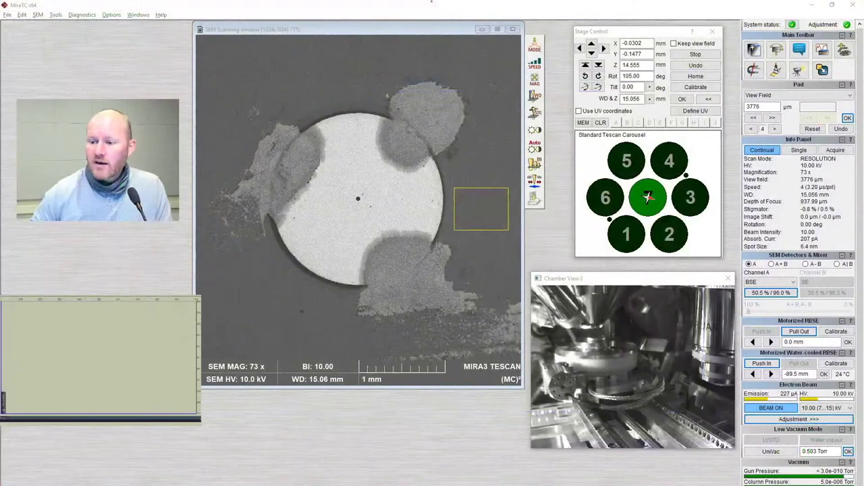
Return to MiraTC and turn off the IR LED of the chamber camera
{"action": "left_click", "coordinate": [425, 75]}
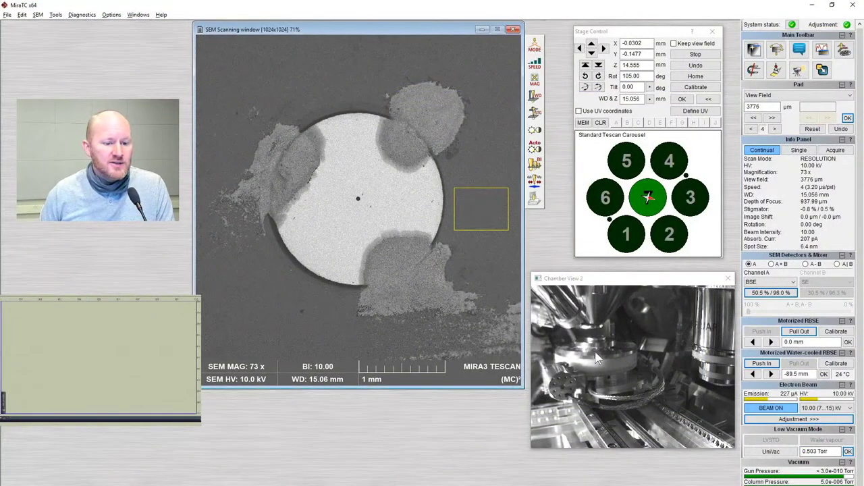
{"action": "right_click", "coordinate": [639, 345]}
{"action": "right_click", "coordinate": [633, 316]}
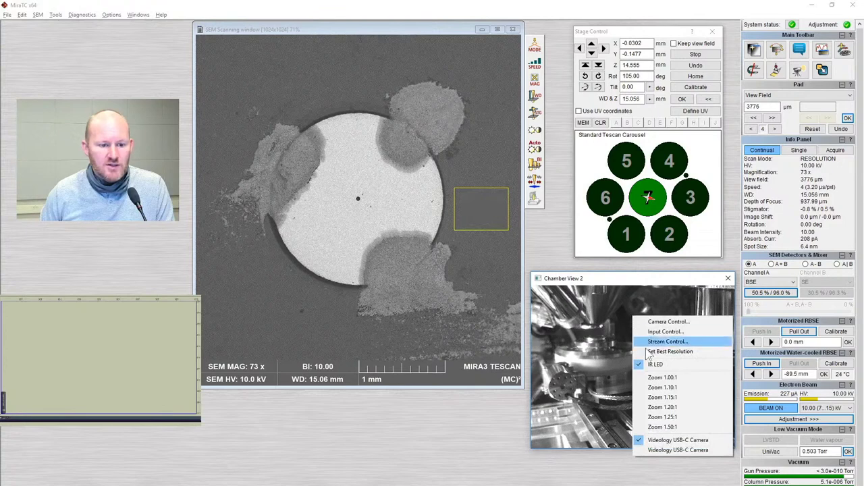
{"action": "left_click", "coordinate": [665, 363]}
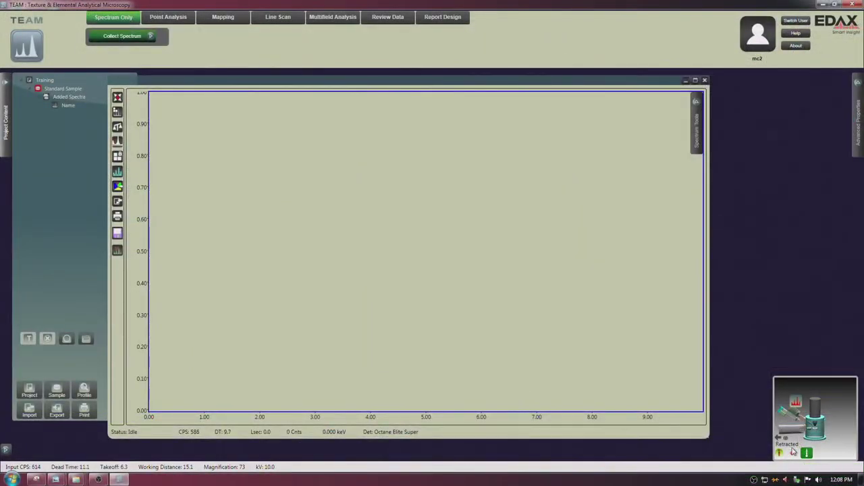
Switch to TEAM and move the EDS detector into the chamber with its slide control
{"action": "left_click", "coordinate": [794, 455]}
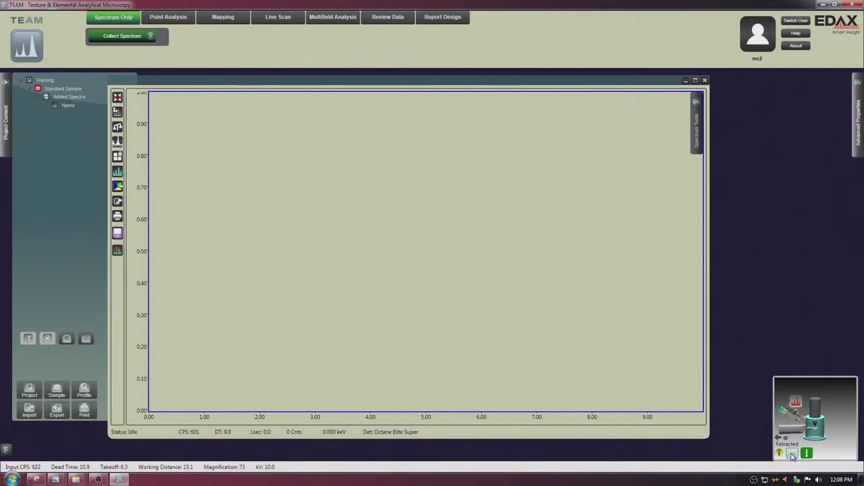
{"action": "left_click", "coordinate": [780, 254]}
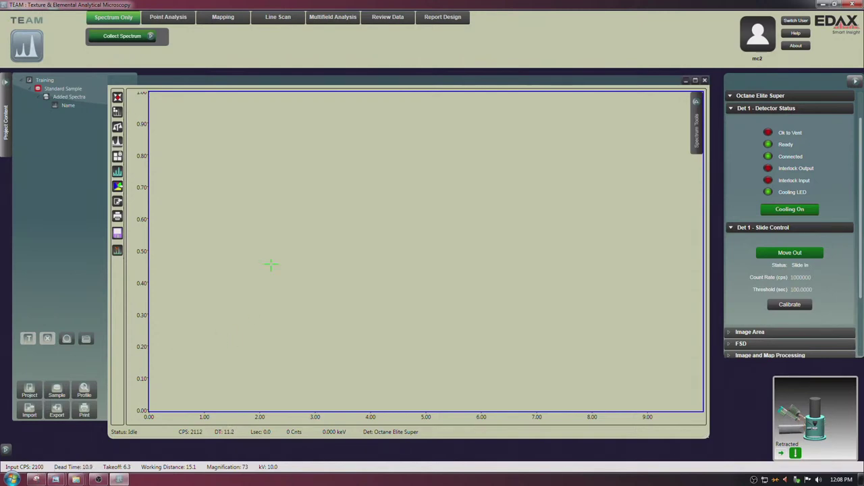
Collect a new spectrum and rescale its plot to show energies from 0 to beyond 13.5 keV
{"action": "left_click", "coordinate": [147, 37]}
{"action": "left_click", "coordinate": [122, 38]}
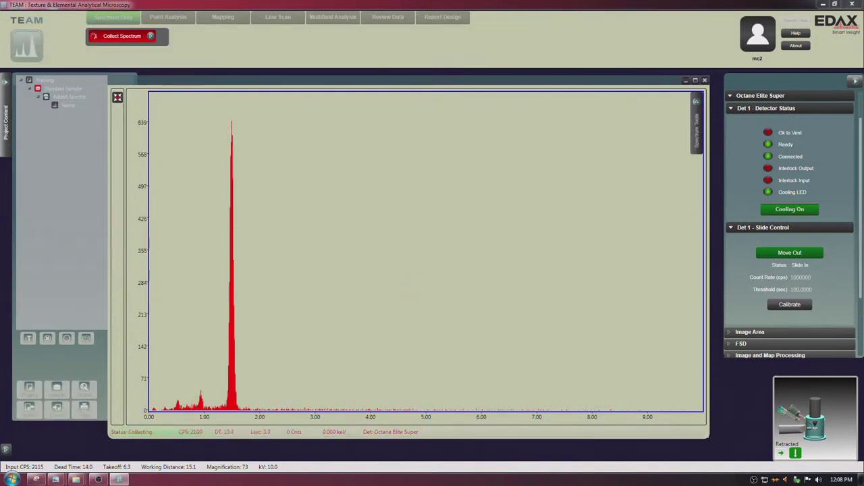
{"action": "left_click_drag", "start_coordinate": [635, 371], "coordinate": [543, 382]}
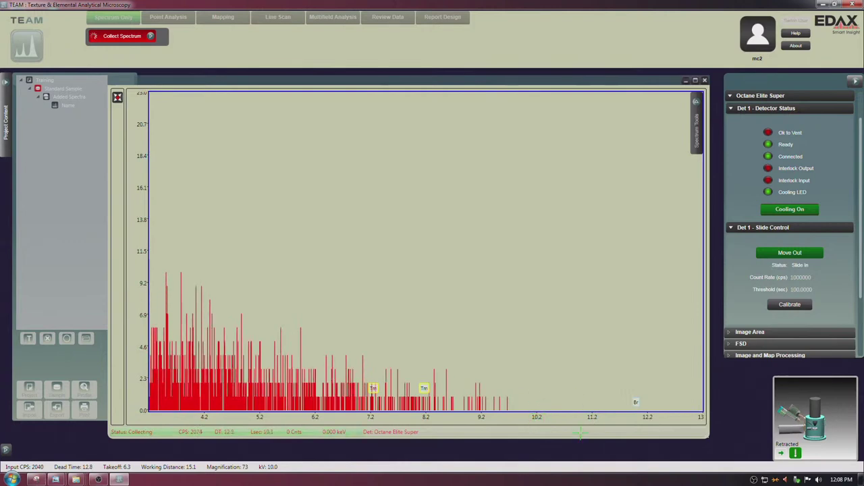
{"action": "left_click", "coordinate": [119, 101]}
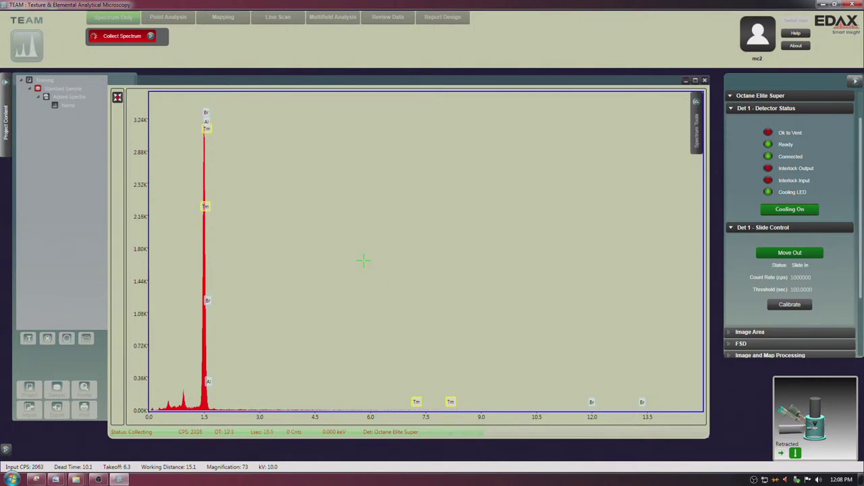
Zoom the spectrum to about 0–8 keV and deselect Br and Tm among the possible EDS elements
{"action": "left_click_drag", "start_coordinate": [302, 241], "coordinate": [435, 255]}
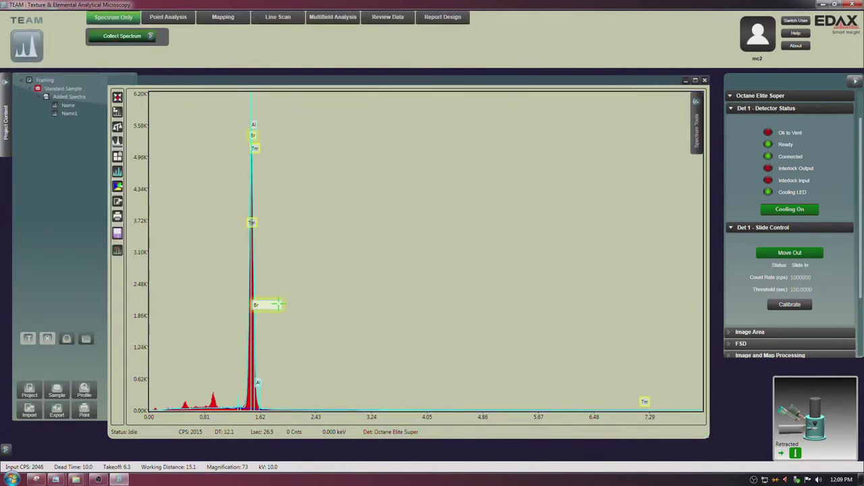
{"action": "left_click", "coordinate": [276, 135]}
{"action": "left_click", "coordinate": [118, 156]}
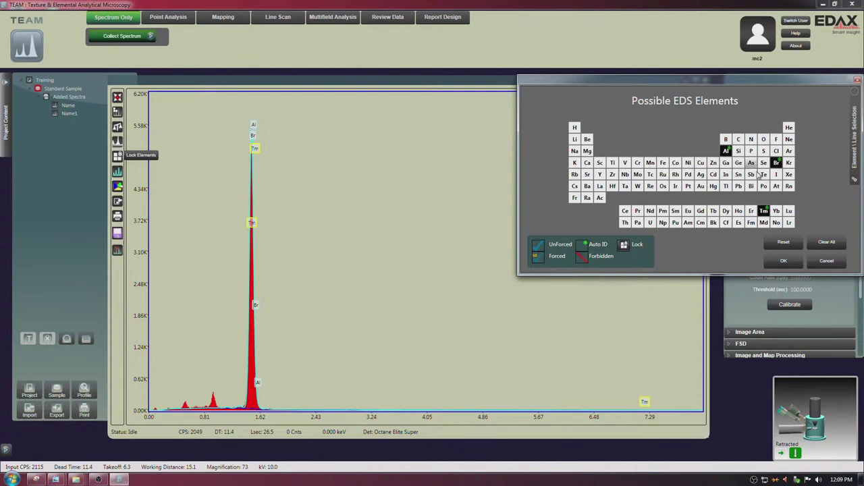
{"action": "left_click", "coordinate": [777, 163]}
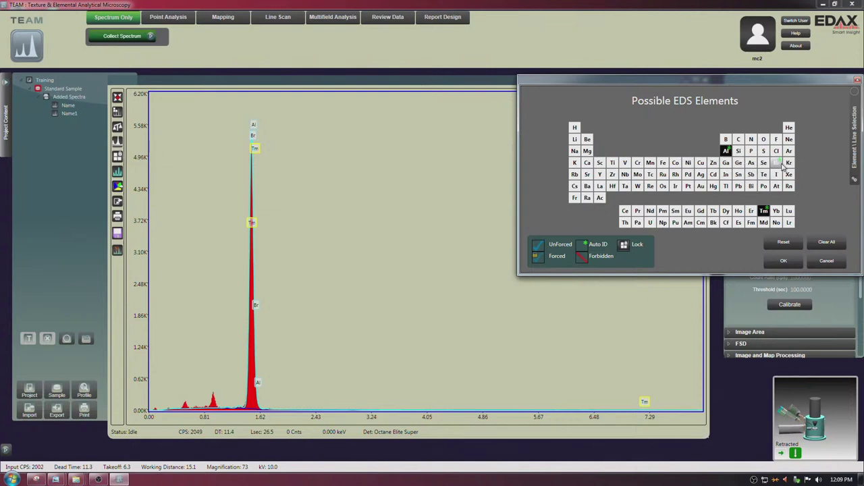
{"action": "left_click", "coordinate": [763, 210]}
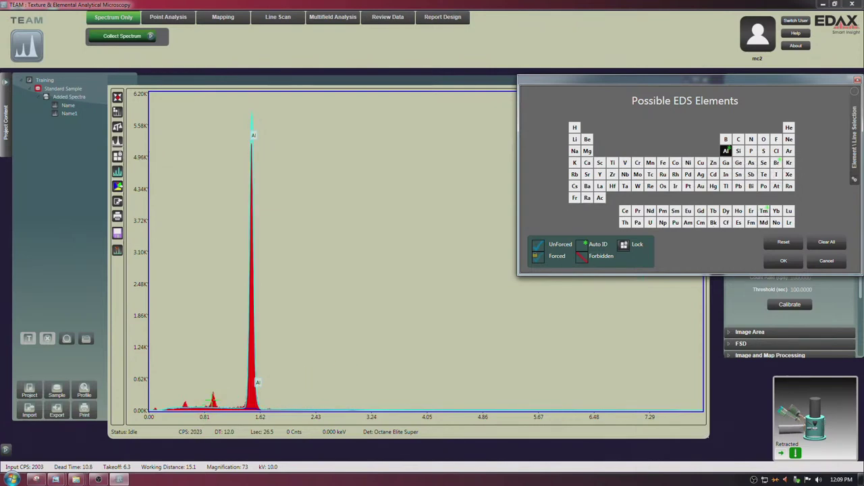
Assign Cu to the unlabeled 0.93 keV peak and inspect the spectrum around the higher-energy Cu lines near 8 keV
{"action": "mouse_move", "coordinate": [215, 387]}
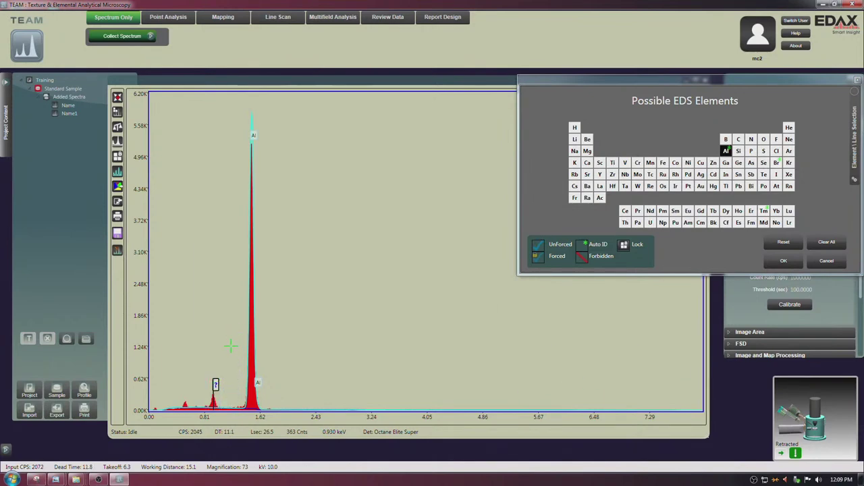
{"action": "left_click", "coordinate": [230, 338]}
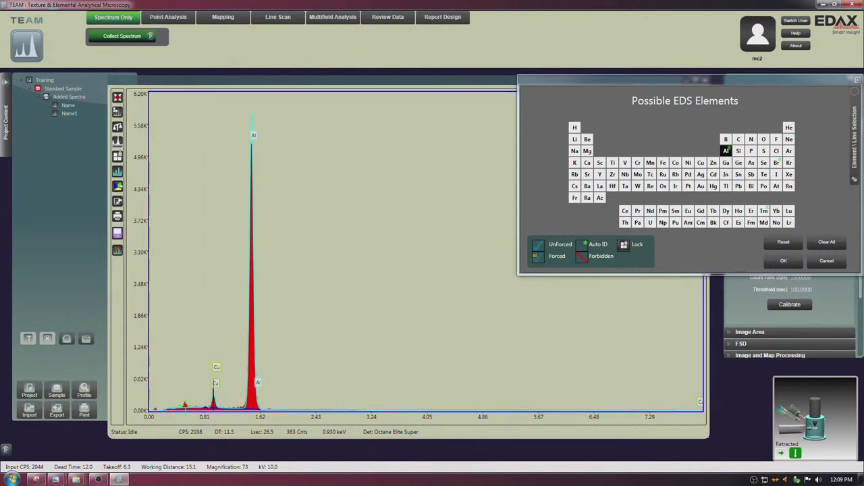
{"action": "left_click_drag", "start_coordinate": [475, 310], "coordinate": [380, 302]}
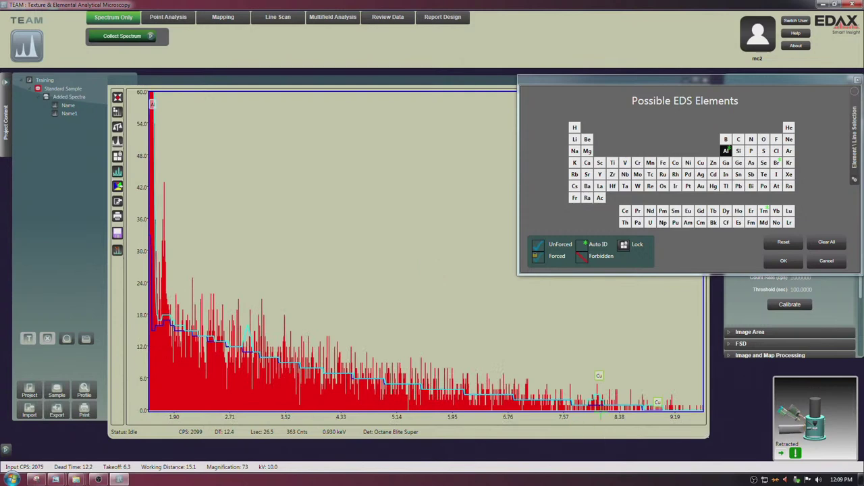
{"action": "left_click_drag", "start_coordinate": [417, 224], "coordinate": [439, 283]}
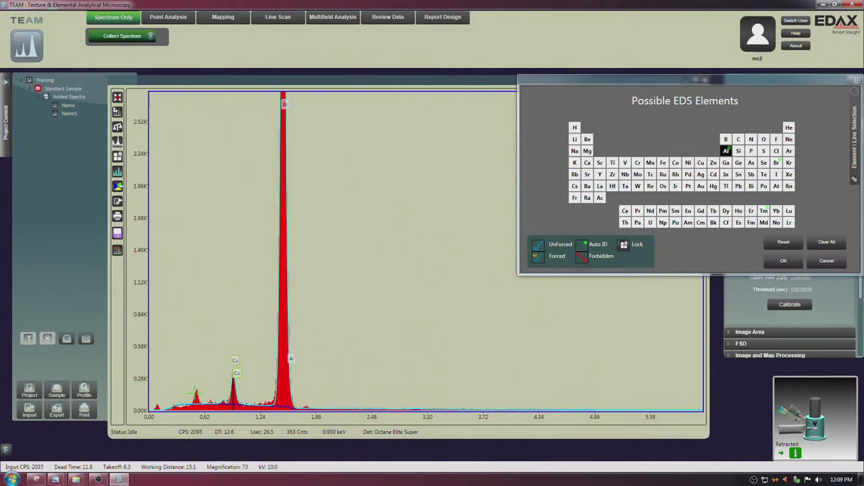
Assign O to the small peak near 0.5 keV, mark the peak at 0.09 keV, and accept the element selection
{"action": "left_click", "coordinate": [219, 349]}
{"action": "left_click", "coordinate": [158, 398]}
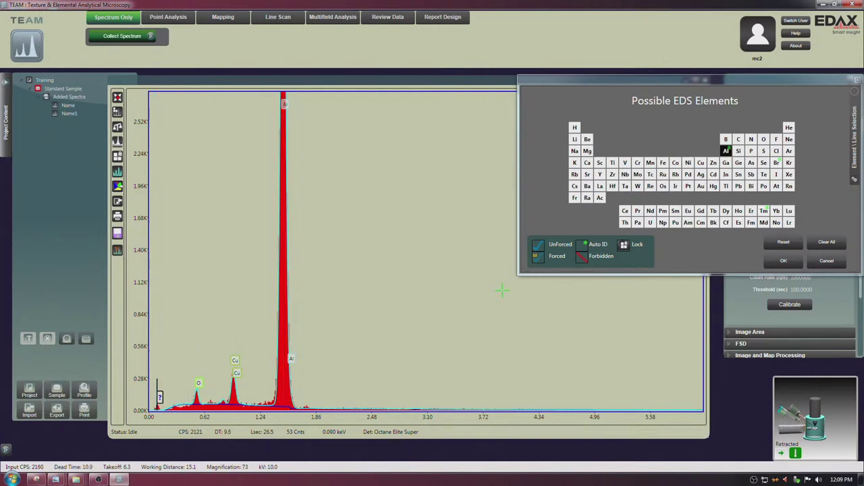
{"action": "left_click", "coordinate": [783, 260]}
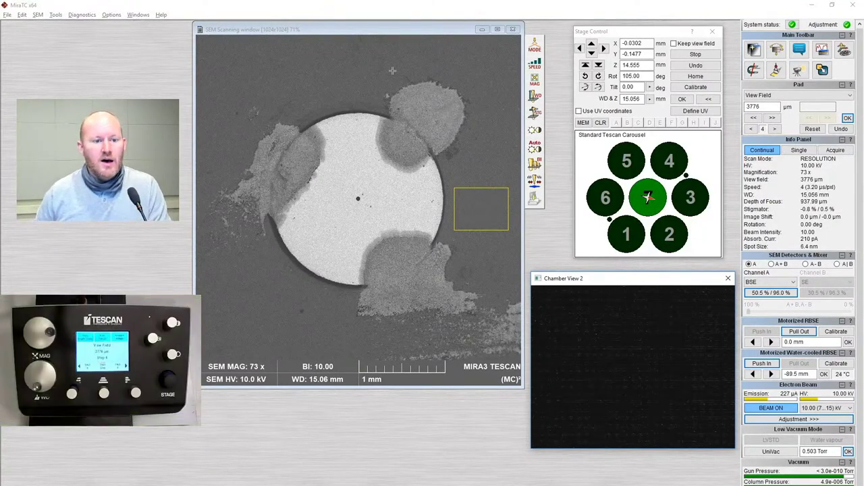
Move the scan box onto the centre of the bright disc in MiraTC and collect a new spectrum in TEAM
{"action": "left_click_drag", "start_coordinate": [482, 203], "coordinate": [358, 198]}
{"action": "left_click", "coordinate": [431, 2]}
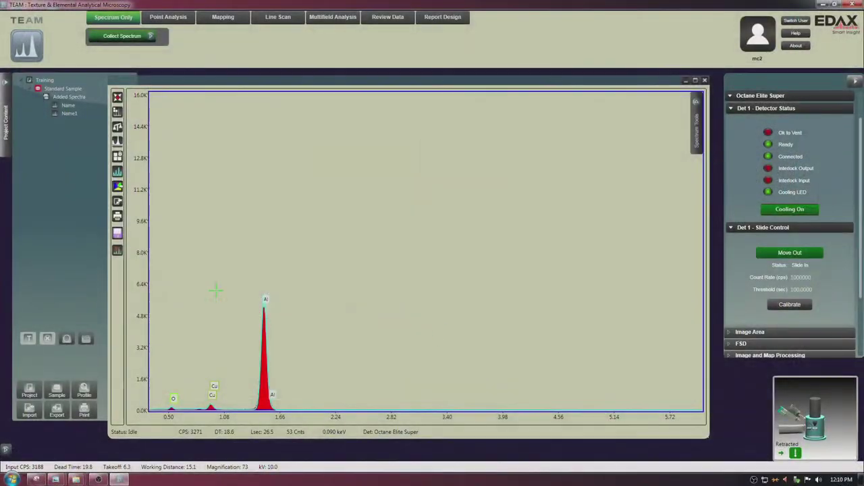
{"action": "left_click", "coordinate": [122, 36]}
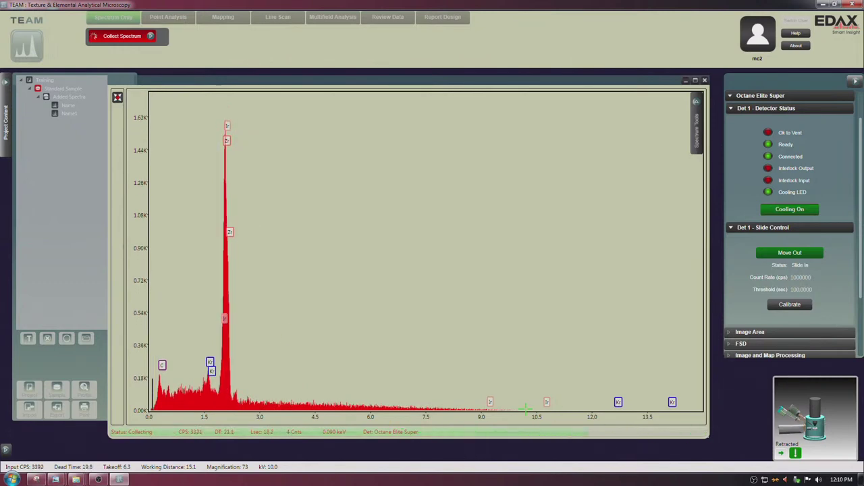
Mark the small 2.33 keV peak, hide the advanced properties, and zoom the spectrum to 0–4.8 keV for inspection
{"action": "left_click", "coordinate": [235, 390]}
{"action": "mouse_move", "coordinate": [253, 400]}
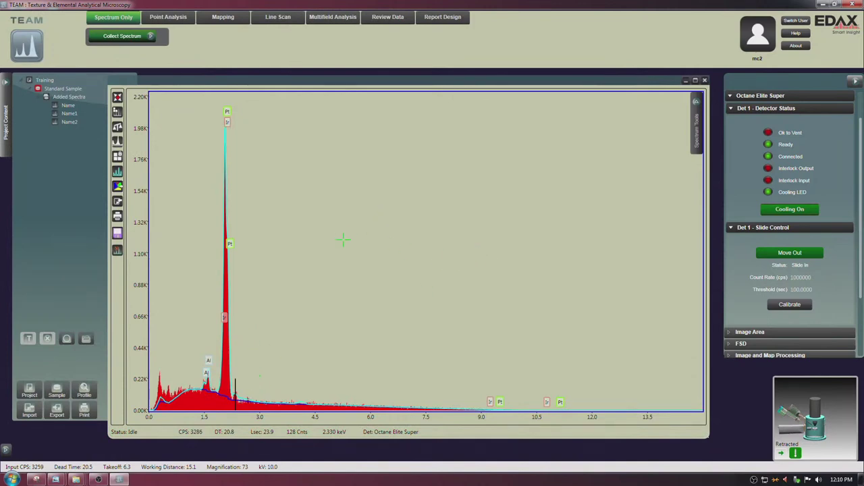
{"action": "scroll", "coordinate": [345, 237], "scroll_direction": "up", "scroll_amount": 3}
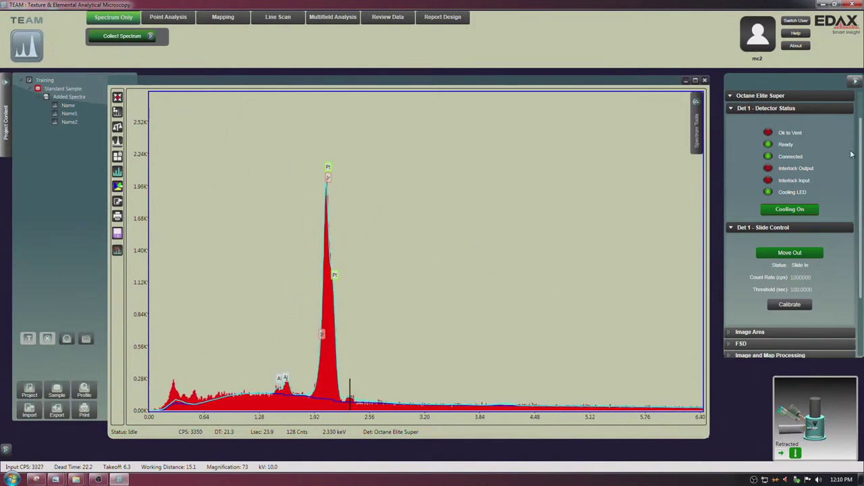
{"action": "scroll", "coordinate": [857, 169], "scroll_direction": "up", "scroll_amount": 1}
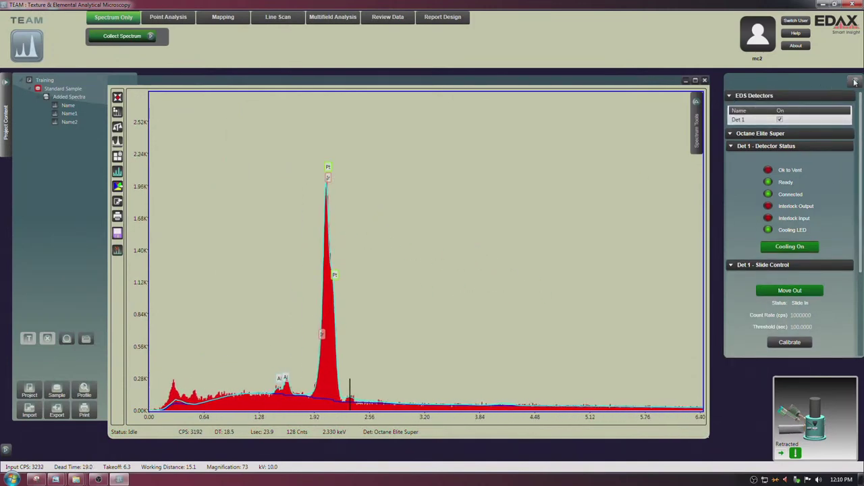
{"action": "left_click", "coordinate": [854, 82]}
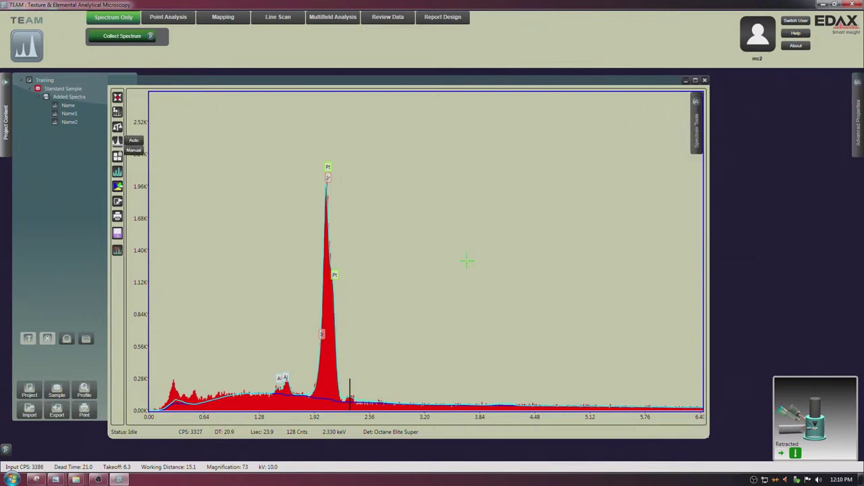
{"action": "scroll", "coordinate": [415, 255], "scroll_direction": "up", "scroll_amount": 1}
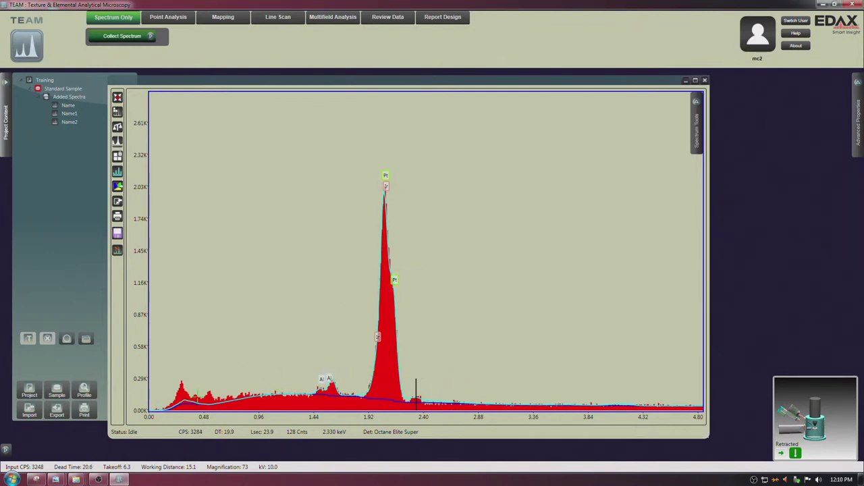
Assign C to the 0.29 keV peak and O to the 0.51 keV peak, and rescale the plot to about 0–7.4 keV
{"action": "left_click", "coordinate": [181, 385]}
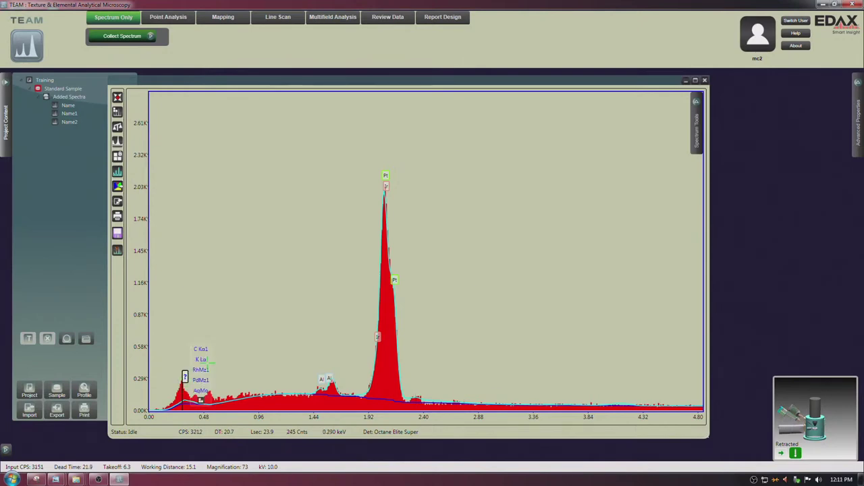
{"action": "left_click_drag", "start_coordinate": [590, 286], "coordinate": [520, 270]}
{"action": "left_click", "coordinate": [165, 381]}
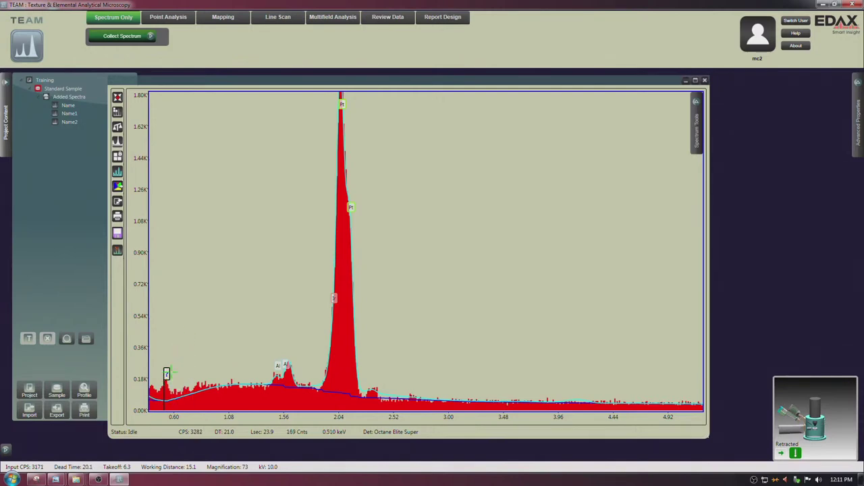
{"action": "left_click", "coordinate": [180, 349]}
{"action": "left_click", "coordinate": [116, 97]}
{"action": "left_click_drag", "start_coordinate": [454, 312], "coordinate": [441, 233]}
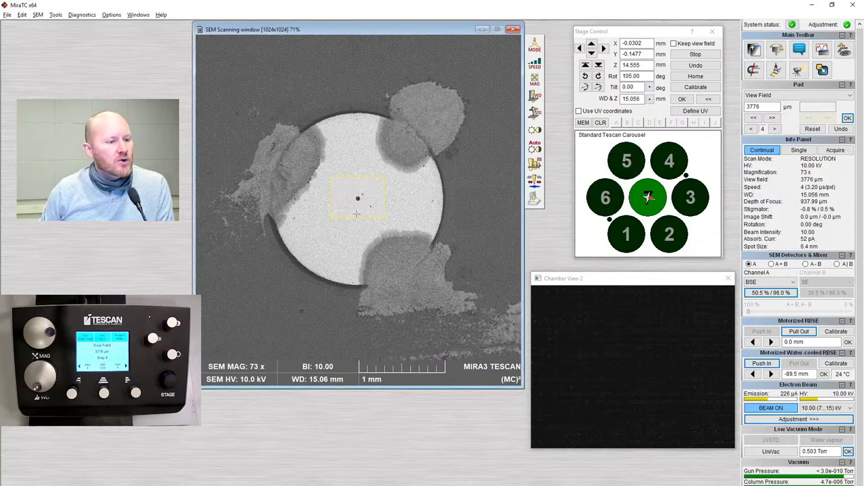
Move the scan box onto the grey deposit at the disc's upper-right edge in MiraTC and collect its spectrum in TEAM
{"action": "left_click_drag", "start_coordinate": [357, 199], "coordinate": [431, 114]}
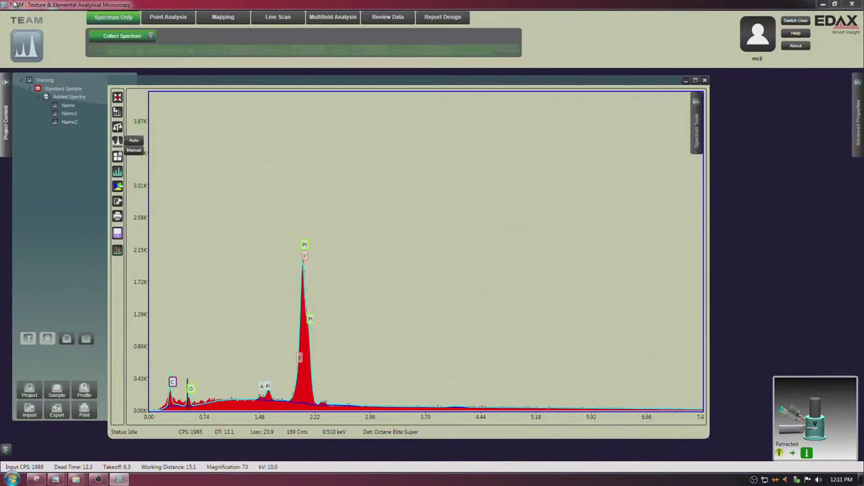
{"action": "left_click", "coordinate": [126, 37]}
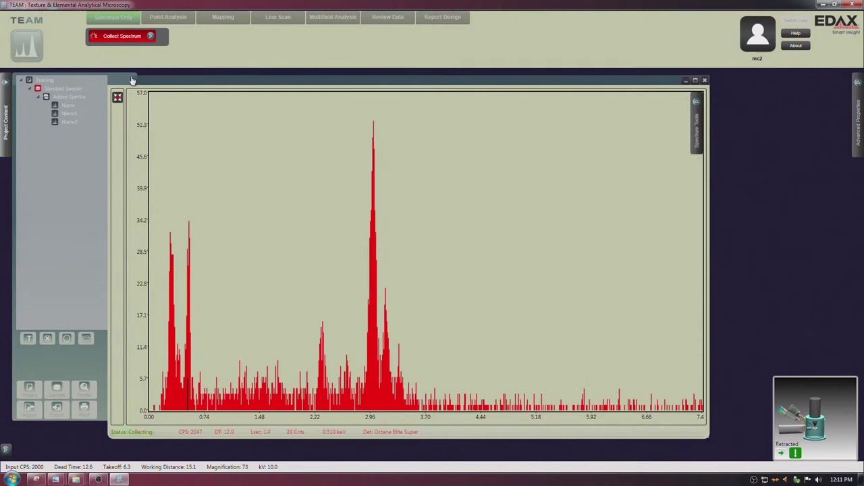
{"action": "scroll", "coordinate": [193, 160], "scroll_direction": "down", "scroll_amount": 1}
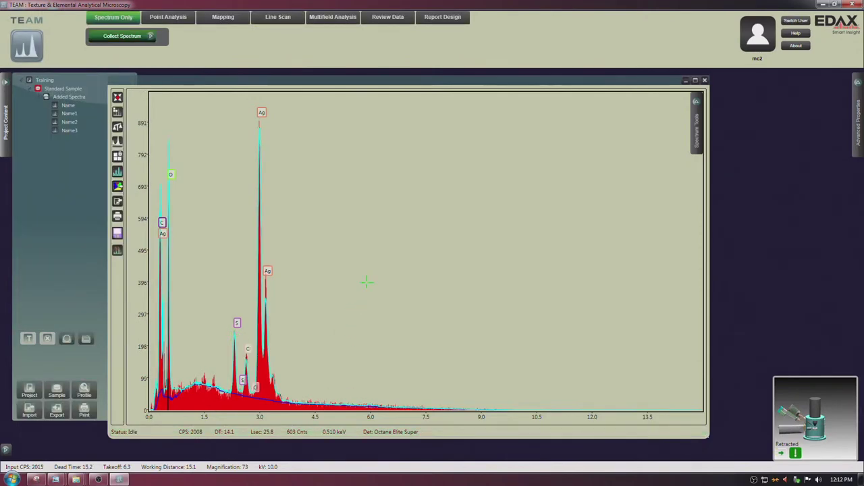
Assign Si to the 1.75 keV peak and Al to the 1.49 keV peak in the enlarged spectrum
{"action": "left_click_drag", "start_coordinate": [518, 256], "coordinate": [578, 247]}
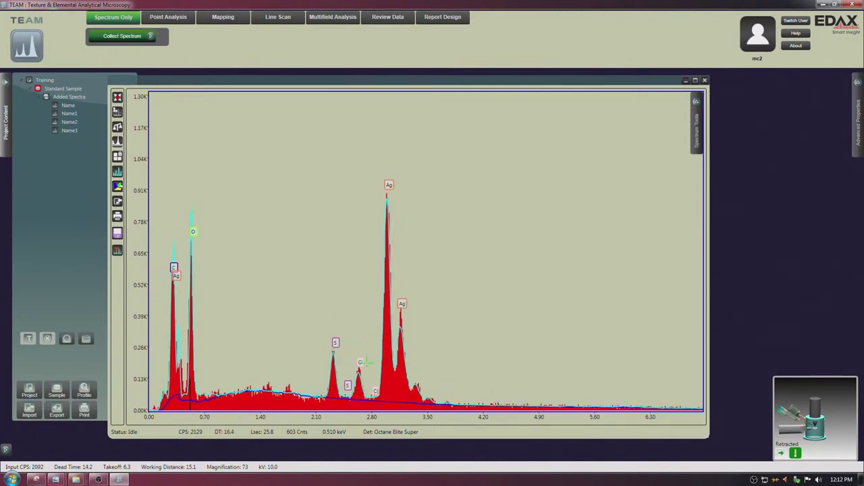
{"action": "left_click", "coordinate": [288, 389]}
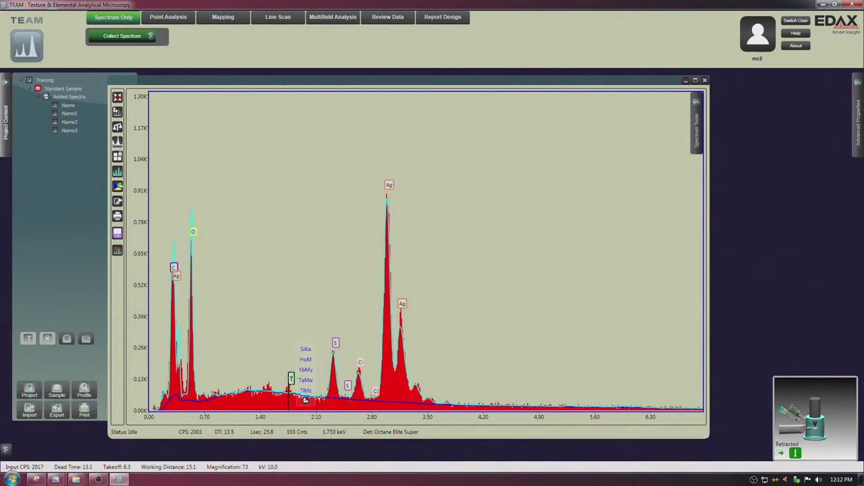
{"action": "left_click", "coordinate": [268, 385]}
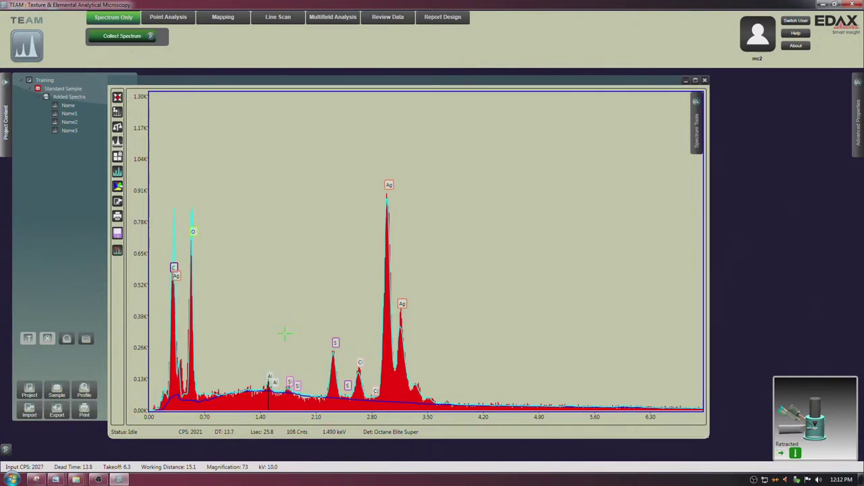
{"action": "scroll", "coordinate": [278, 245], "scroll_direction": "up", "scroll_amount": 3}
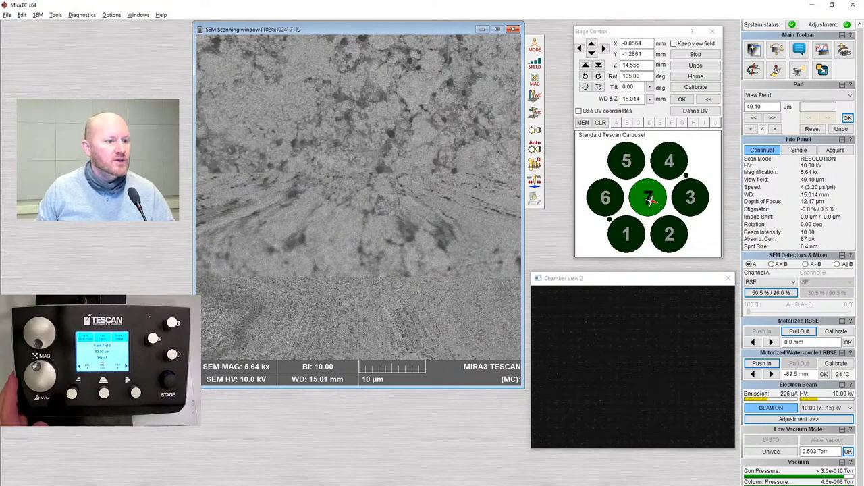
Switch to MiraTC, view the magnified area with the SE detector on channel A, and return the channel to BSE
{"action": "left_click", "coordinate": [770, 282]}
{"action": "left_click", "coordinate": [769, 292]}
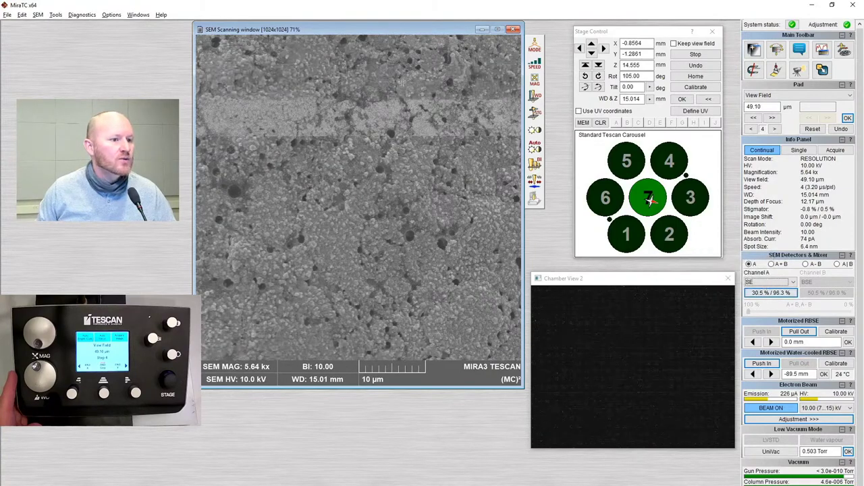
{"action": "left_click", "coordinate": [770, 283]}
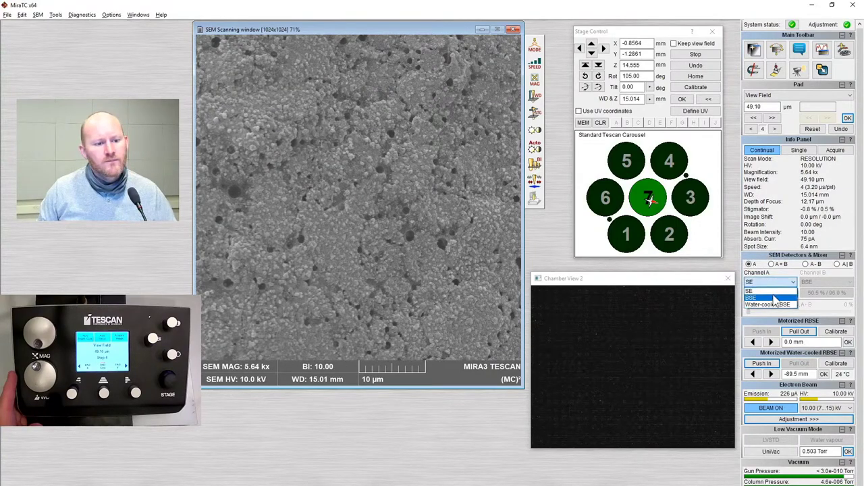
{"action": "left_click", "coordinate": [769, 301]}
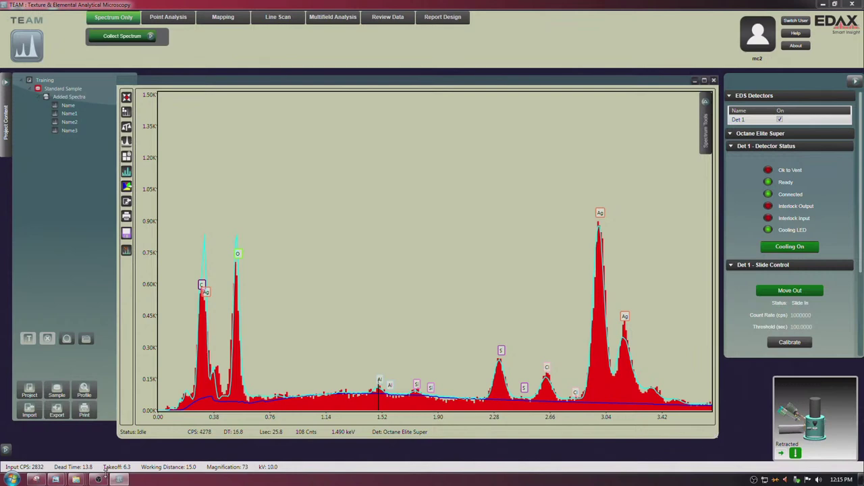
Switch to TEAM, reset the plot to the full energy range, and collect another spectrum
{"action": "mouse_move", "coordinate": [95, 478]}
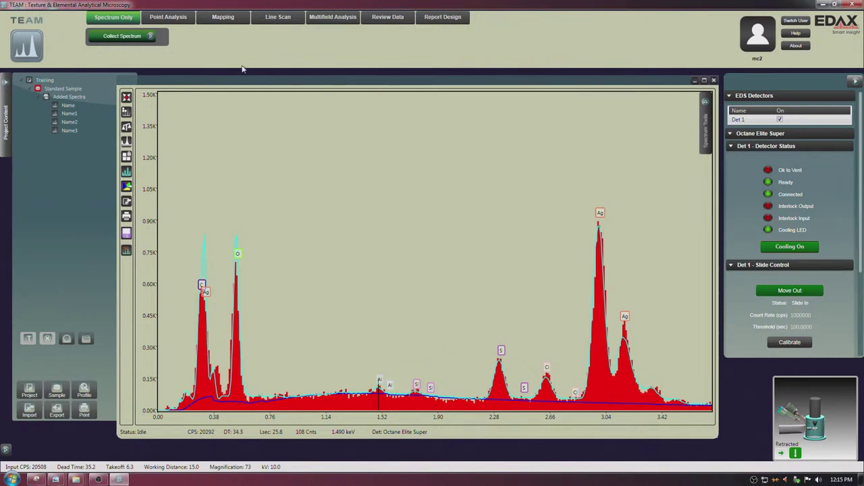
{"action": "left_click", "coordinate": [126, 97]}
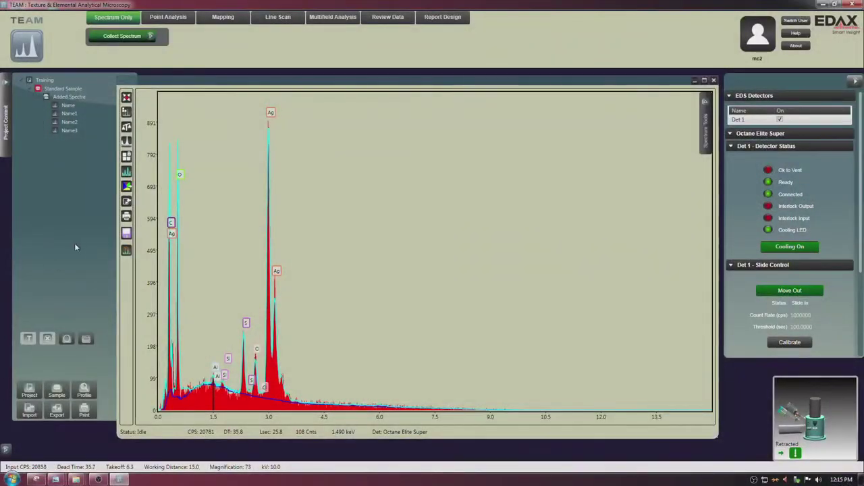
{"action": "left_click", "coordinate": [122, 36]}
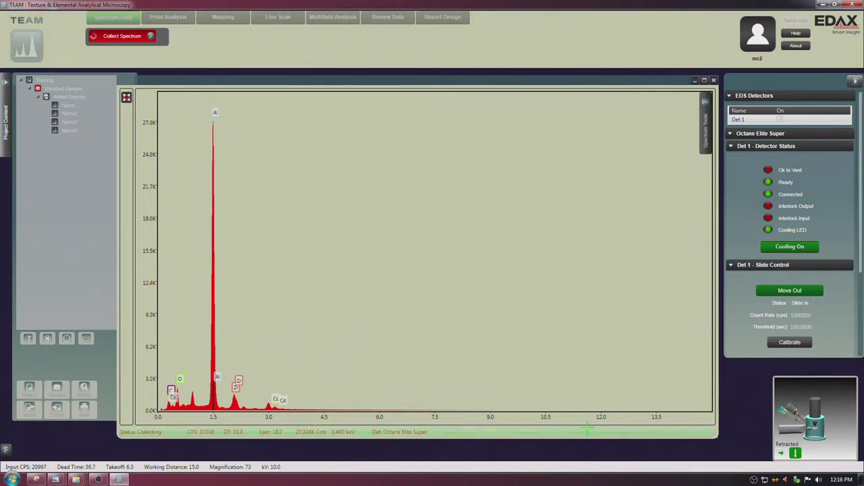
Correct the spectrum's elements: replace Zr with Pt, remove Cd, and label the 0.92 keV peak as Cu
{"action": "left_click_drag", "start_coordinate": [486, 328], "coordinate": [514, 296]}
{"action": "left_click_drag", "start_coordinate": [443, 271], "coordinate": [462, 340]}
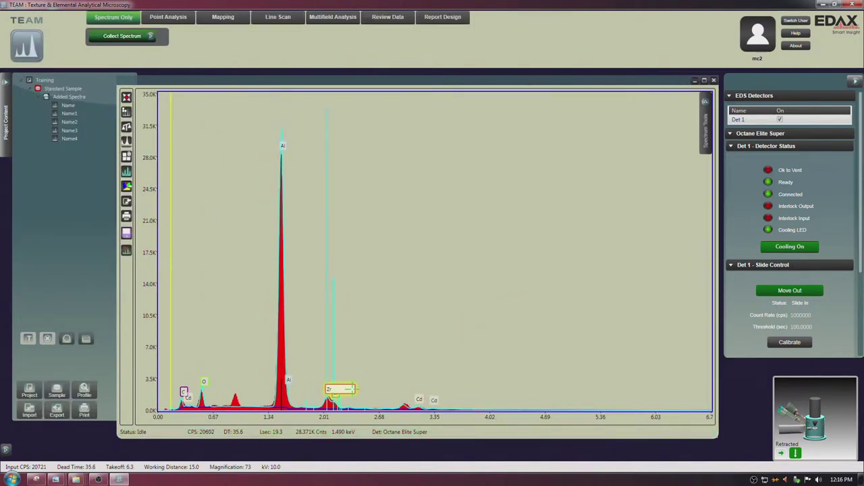
{"action": "left_click", "coordinate": [127, 157]}
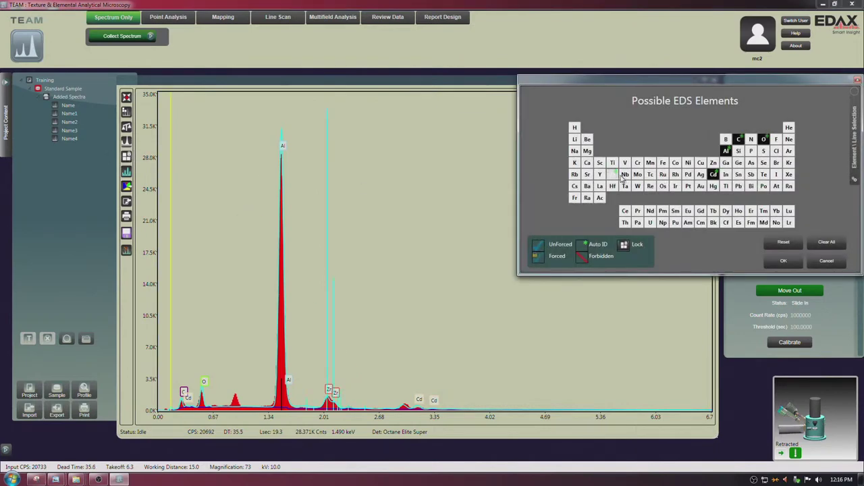
{"action": "left_click", "coordinate": [689, 187]}
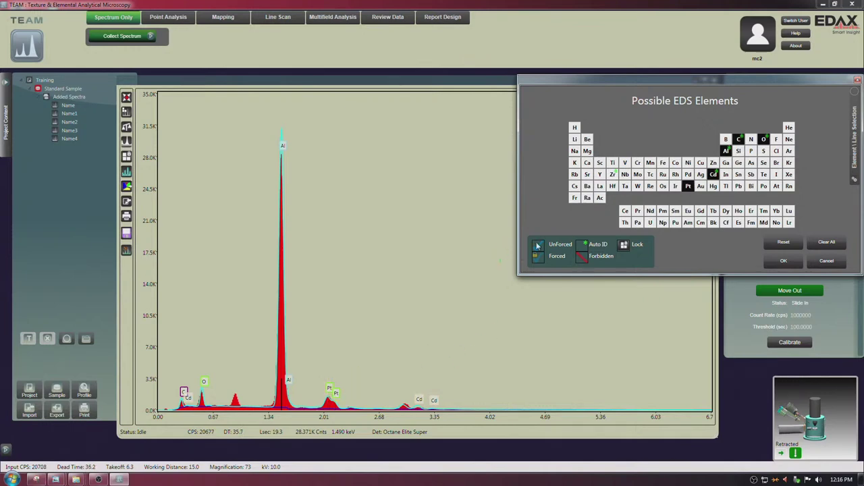
{"action": "left_click", "coordinate": [713, 175]}
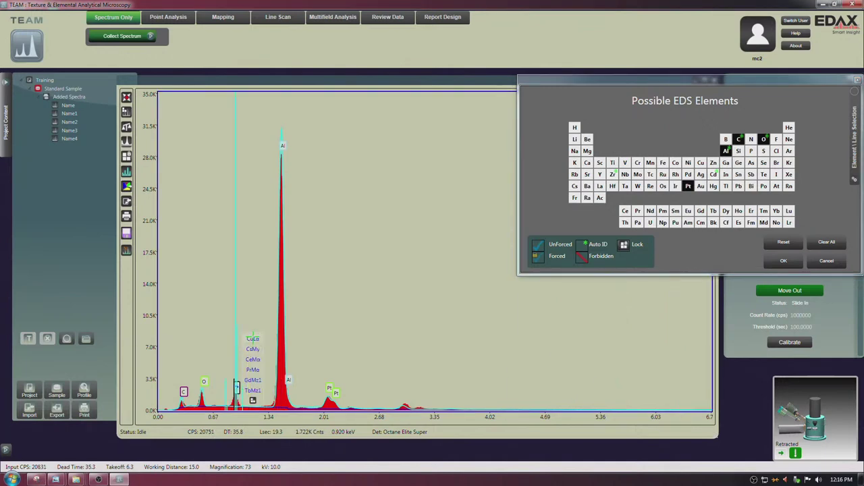
{"action": "left_click", "coordinate": [252, 338]}
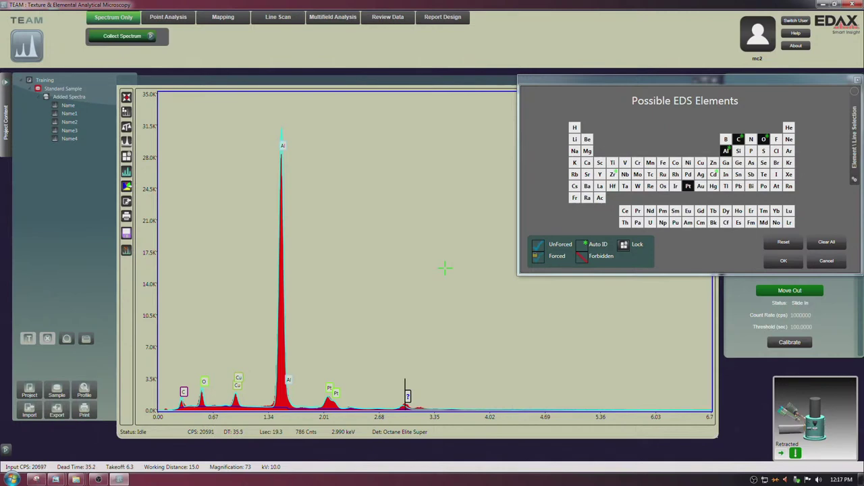
Examine the unlabelled peak near 2.99 keV against the Al peak in the enlarged spectrum, and dismiss the element table
{"action": "left_click", "coordinate": [281, 337]}
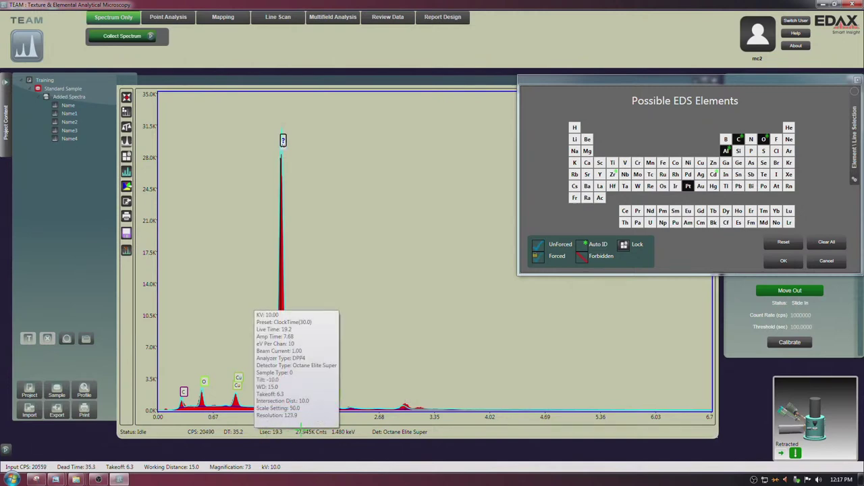
{"action": "mouse_move", "coordinate": [341, 433]}
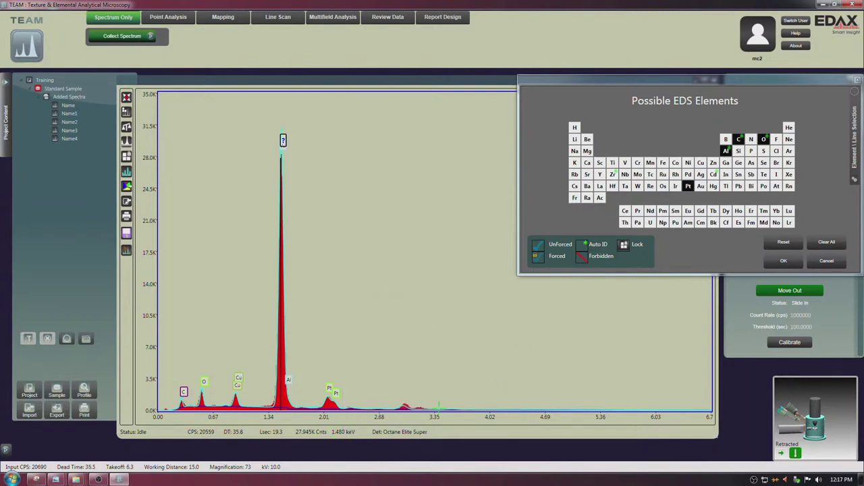
{"action": "left_click", "coordinate": [405, 405]}
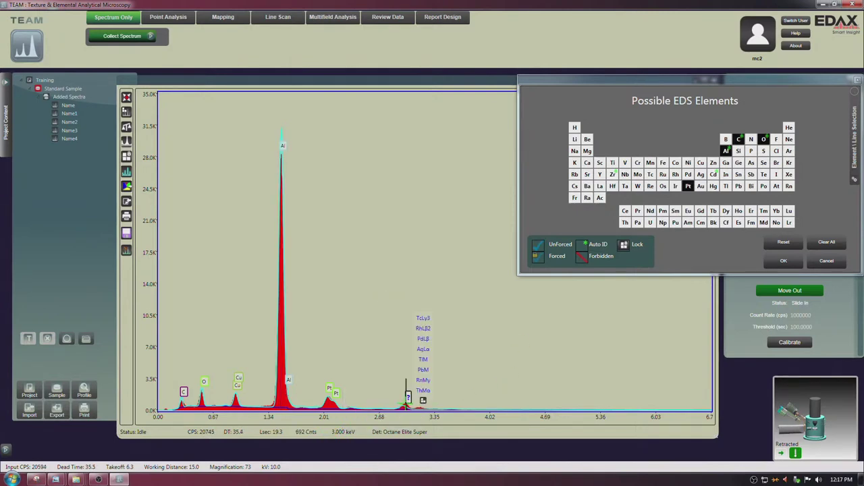
{"action": "left_click", "coordinate": [405, 405]}
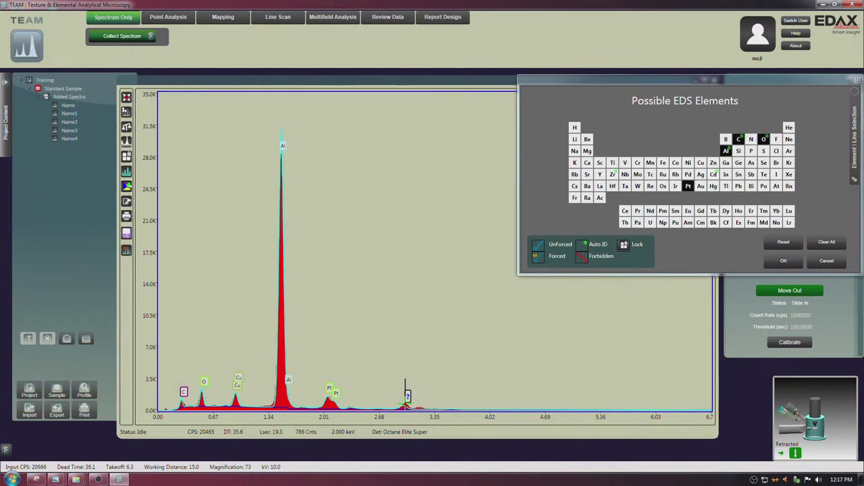
{"action": "left_click", "coordinate": [282, 390]}
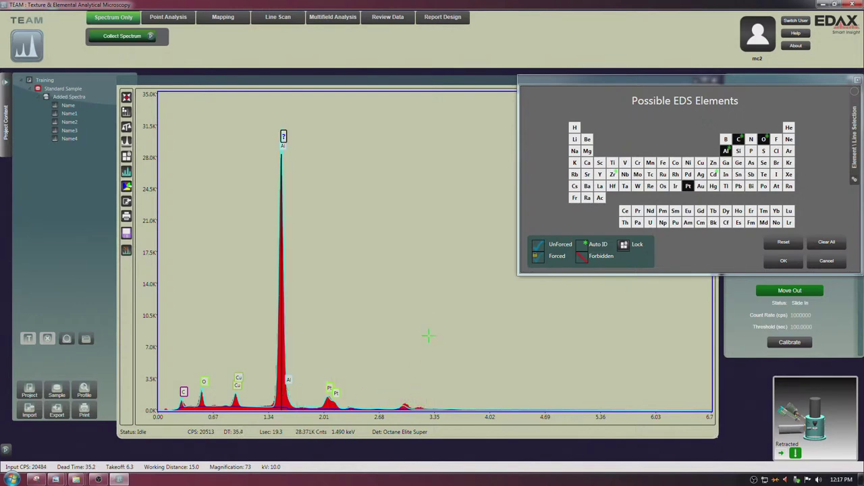
{"action": "scroll", "coordinate": [418, 268], "scroll_direction": "up", "scroll_amount": 3}
{"action": "scroll", "coordinate": [418, 268], "scroll_direction": "up", "scroll_amount": 2}
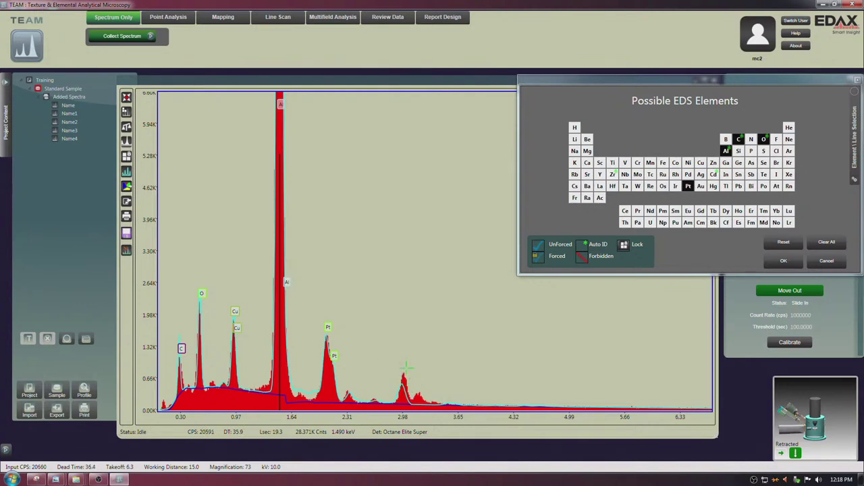
{"action": "left_click_drag", "start_coordinate": [410, 203], "coordinate": [347, 318]}
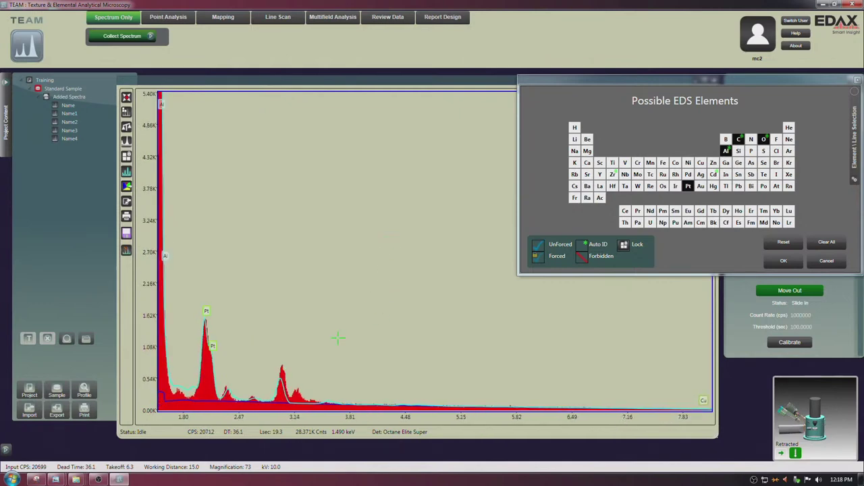
{"action": "left_click_drag", "start_coordinate": [282, 369], "coordinate": [378, 309]}
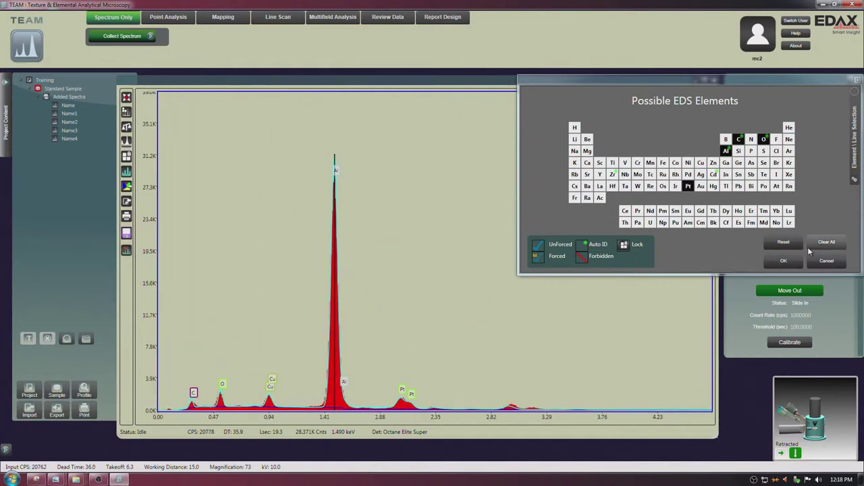
{"action": "left_click", "coordinate": [826, 261]}
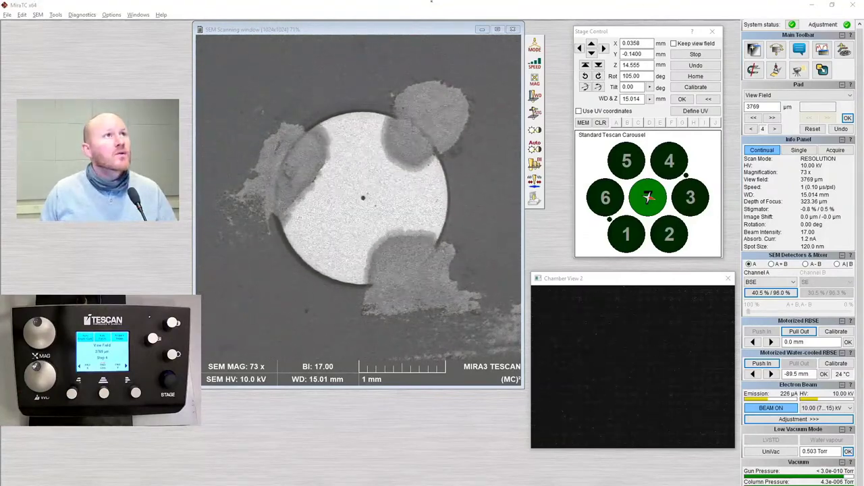
Switch to MiraTC and turn on the IR LED for the chamber camera view
{"action": "left_click", "coordinate": [446, 289]}
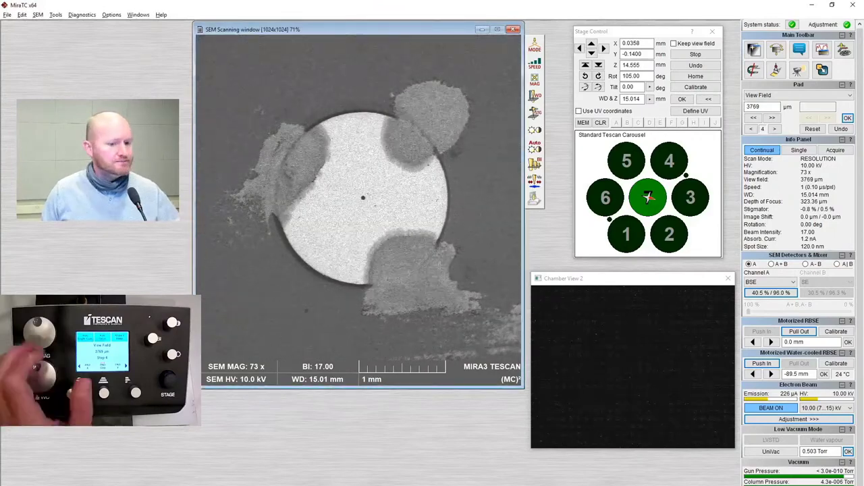
{"action": "right_click", "coordinate": [660, 347]}
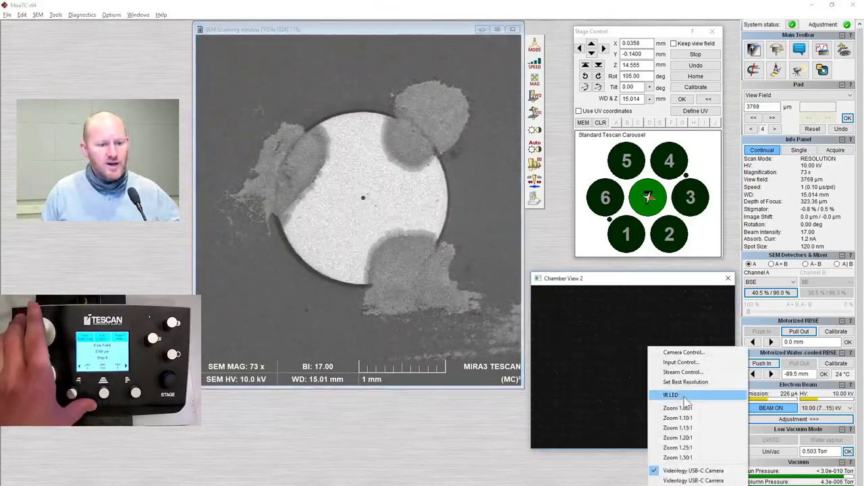
{"action": "left_click", "coordinate": [690, 396]}
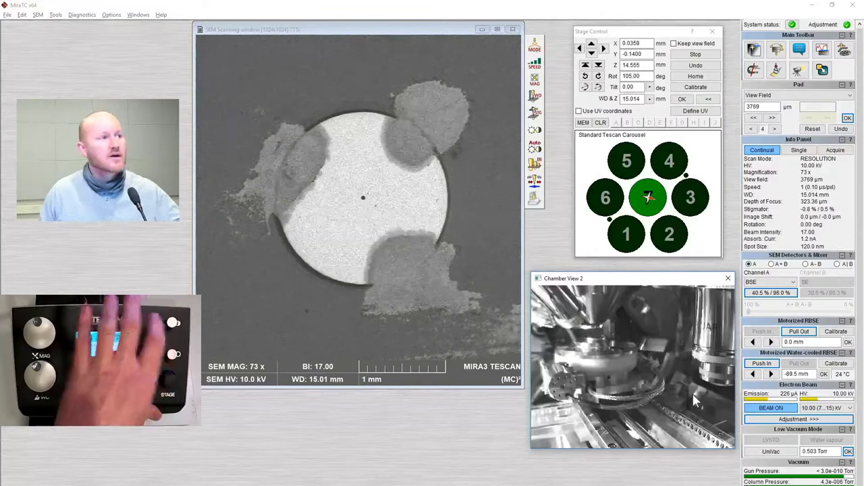
{"action": "left_click", "coordinate": [431, 2]}
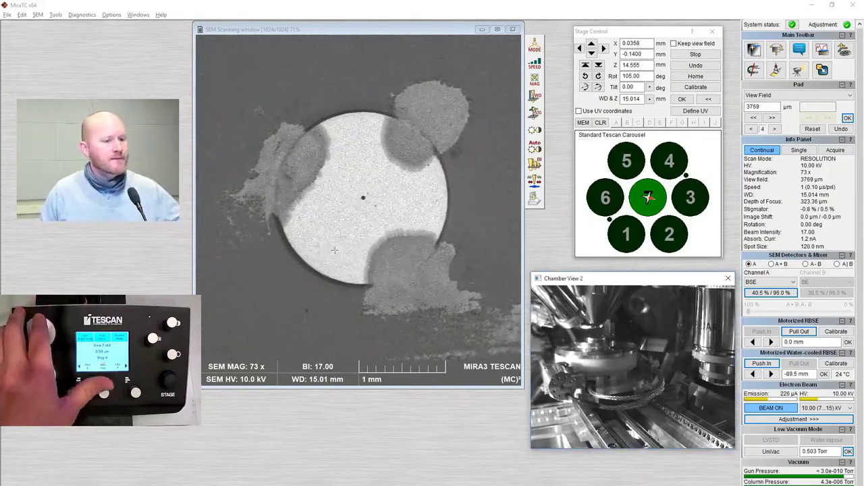
Set the scan mode to WIDE FIELD and move the stage past the bright square sample to the cross-marked grid sample
{"action": "left_click", "coordinate": [534, 46]}
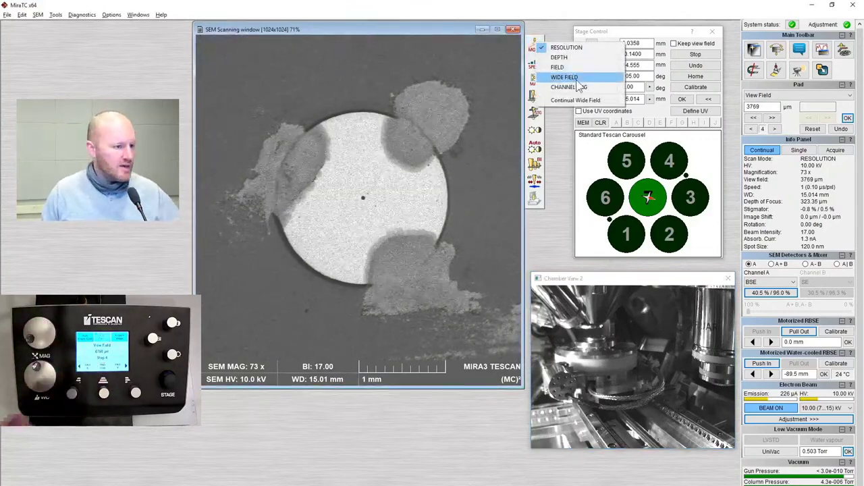
{"action": "left_click", "coordinate": [567, 77]}
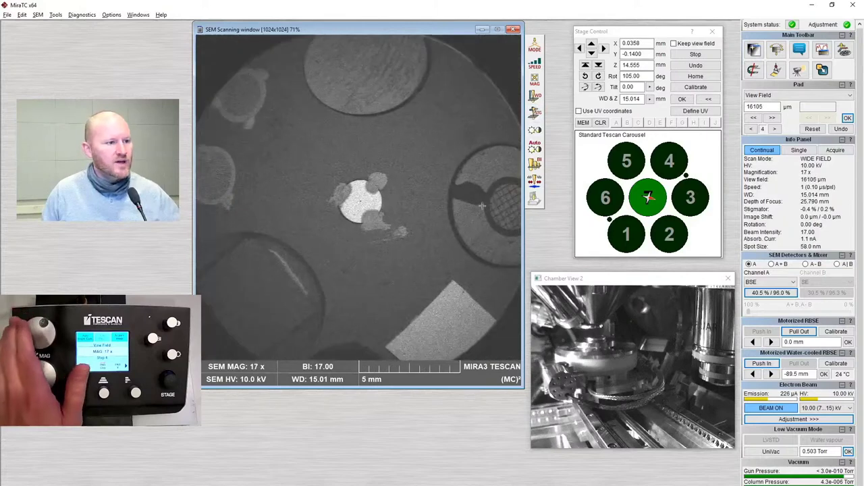
{"action": "left_click", "coordinate": [455, 324]}
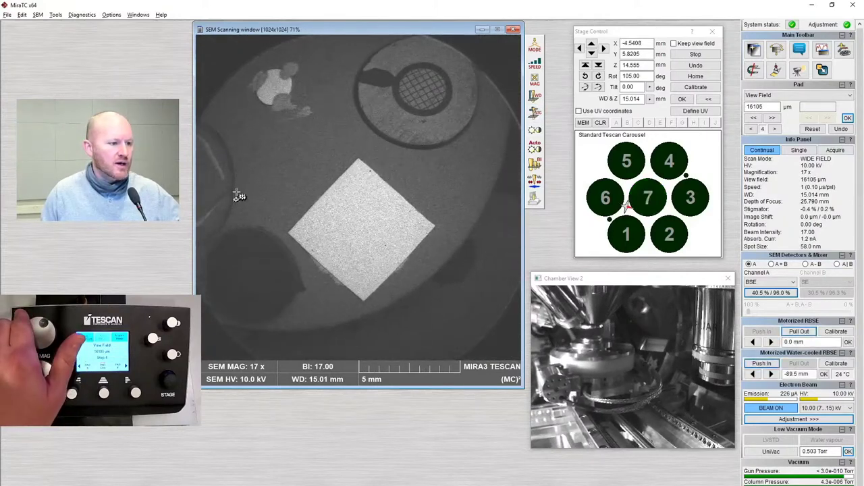
{"action": "left_click", "coordinate": [267, 190]}
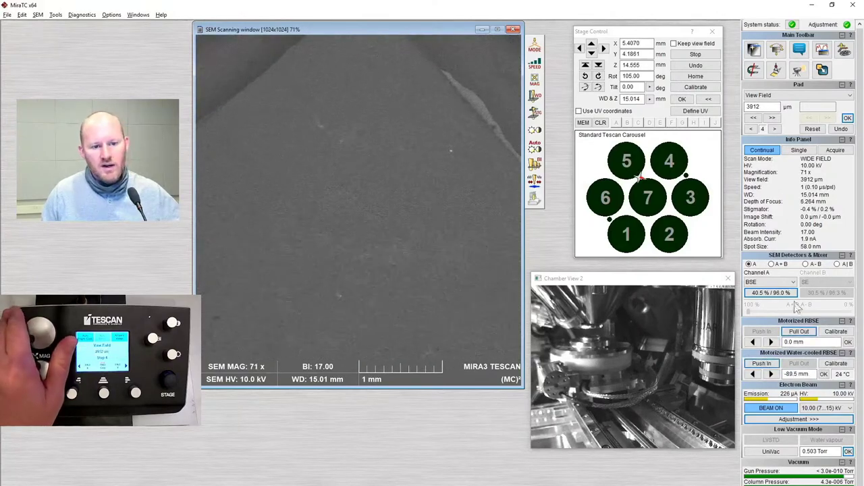
Set channel A to the SE detector and return the scan mode to RESOLUTION on the cross-marked grid
{"action": "left_click", "coordinate": [793, 282]}
{"action": "left_click", "coordinate": [763, 297]}
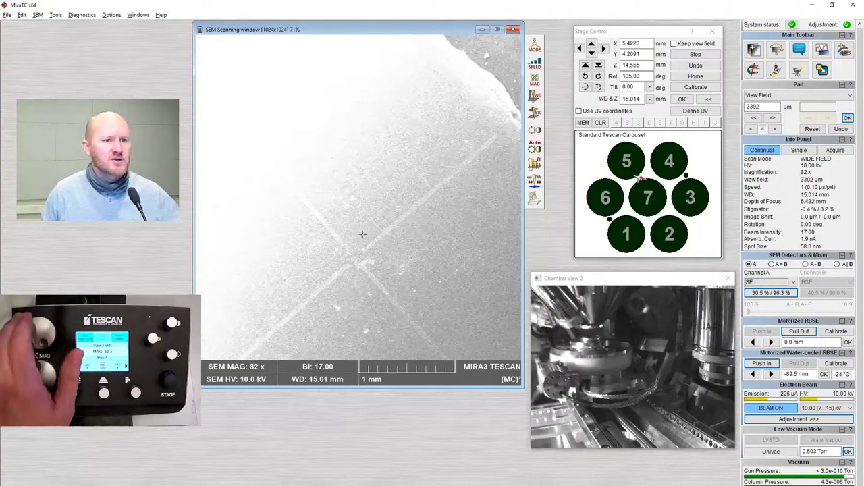
{"action": "left_click", "coordinate": [534, 47]}
{"action": "left_click", "coordinate": [560, 49]}
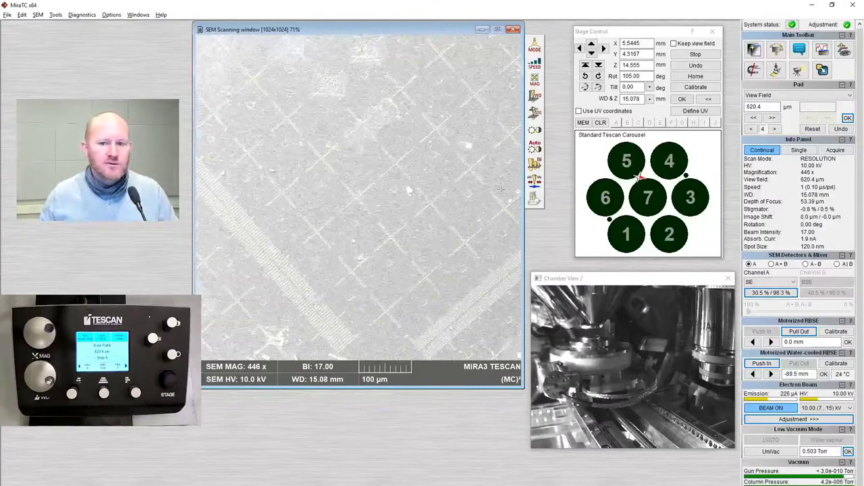
Try rotating the stage by a relative negative angle, and undo the stage move
{"action": "double_click", "coordinate": [642, 76]}
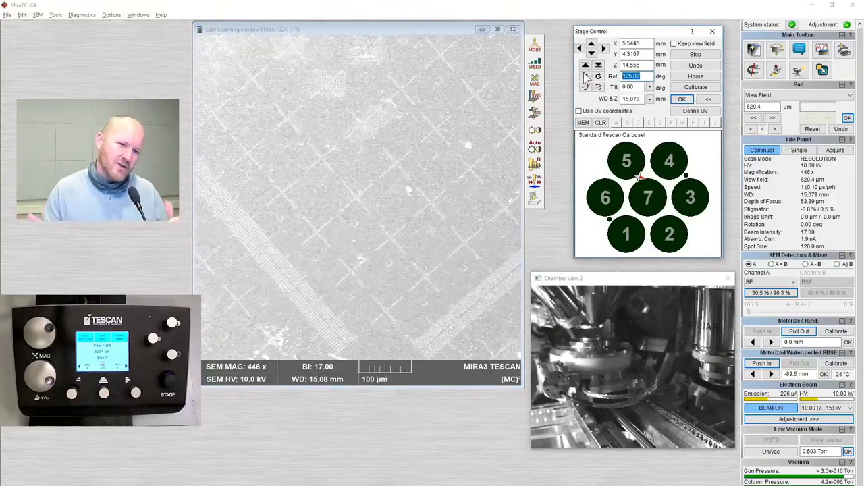
{"action": "type", "text": "1"}
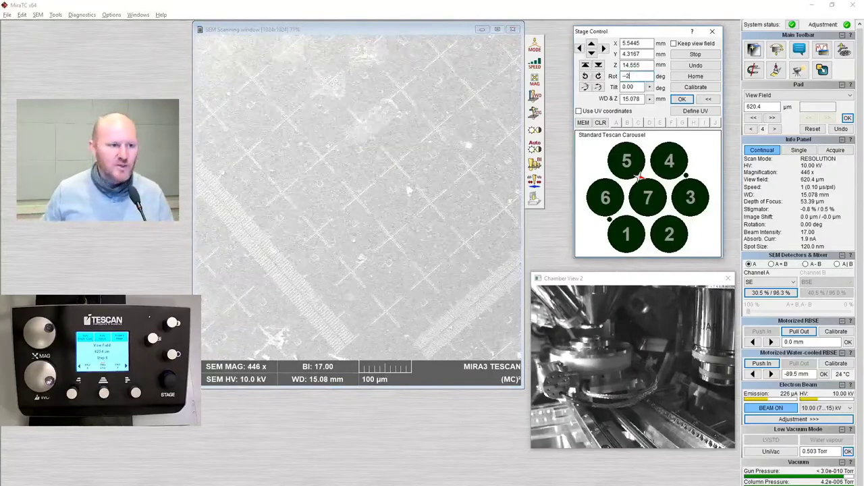
{"action": "key", "text": "Return"}
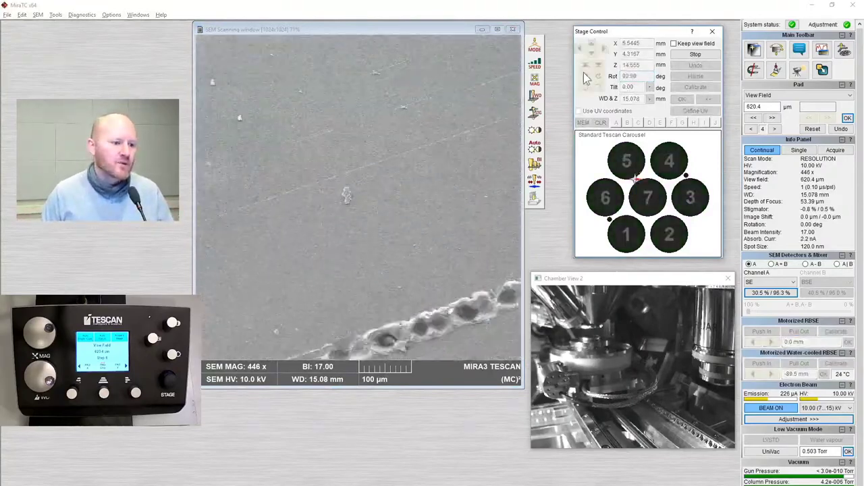
{"action": "left_click", "coordinate": [695, 65]}
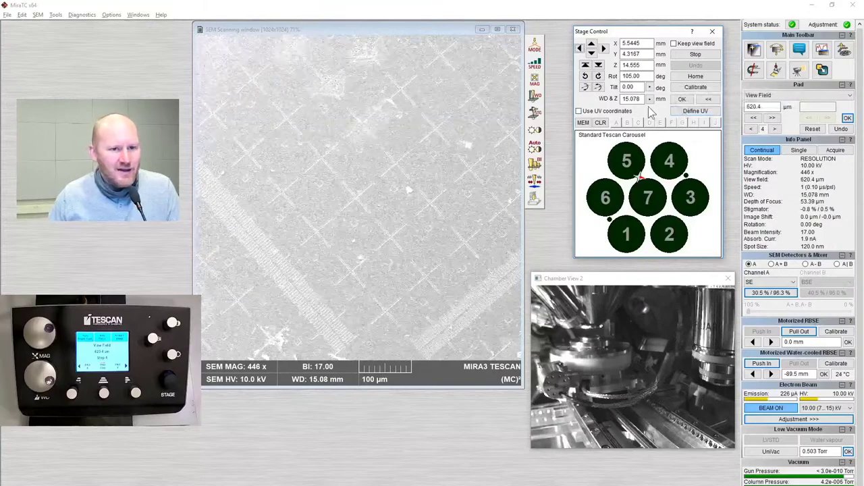
Align the sample horizontally using stage rotation, defining the line along a diagonal row of grid crosses
{"action": "left_click", "coordinate": [696, 112]}
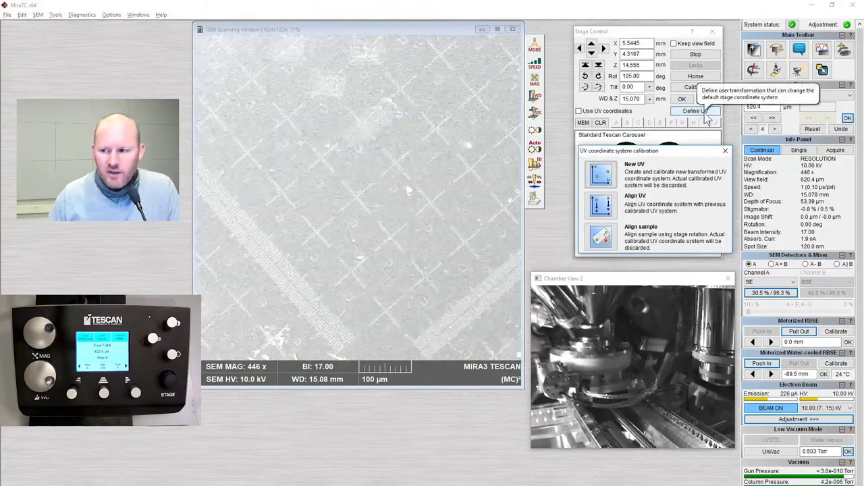
{"action": "left_click", "coordinate": [603, 239]}
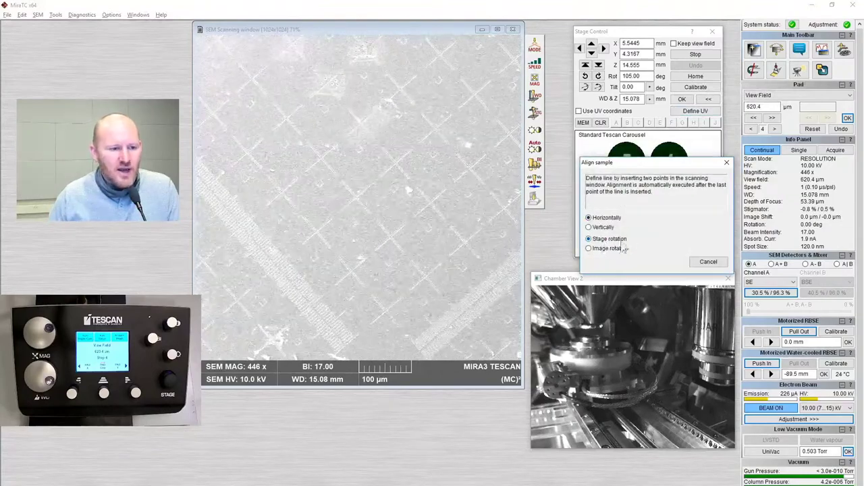
{"action": "left_click", "coordinate": [317, 233]}
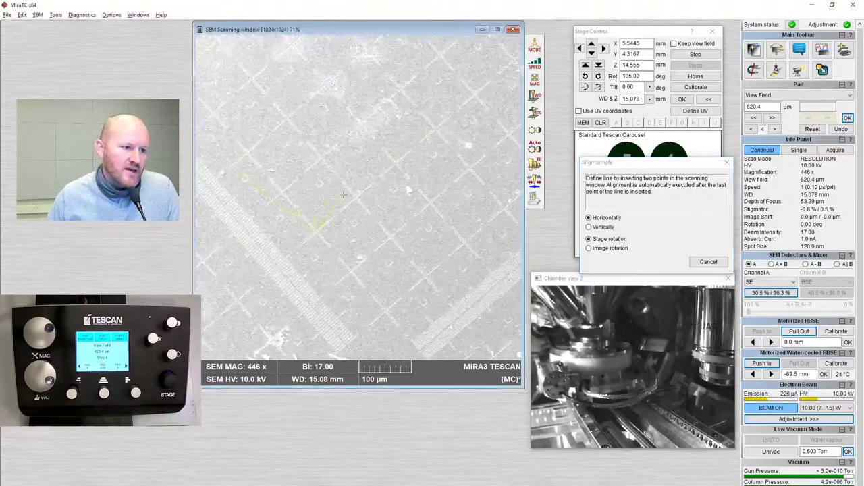
{"action": "left_click", "coordinate": [467, 101]}
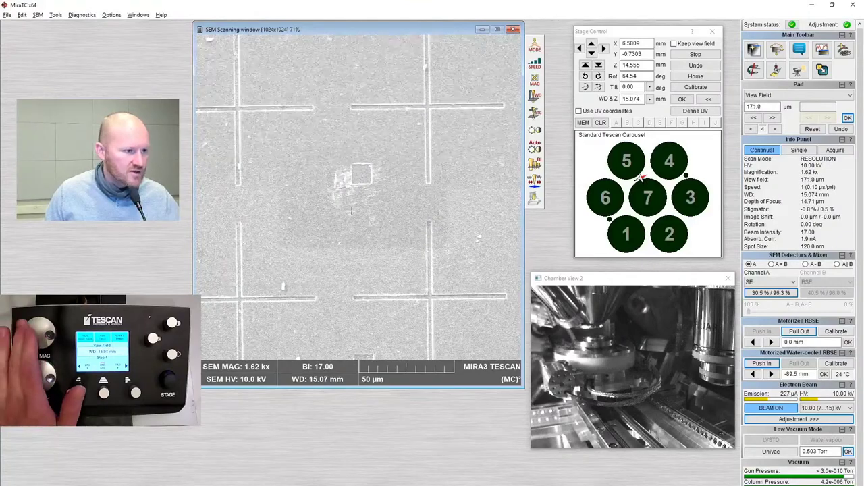
Align the sample horizontally using stage rotation, defining the line along the horizontal arms of the two upper grid crosses
{"action": "left_click", "coordinate": [695, 111]}
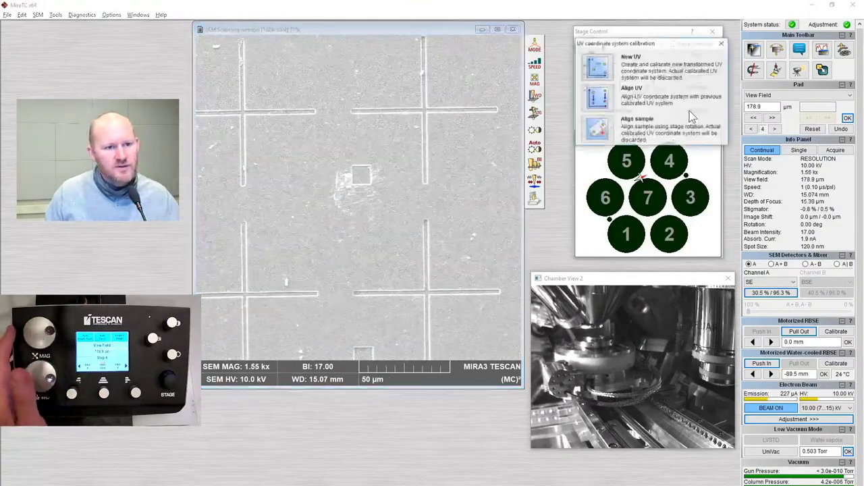
{"action": "left_click", "coordinate": [597, 131]}
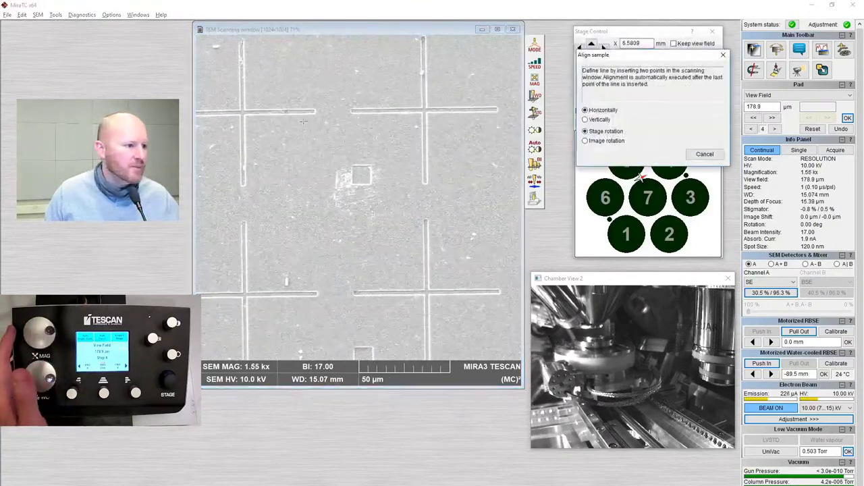
{"action": "left_click", "coordinate": [203, 111]}
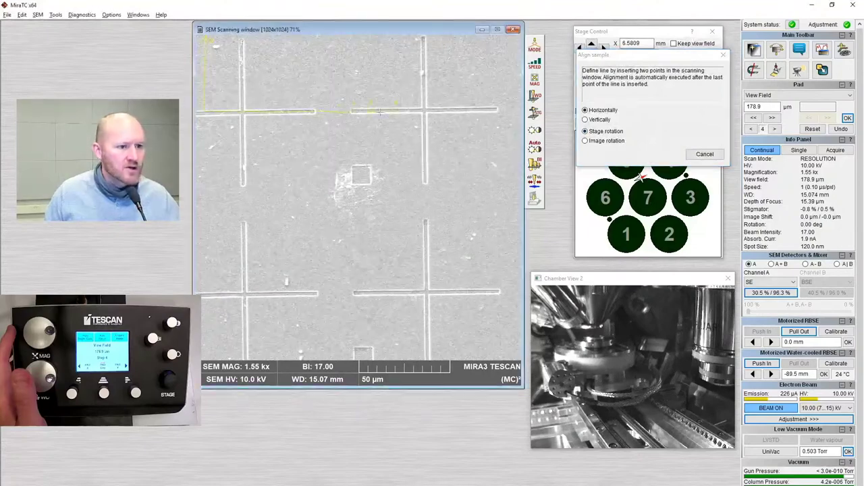
{"action": "left_click", "coordinate": [491, 107]}
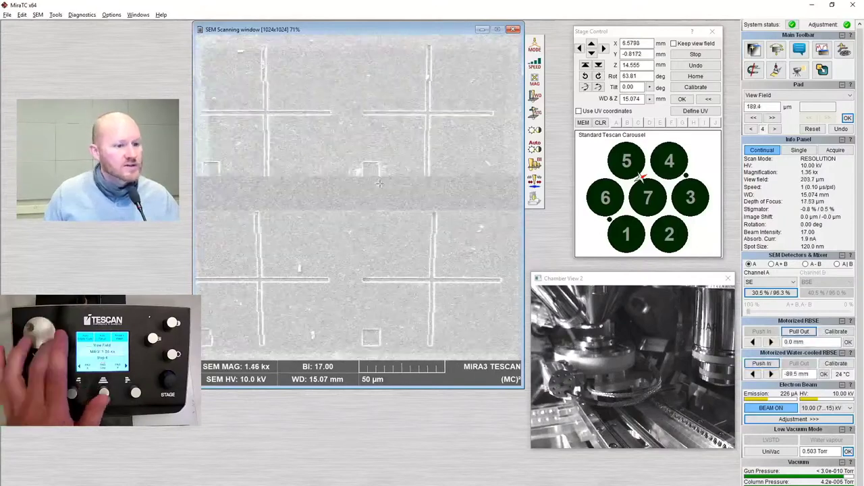
Measure the distance between the vertical arms of two neighbouring crosses on the live image, and delete the measurement line
{"action": "left_click", "coordinate": [776, 71]}
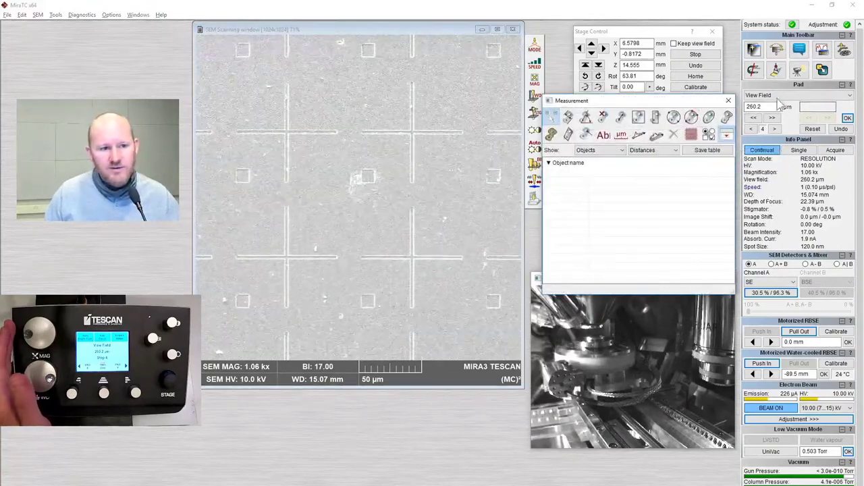
{"action": "left_click", "coordinate": [620, 119]}
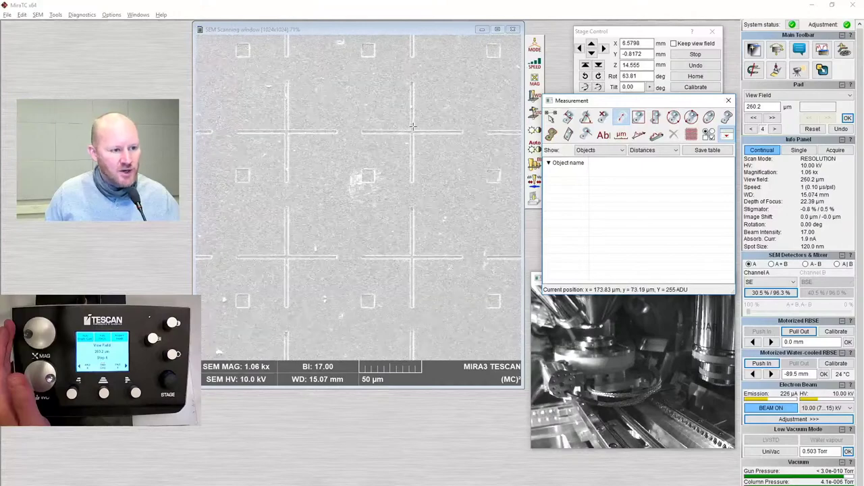
{"action": "left_click", "coordinate": [289, 123]}
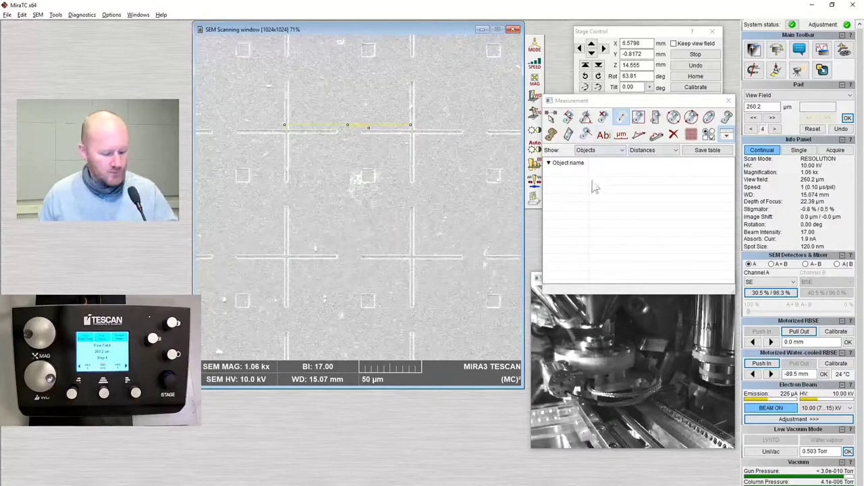
{"action": "key", "text": "Delete"}
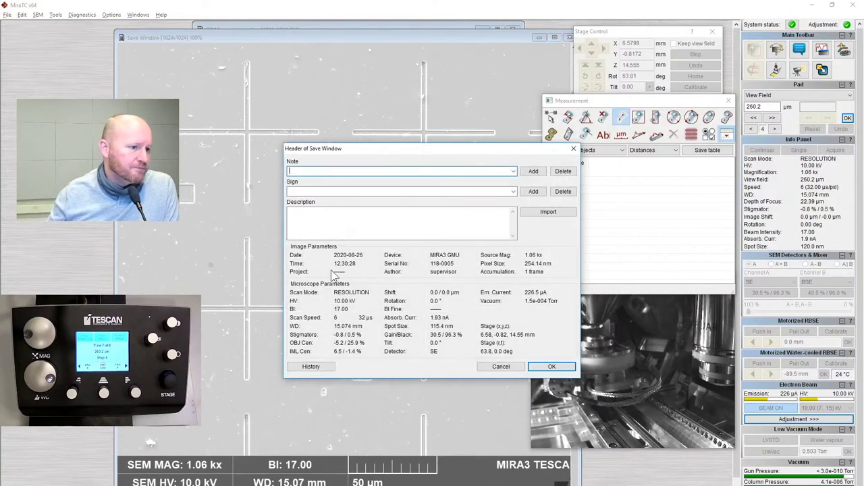
Save the acquired image as Si Wafer in the Training folder as a 16-bit TIFF, leaving the header note blank
{"action": "left_click", "coordinate": [549, 366]}
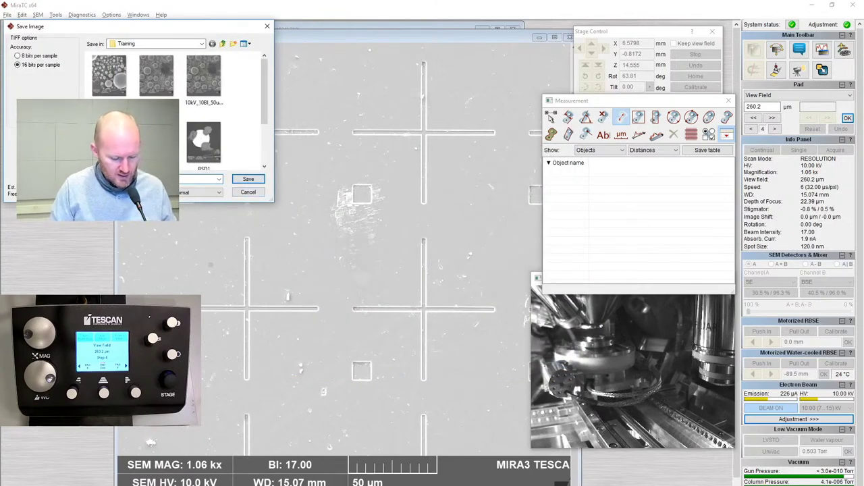
{"action": "key", "text": "Return"}
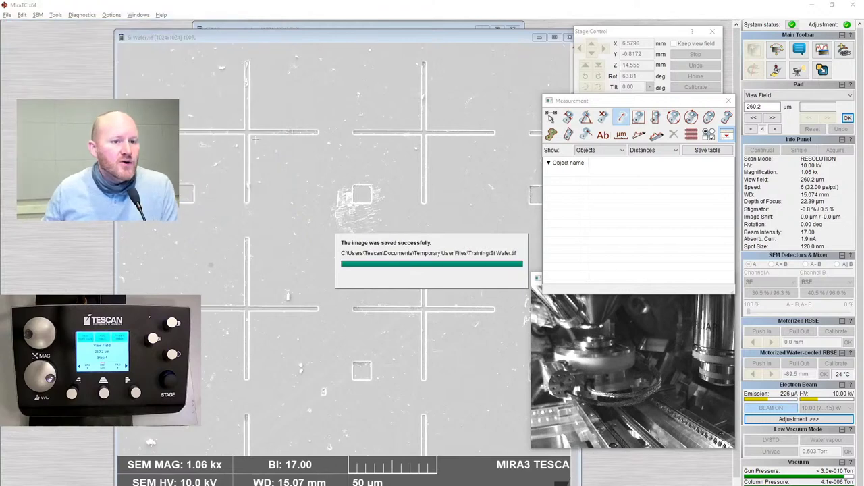
Try a single-line distance measurement between the two upper crosses on the saved image, and delete it
{"action": "left_click", "coordinate": [621, 118]}
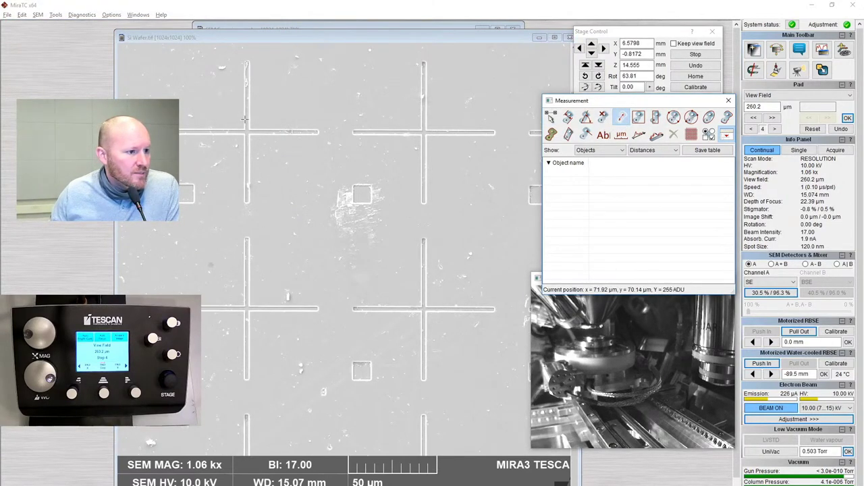
{"action": "left_click", "coordinate": [244, 120]}
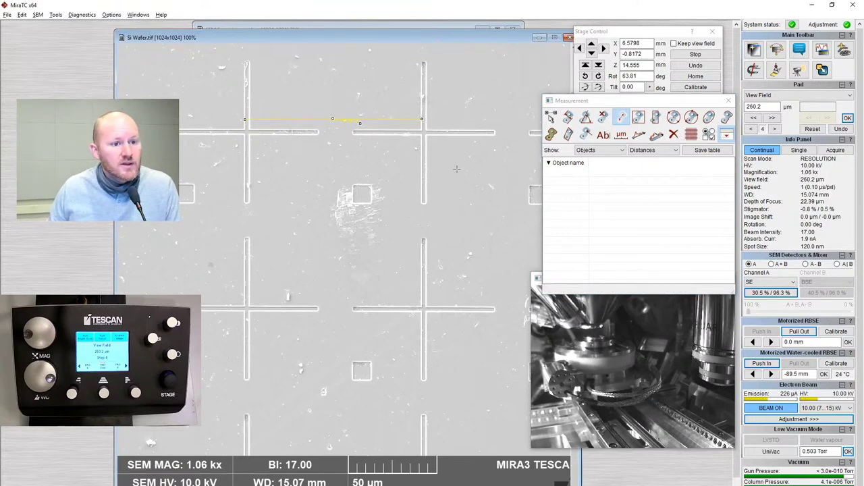
{"action": "key", "text": "Delete"}
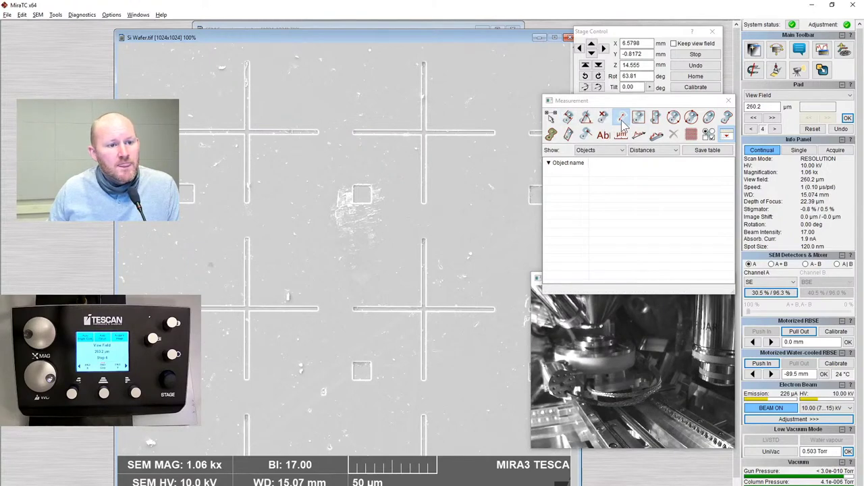
Measure the spacing of neighbouring crosses between parallel edge lines, twice horizontally and once vertically
{"action": "left_click", "coordinate": [568, 117]}
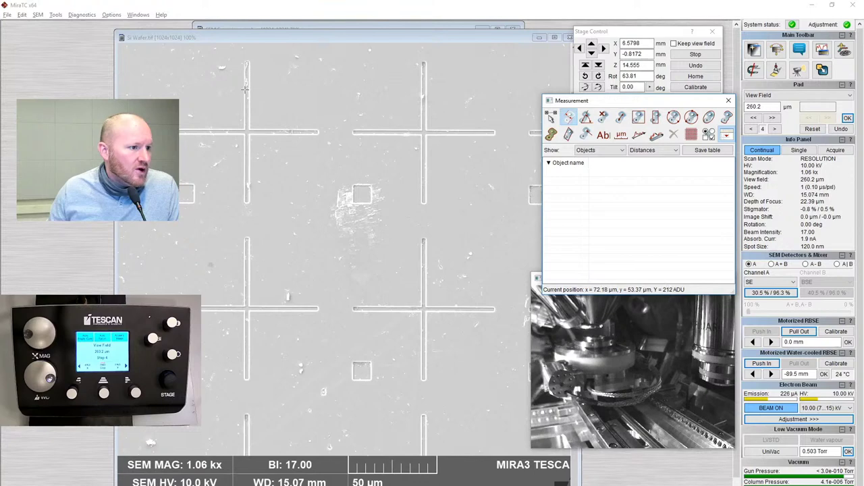
{"action": "left_click", "coordinate": [244, 90]}
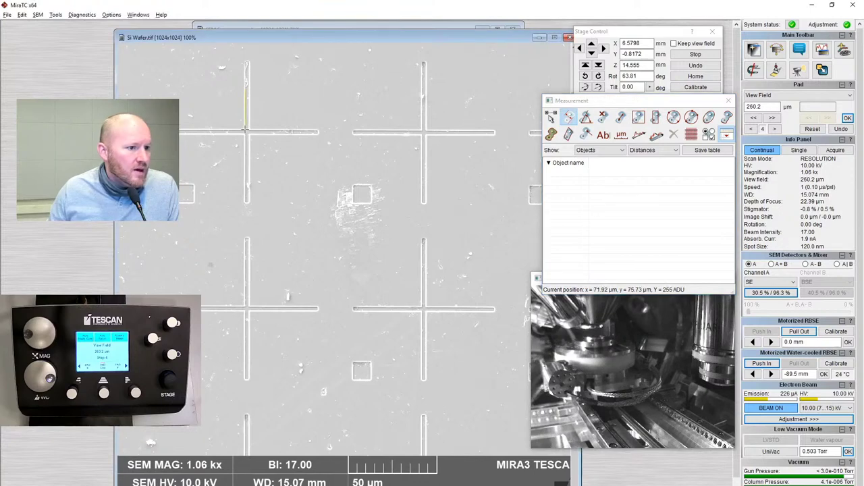
{"action": "left_click", "coordinate": [421, 106]}
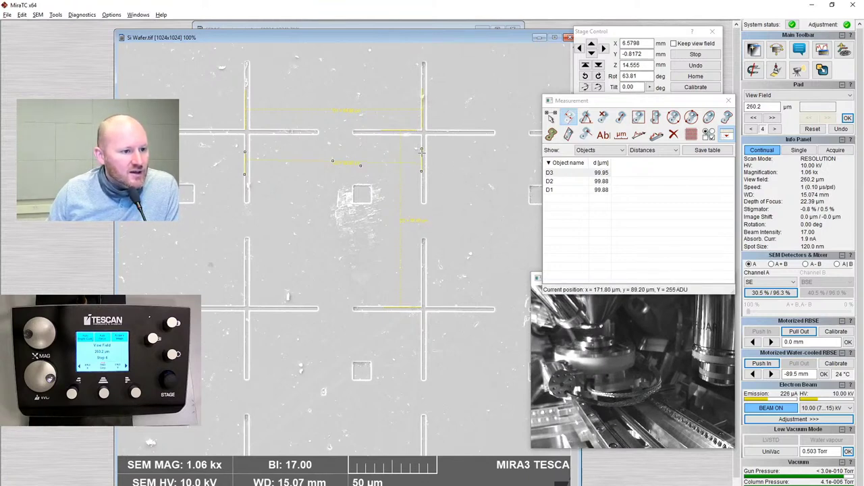
{"action": "key", "text": "Escape"}
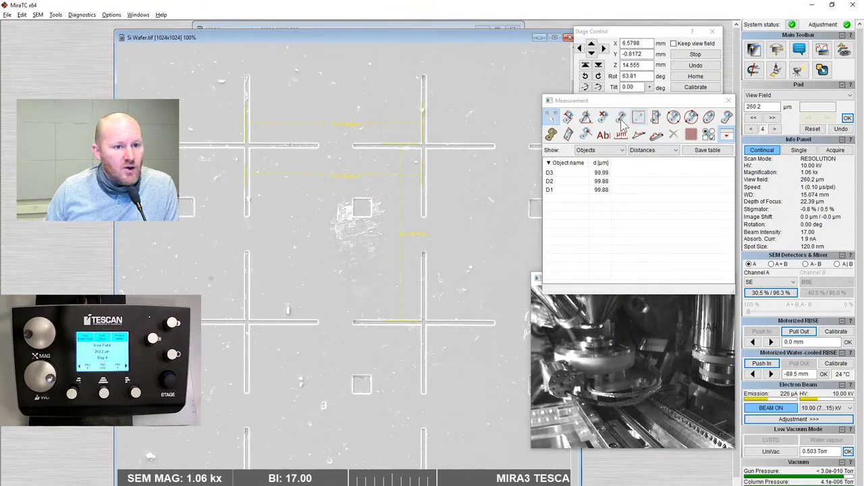
Measure the width of the small square beside the left-hand crosses between parallel lines on its vertical edges
{"action": "left_click", "coordinate": [569, 118]}
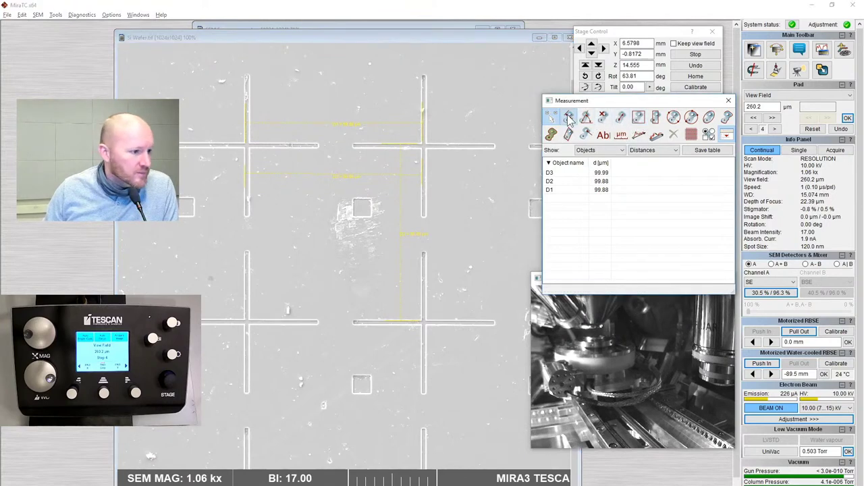
{"action": "left_click", "coordinate": [174, 233]}
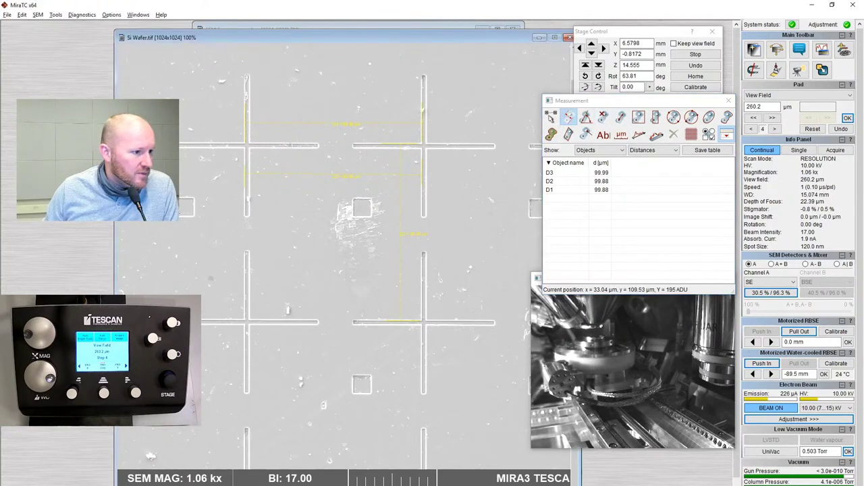
{"action": "left_click", "coordinate": [193, 215]}
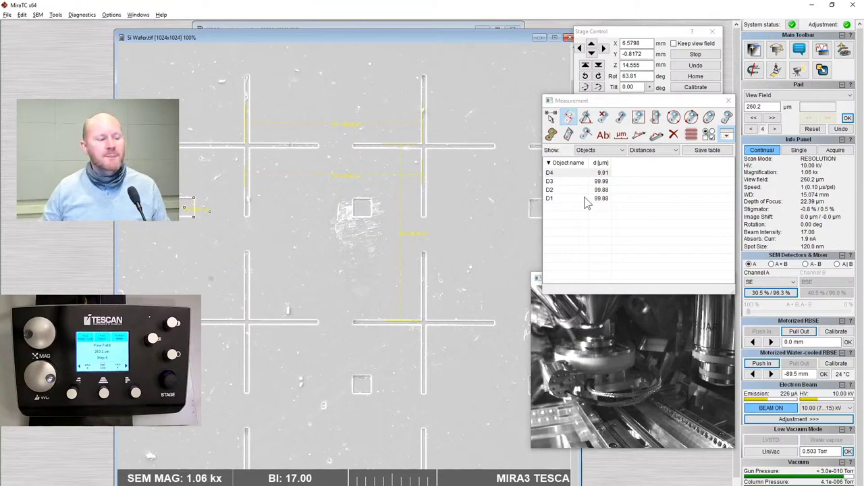
Close the measurement tools and the saved Si Wafer image to return to live scanning
{"action": "left_click", "coordinate": [729, 102]}
{"action": "left_click", "coordinate": [729, 103]}
{"action": "left_click", "coordinate": [568, 37]}
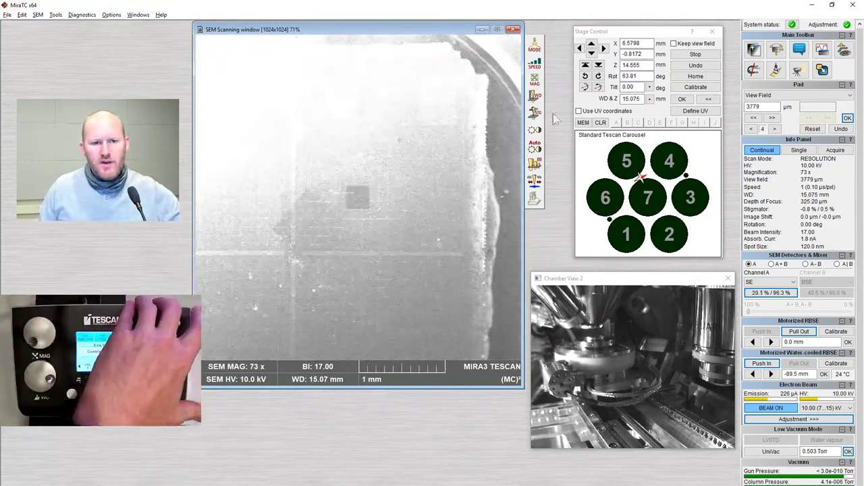
Move the stage to the bright disc at carousel position 7 in WIDE FIELD scan mode, and return the scan mode to RESOLUTION
{"action": "left_click", "coordinate": [538, 59]}
{"action": "left_click", "coordinate": [534, 49]}
{"action": "left_click", "coordinate": [534, 50]}
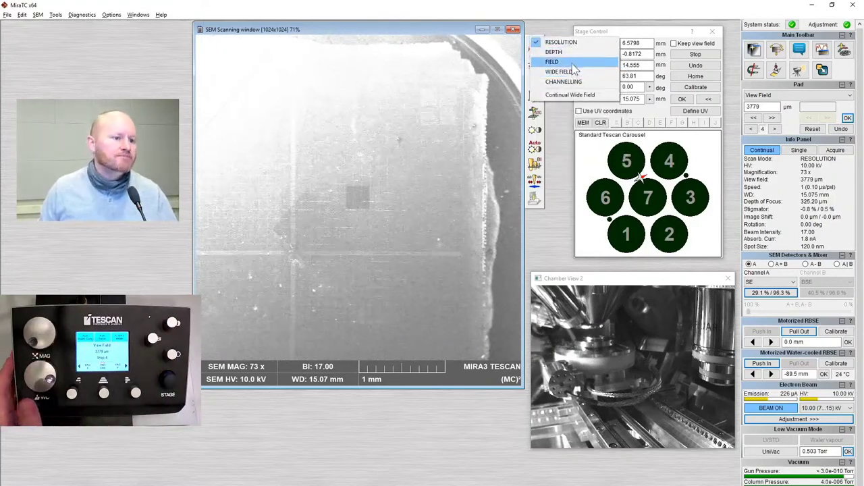
{"action": "left_click", "coordinate": [573, 71]}
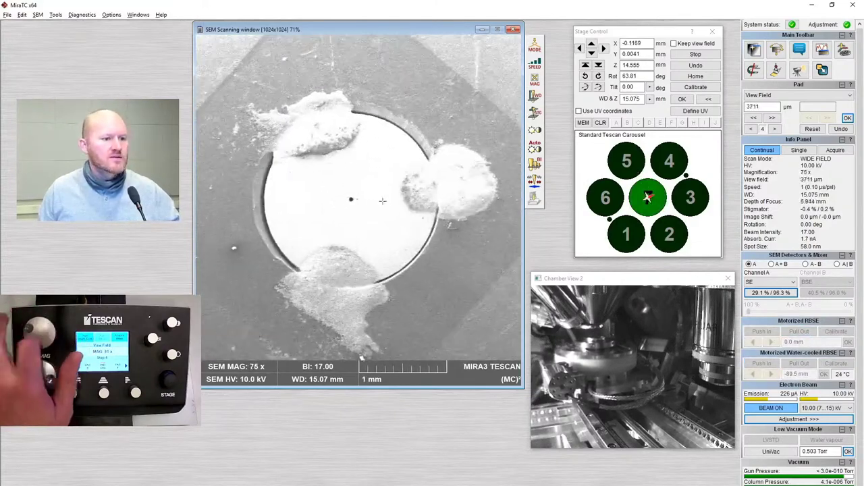
{"action": "left_click", "coordinate": [534, 48]}
{"action": "left_click", "coordinate": [573, 44]}
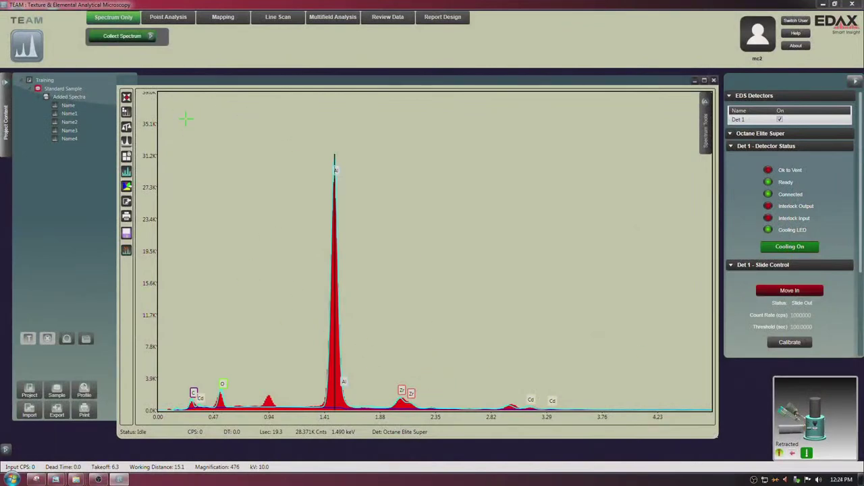
Collect a new EDS spectrum of the disc in TEAM and display it over a wider energy range
{"action": "left_click", "coordinate": [122, 36]}
{"action": "left_click", "coordinate": [413, 261]}
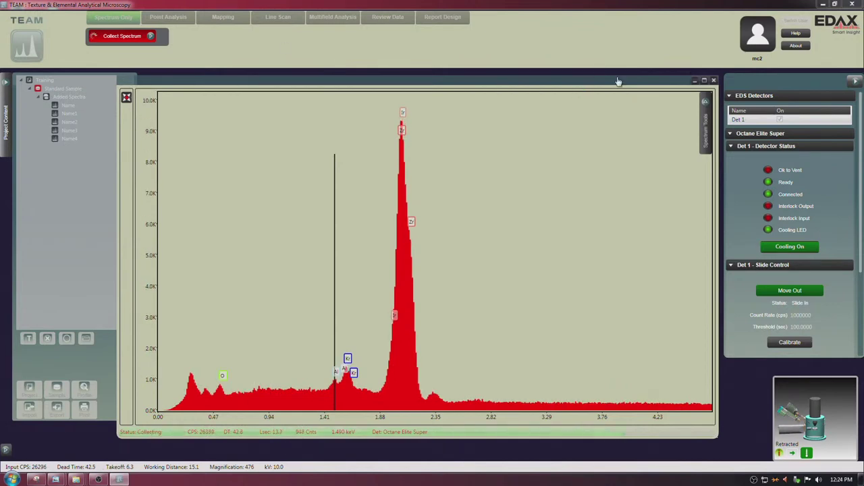
{"action": "left_click", "coordinate": [127, 96]}
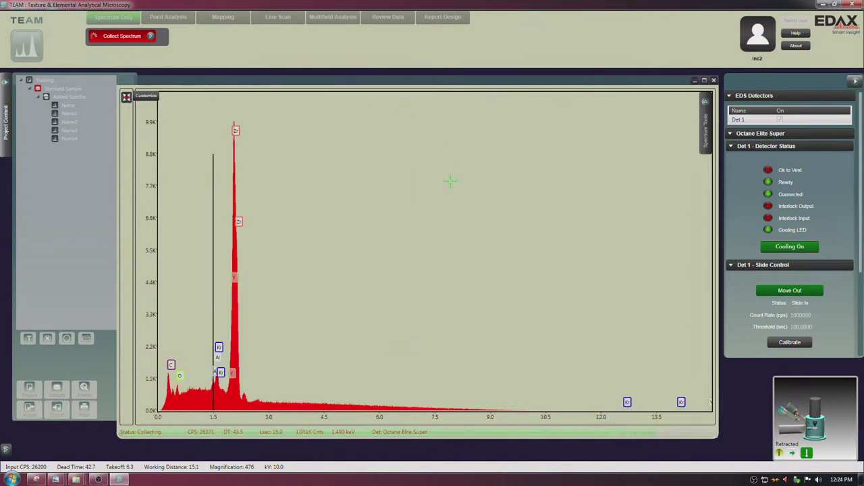
{"action": "scroll", "coordinate": [450, 222], "scroll_direction": "up", "scroll_amount": 1}
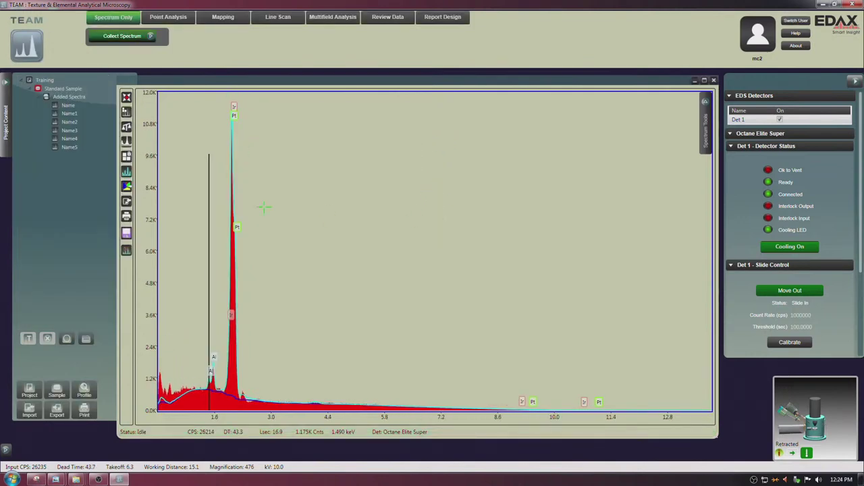
Try Zr in place of Ir and Pt for the main peak, toggle Pt for comparison, and cancel the element selection changes
{"action": "left_click", "coordinate": [126, 156]}
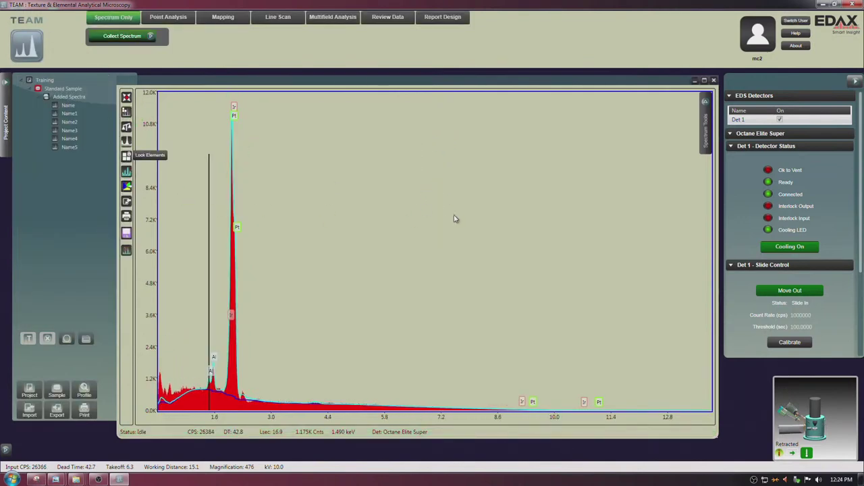
{"action": "left_click", "coordinate": [675, 186]}
{"action": "left_click", "coordinate": [688, 186]}
{"action": "left_click", "coordinate": [613, 176]}
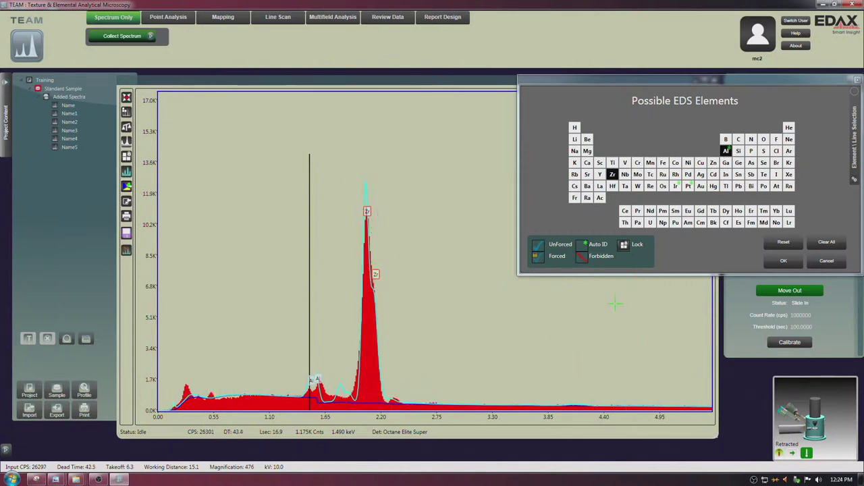
{"action": "left_click", "coordinate": [688, 186]}
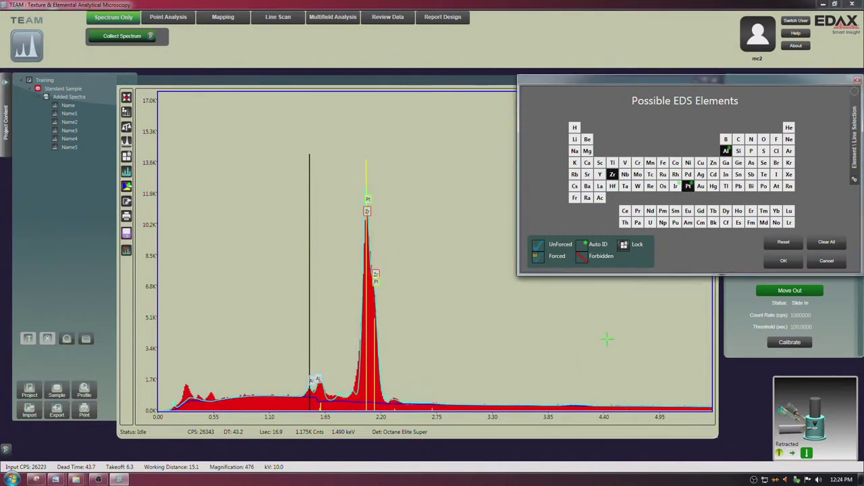
{"action": "left_click", "coordinate": [689, 189]}
{"action": "left_click_drag", "start_coordinate": [627, 347], "coordinate": [407, 328]}
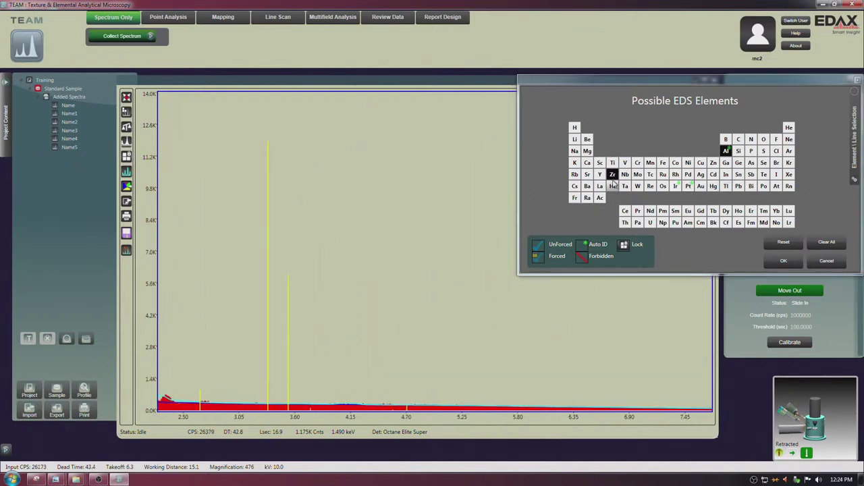
{"action": "left_click", "coordinate": [469, 378]}
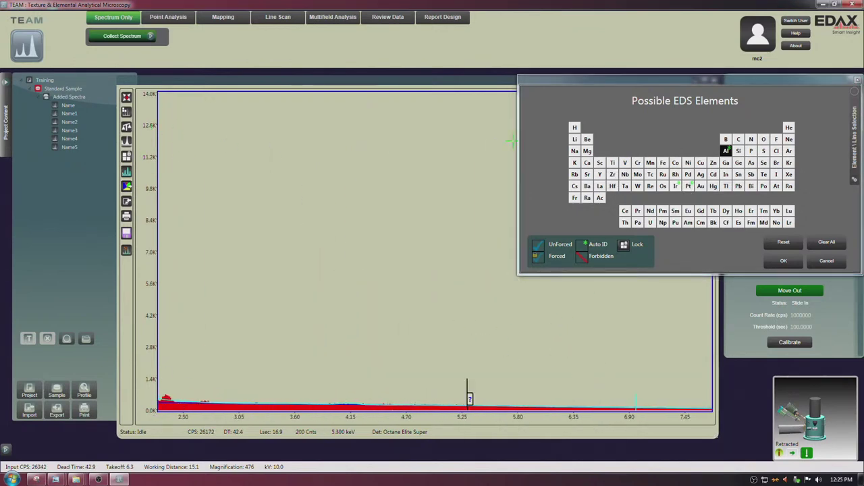
{"action": "left_click", "coordinate": [826, 260]}
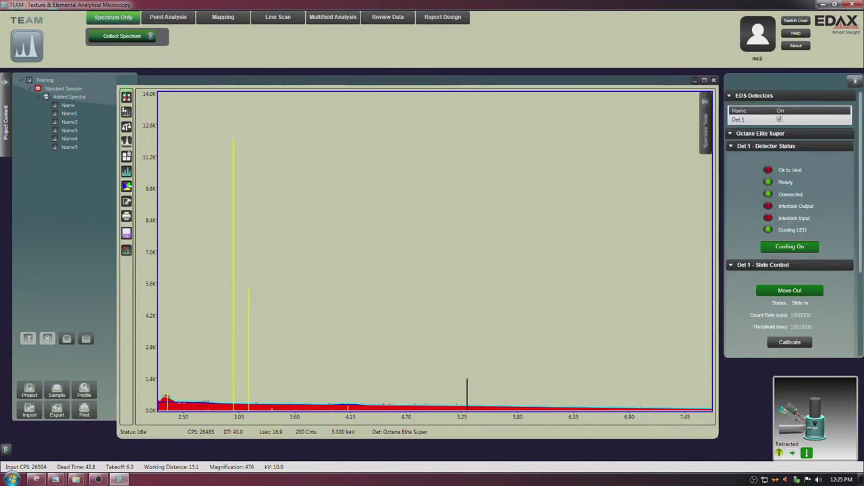
Compare the full energy range of the disc's spectrum with the Pt lines, including the region near 9.4 keV
{"action": "scroll", "coordinate": [469, 234], "scroll_direction": "down", "scroll_amount": 5}
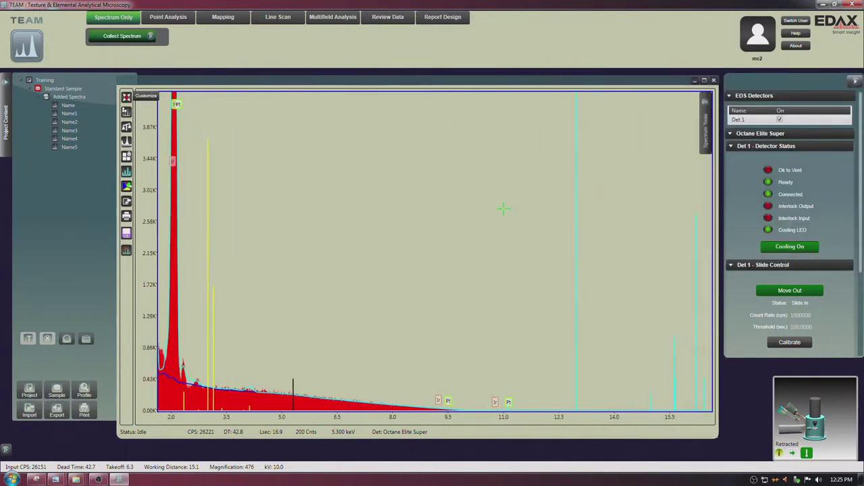
{"action": "scroll", "coordinate": [520, 199], "scroll_direction": "up", "scroll_amount": 2}
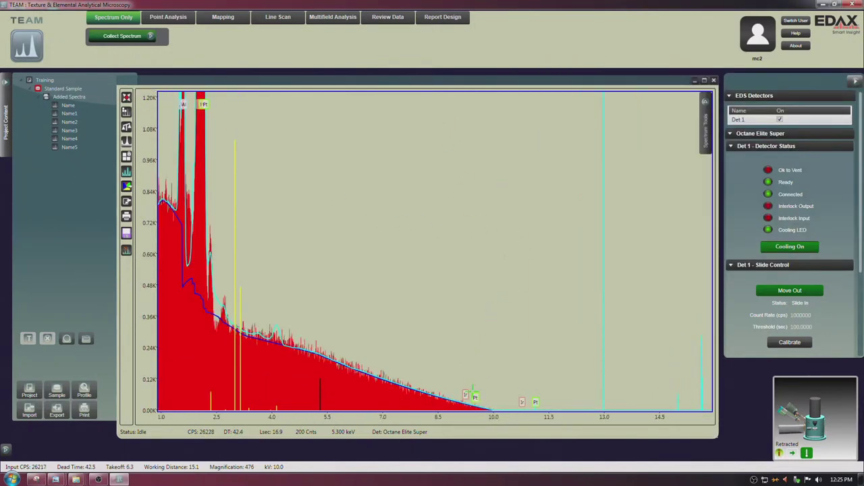
{"action": "left_click", "coordinate": [203, 104]}
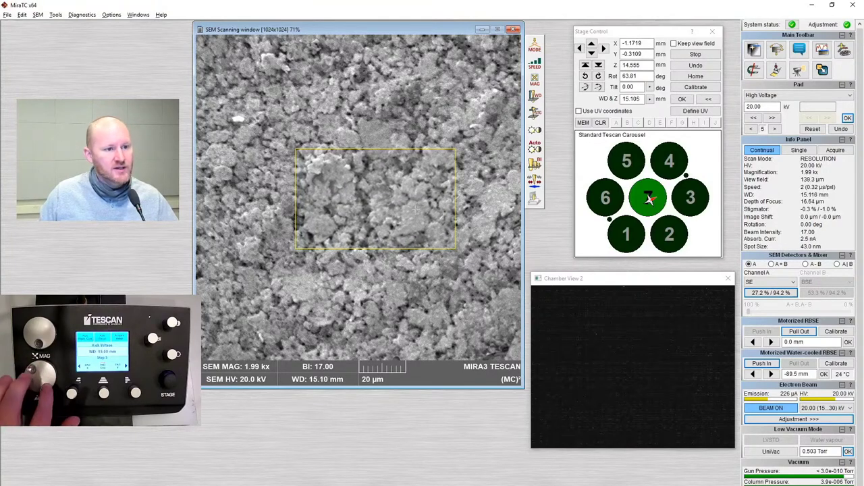
In MiraTC, adjust Gun Tilt for the 20 kV beam and correct the OBJ Centering with the Manual Centering Wizard
{"action": "left_click", "coordinate": [642, 98]}
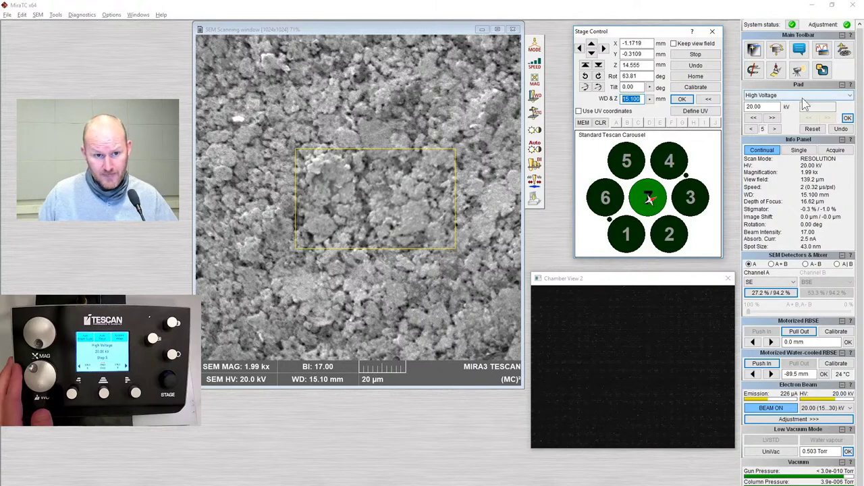
{"action": "left_click", "coordinate": [772, 98]}
{"action": "left_click", "coordinate": [777, 159]}
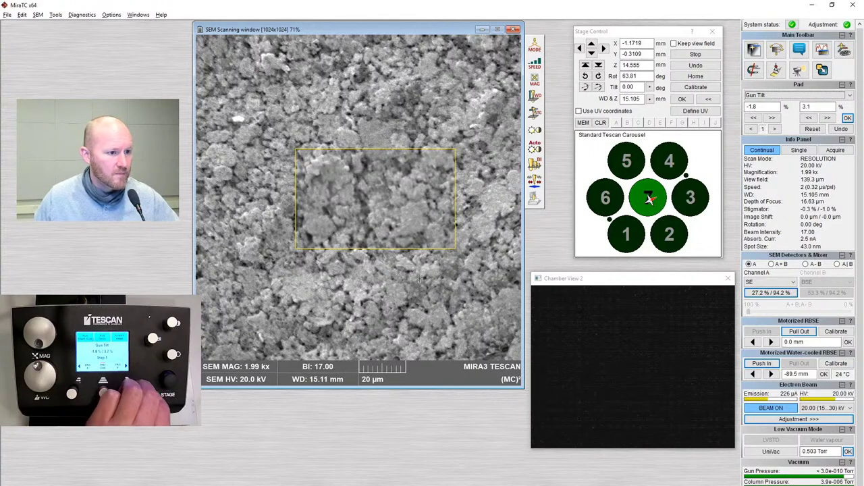
{"action": "left_click", "coordinate": [534, 179]}
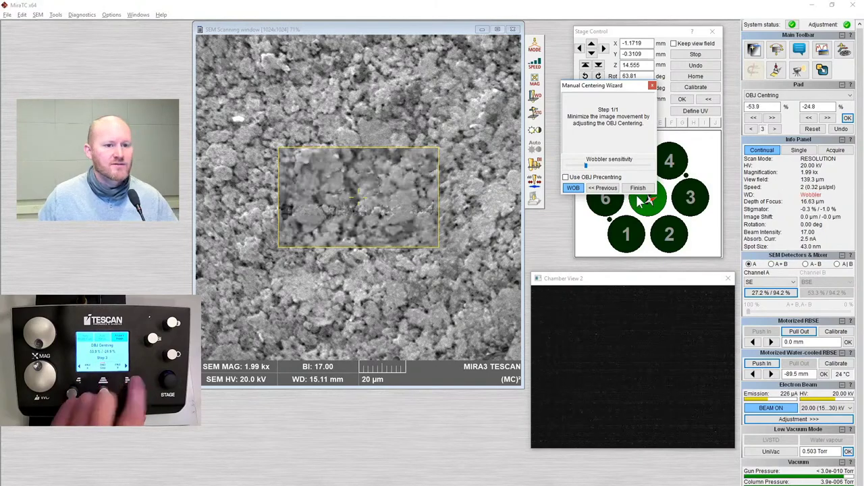
{"action": "left_click", "coordinate": [638, 188]}
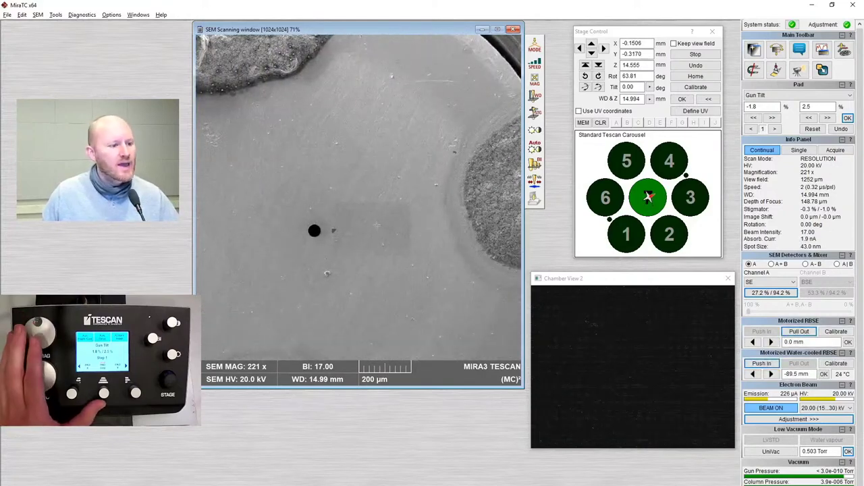
Place a small scan window on the smooth disc beside the dark hole, and collect its 20 kV EDS spectrum in TEAM
{"action": "left_click_drag", "start_coordinate": [415, 253], "coordinate": [397, 244]}
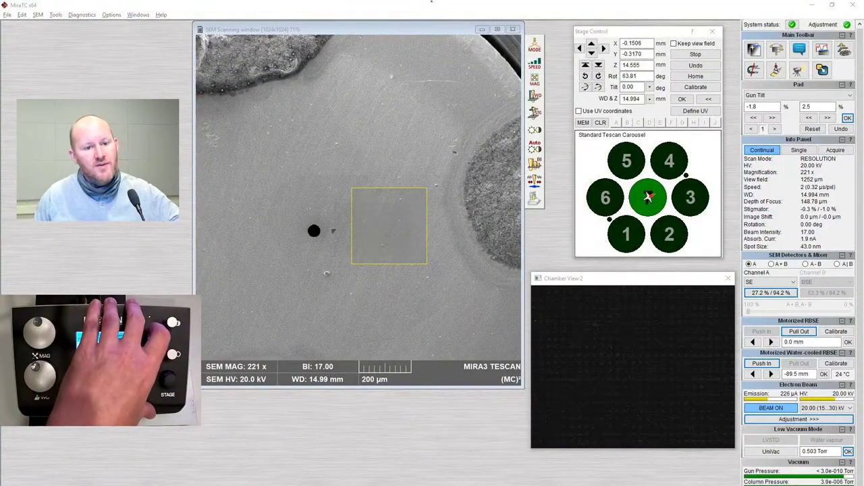
{"action": "left_click", "coordinate": [336, 108]}
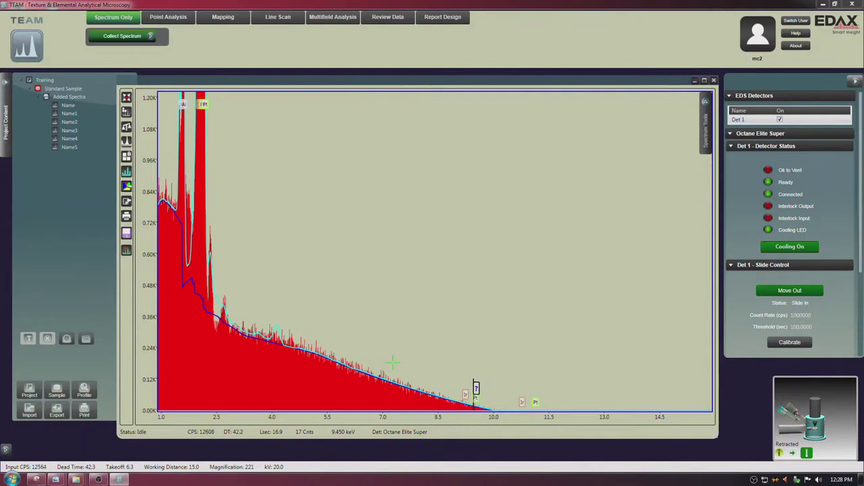
{"action": "left_click", "coordinate": [123, 37]}
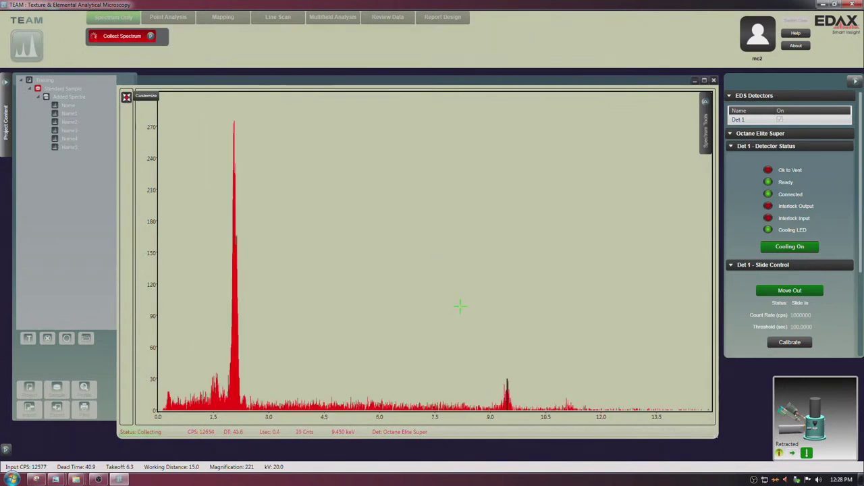
{"action": "left_click_drag", "start_coordinate": [579, 324], "coordinate": [558, 328]}
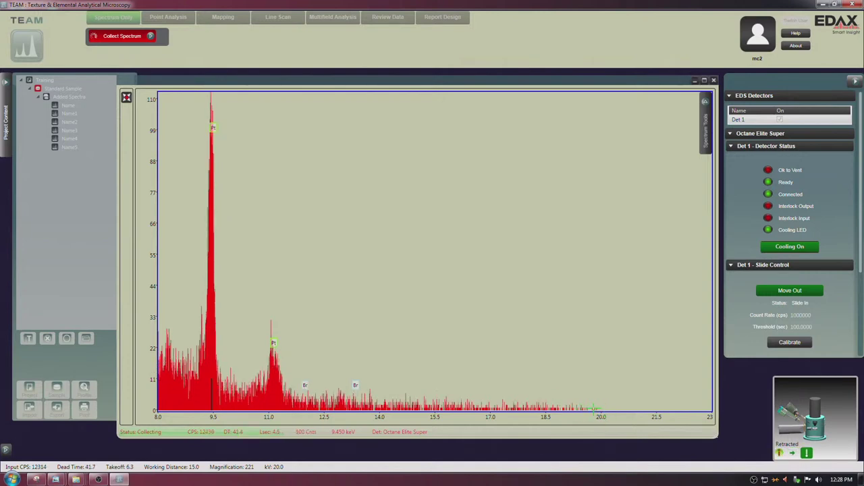
{"action": "left_click", "coordinate": [126, 96]}
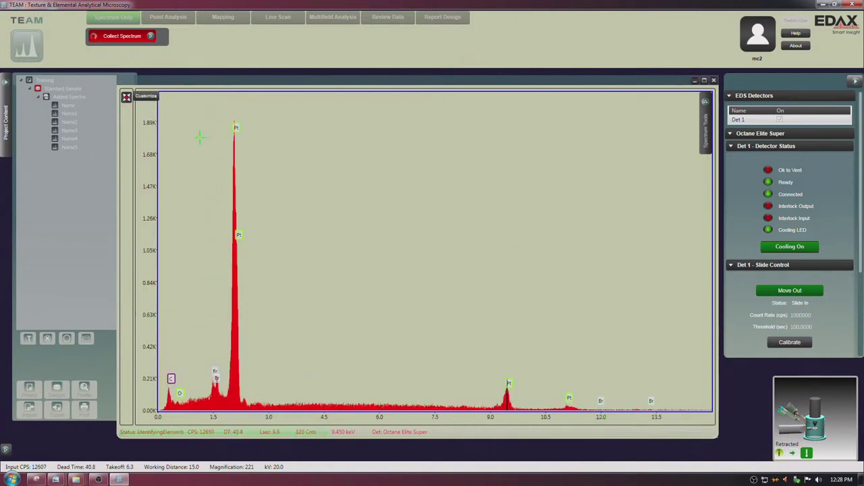
{"action": "scroll", "coordinate": [515, 383], "scroll_direction": "up", "scroll_amount": 3}
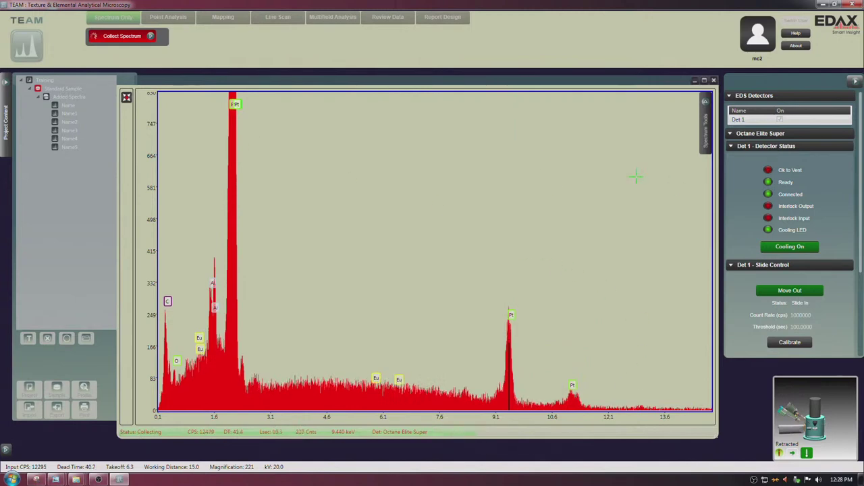
{"action": "left_click", "coordinate": [127, 97]}
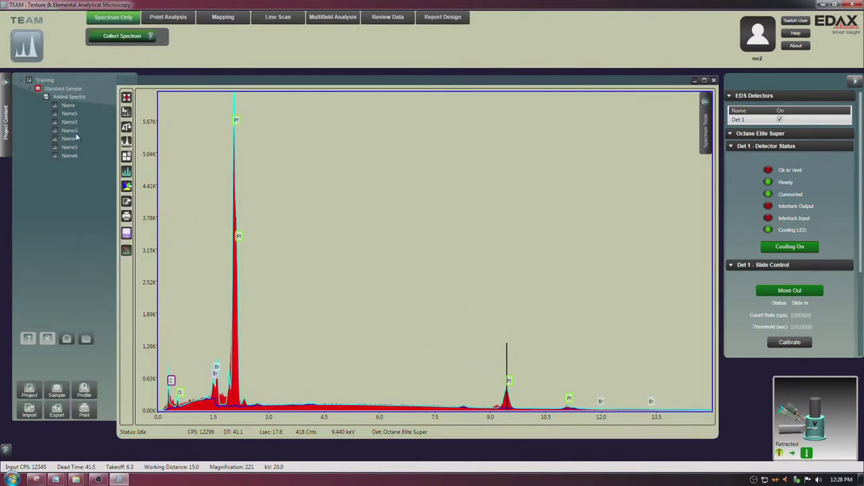
Try removing Br and adding Zr, compare the Zr lines near 16 and 18 keV with the spectrum, and cancel the element changes
{"action": "left_click", "coordinate": [126, 170]}
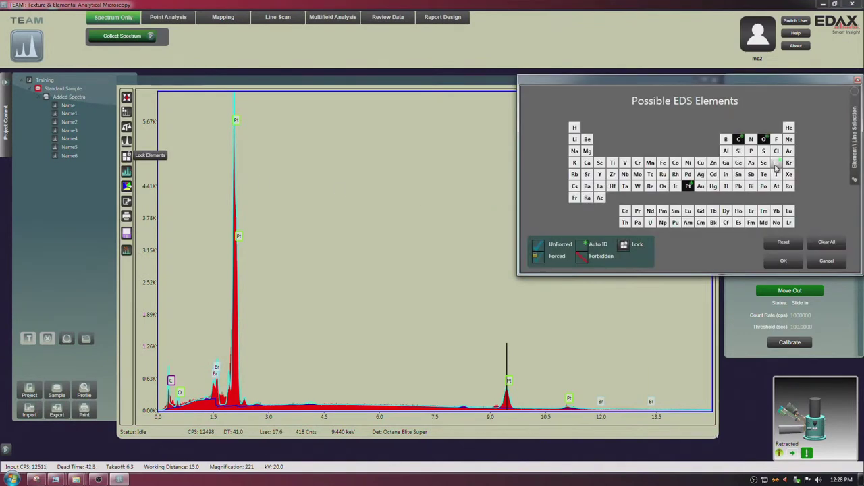
{"action": "left_click", "coordinate": [777, 164]}
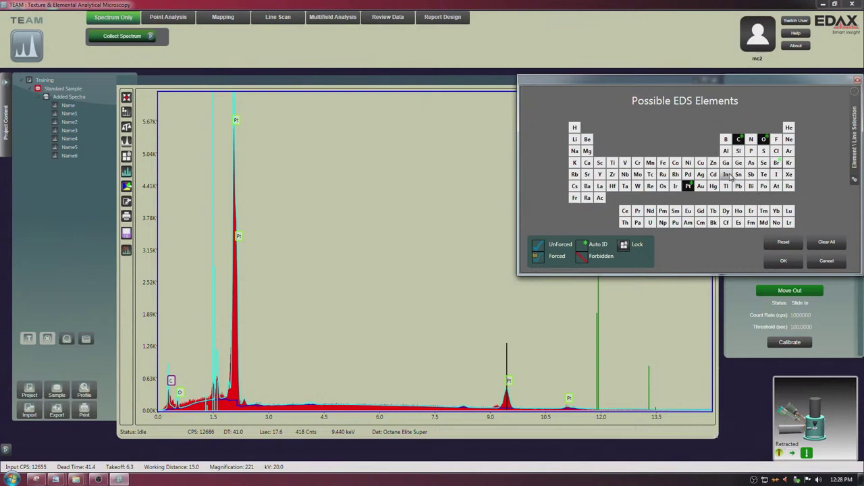
{"action": "left_click", "coordinate": [613, 177]}
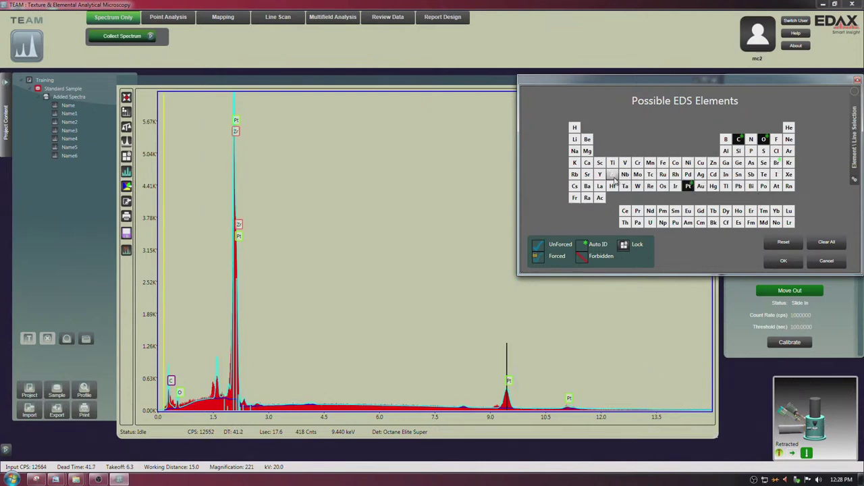
{"action": "left_click_drag", "start_coordinate": [579, 347], "coordinate": [353, 314]}
{"action": "left_click_drag", "start_coordinate": [517, 347], "coordinate": [441, 307]}
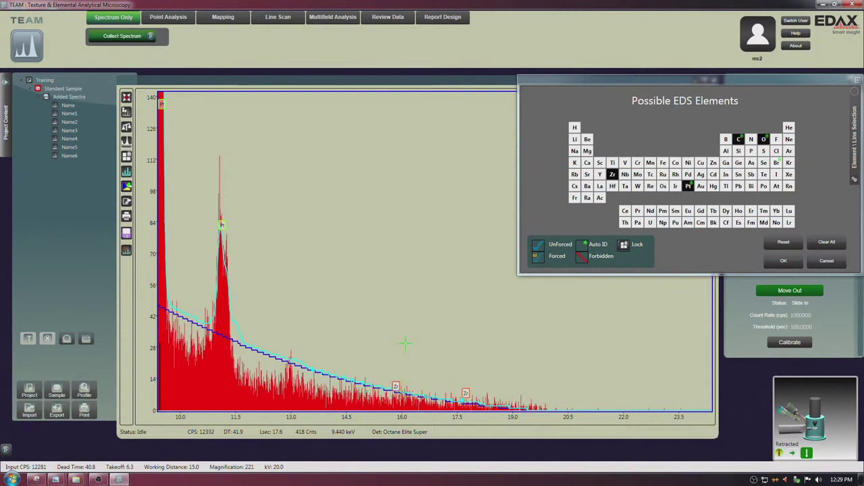
{"action": "left_click_drag", "start_coordinate": [400, 277], "coordinate": [359, 284]}
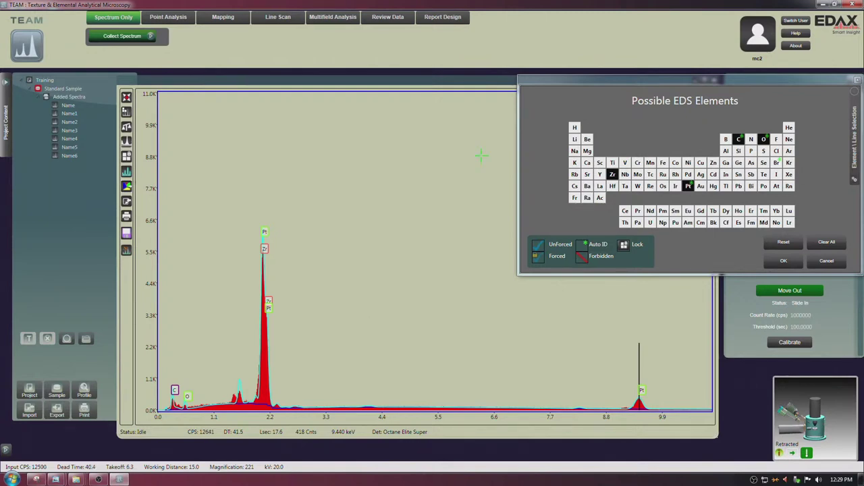
{"action": "left_click", "coordinate": [823, 265]}
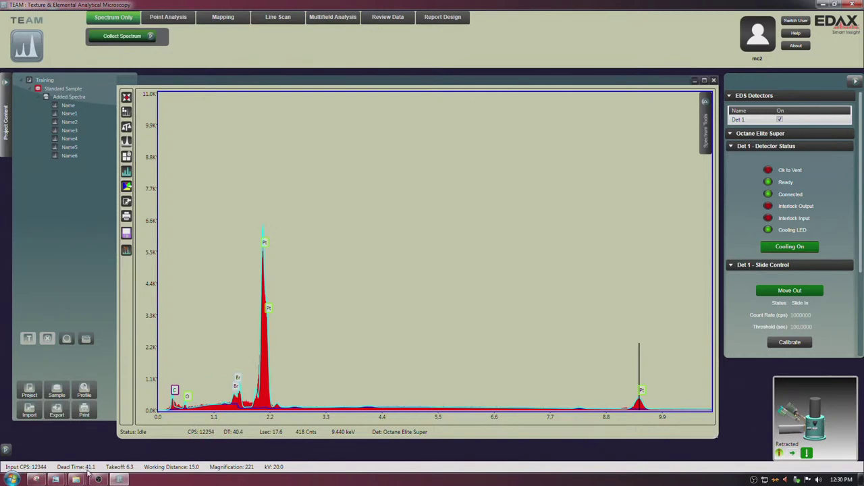
Try an Amp Time of 1.92 for spectrum collection, and set it to 0.24
{"action": "mouse_move", "coordinate": [137, 36]}
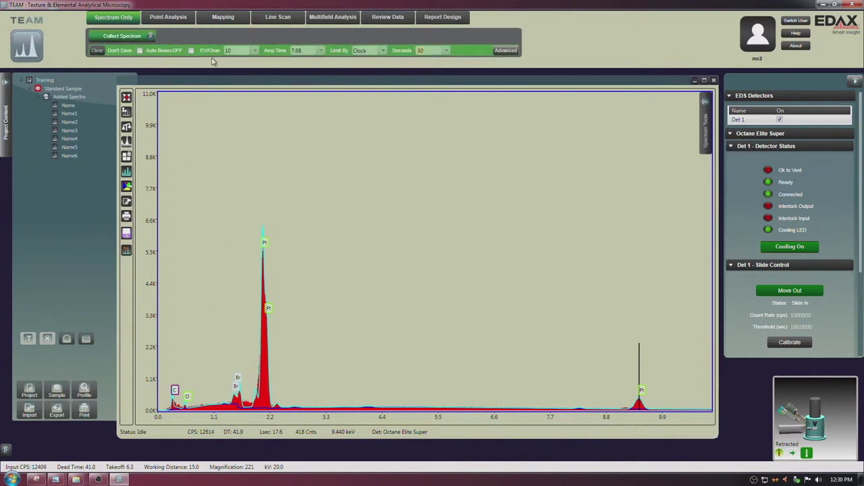
{"action": "left_click", "coordinate": [322, 52]}
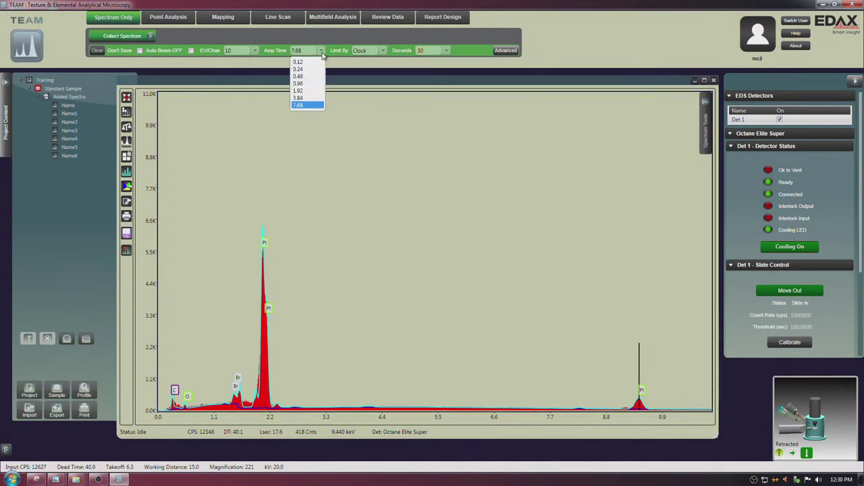
{"action": "left_click", "coordinate": [314, 91]}
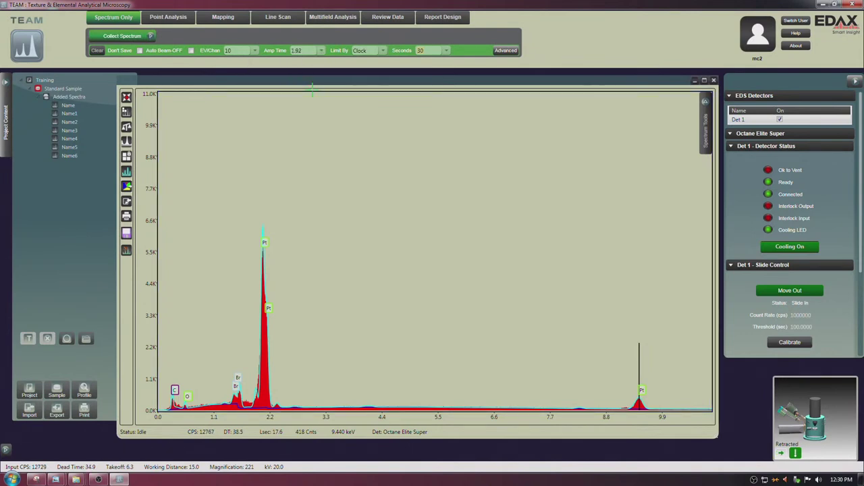
{"action": "mouse_move", "coordinate": [152, 42]}
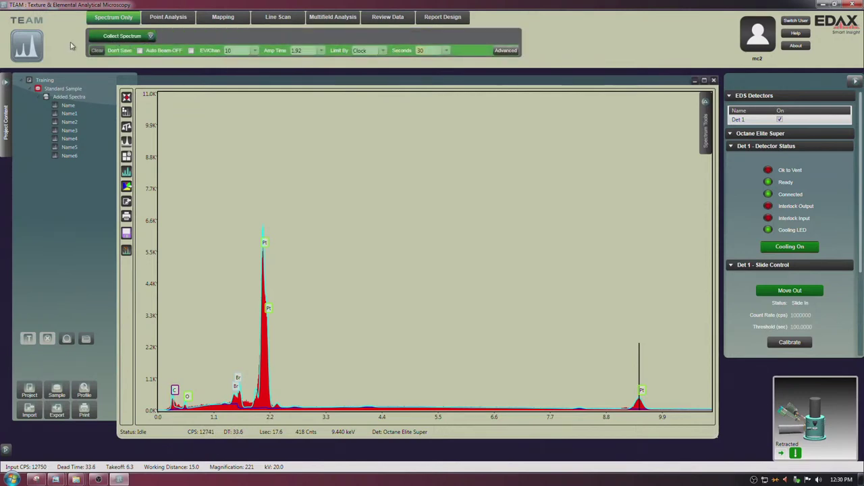
{"action": "left_click", "coordinate": [322, 54]}
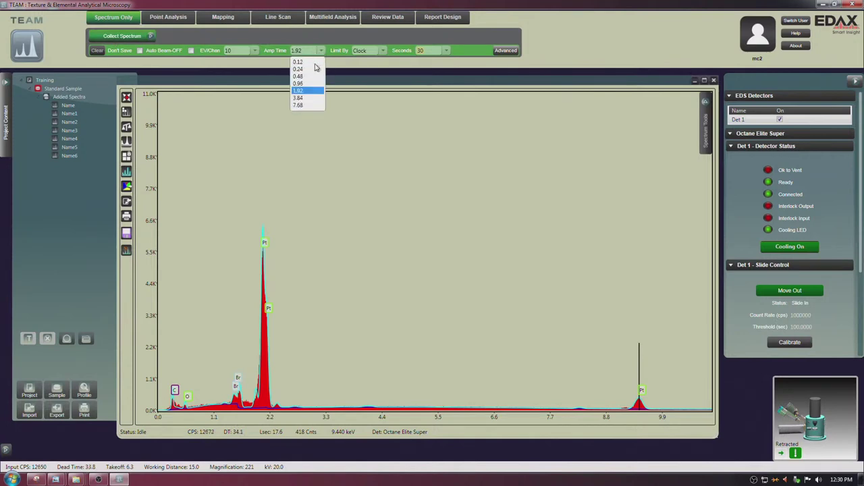
{"action": "left_click", "coordinate": [305, 68]}
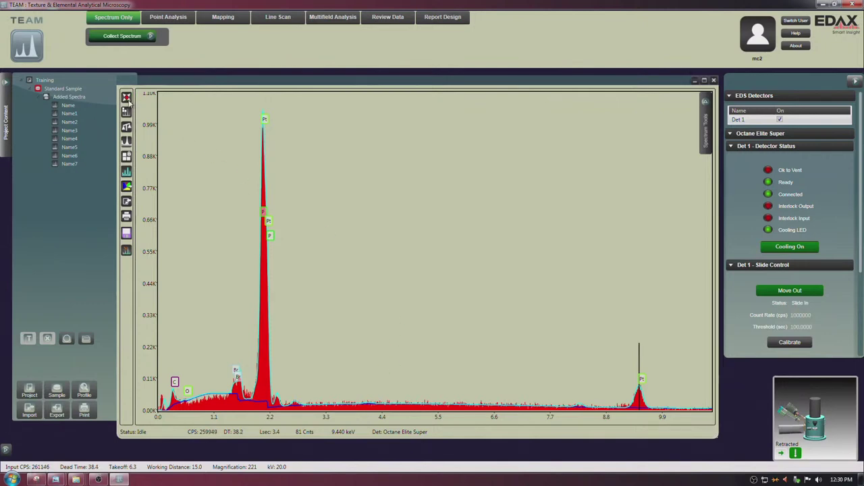
Collect another EDS spectrum with the new settings and compare the main peak near 2.07 keV with the small peak near 4.09 keV
{"action": "left_click", "coordinate": [150, 36]}
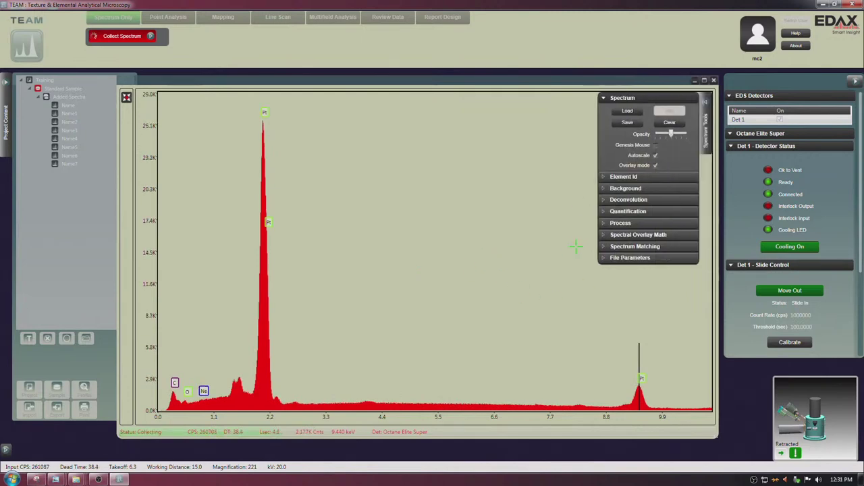
{"action": "left_click", "coordinate": [367, 396]}
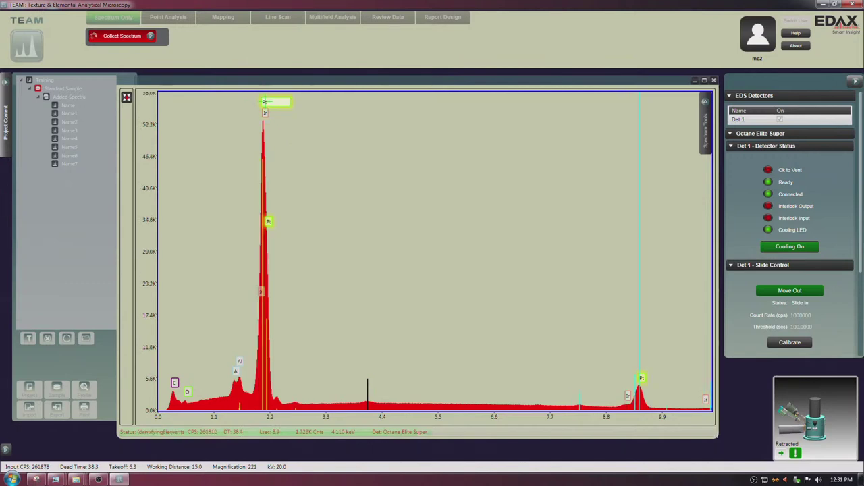
{"action": "left_click", "coordinate": [264, 390]}
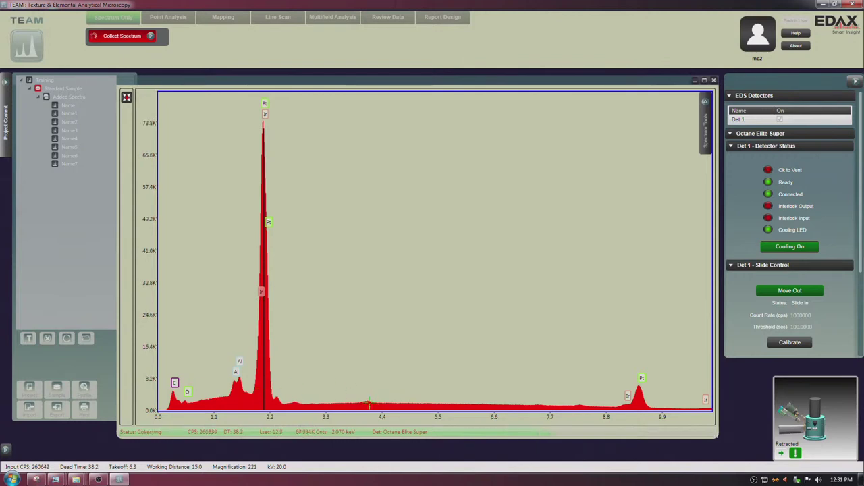
{"action": "left_click", "coordinate": [367, 403]}
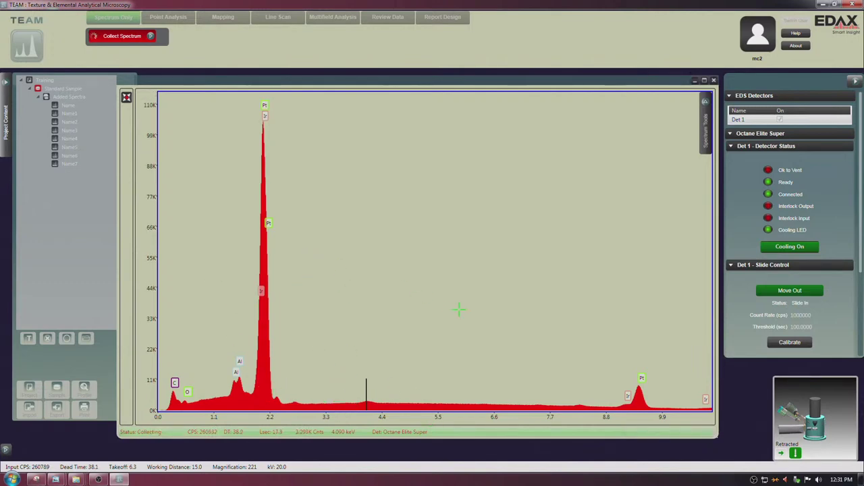
{"action": "left_click_drag", "start_coordinate": [455, 314], "coordinate": [452, 270]}
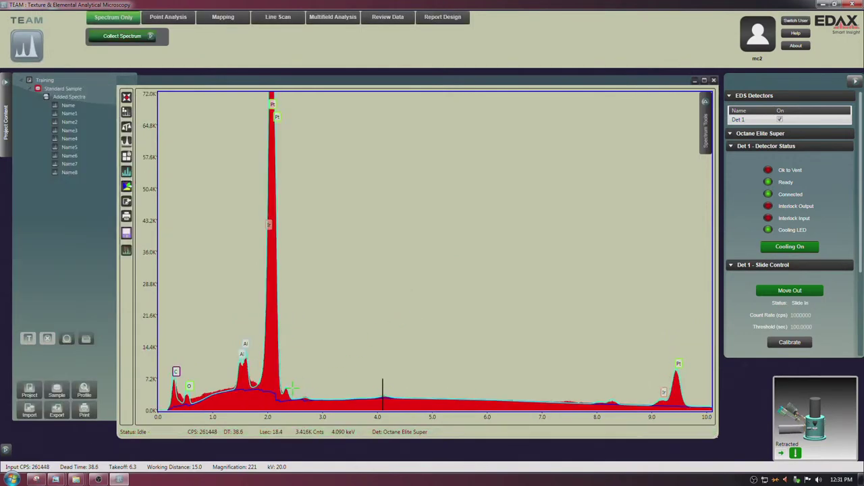
{"action": "left_click_drag", "start_coordinate": [498, 189], "coordinate": [435, 232]}
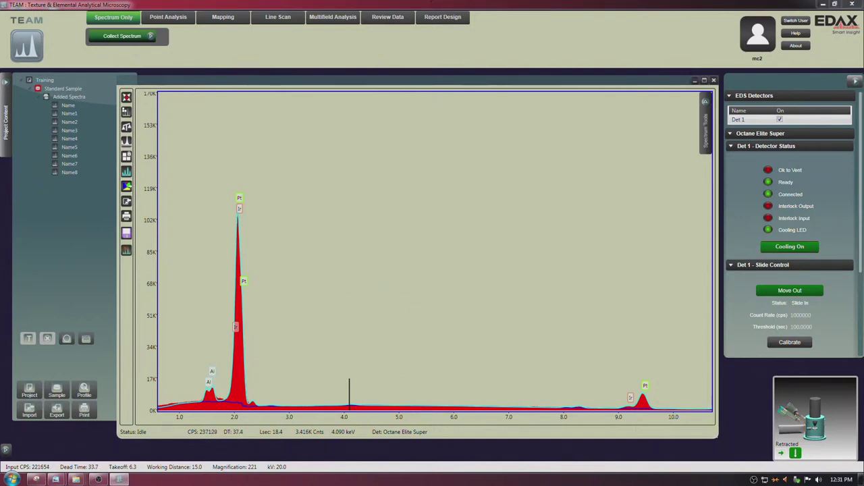
Switch to Mapping mode and acquire a 1024 x 800 image of the disc area
{"action": "left_click", "coordinate": [213, 20]}
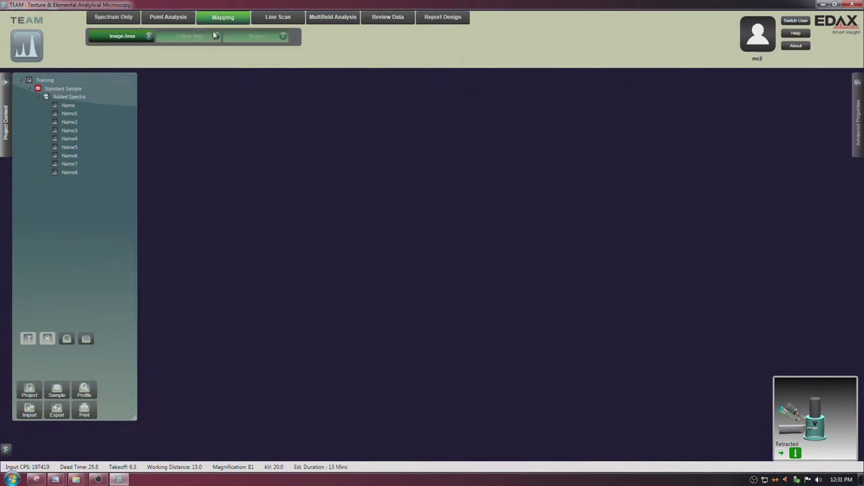
{"action": "left_click", "coordinate": [119, 40]}
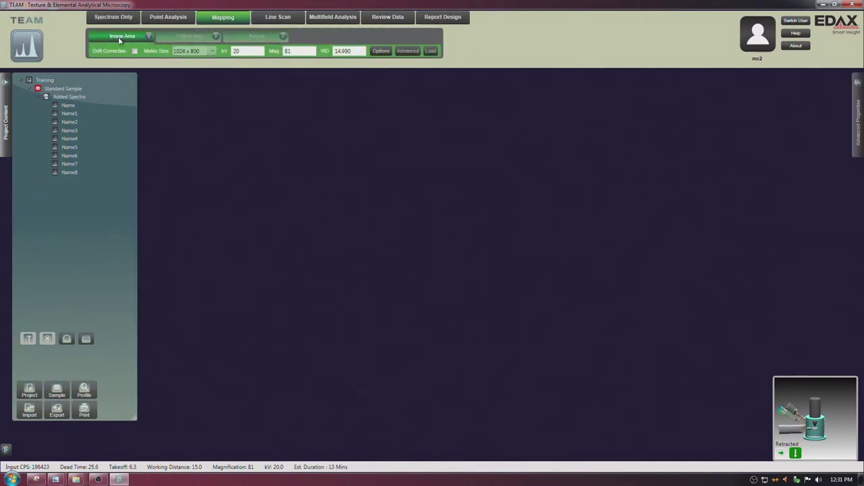
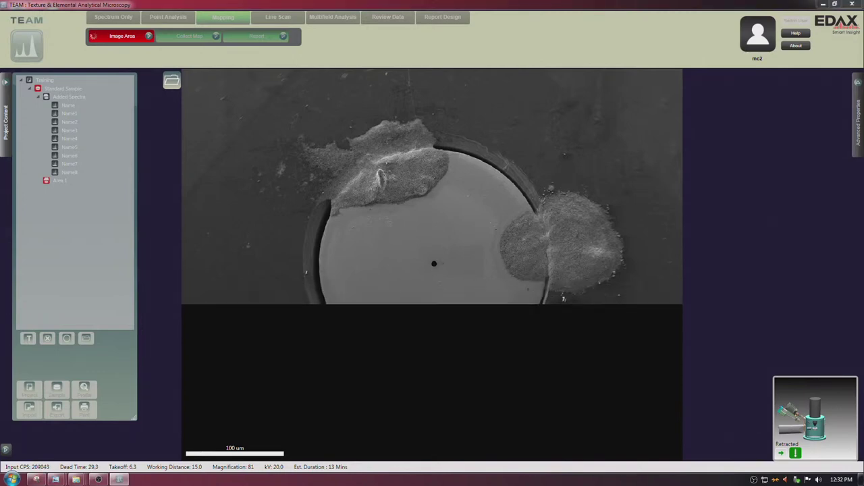
Set the EDS map resolution to 256 x 200 in the mapping settings
{"action": "left_click", "coordinate": [858, 114]}
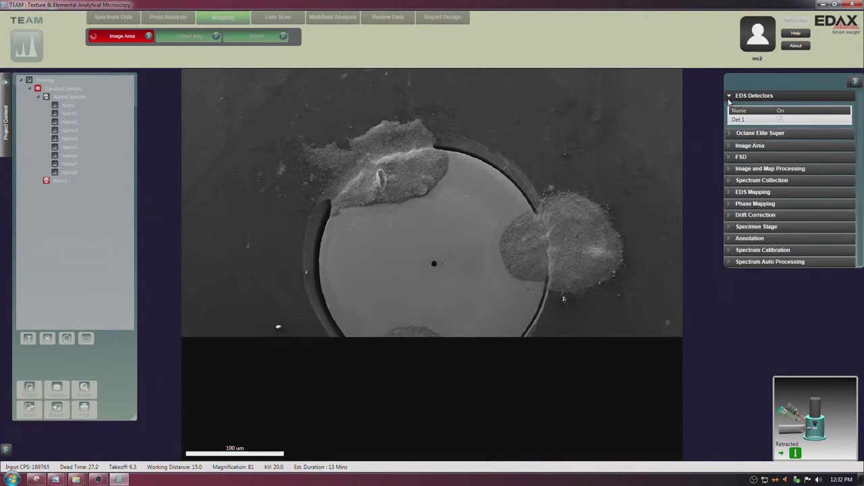
{"action": "left_click", "coordinate": [729, 96]}
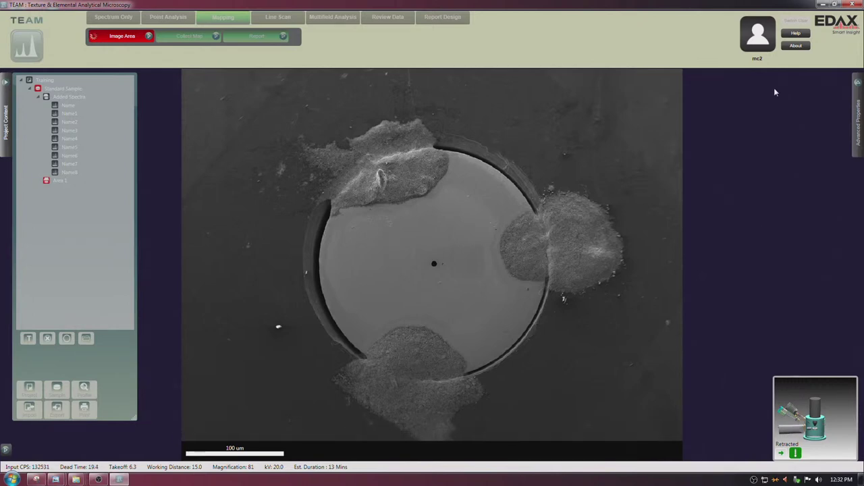
{"action": "left_click", "coordinate": [856, 84]}
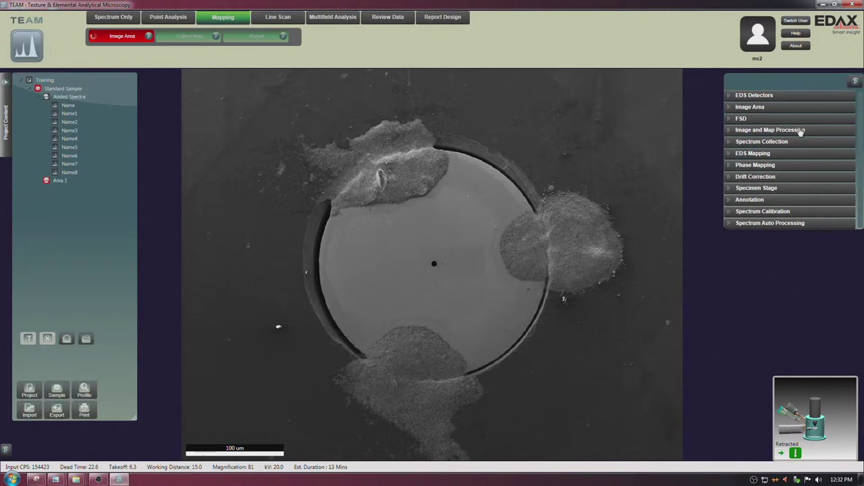
{"action": "left_click", "coordinate": [729, 154]}
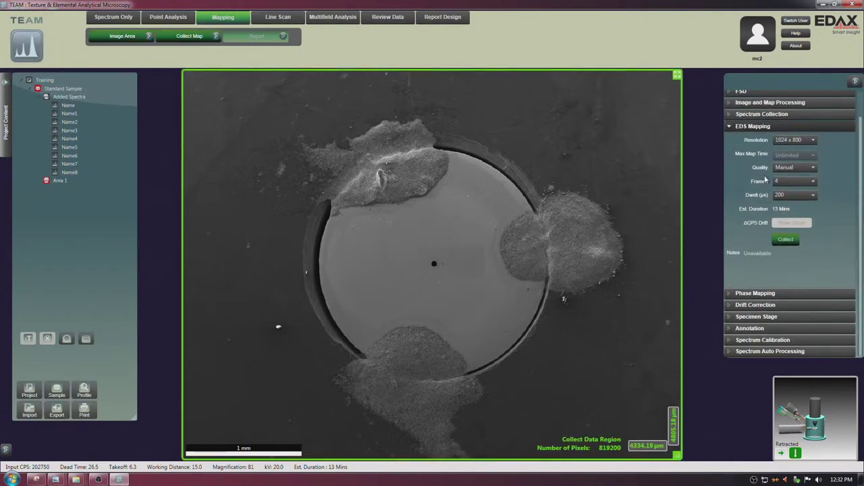
{"action": "left_click", "coordinate": [810, 139]}
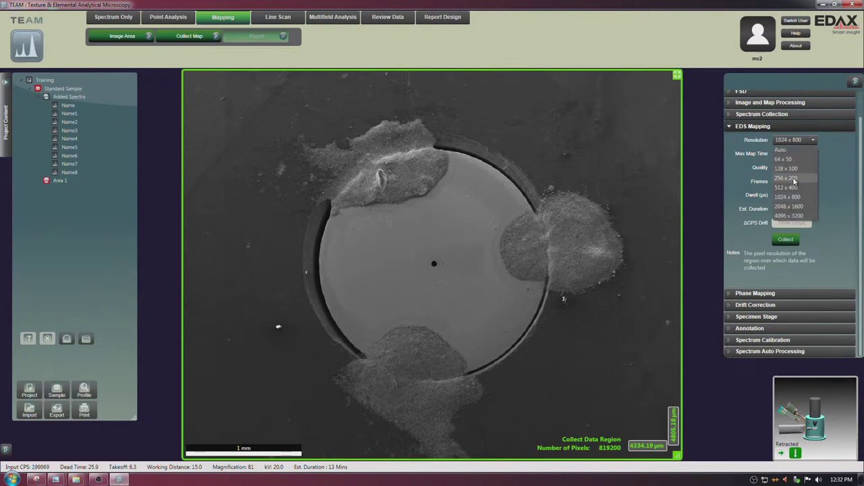
{"action": "left_click", "coordinate": [787, 178]}
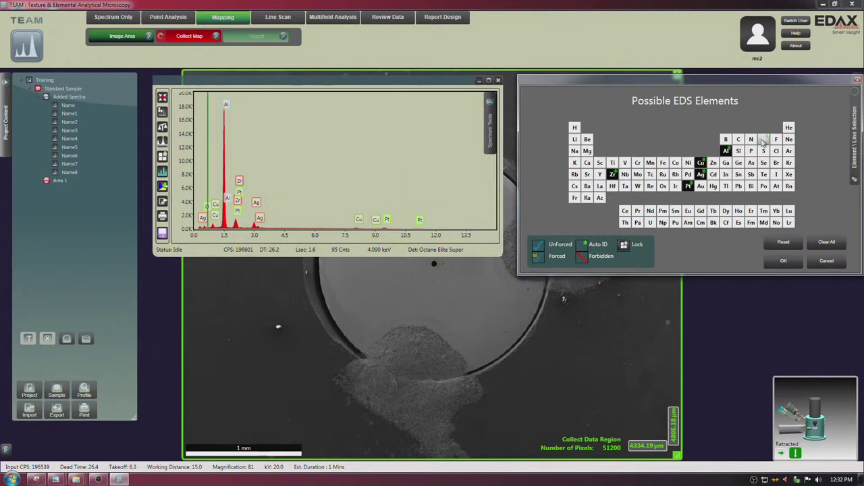
Add O, S and Cl to the map elements, remove Zr, and start collecting the elemental map
{"action": "left_click", "coordinate": [701, 164]}
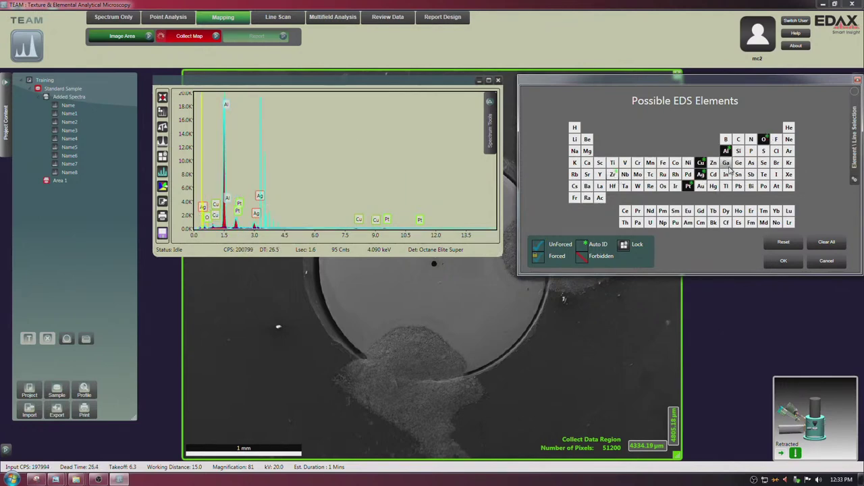
{"action": "left_click", "coordinate": [776, 153]}
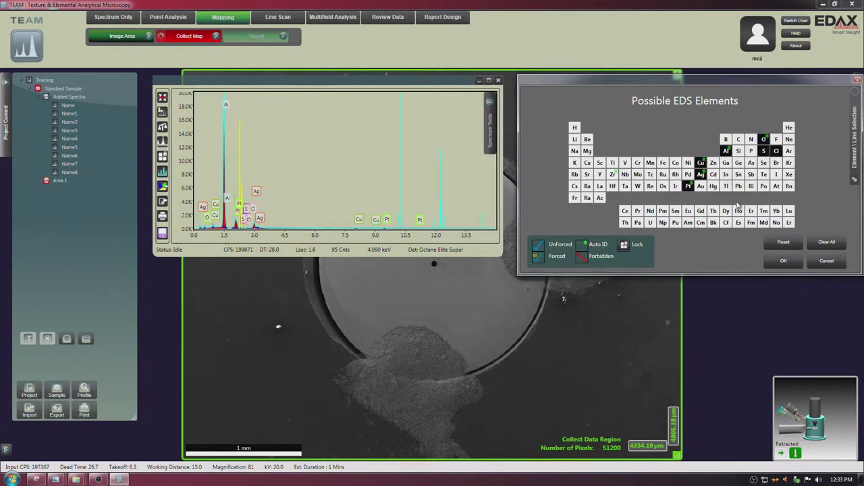
{"action": "left_click", "coordinate": [784, 261]}
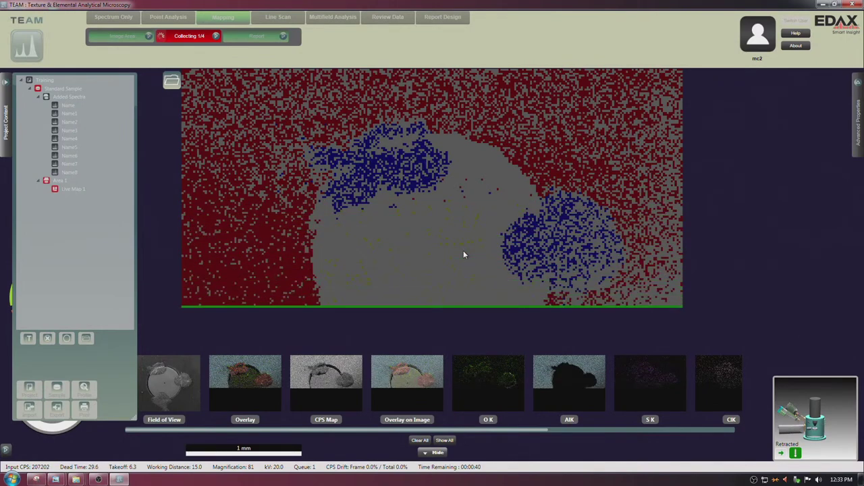
Inspect the O K, S K, Cl K, Ag L and Cu K maps and the element overlay on the image
{"action": "left_click", "coordinate": [5, 81]}
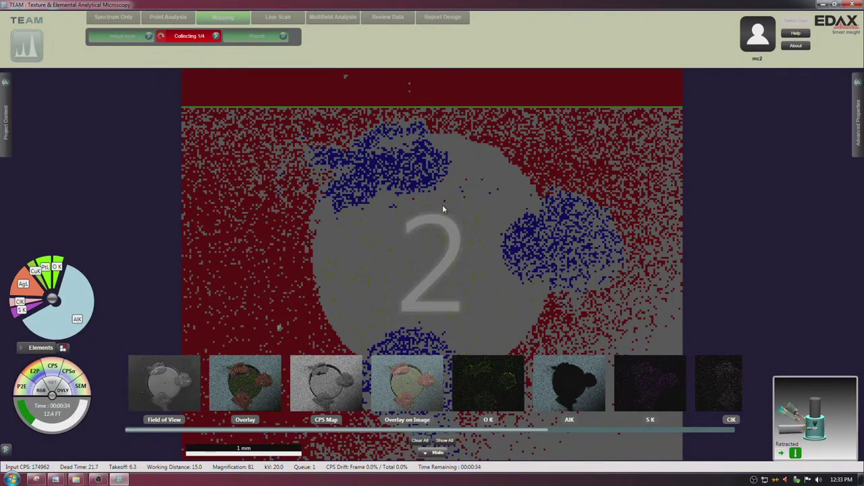
{"action": "left_click", "coordinate": [492, 380]}
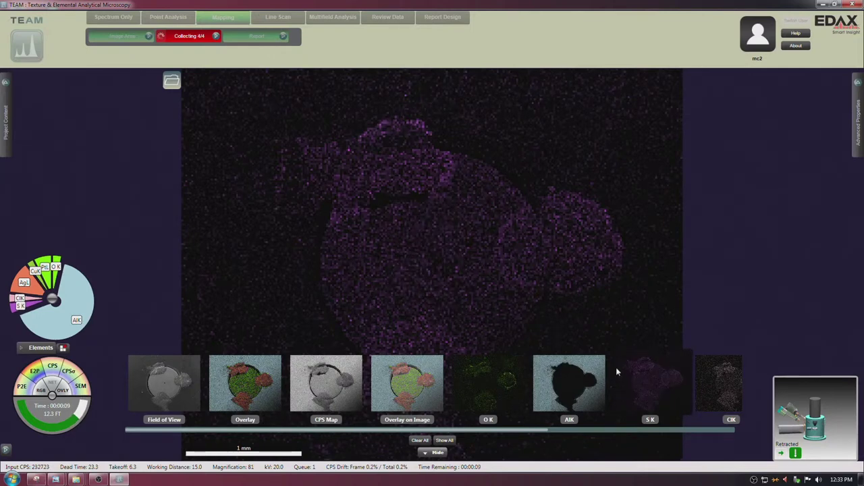
{"action": "left_click_drag", "start_coordinate": [494, 430], "coordinate": [526, 419]}
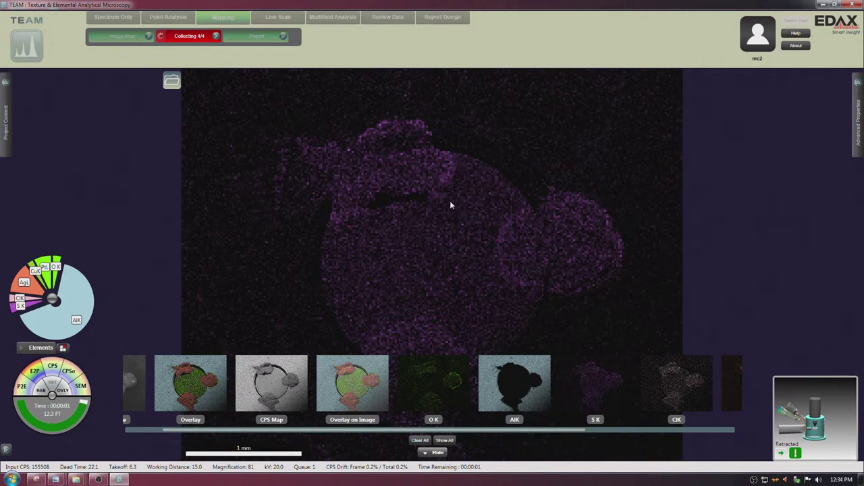
{"action": "left_click_drag", "start_coordinate": [486, 430], "coordinate": [585, 439]}
{"action": "left_click", "coordinate": [546, 384]}
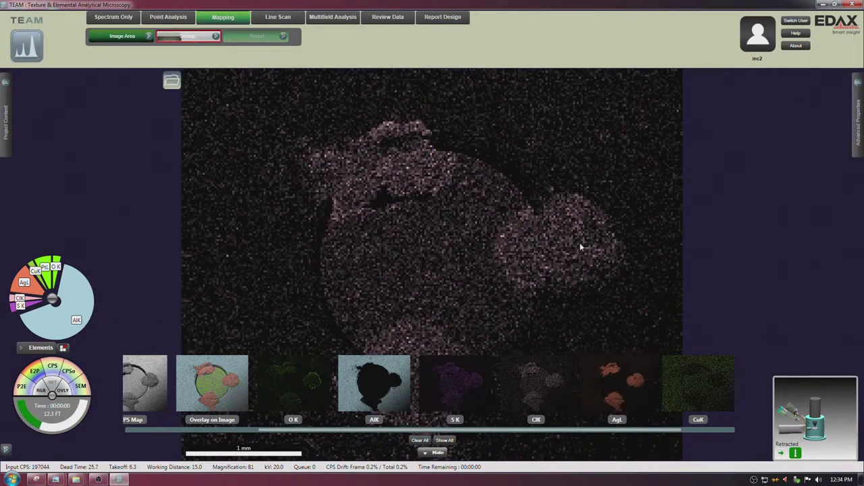
{"action": "left_click", "coordinate": [626, 373]}
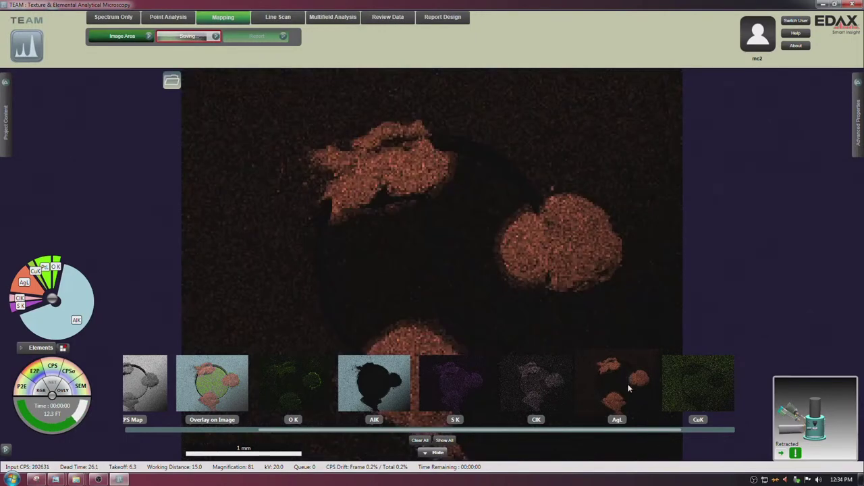
{"action": "left_click", "coordinate": [692, 394]}
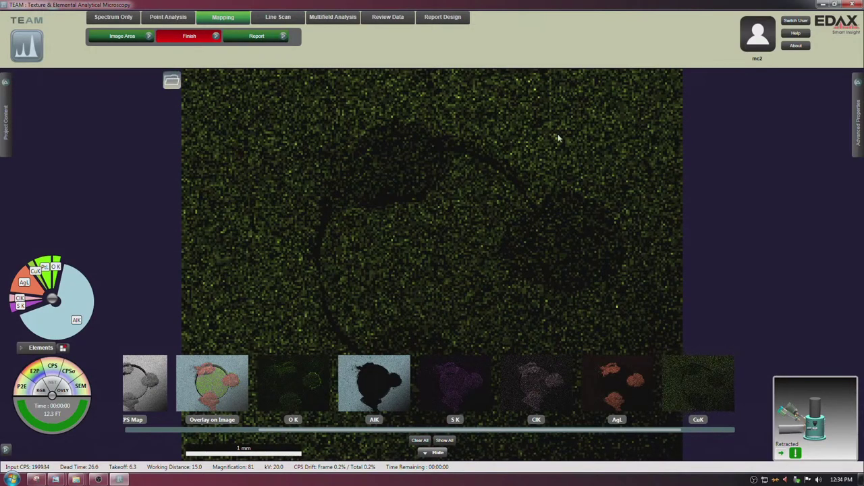
{"action": "left_click", "coordinate": [622, 392]}
{"action": "left_click", "coordinate": [297, 387]}
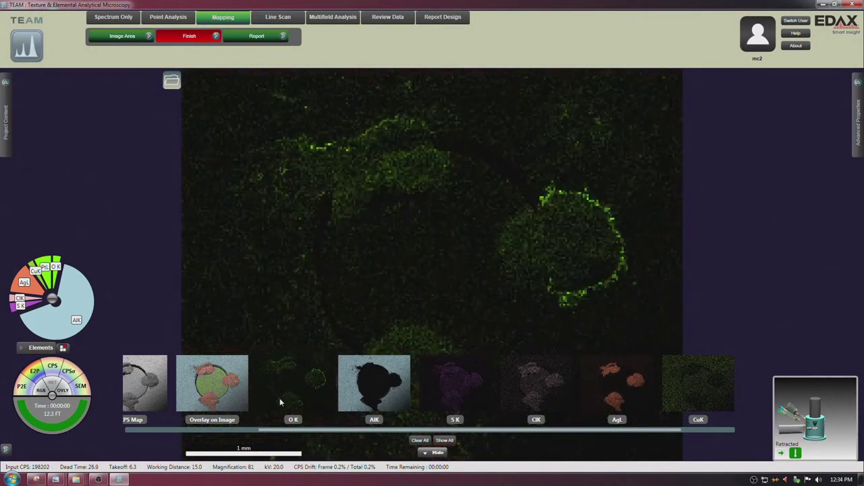
{"action": "left_click", "coordinate": [232, 395]}
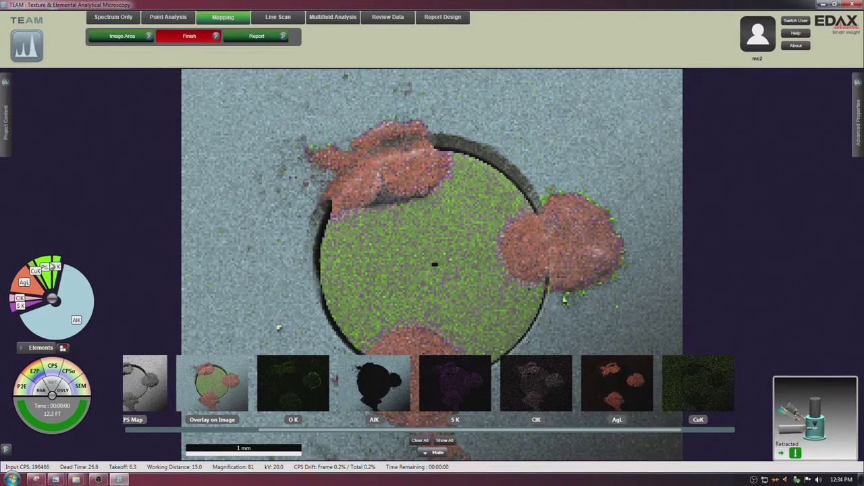
Remove the Cu K map from the element display
{"action": "mouse_move", "coordinate": [81, 305]}
{"action": "left_click", "coordinate": [38, 274]}
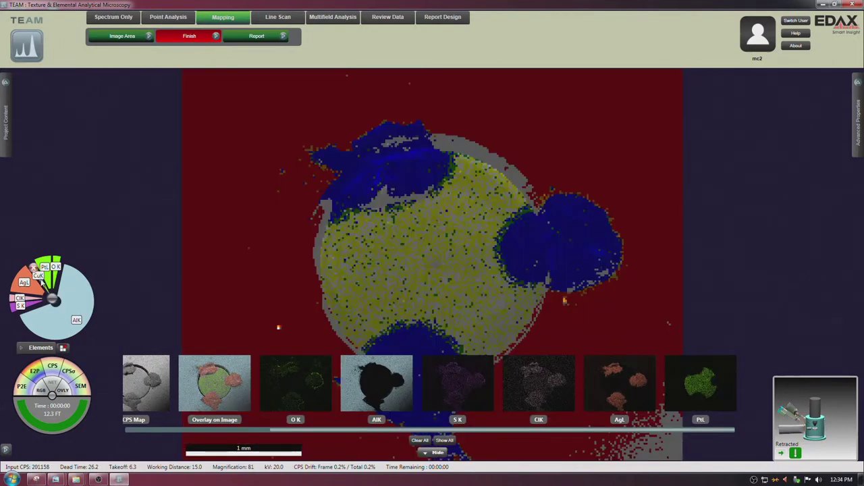
{"action": "left_click", "coordinate": [41, 279]}
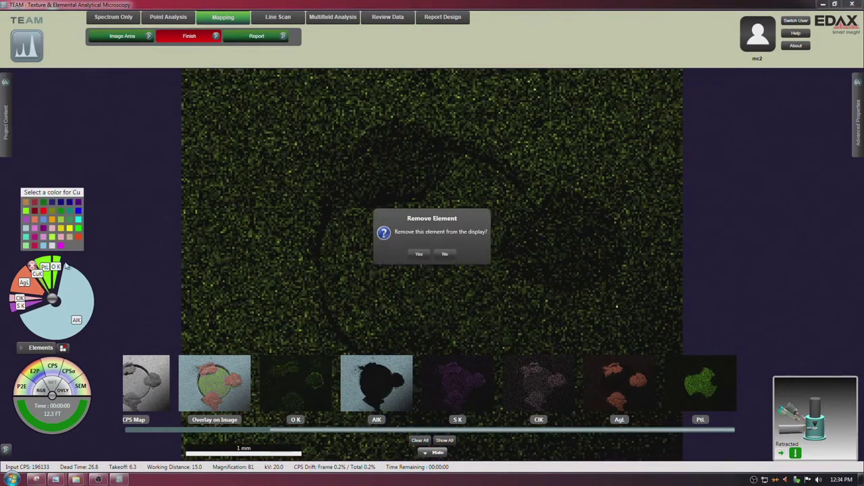
{"action": "left_click", "coordinate": [420, 253]}
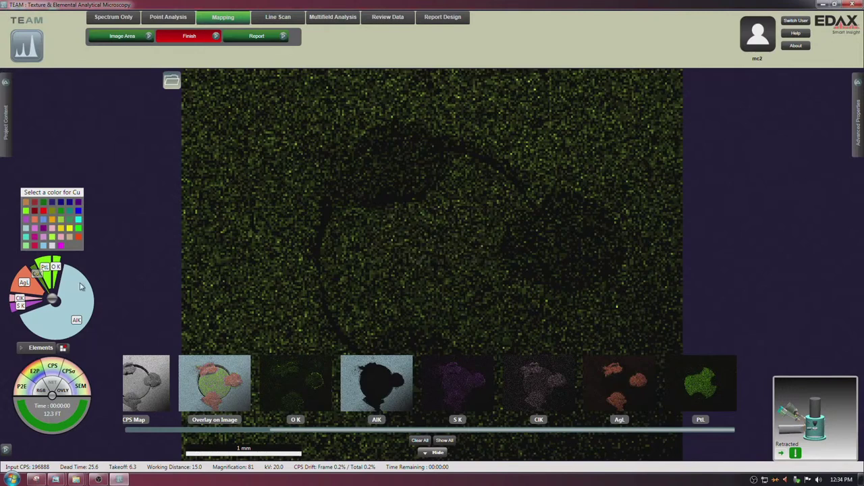
Limit the displayed elements to O, S, Cl and Cu and view their overlay on the SEM image
{"action": "mouse_move", "coordinate": [80, 308]}
{"action": "mouse_move", "coordinate": [29, 303]}
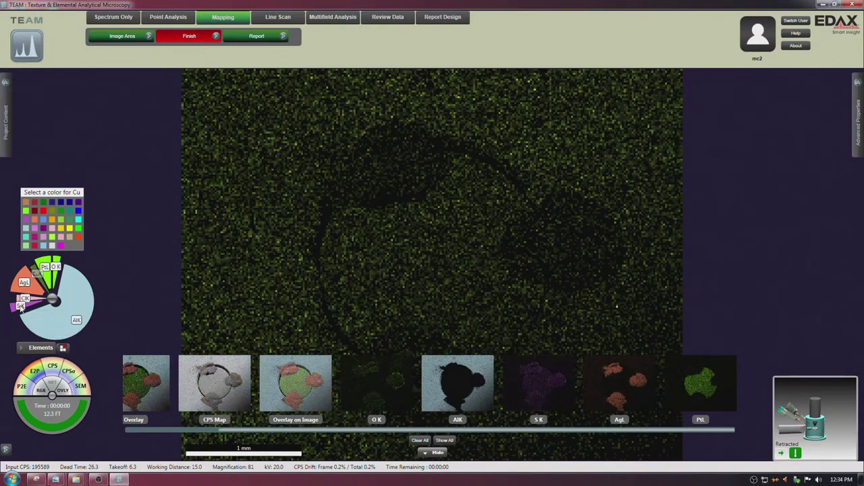
{"action": "left_click", "coordinate": [23, 299]}
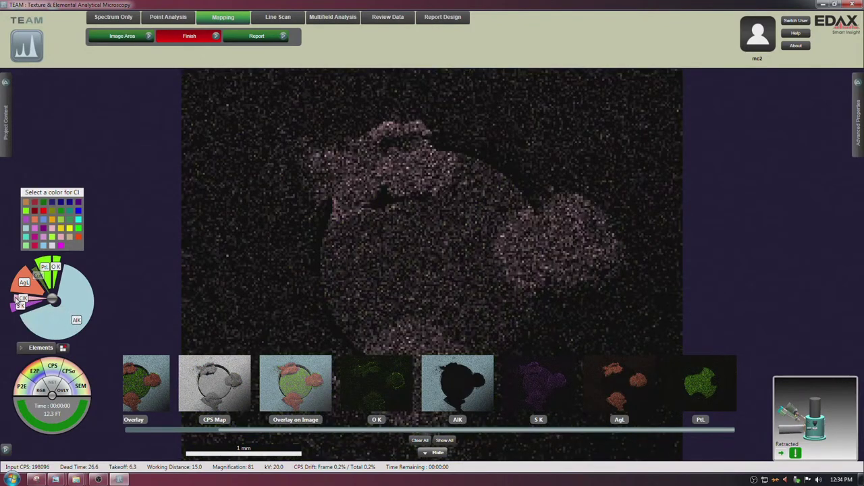
{"action": "left_click", "coordinate": [56, 306]}
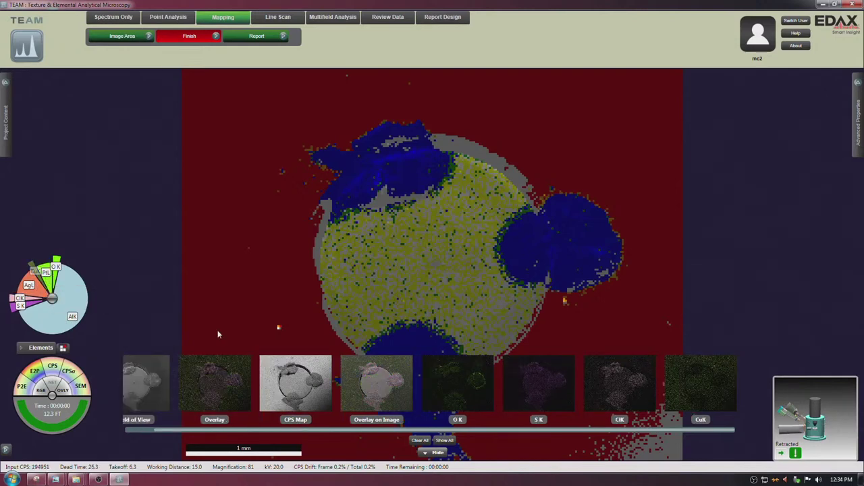
{"action": "left_click", "coordinate": [396, 399]}
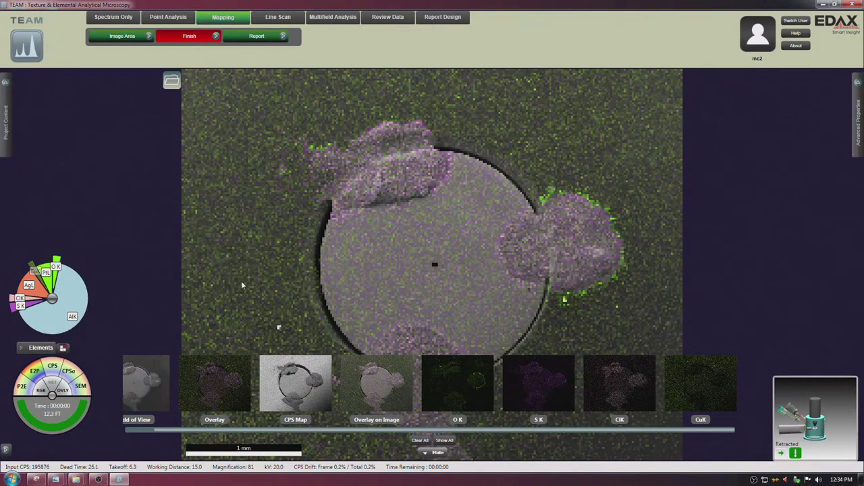
Finish the map collection, switch to Spectrum Only mode and set Amp Time to 7.68
{"action": "left_click", "coordinate": [188, 39]}
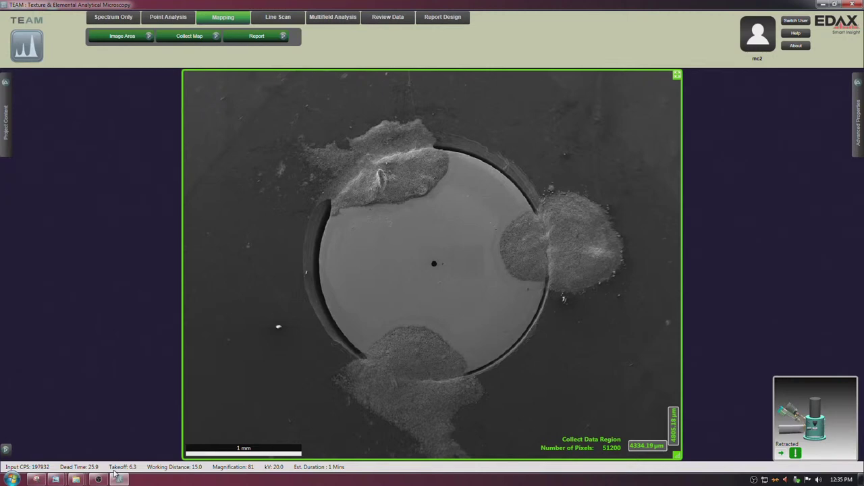
{"action": "left_click", "coordinate": [131, 37]}
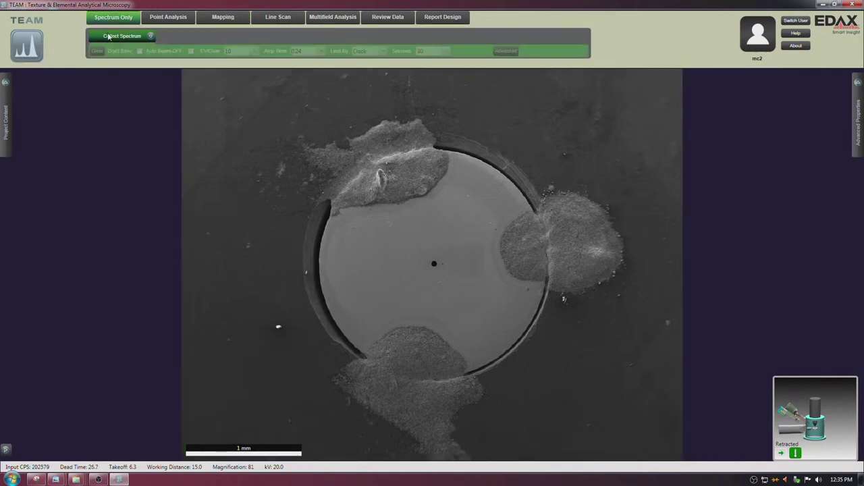
{"action": "left_click", "coordinate": [318, 52]}
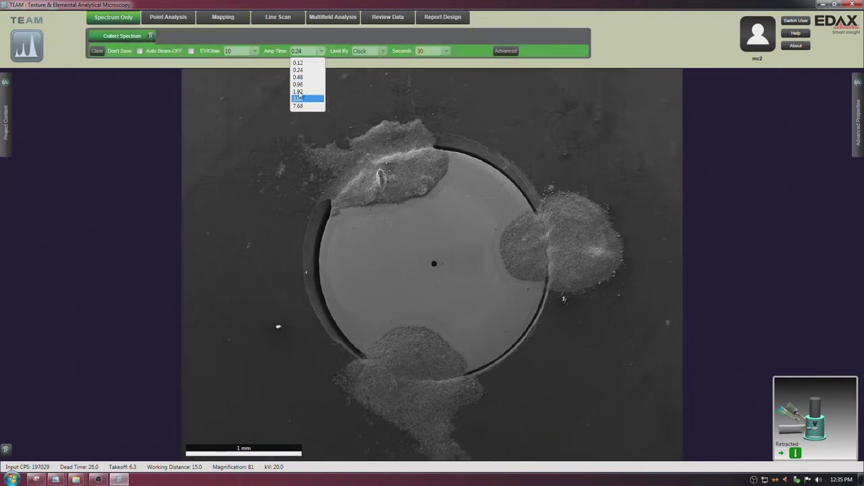
{"action": "left_click", "coordinate": [303, 106]}
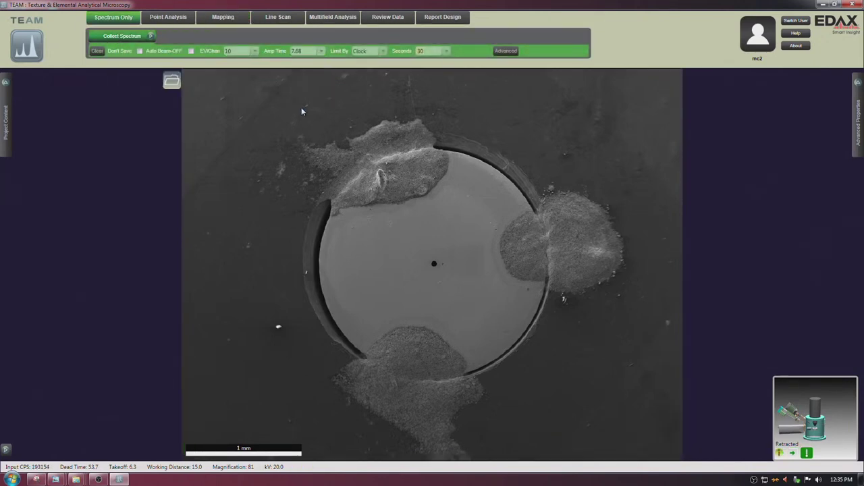
{"action": "mouse_move", "coordinate": [132, 35]}
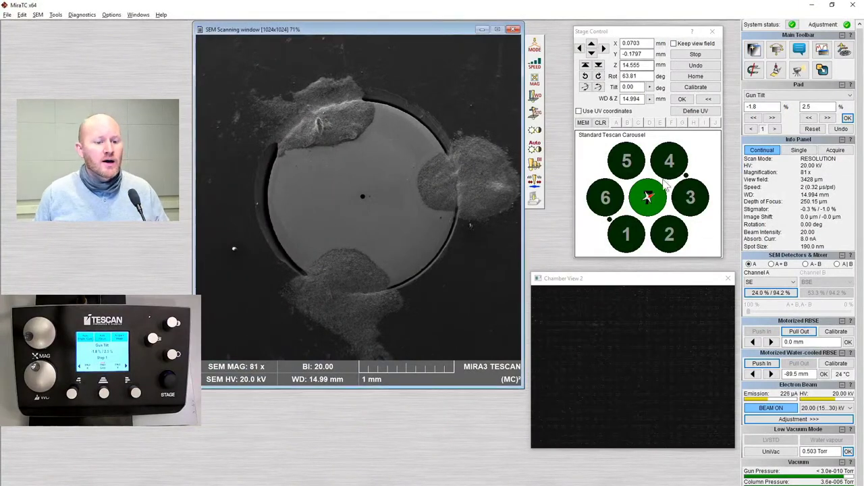
Switch to MiraTC, turn on the IR LED for the chamber view and pull out the motorized RBSE detector
{"action": "right_click", "coordinate": [645, 360]}
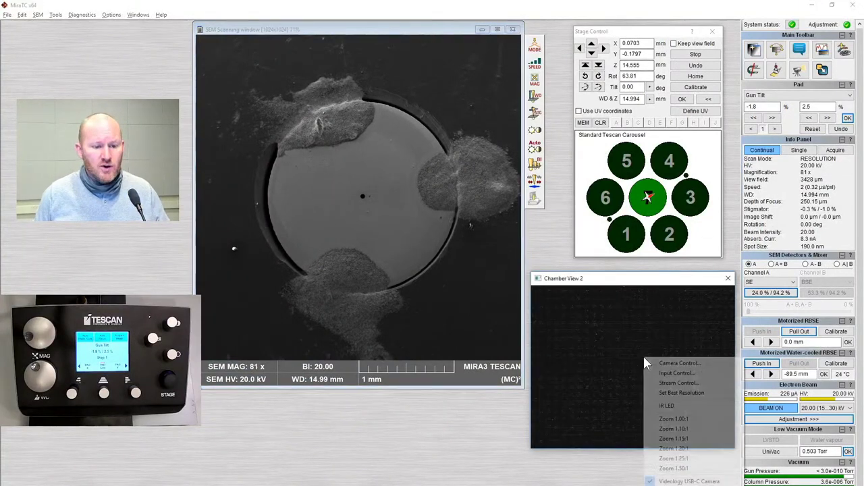
{"action": "left_click", "coordinate": [667, 405]}
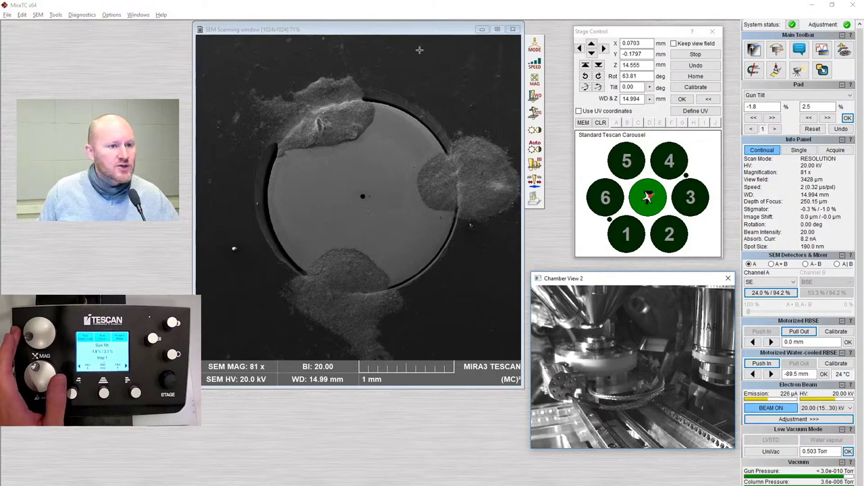
{"action": "mouse_move", "coordinate": [416, 40]}
{"action": "left_mouse_down"}
{"action": "mouse_move", "coordinate": [420, 52]}
{"action": "mouse_move", "coordinate": [407, 42]}
{"action": "left_mouse_up"}
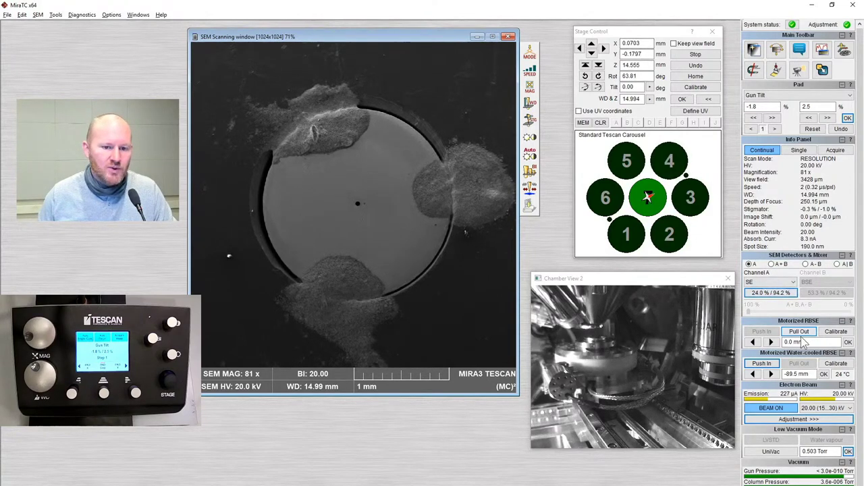
{"action": "left_click", "coordinate": [798, 331]}
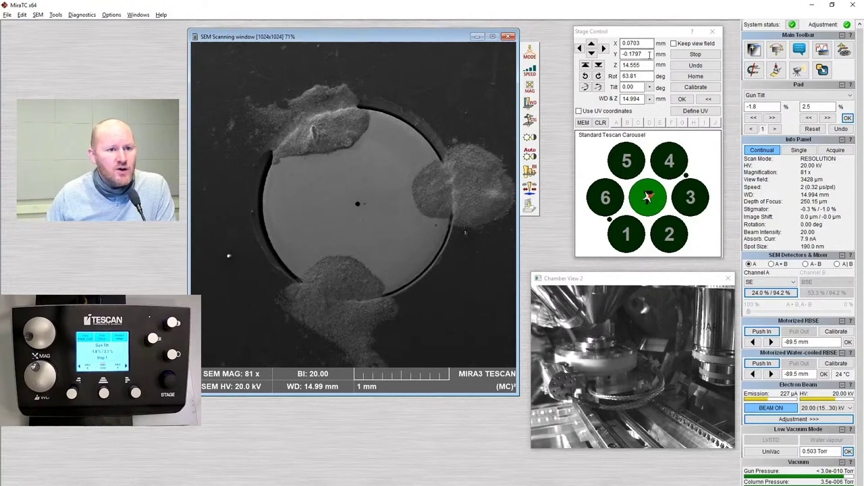
Move the stage away to X -215 mm, Y 0 mm and Z 60 mm
{"action": "double_click", "coordinate": [632, 44]}
{"action": "type", "text": "-215"}
{"action": "key", "text": "Tab"}
{"action": "type", "text": "0"}
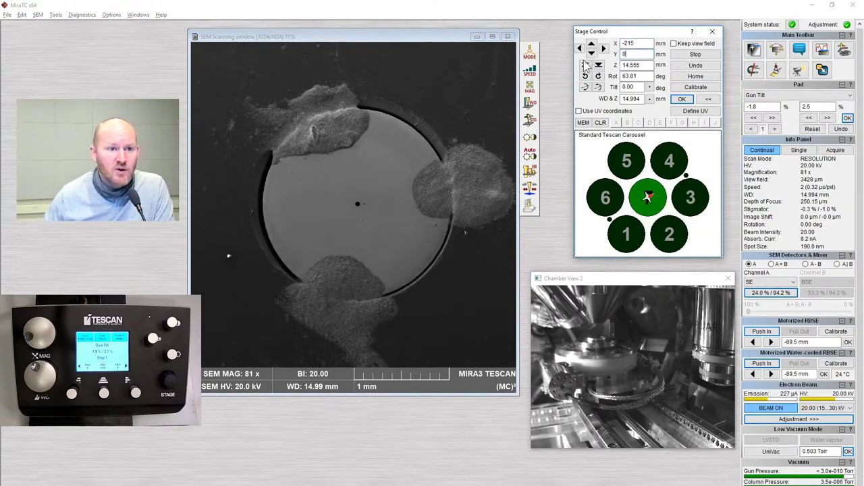
{"action": "double_click", "coordinate": [631, 65]}
{"action": "type", "text": "60"}
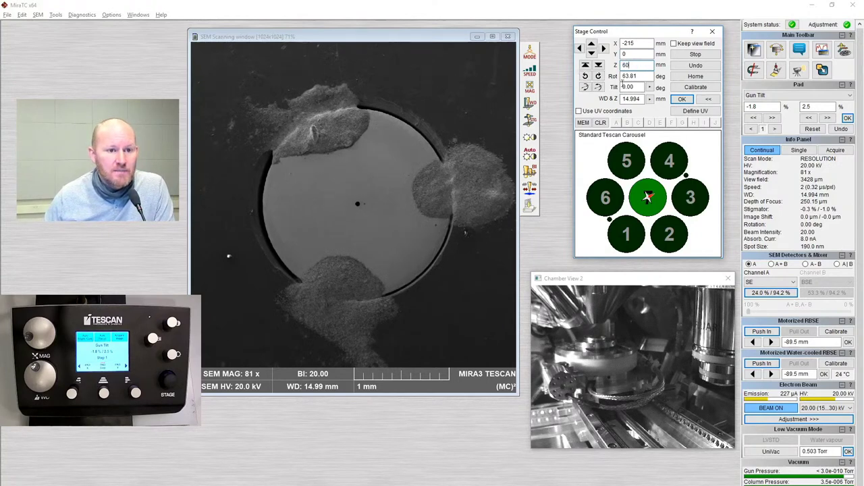
{"action": "left_click", "coordinate": [682, 99]}
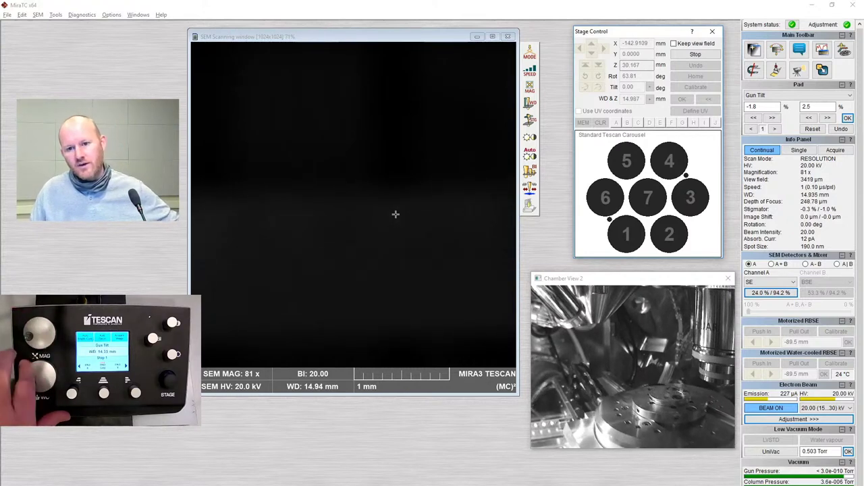
Switch the SEM scan mode to WIDE FIELD while the stage moves away
{"action": "left_click", "coordinate": [529, 54]}
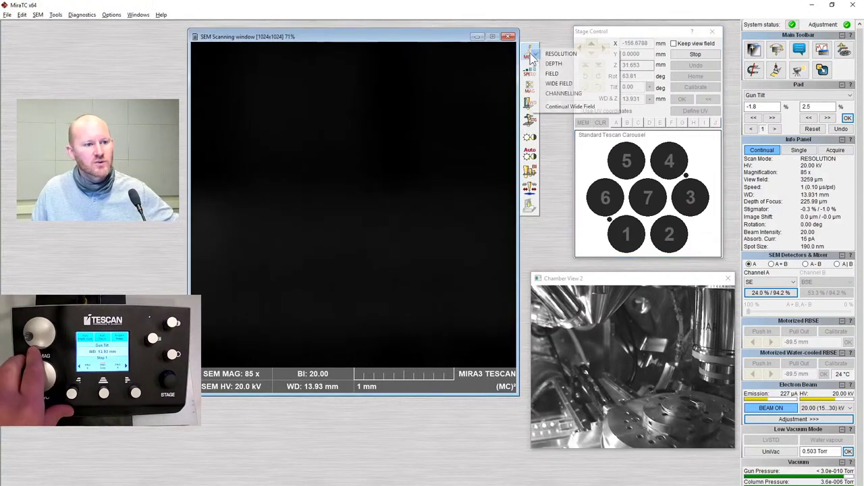
{"action": "left_click", "coordinate": [555, 83]}
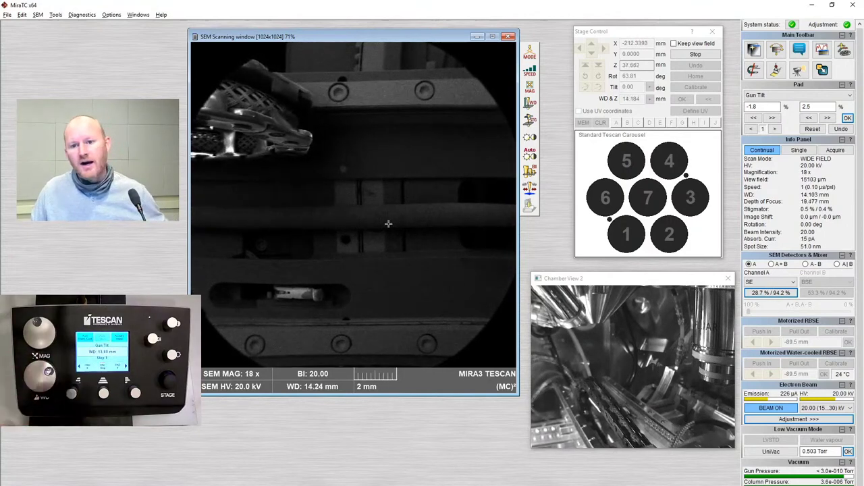
{"action": "left_click", "coordinate": [530, 54]}
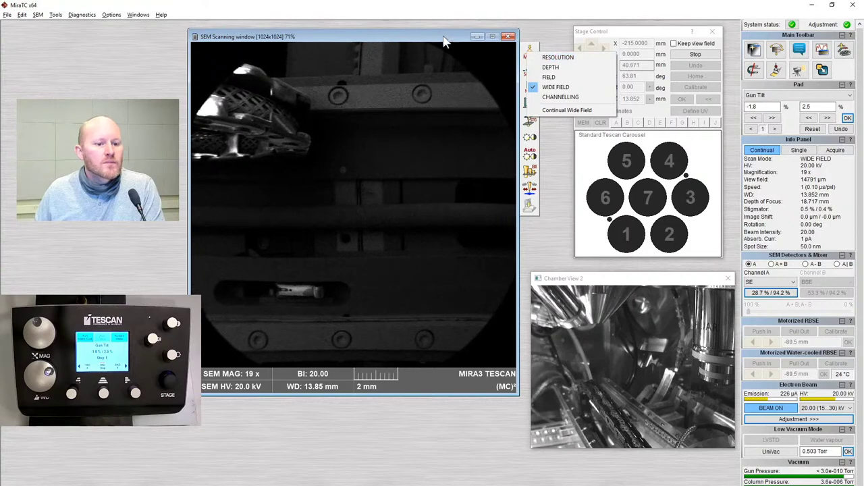
{"action": "left_click", "coordinate": [552, 39]}
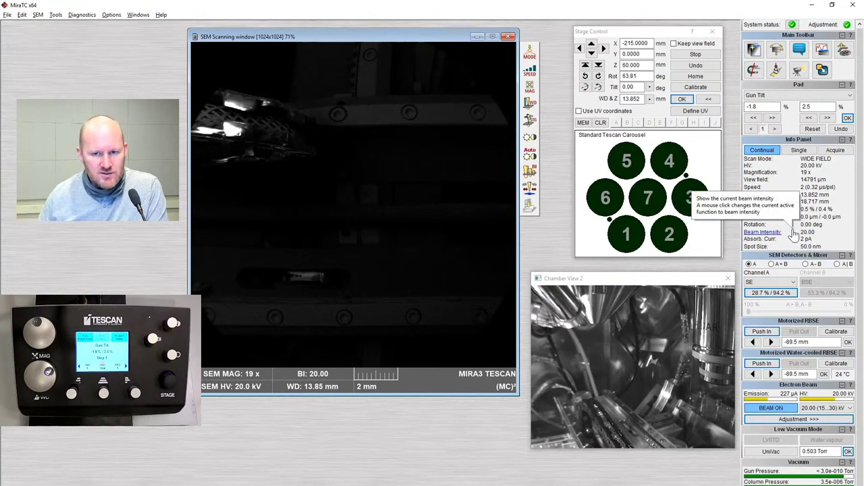
Set the beam intensity to 10 and step the high voltage down
{"action": "left_click", "coordinate": [793, 232]}
{"action": "double_click", "coordinate": [765, 108]}
{"action": "type", "text": "10"}
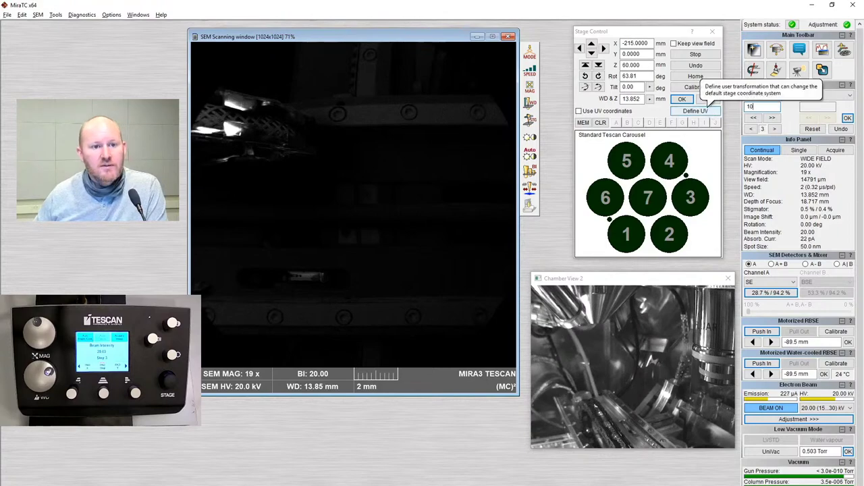
{"action": "key", "text": "Return"}
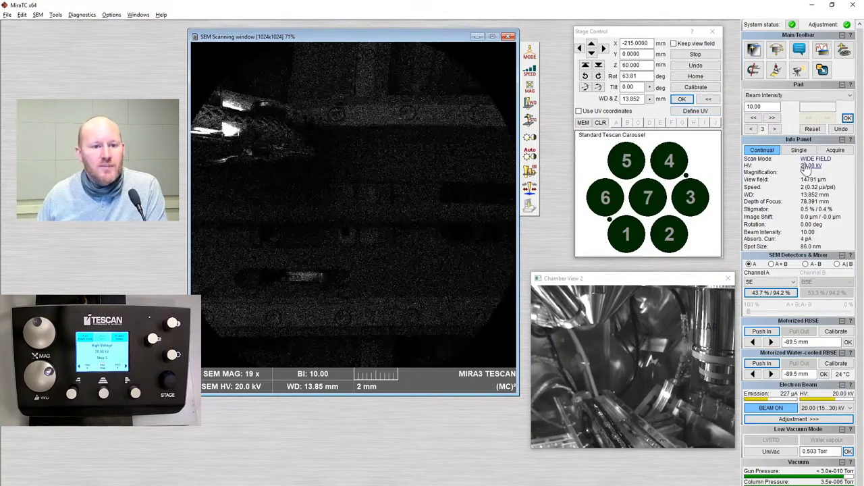
{"action": "left_click", "coordinate": [754, 118]}
{"action": "left_click", "coordinate": [753, 117]}
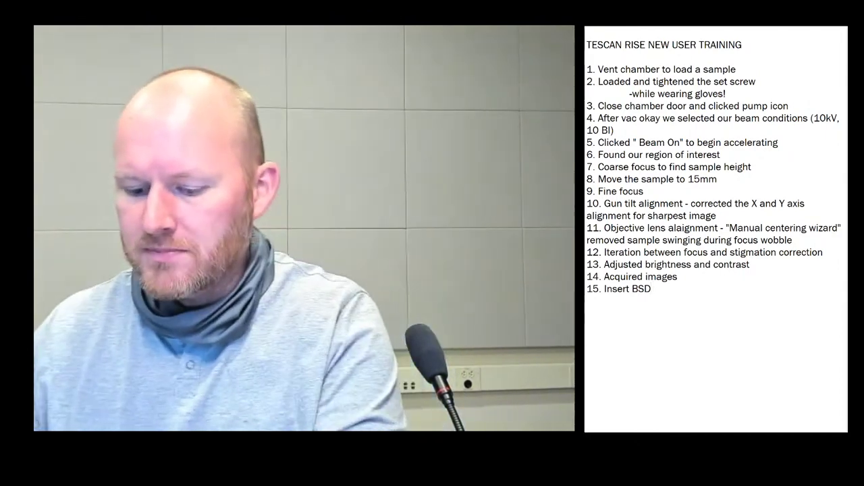
Start item 16 in the TESCAN RISE new user training notes, below "Insert BSD"
{"action": "key", "text": "Return"}
{"action": "type", "text": "16"}
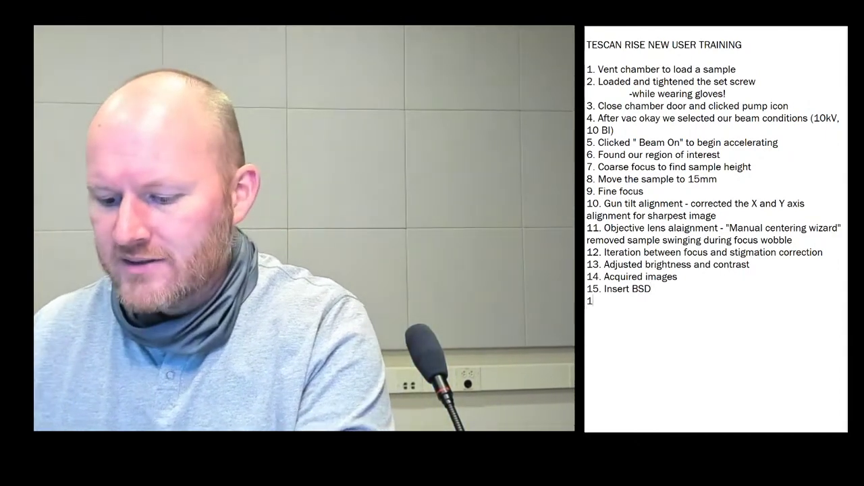